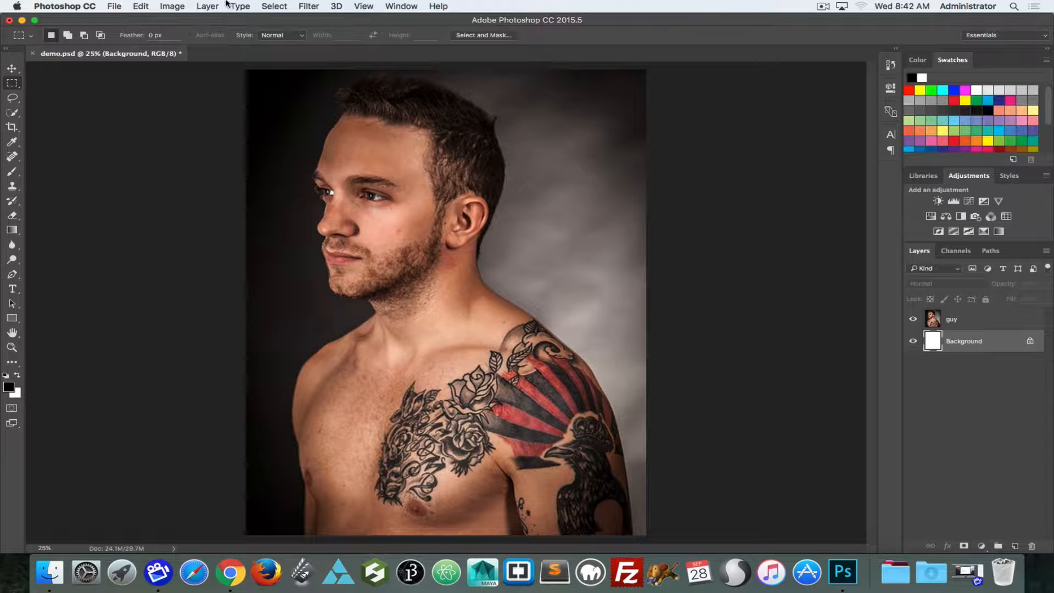
left_click(132, 5)
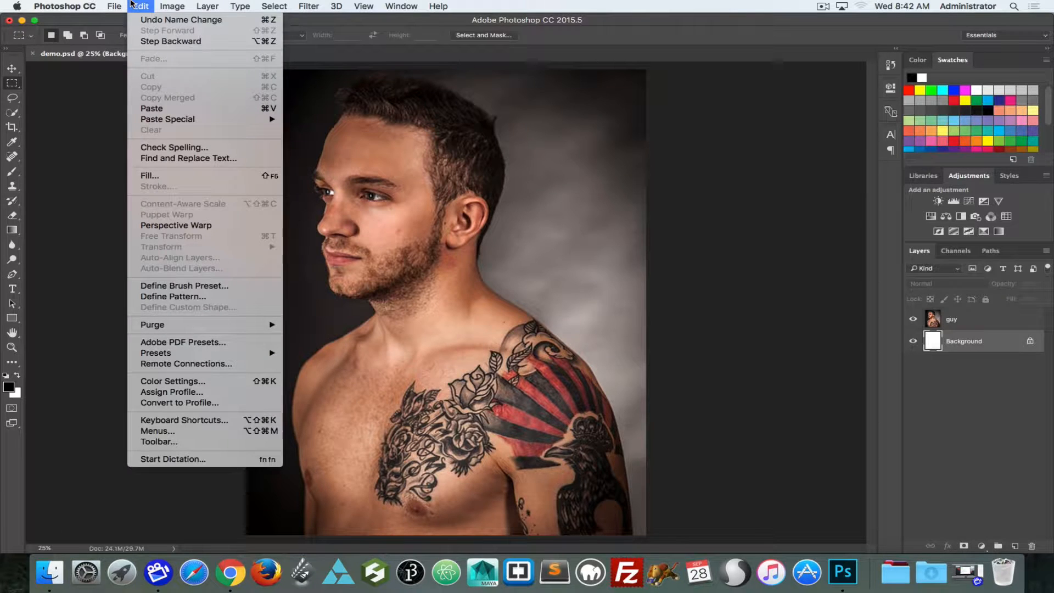
left_click(173, 179)
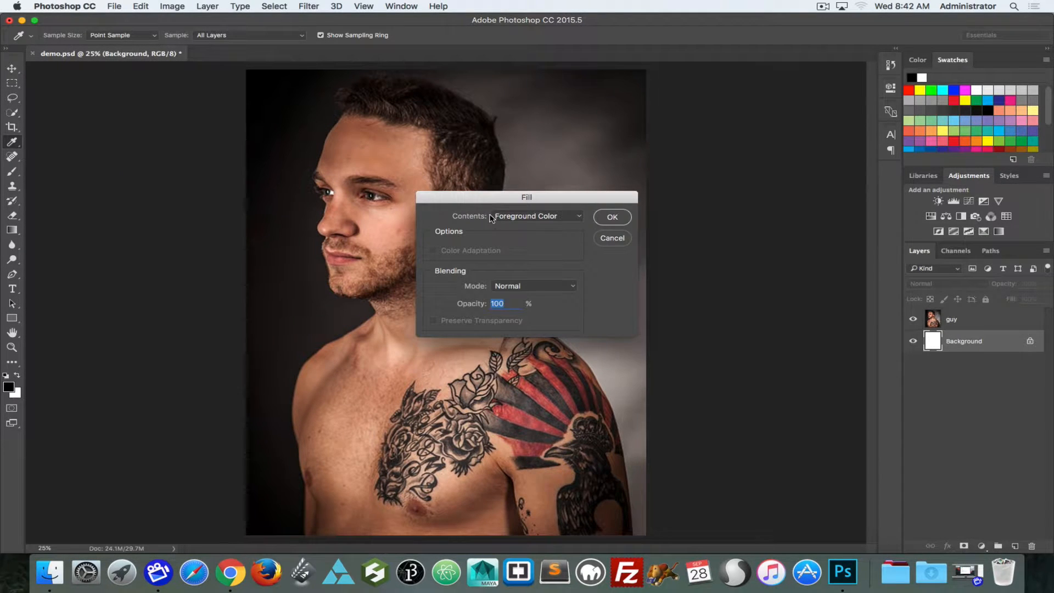
left_click(526, 218)
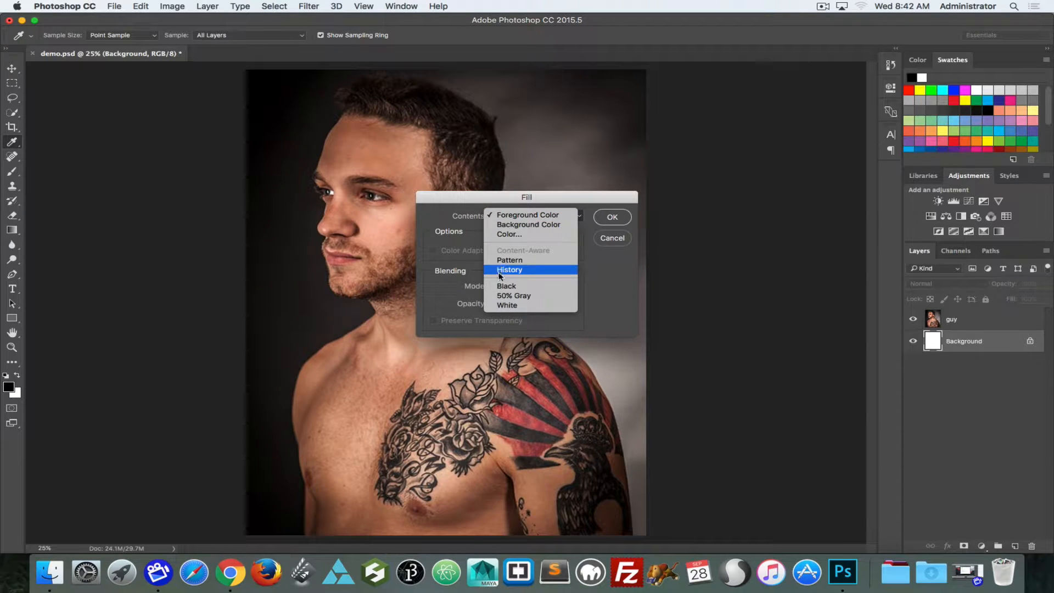
left_click(397, 301)
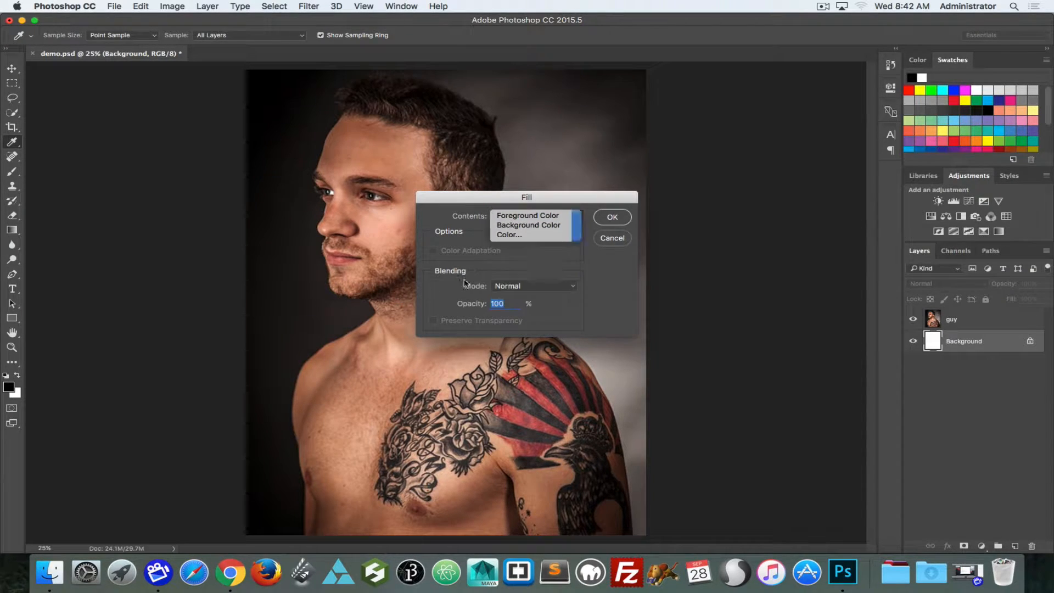
left_click(611, 238)
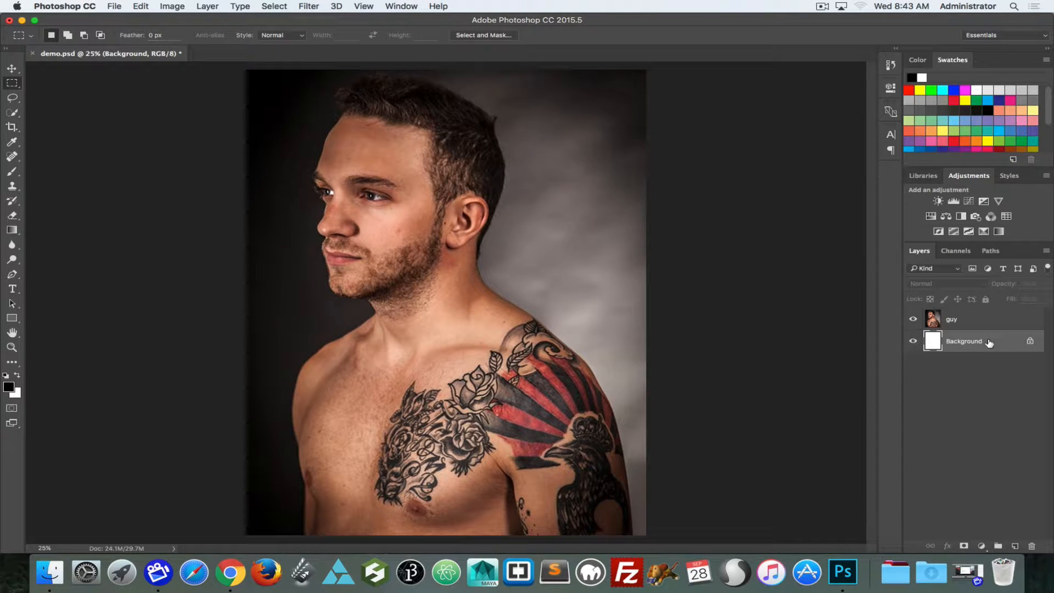
- Fill the Background layer with the black foreground color and hide the guy layer
key("alt+BackSpace")
left_click(913, 319)
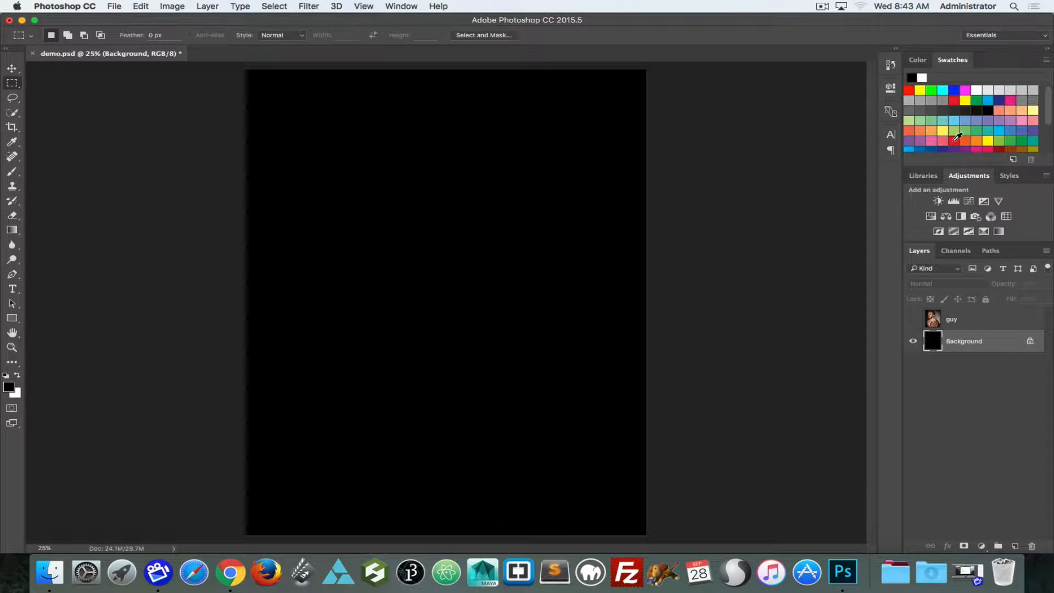
- Fill the Background layer with a red foreground swatch, and refill it with the white background color
left_click(953, 141)
key("alt+BackSpace")
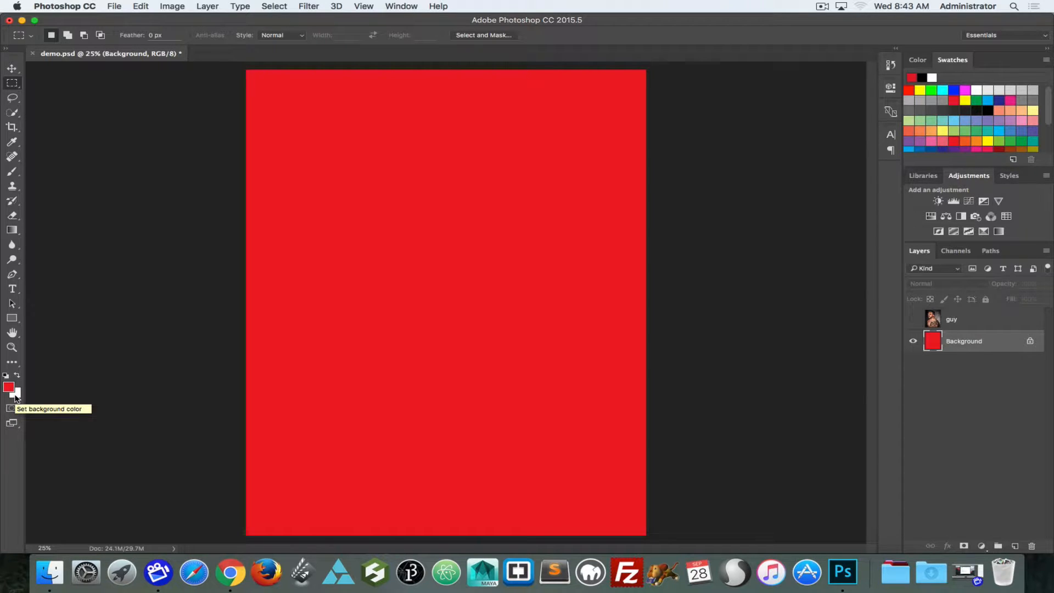
key("super+BackSpace")
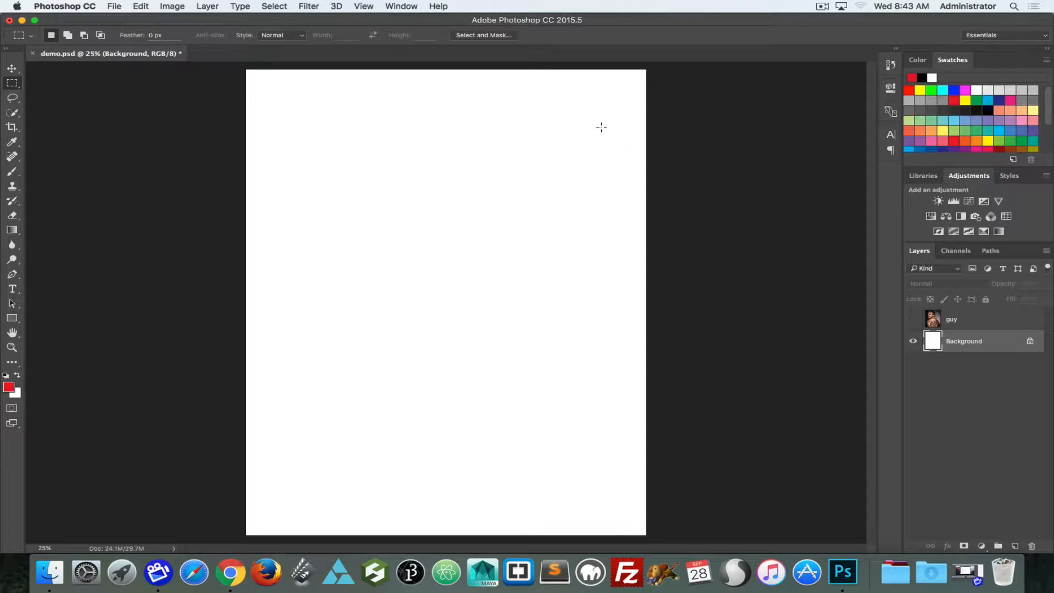
left_click(10, 388)
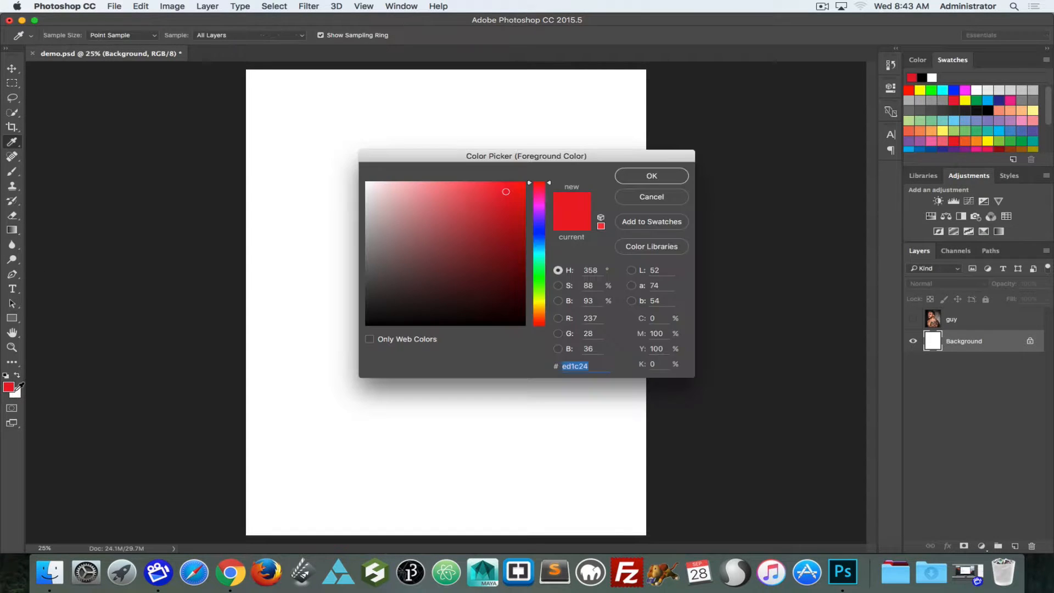
left_click(657, 202)
key("m")
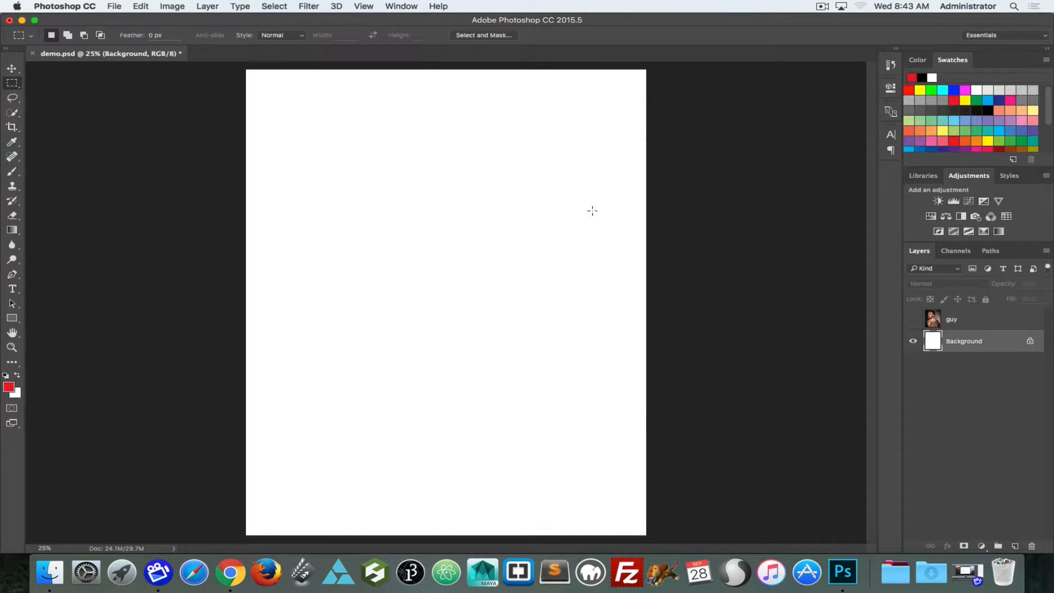
- Set the background color to a fully saturated bright blue with hue 202 and fill the Background layer with it
left_click(17, 394)
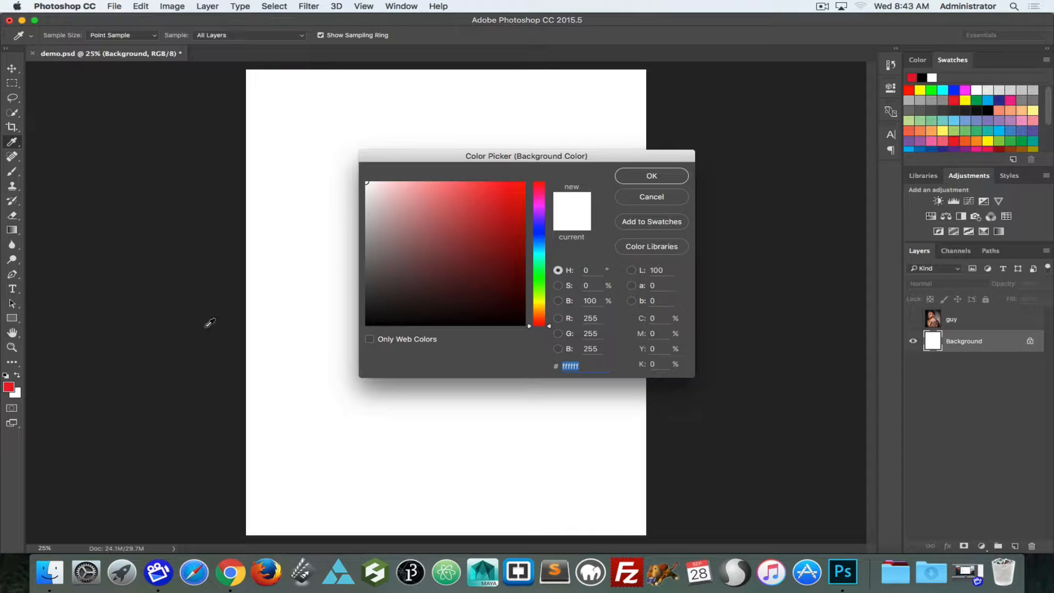
left_click(540, 246)
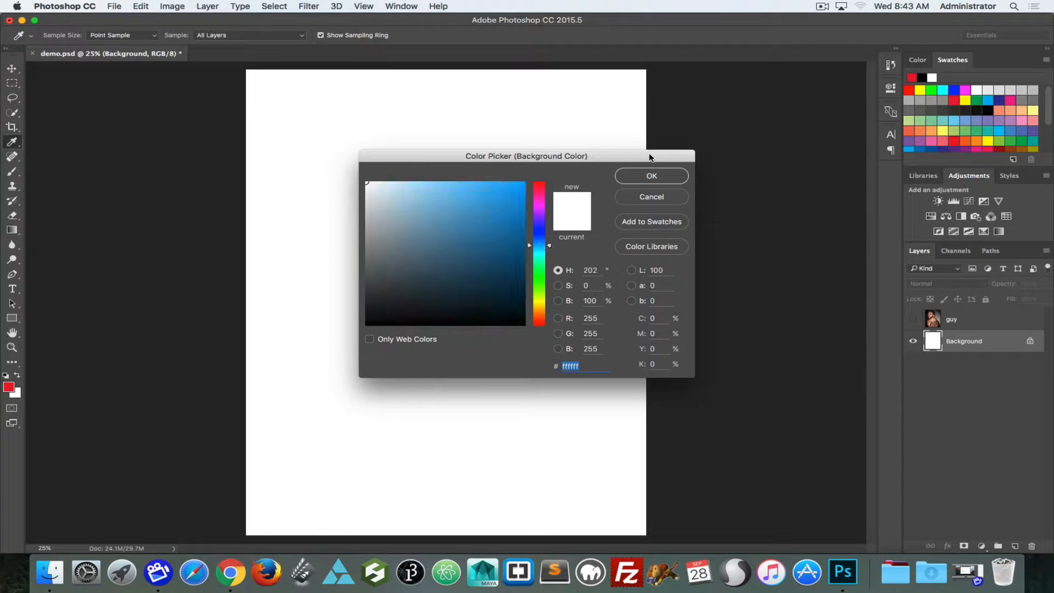
left_click(524, 183)
left_click(640, 180)
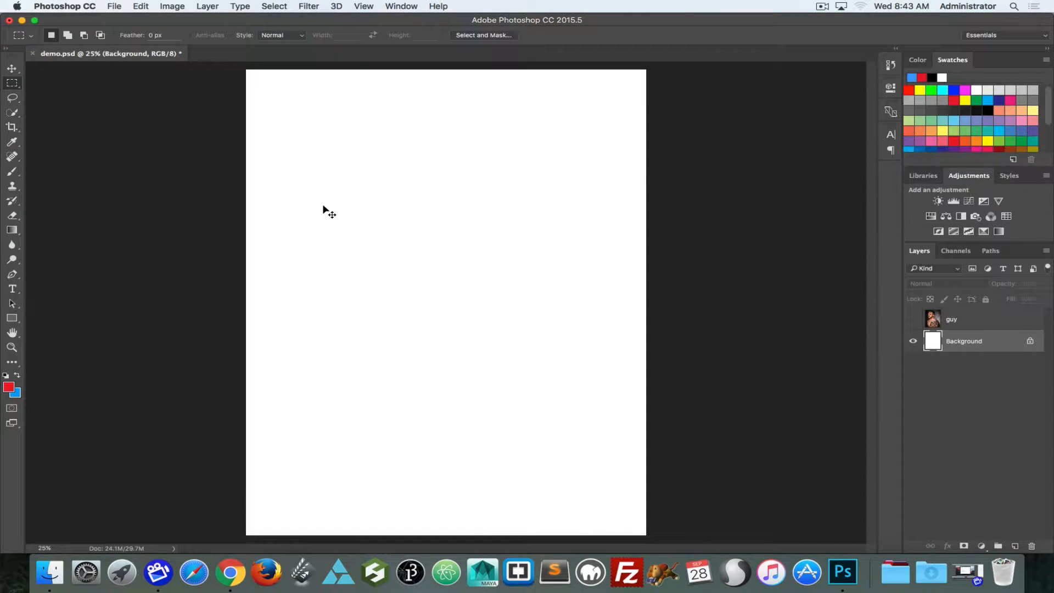
key("super+BackSpace")
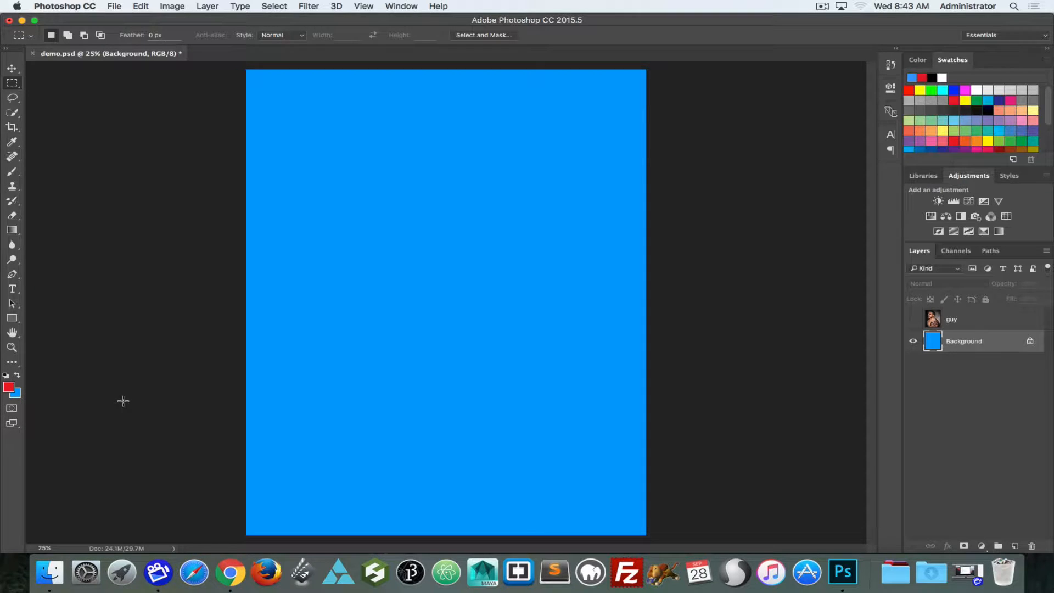
- Reset the foreground and background colors to default black and white, and fill the Background layer with white
key("d")
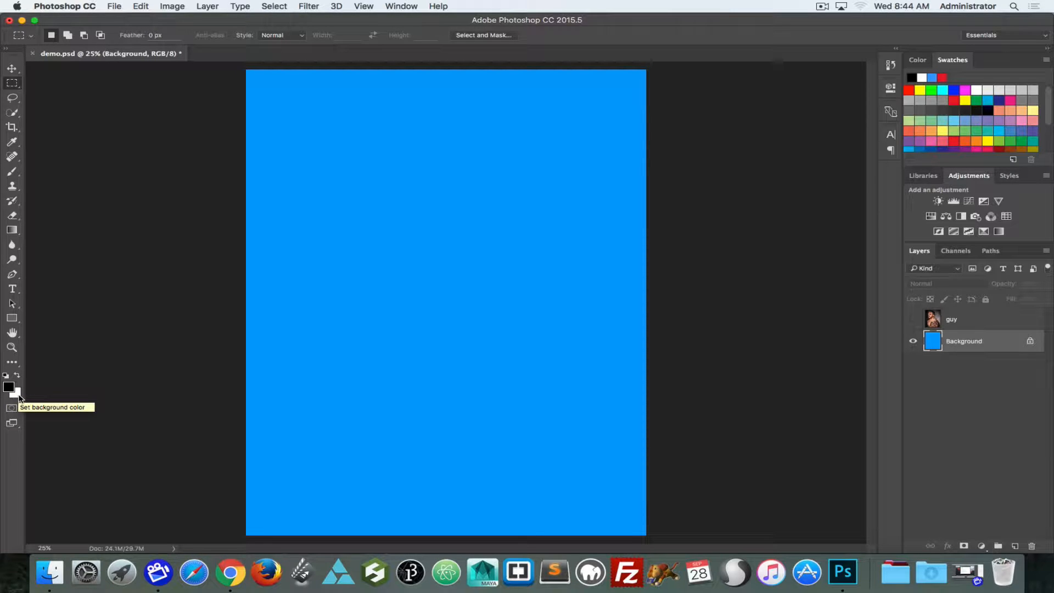
key("super+BackSpace")
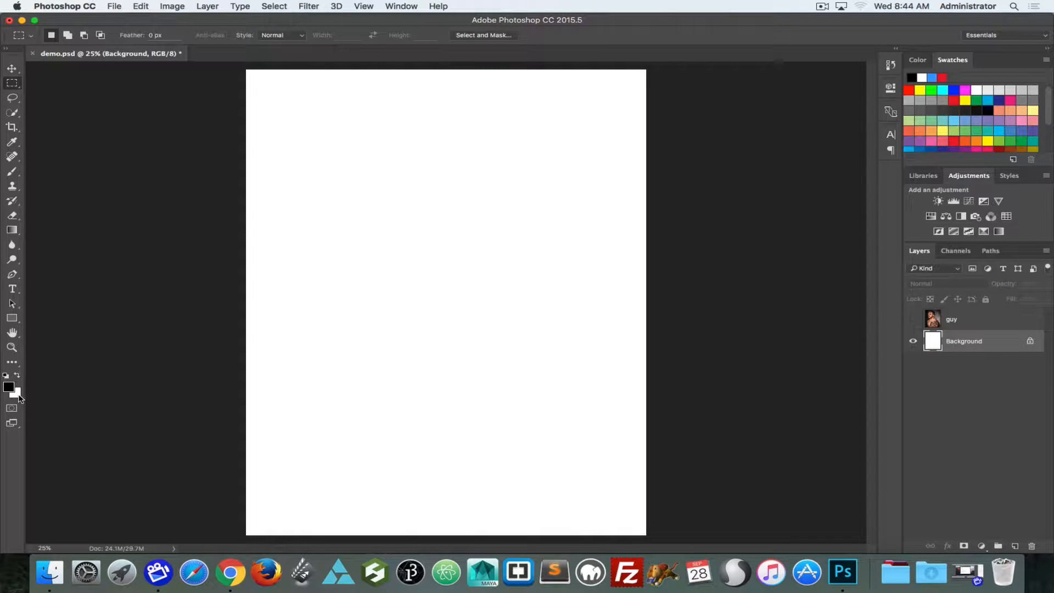
key("l")
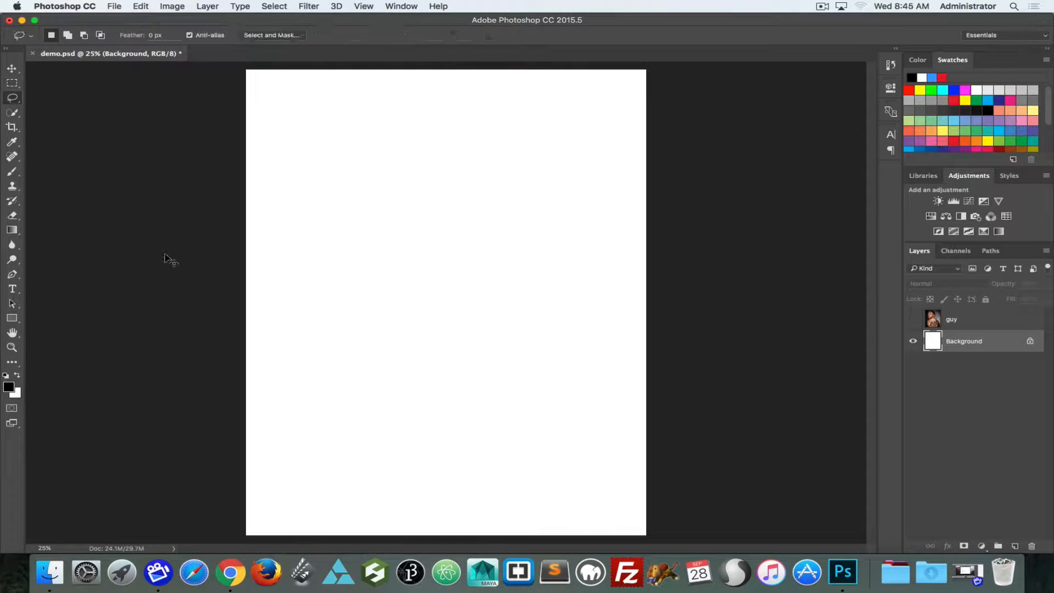
- Show the guy layer again and make it the active layer
left_click(912, 323)
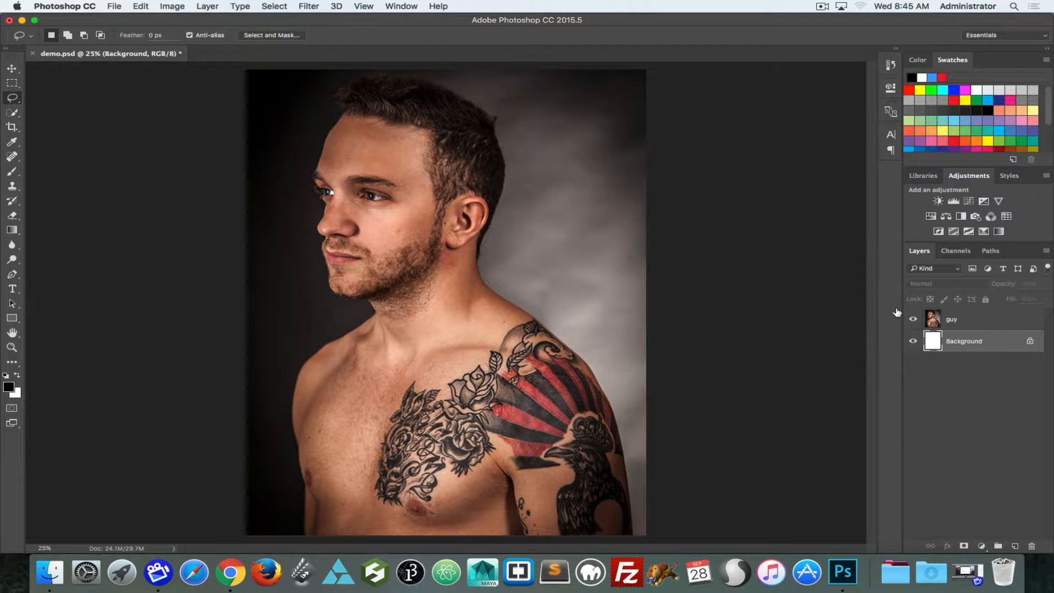
left_click(952, 319)
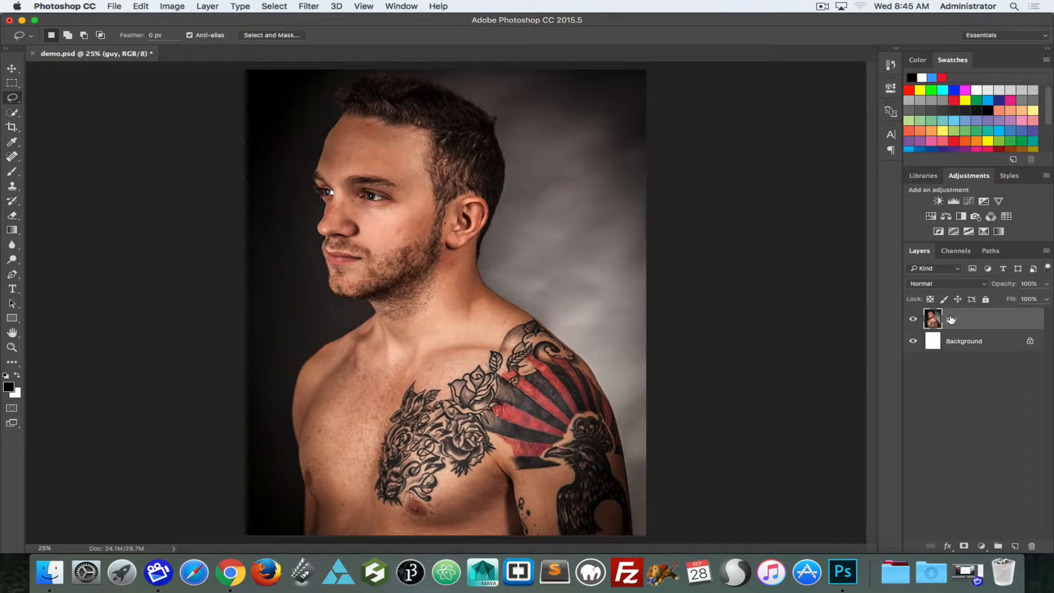
left_click(963, 343)
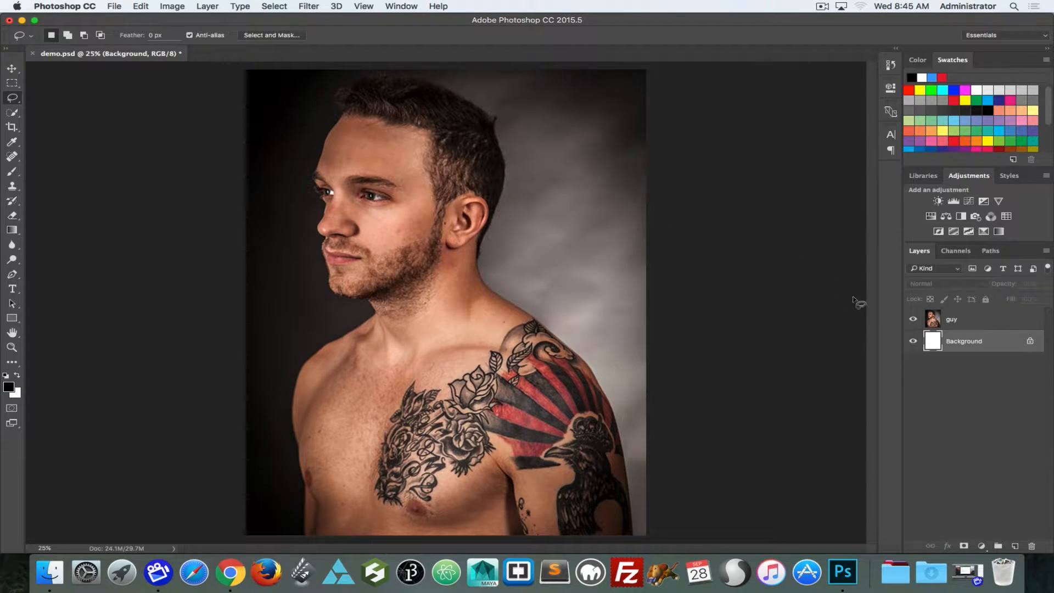
left_click(975, 324)
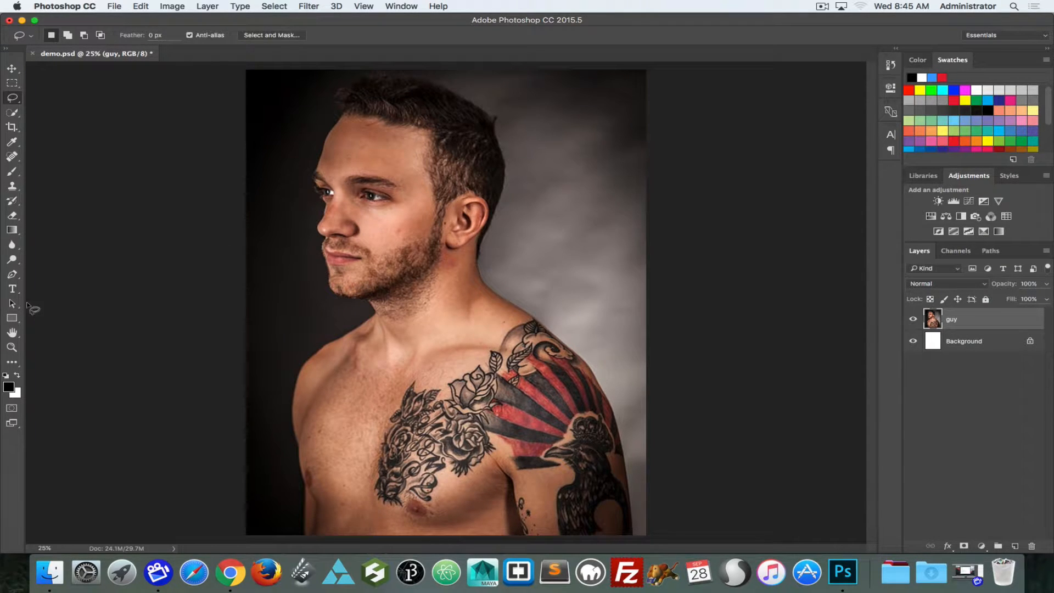
- Add a text layer reading "TATOO" above the guy layer, beginning just beside the man's neck
left_click(13, 290)
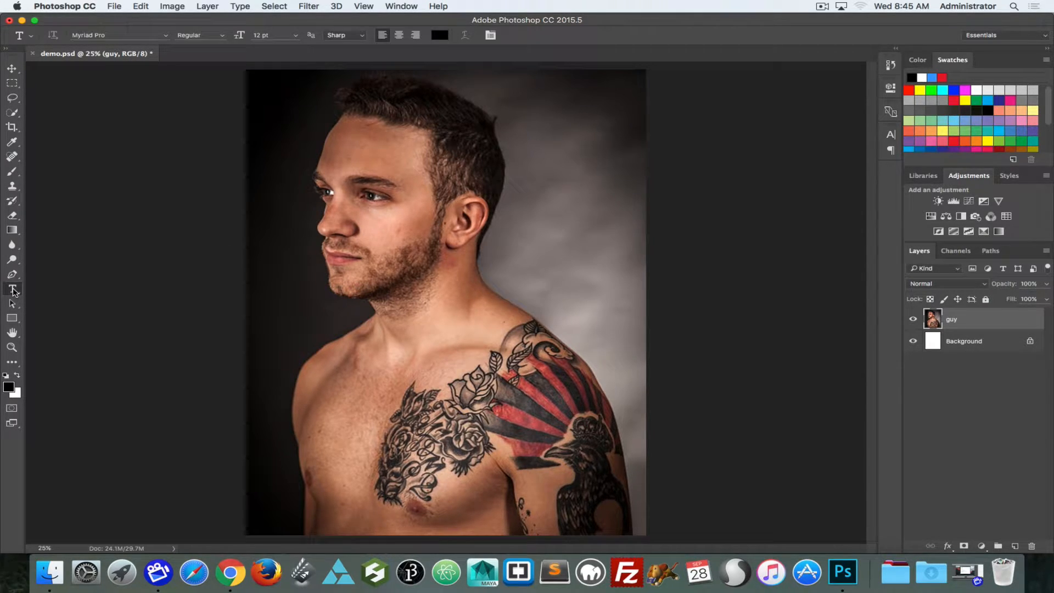
left_click(506, 229)
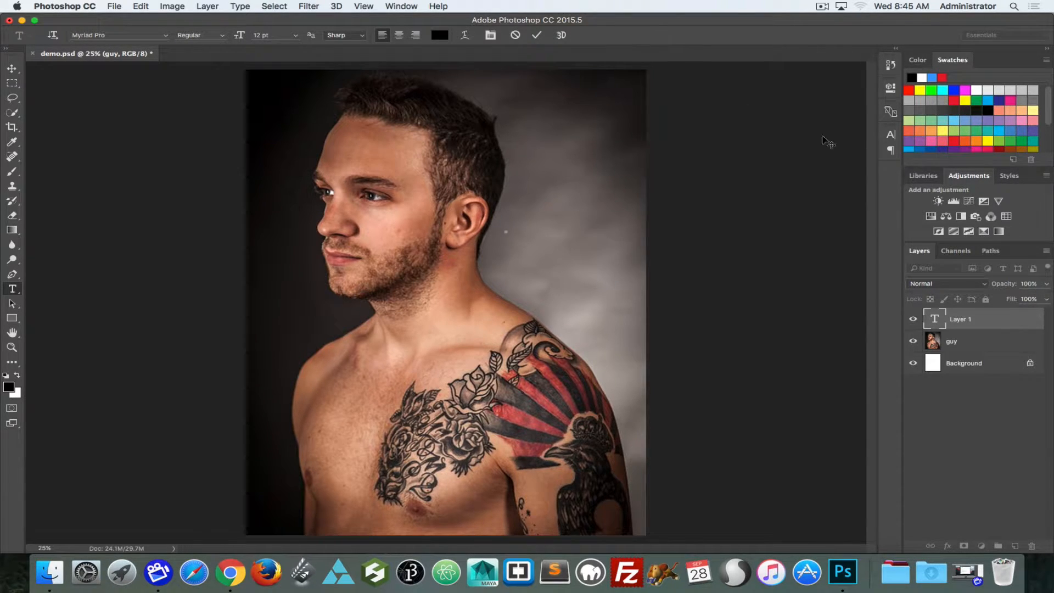
left_click(890, 135)
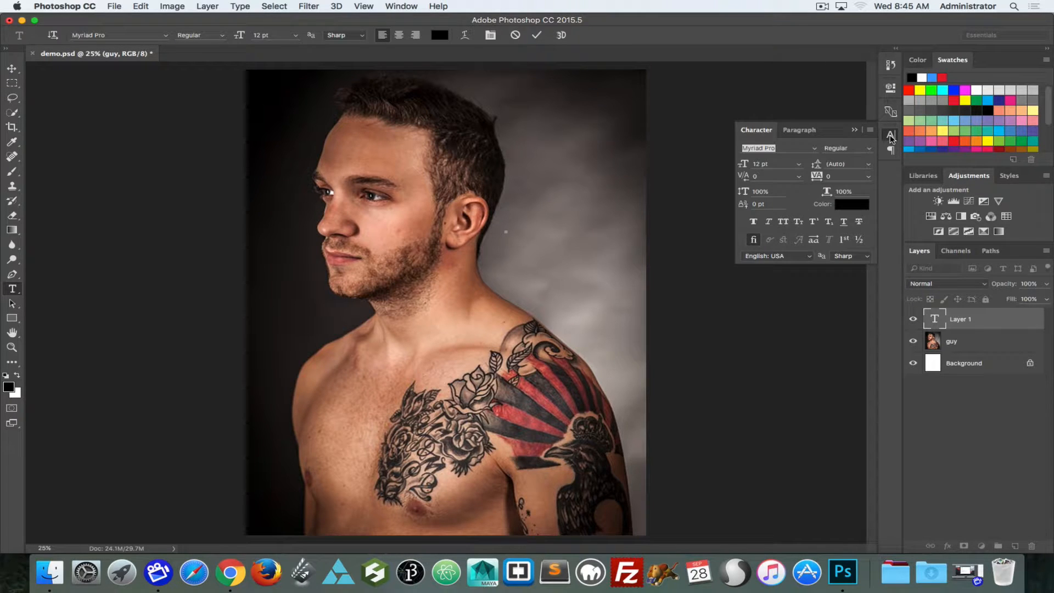
left_click(803, 130)
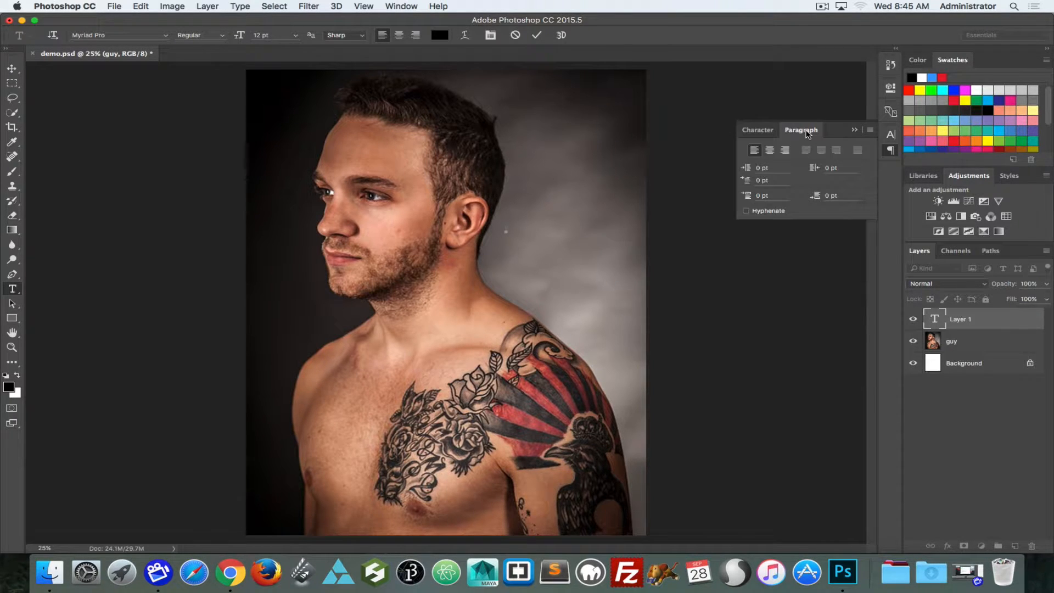
left_click(893, 137)
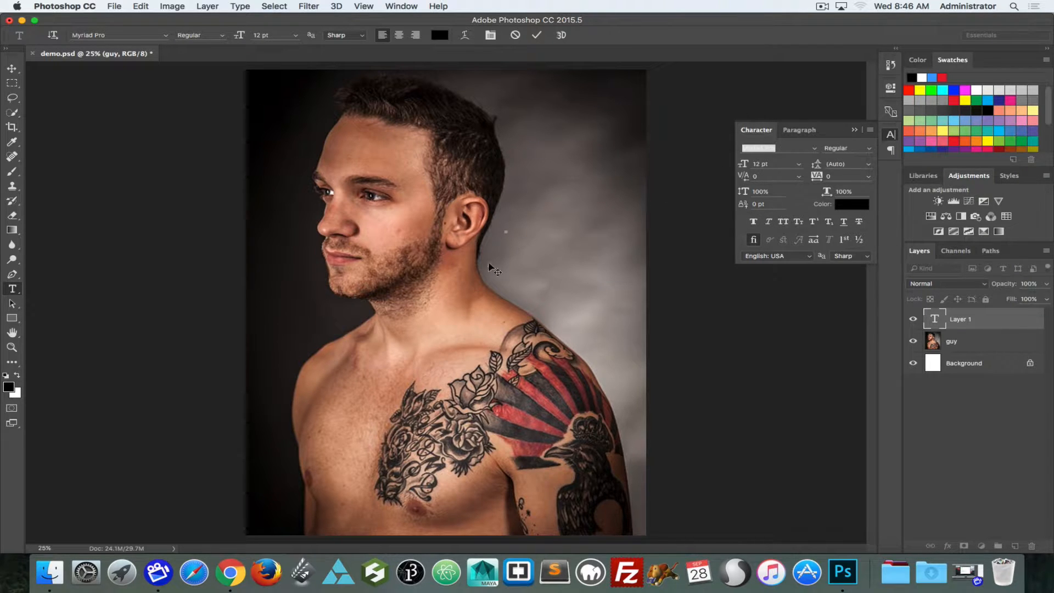
left_click(892, 134)
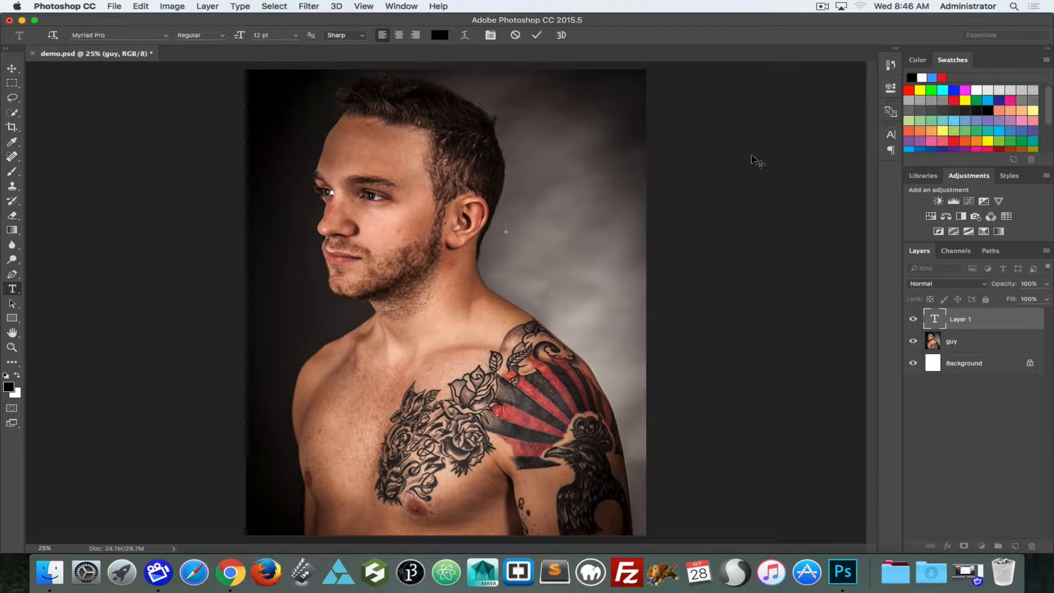
type("TATOO")
- Select the whole word TATOO and enlarge it, trying a font size of 300 pt before reducing it to 200 pt
left_click_drag(529, 230, 497, 230)
left_click(893, 137)
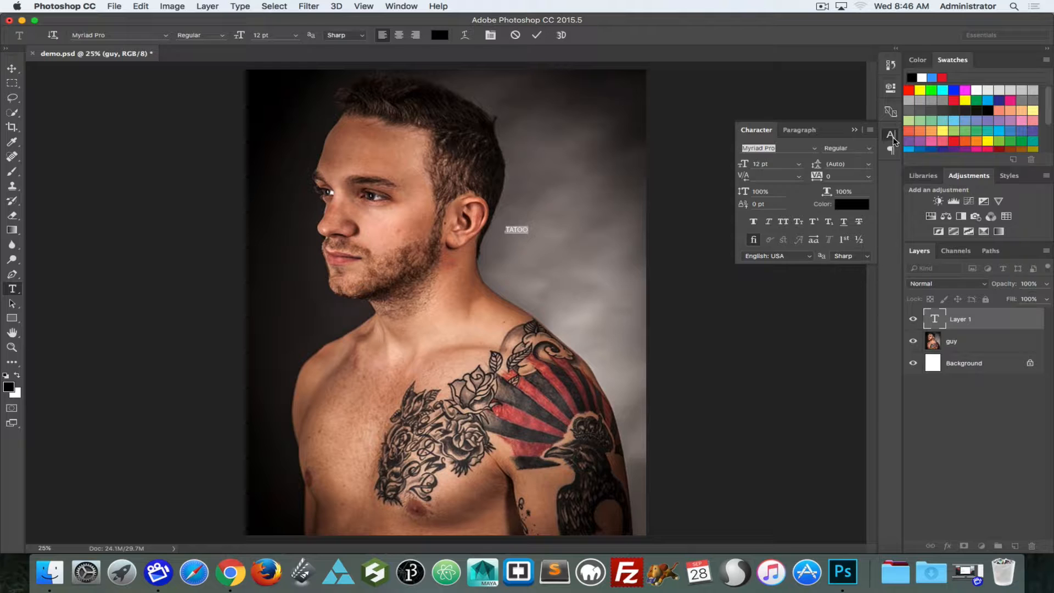
left_click(769, 164)
type("300")
key("Return")
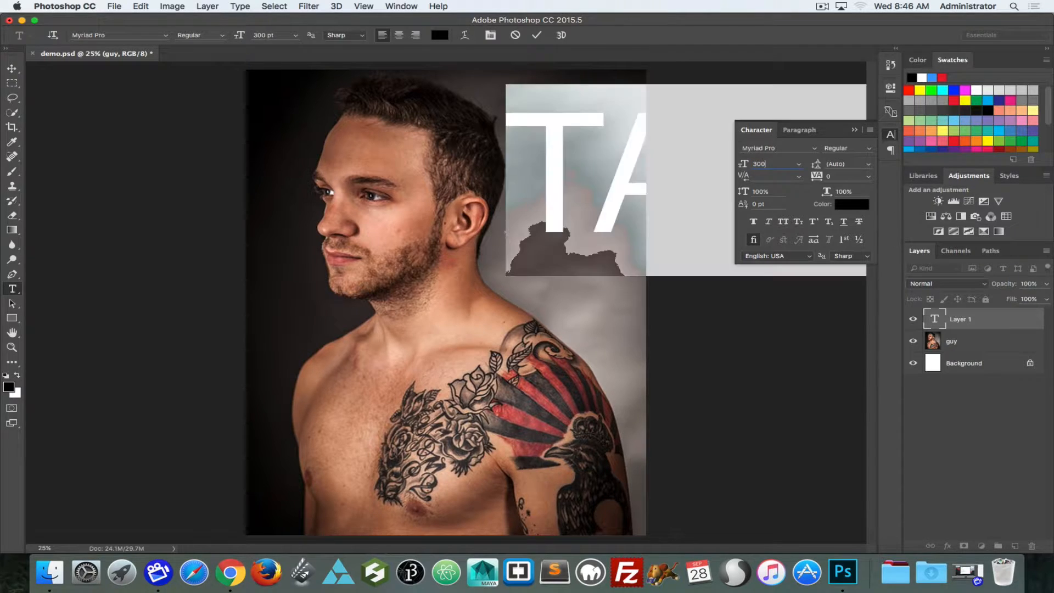
left_click(743, 163)
type("200")
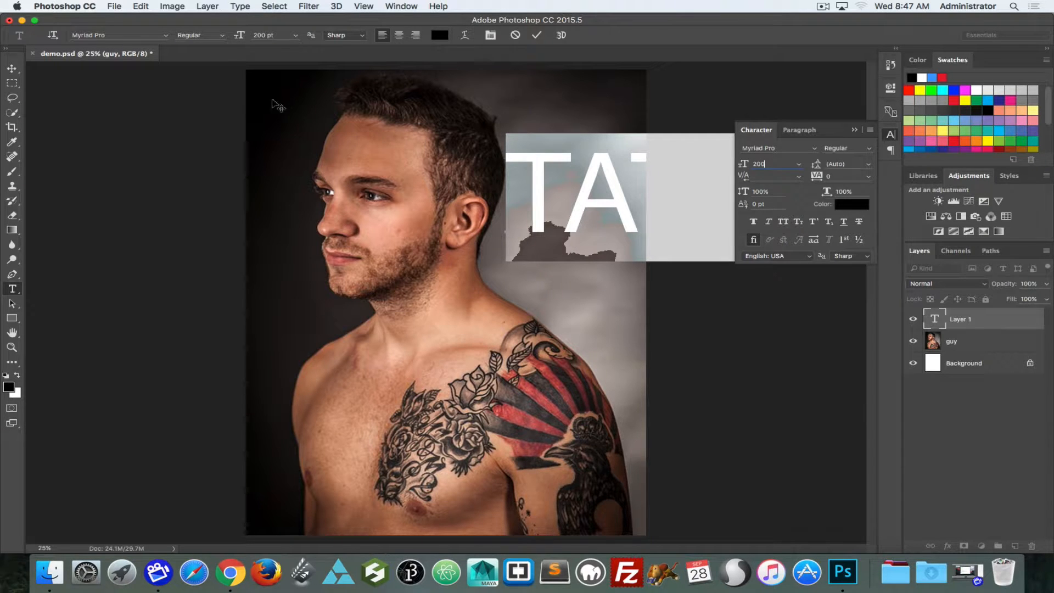
- Move the TATOO text across the man's chest and set its font size to 180 pt
left_click(13, 70)
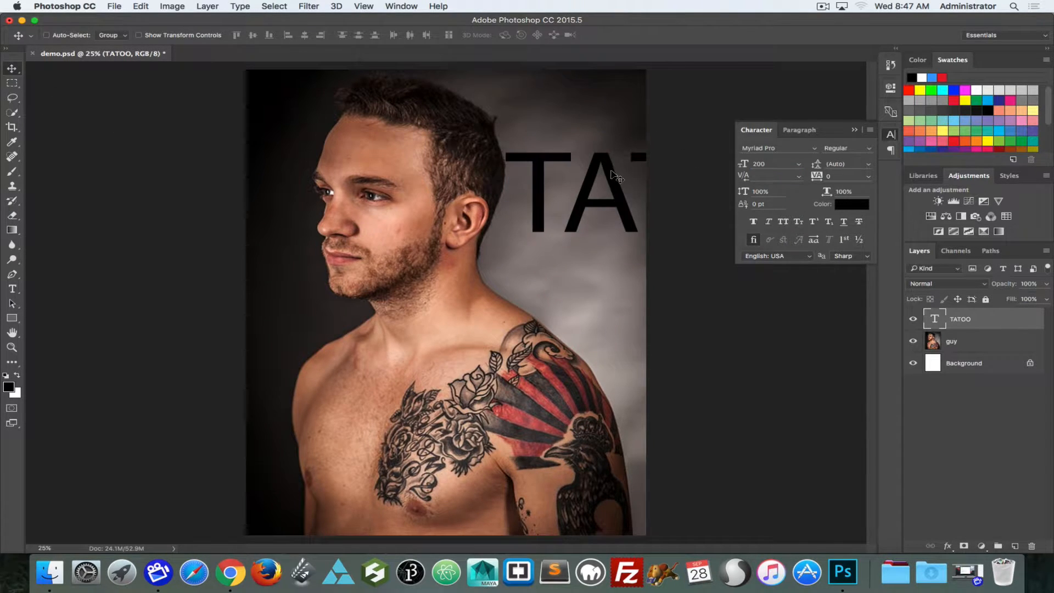
left_click_drag(614, 178, 380, 357)
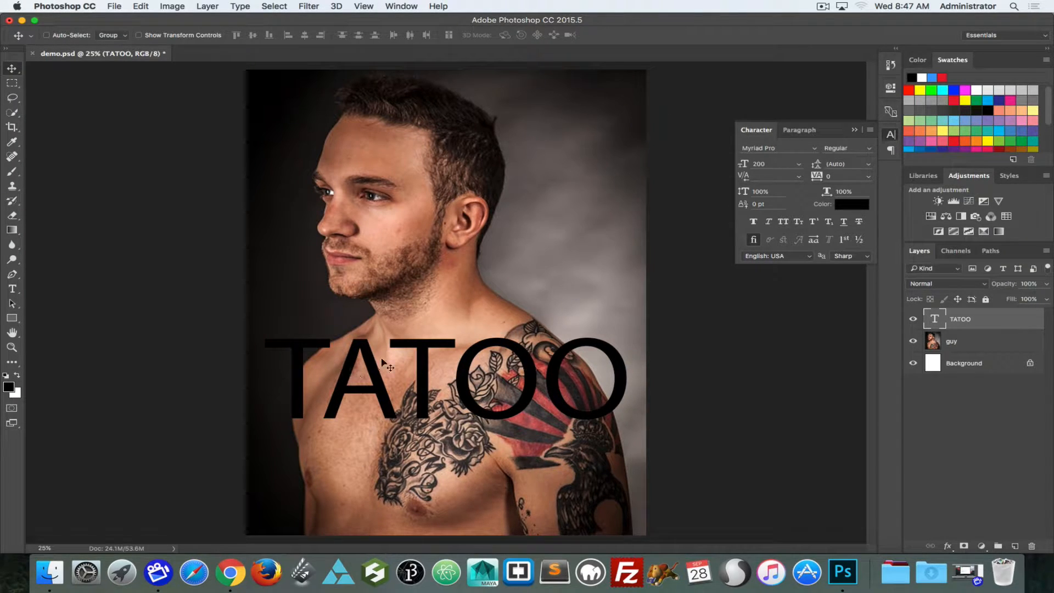
left_click(772, 164)
type("180")
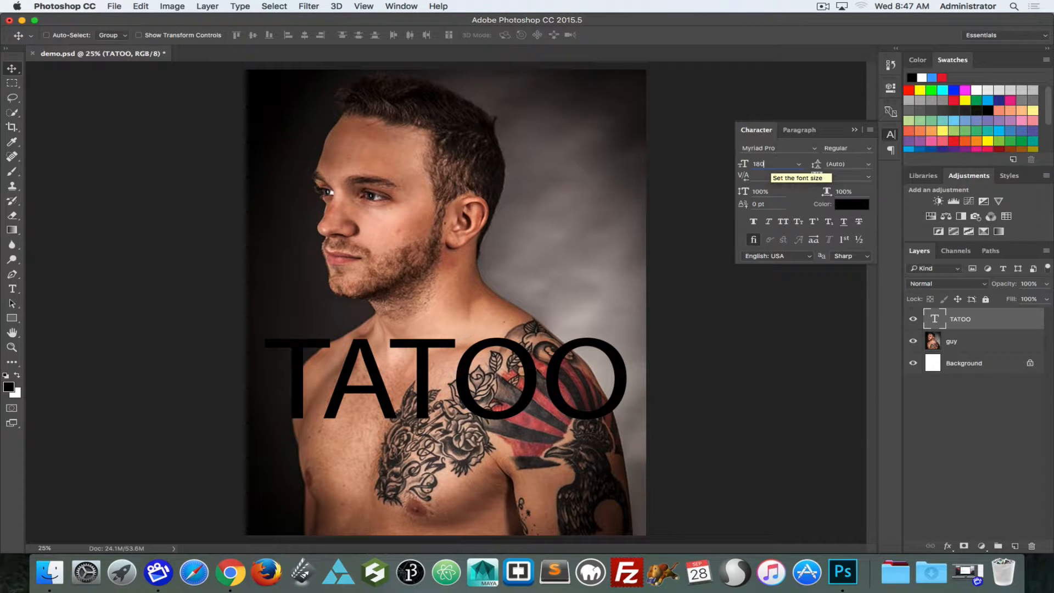
key("Return")
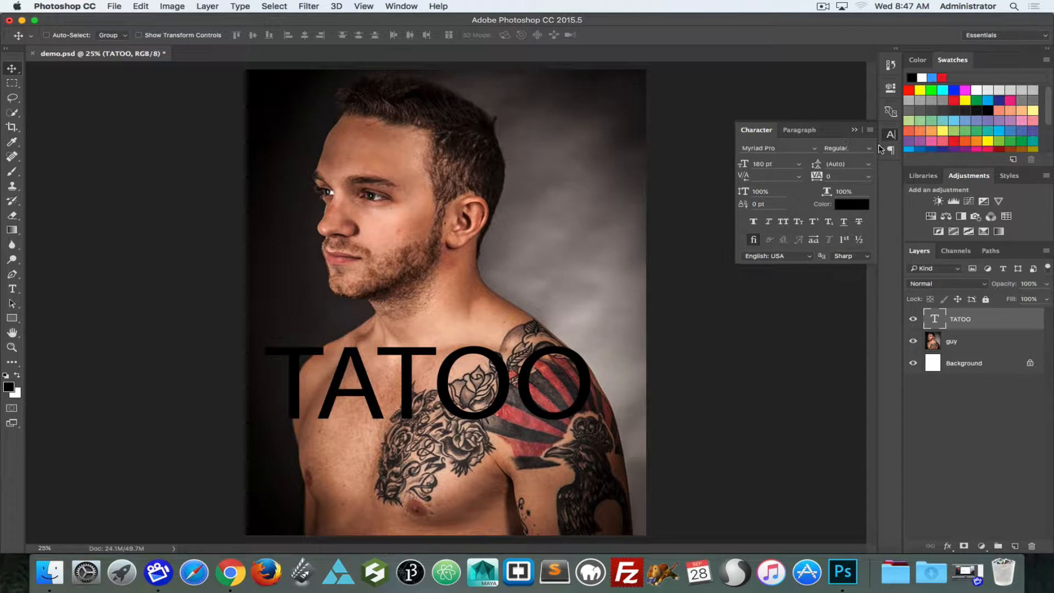
- Set the TATOO text's font style to Bold and move the text slightly lower across the man's chest
left_click(869, 148)
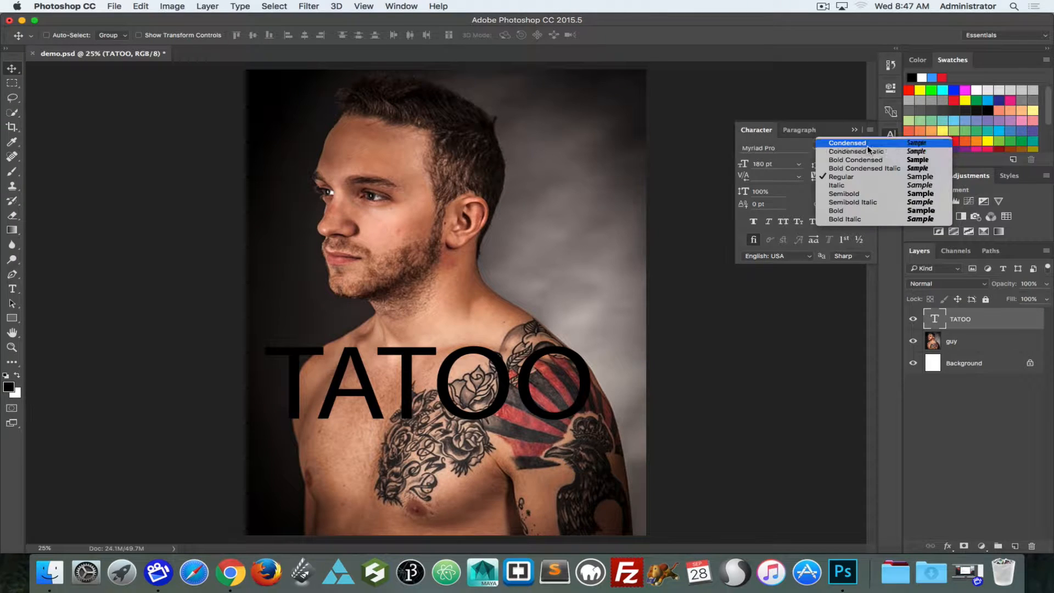
left_click(837, 211)
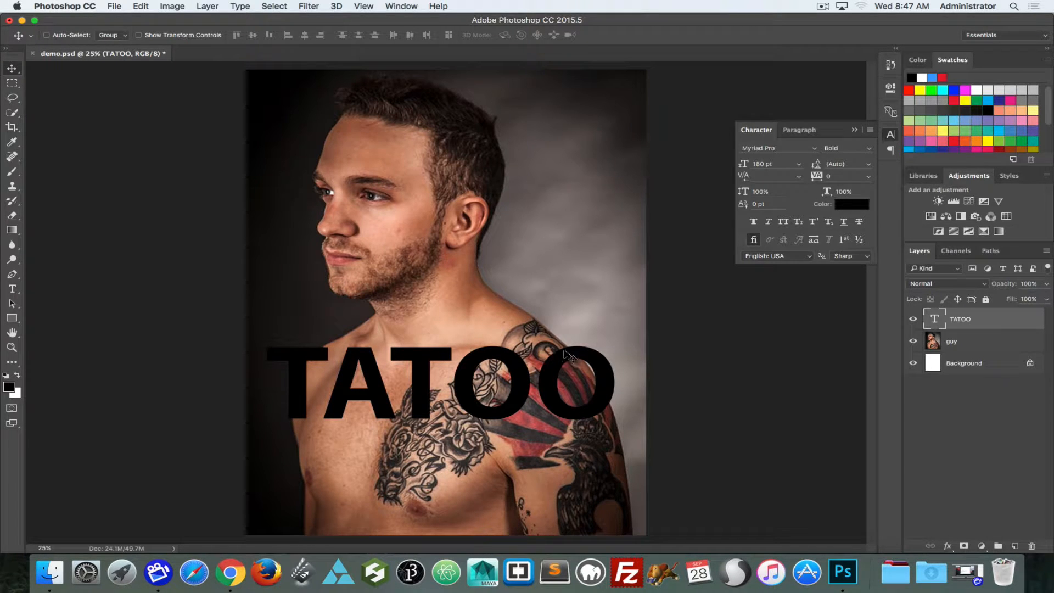
left_click(868, 148)
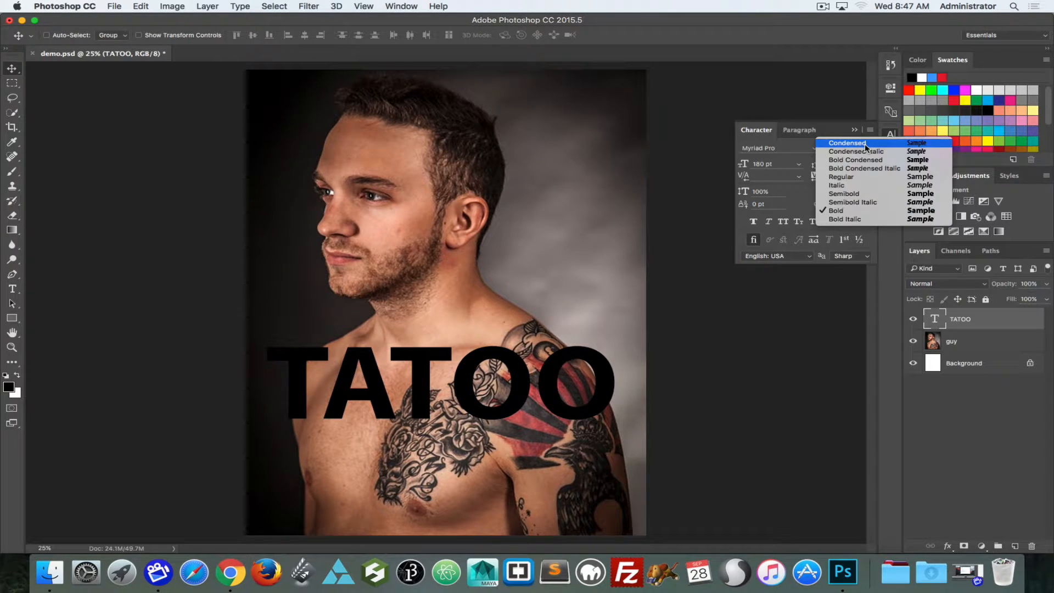
left_click(757, 133)
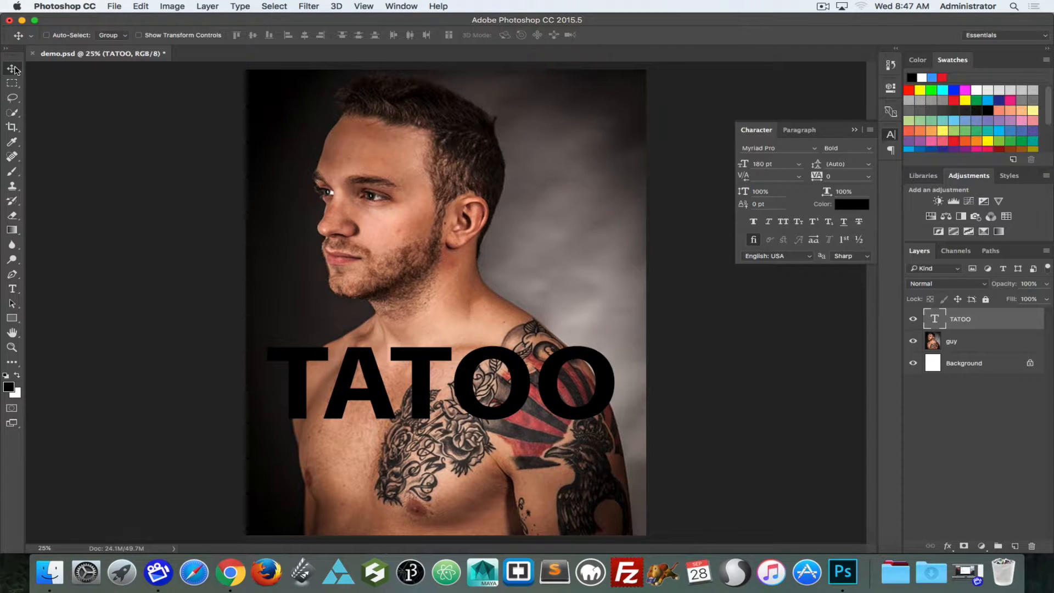
left_click_drag(412, 339, 434, 390)
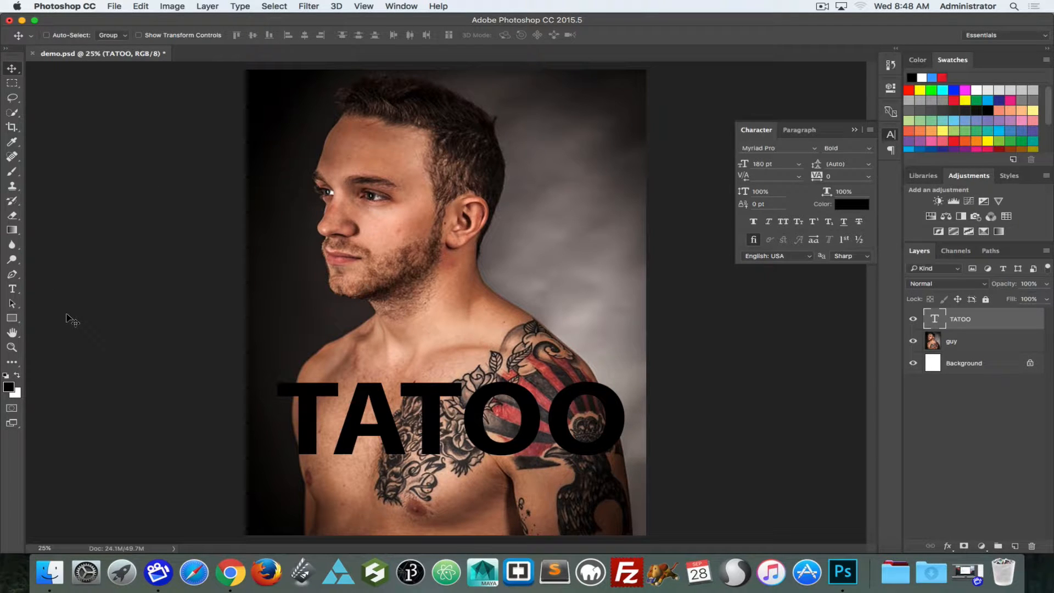
left_click(13, 290)
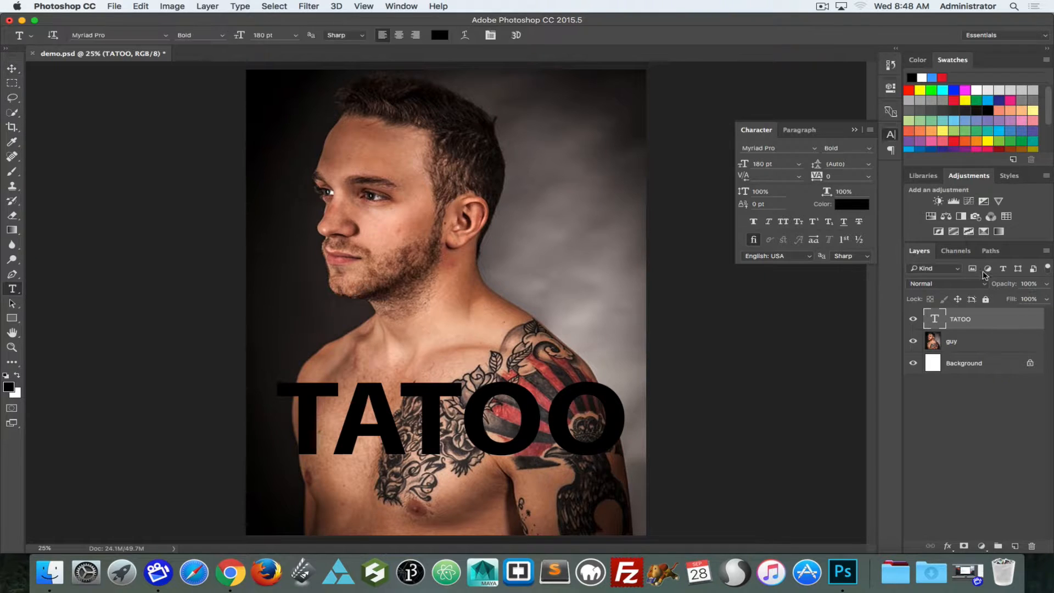
left_click_drag(431, 398, 512, 412)
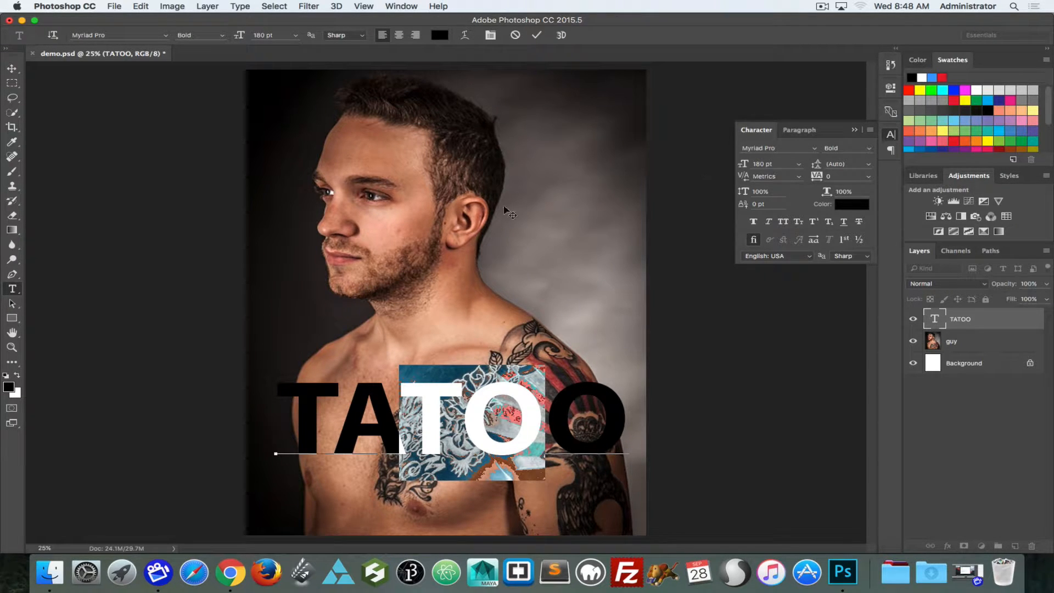
left_click(412, 416)
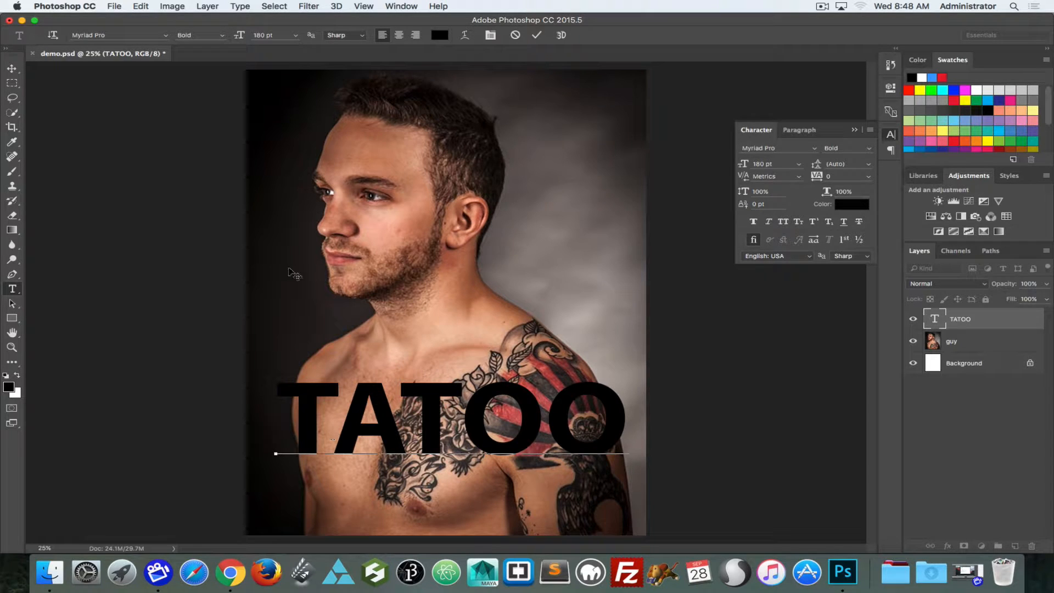
left_click(12, 68)
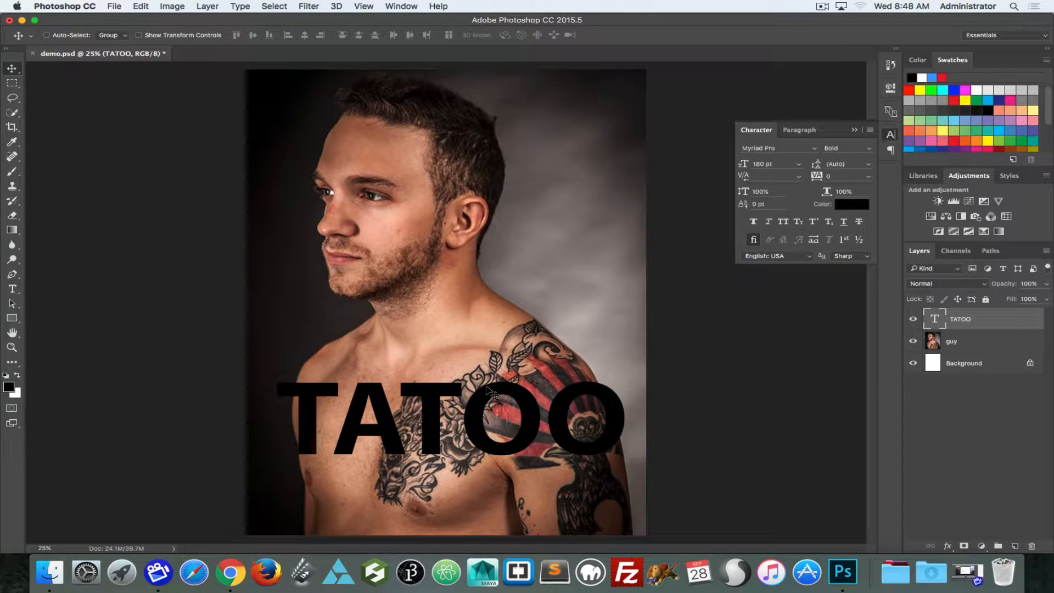
- Examine the layer commands offered for the TATOO layer, the guy layer and both together, including Create Clipping Mask
right_click(956, 333)
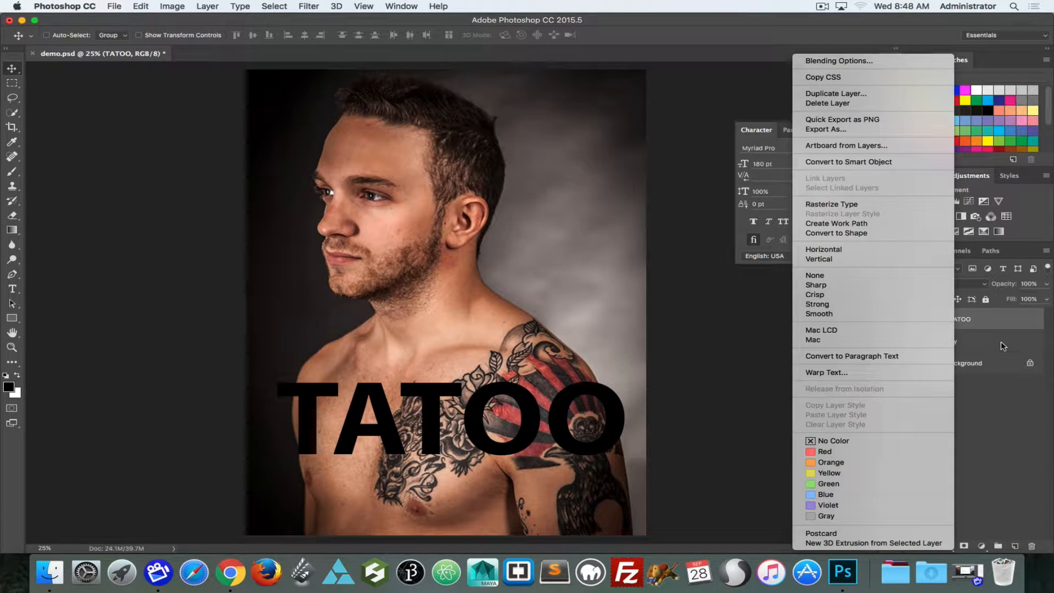
left_click(988, 333)
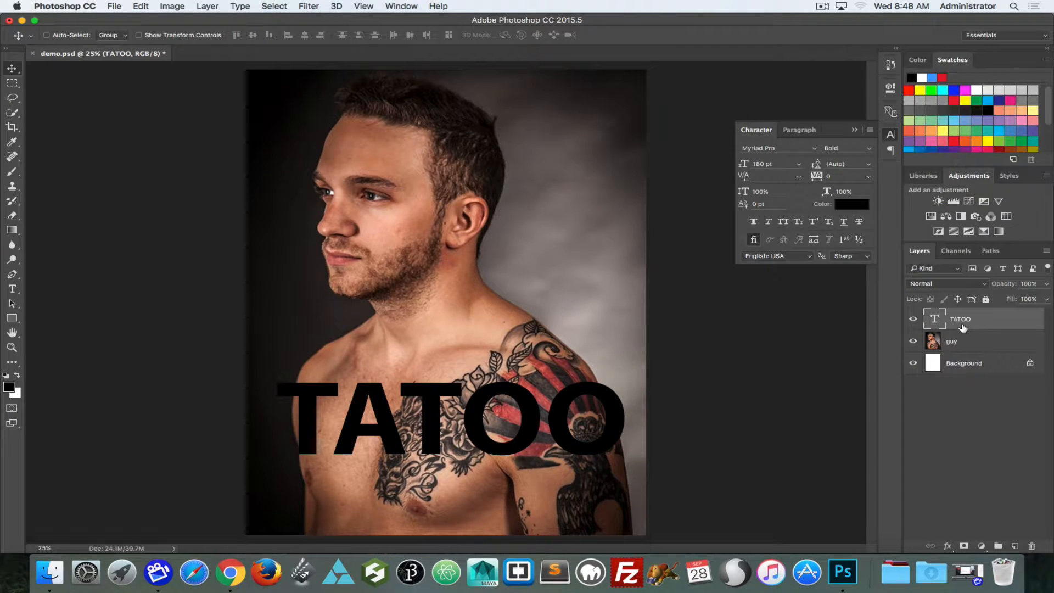
right_click(960, 333)
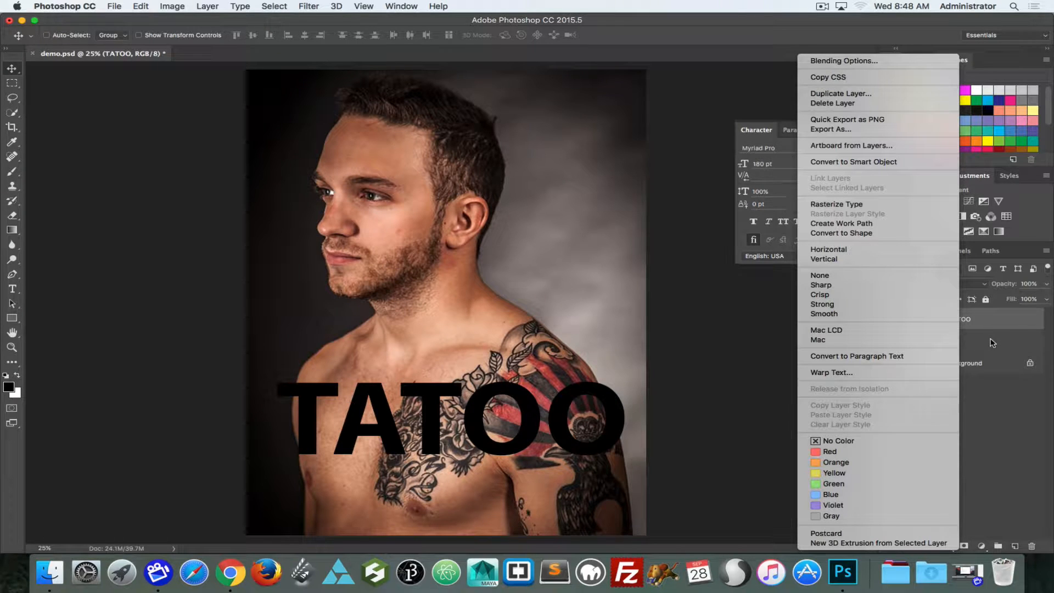
left_click(993, 343)
left_click(971, 336, "shift")
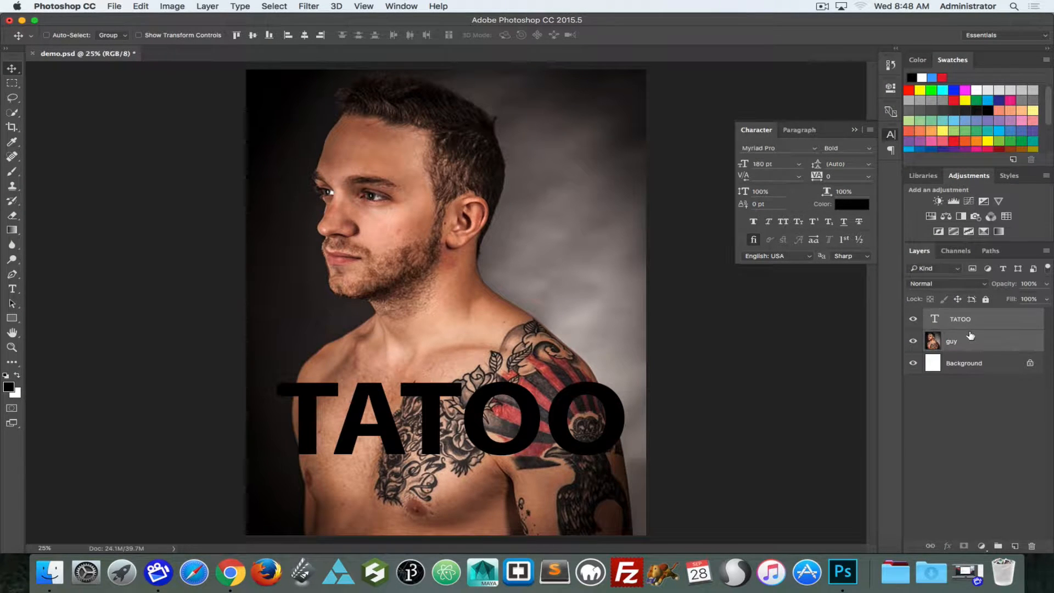
right_click(969, 335)
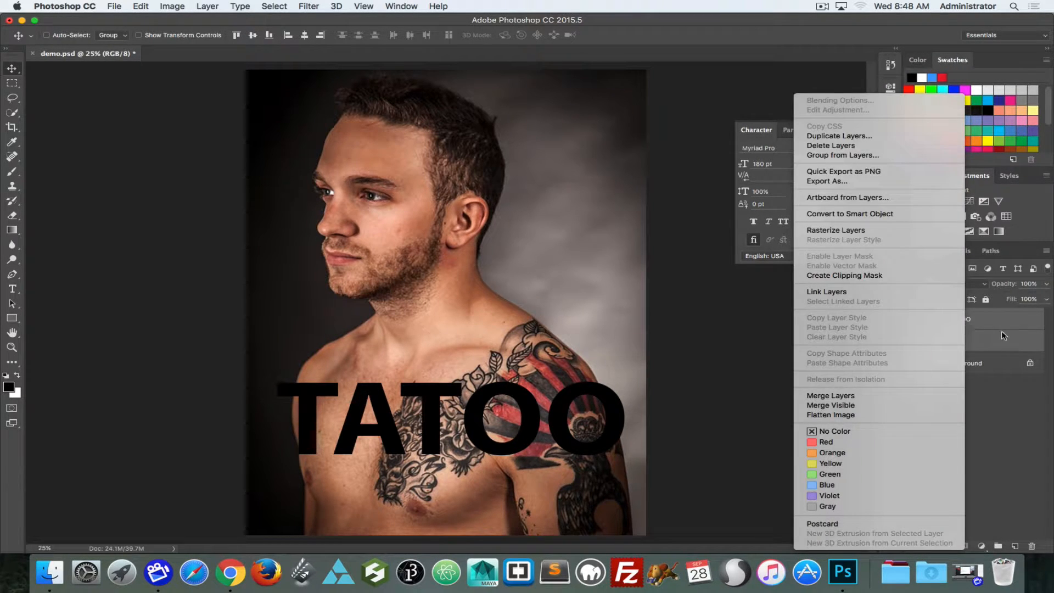
left_click(998, 335)
left_click(965, 363)
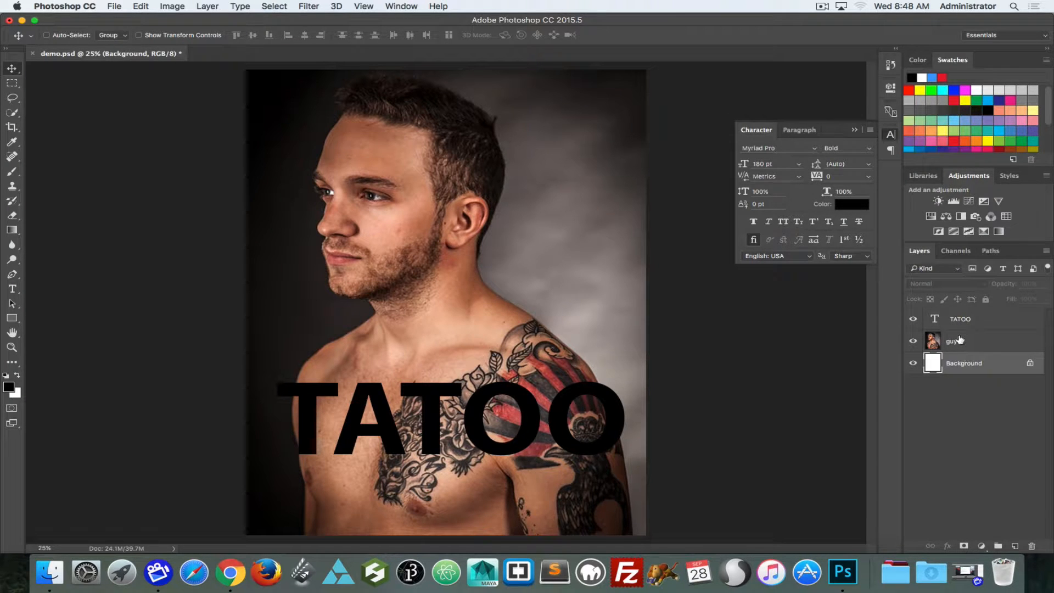
left_click(960, 341)
right_click(961, 335)
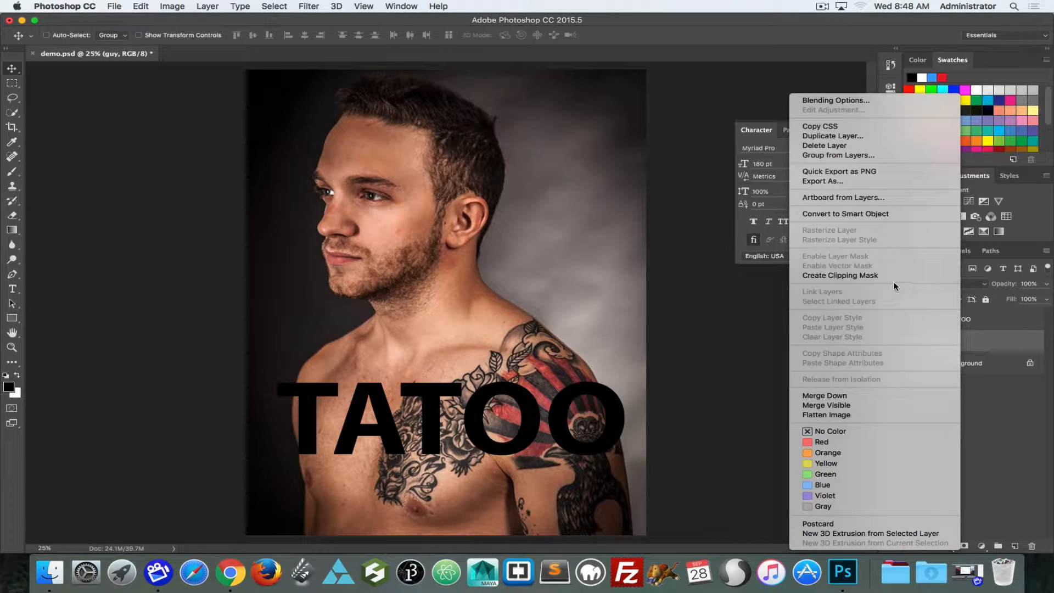
left_click(851, 275)
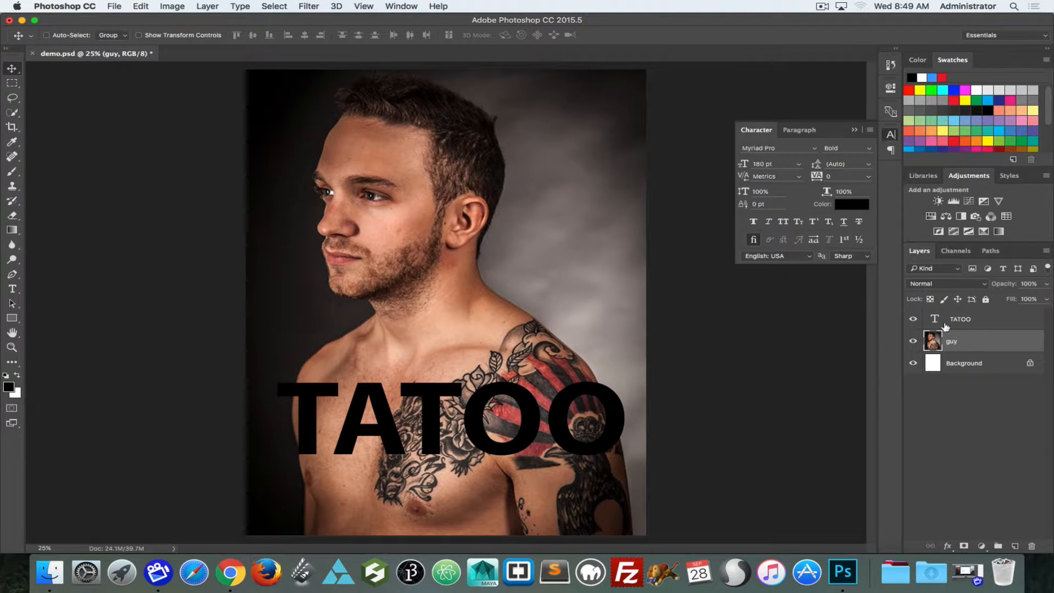
right_click(963, 318)
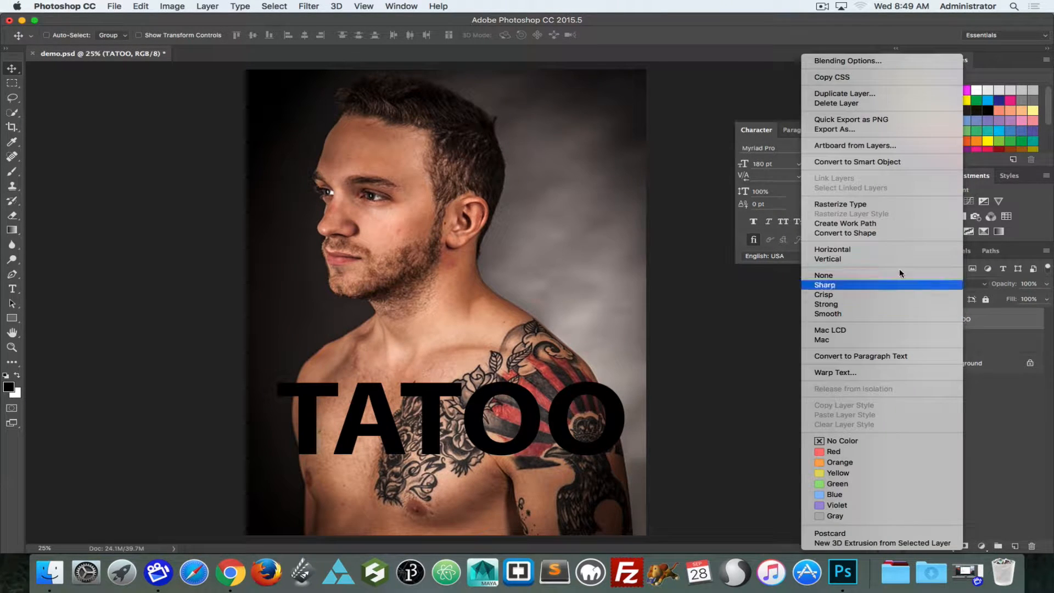
left_click(988, 343)
- Move the guy layer above the TATOO layer and try clipping it to the text, releasing the clipping mask again
left_click_drag(956, 345, 954, 323)
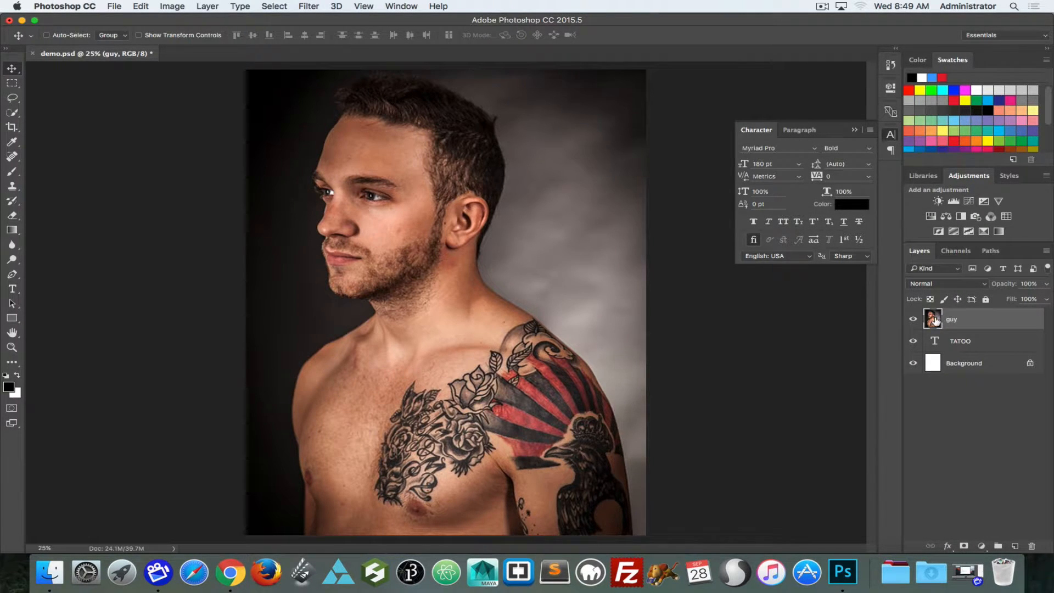
right_click(946, 322)
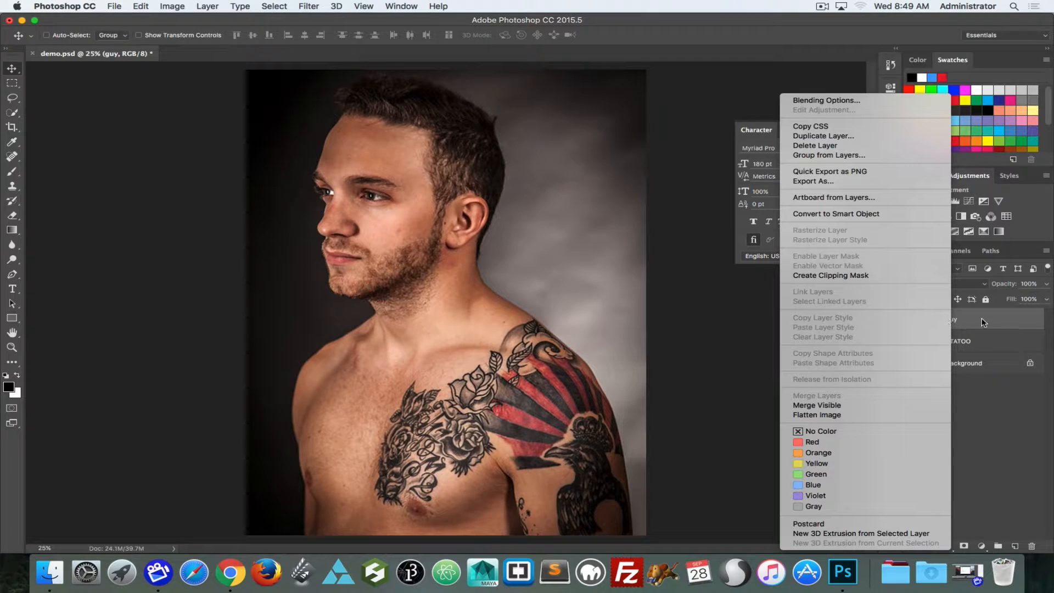
left_click(862, 276)
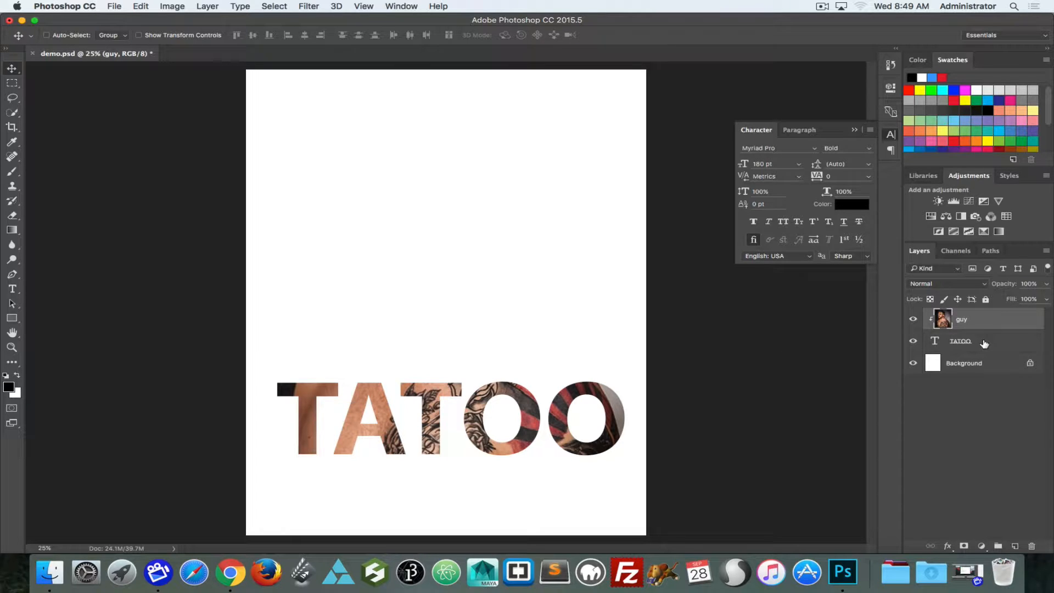
left_click(956, 331, "alt")
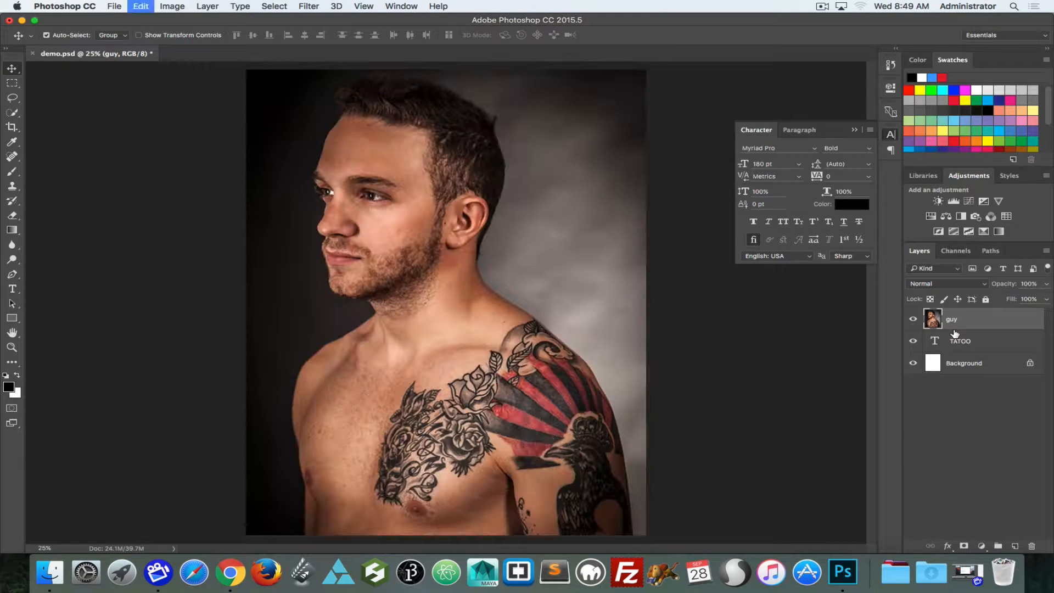
- Duplicate the guy and TATOO layers together and put the two copies in a new group
left_click(970, 341, "shift")
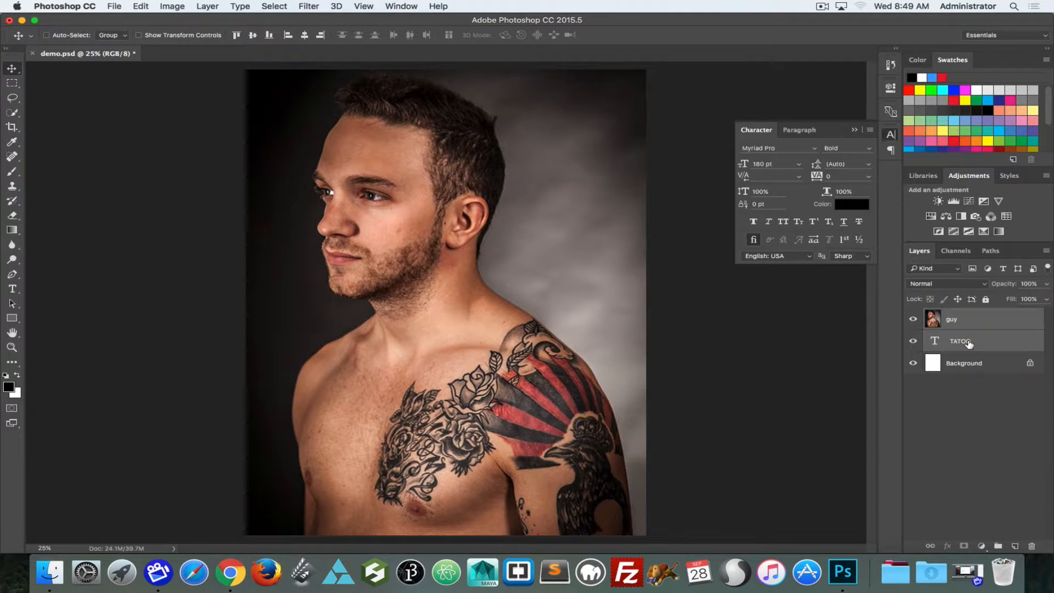
left_click_drag(969, 341, 1015, 545)
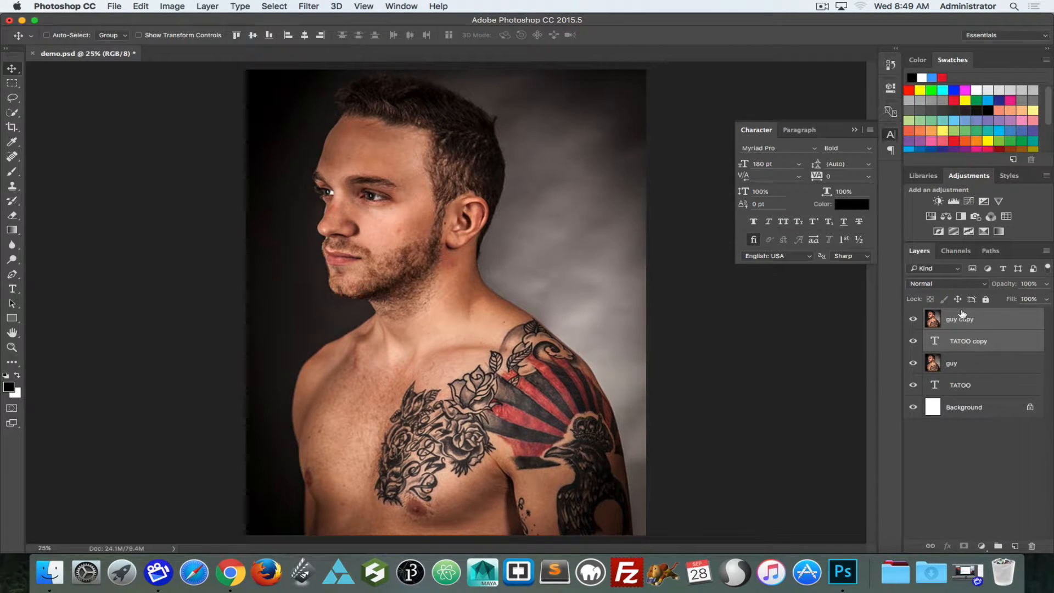
left_click(997, 547)
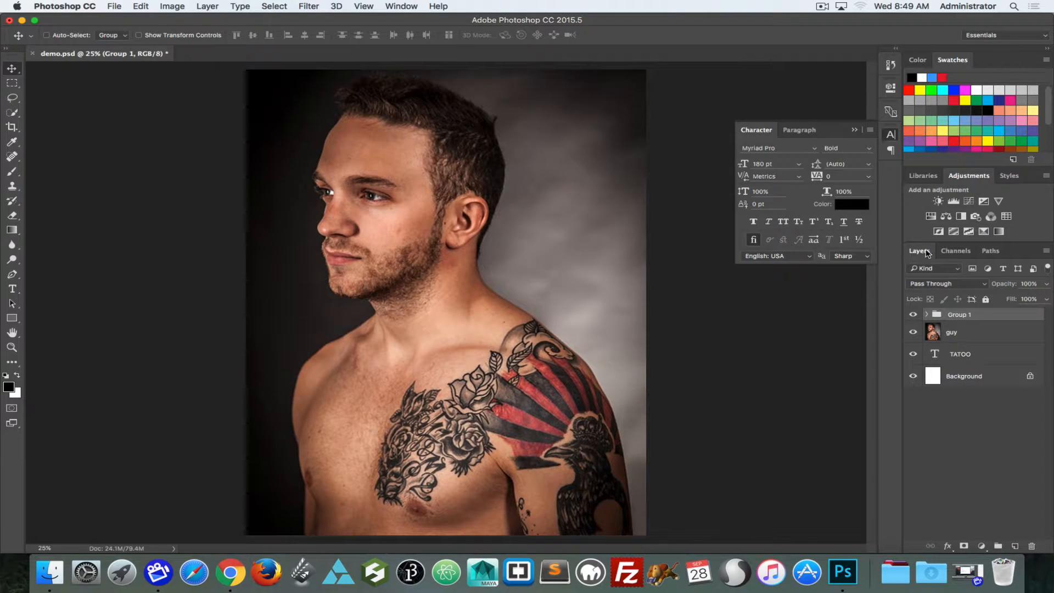
- Group the original guy and TATOO layers in a second group and expand both groups
left_click(963, 340)
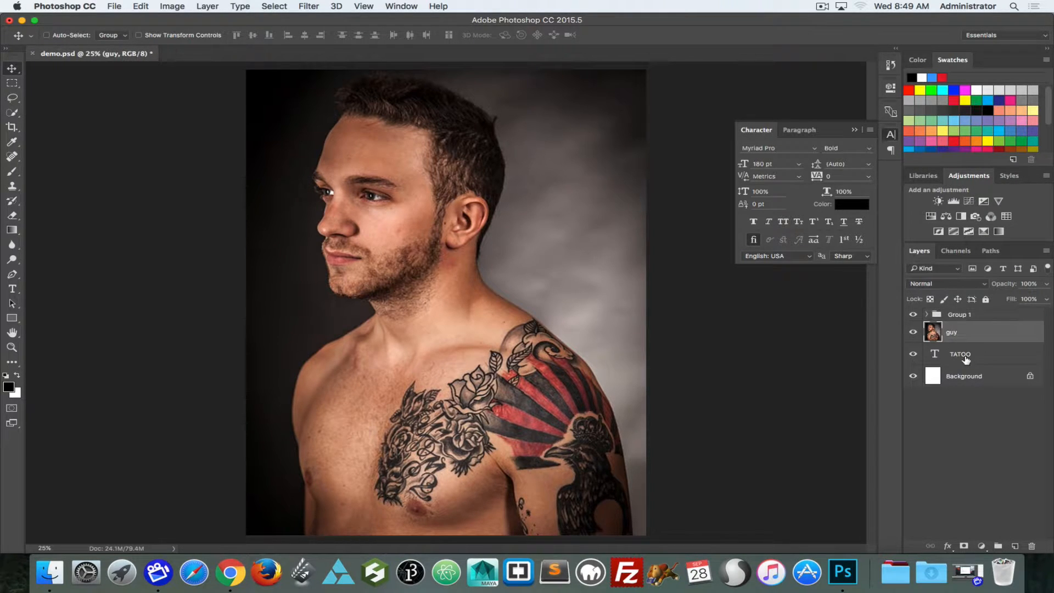
left_click(964, 355, "shift")
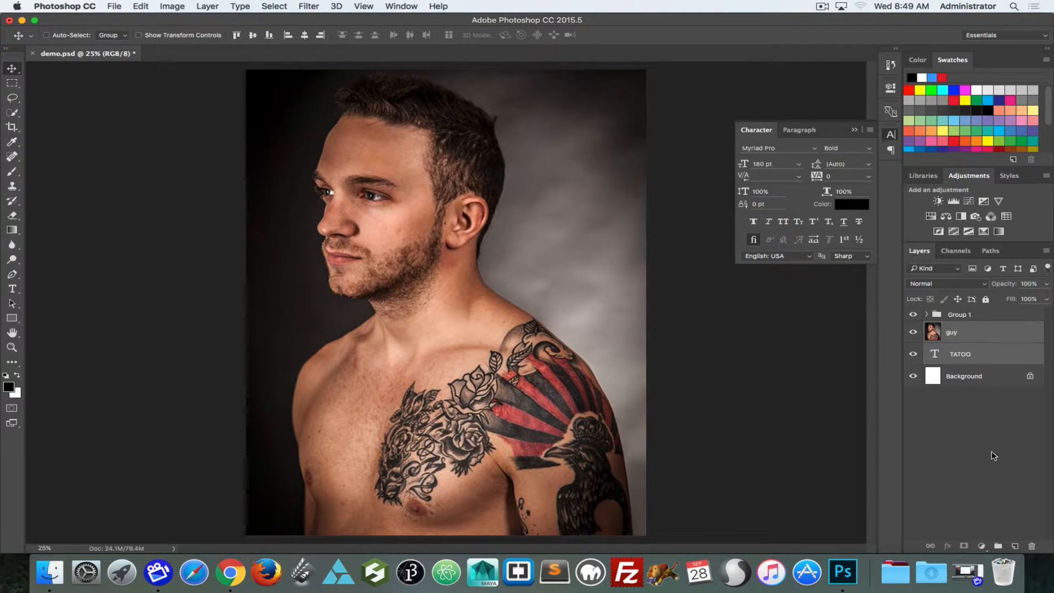
left_click(999, 547)
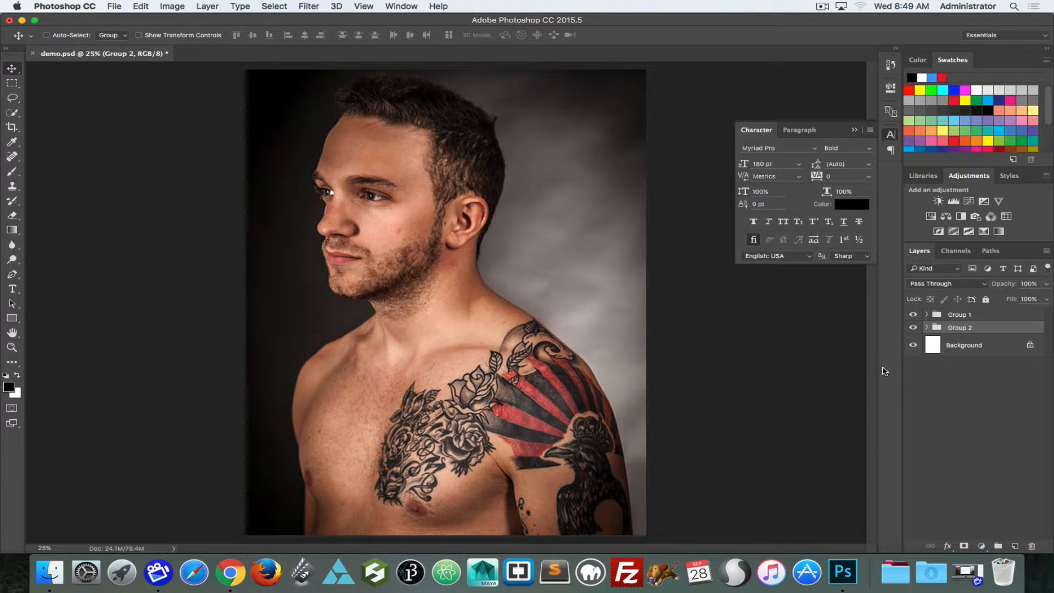
left_click(927, 327)
left_click(927, 314)
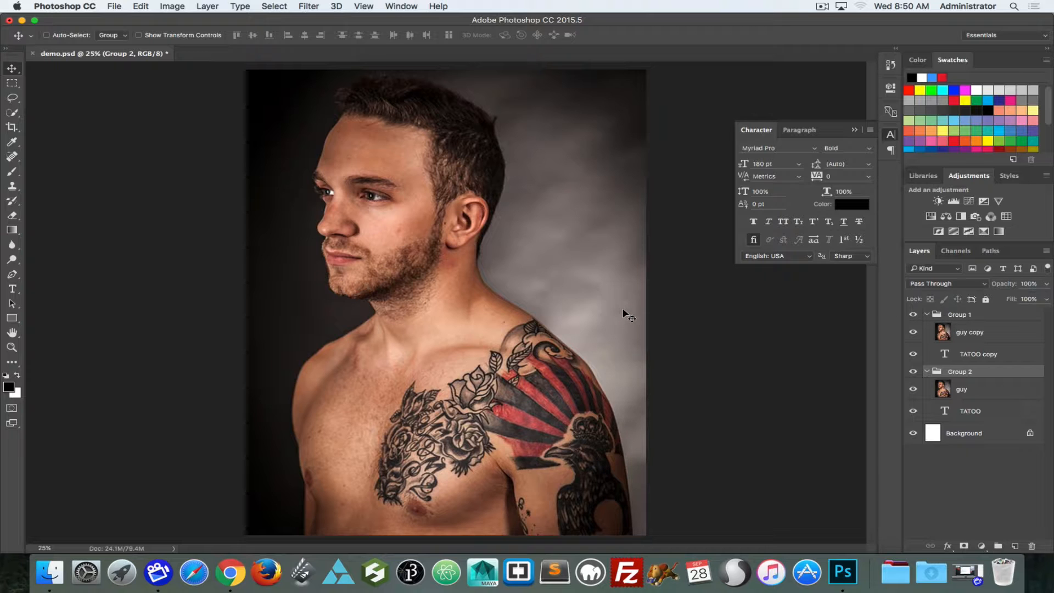
- Hide Group 1 and create a clipping mask from the guy layer onto the TATOO text in Group 2
left_click(911, 315)
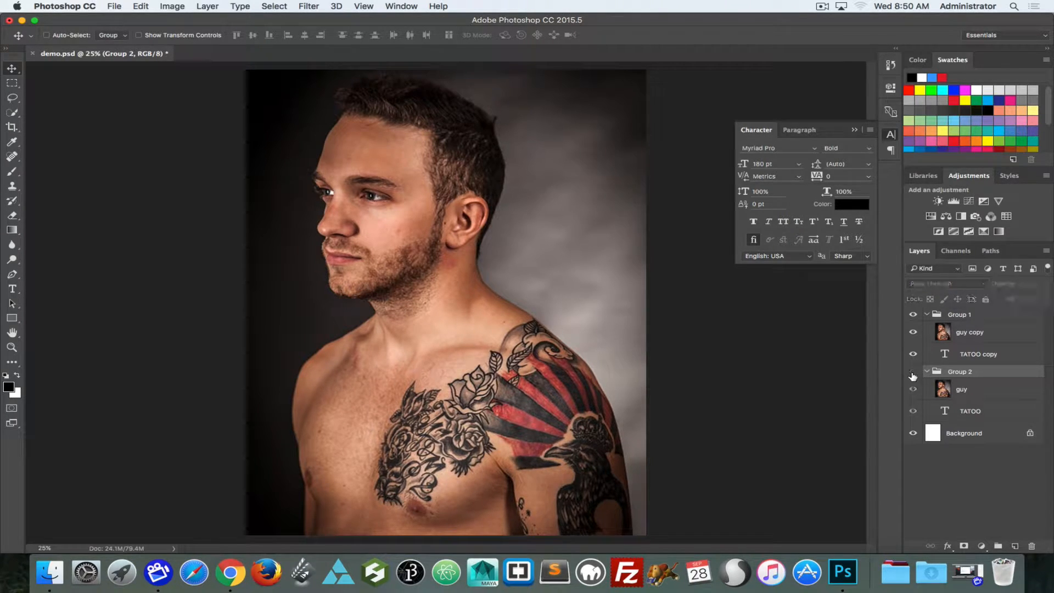
left_click(913, 315)
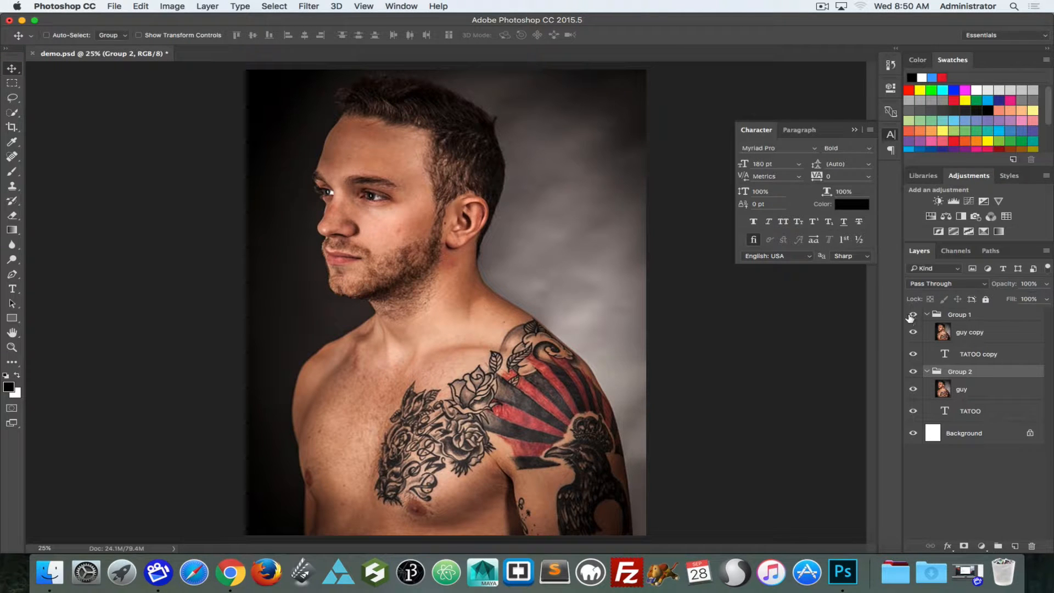
right_click(962, 391)
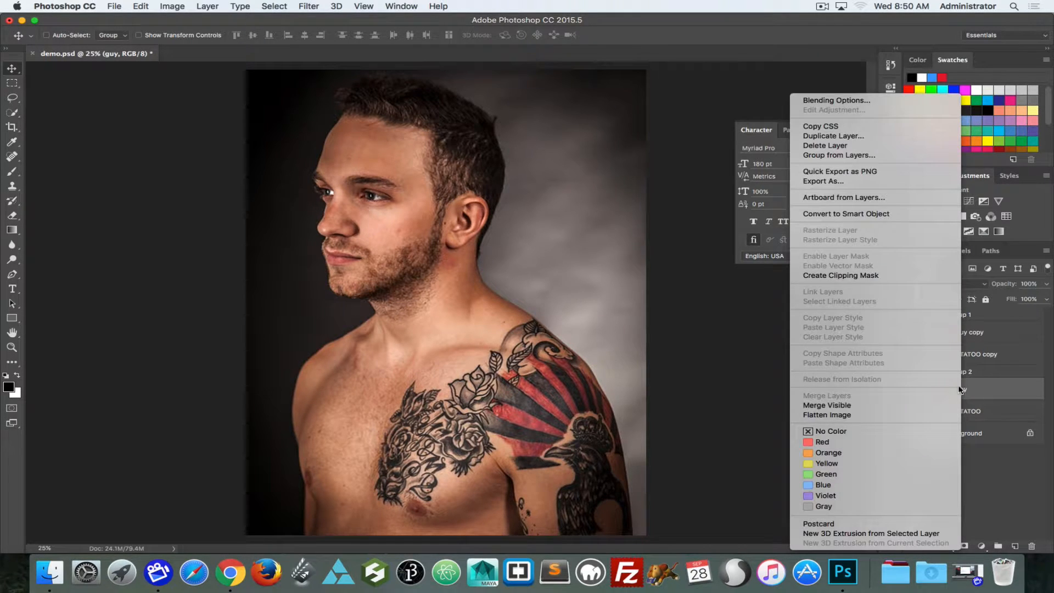
left_click(906, 275)
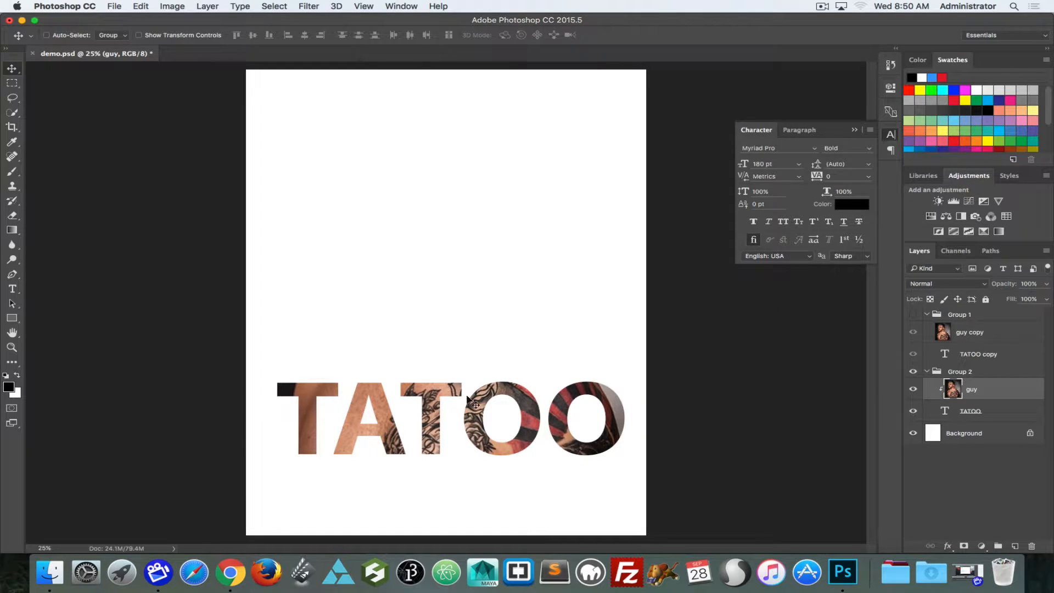
- Show Group 1 instead of Group 2 and load the letter shapes of the TATOO copy layer as a selection
left_click(913, 371)
left_click(913, 315)
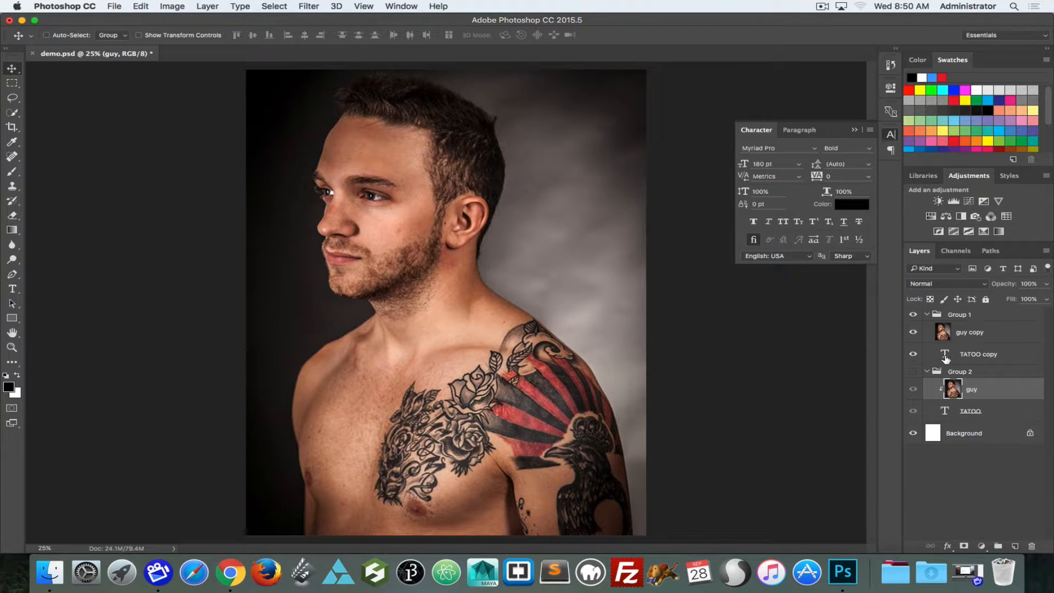
key("super")
left_click(946, 355, "super")
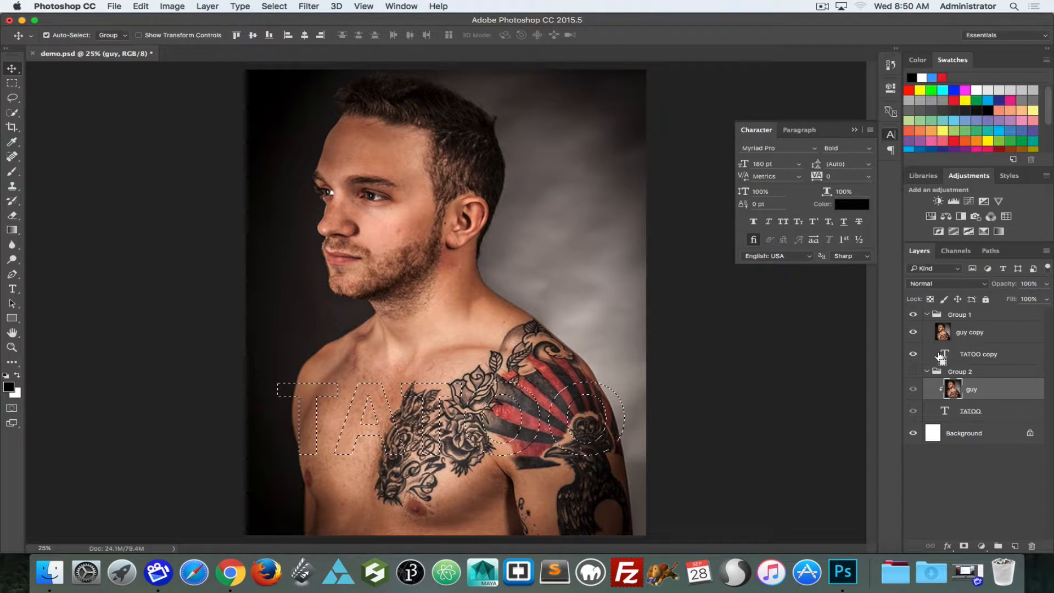
- Hide the TATOO copy layer and add a layer mask to the guy copy layer from the letter-shaped selection
left_click(914, 354)
left_click(960, 334)
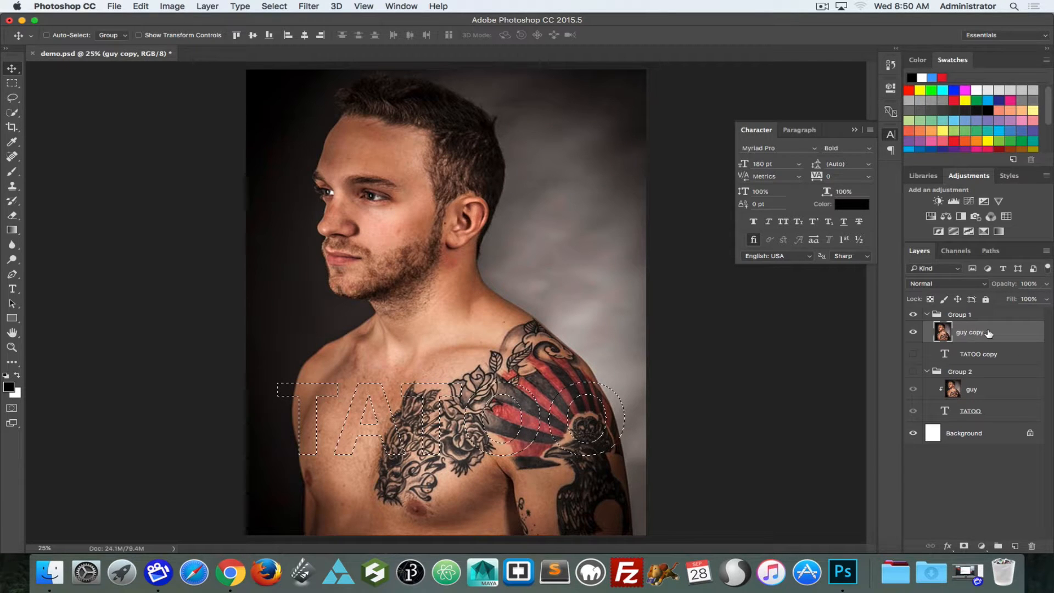
left_click(964, 546)
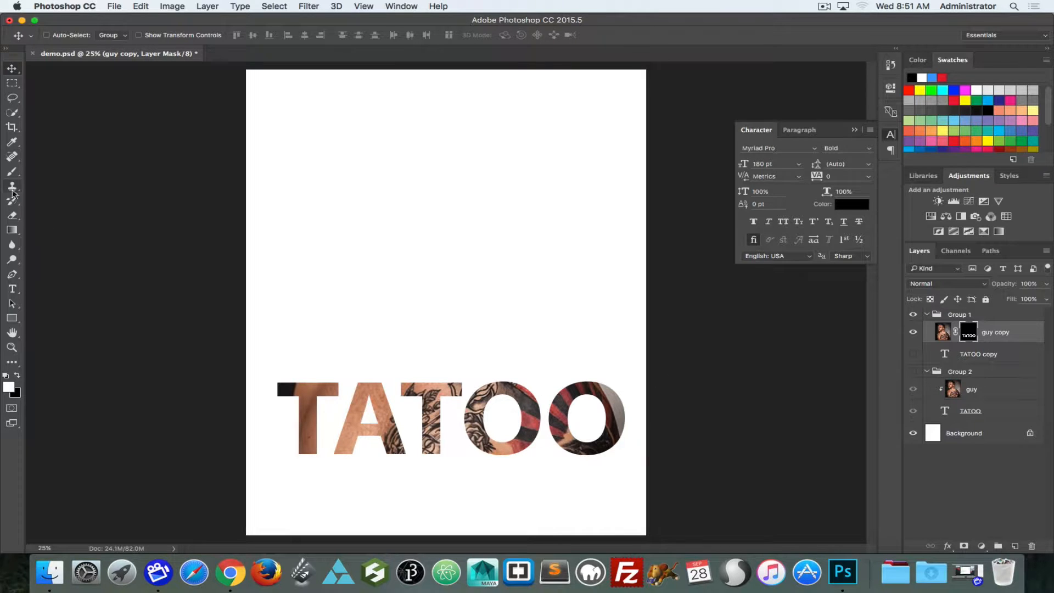
- Paint a white zigzag with a 125 px brush on the guy copy layer's mask above the letters to reveal portrait areas
left_click(13, 172)
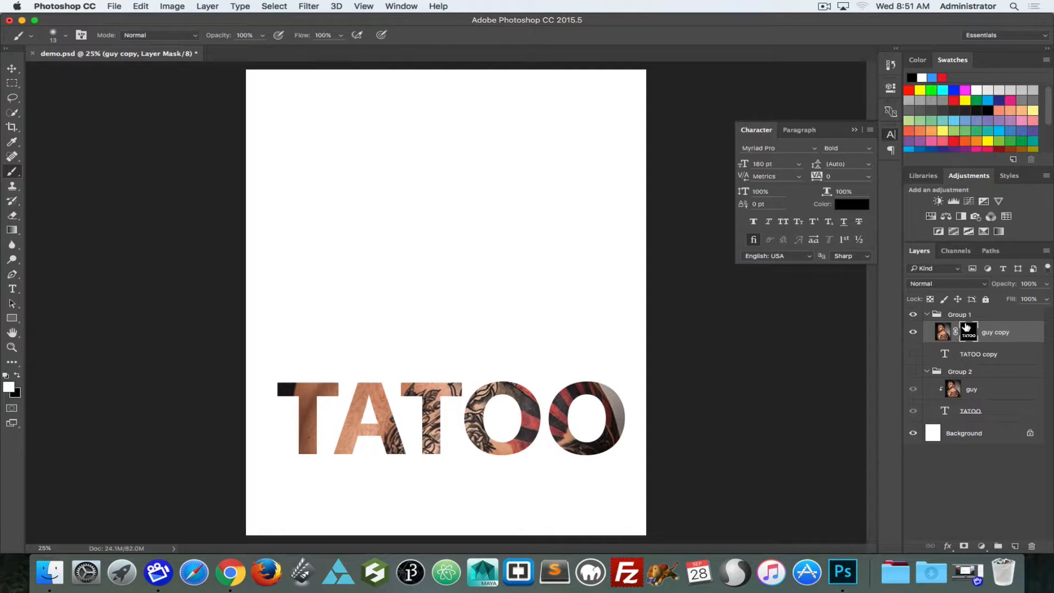
key("x")
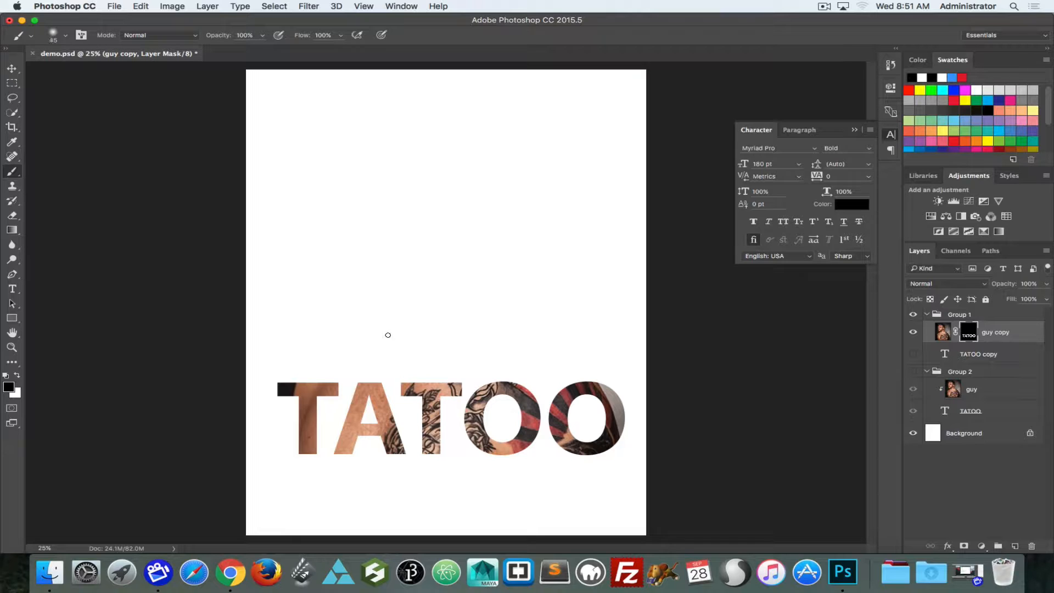
key("bracketright")
key("bracketright")
key("bracketright")
key("bracketright")
key("bracketright")
key("bracketright")
key("bracketright")
key("x")
mouse_move(362, 334)
left_mouse_down()
mouse_move(440, 328)
mouse_move(507, 269)
mouse_move(369, 271)
mouse_move(332, 167)
mouse_move(512, 160)
left_mouse_up()
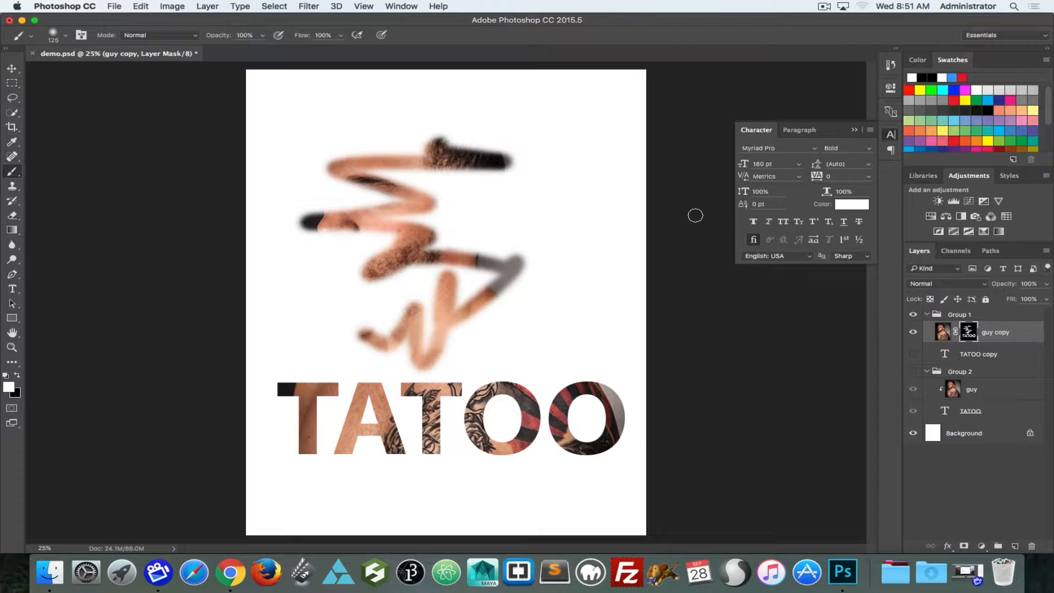
- Hide Group 1, show Group 2 and select its TATOO text layer with the Type tool active
left_click(913, 315)
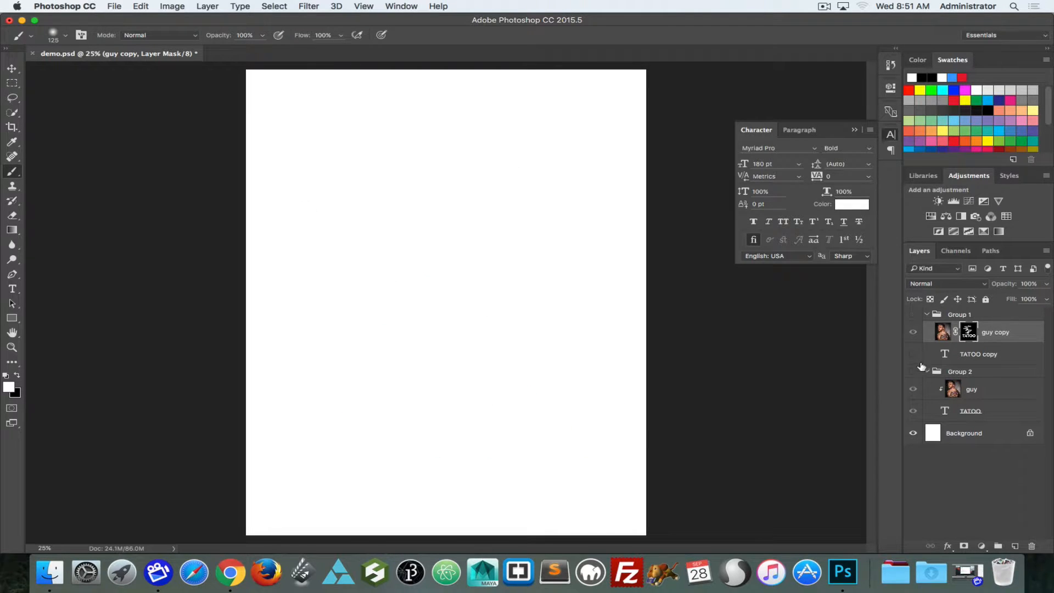
left_click(914, 372)
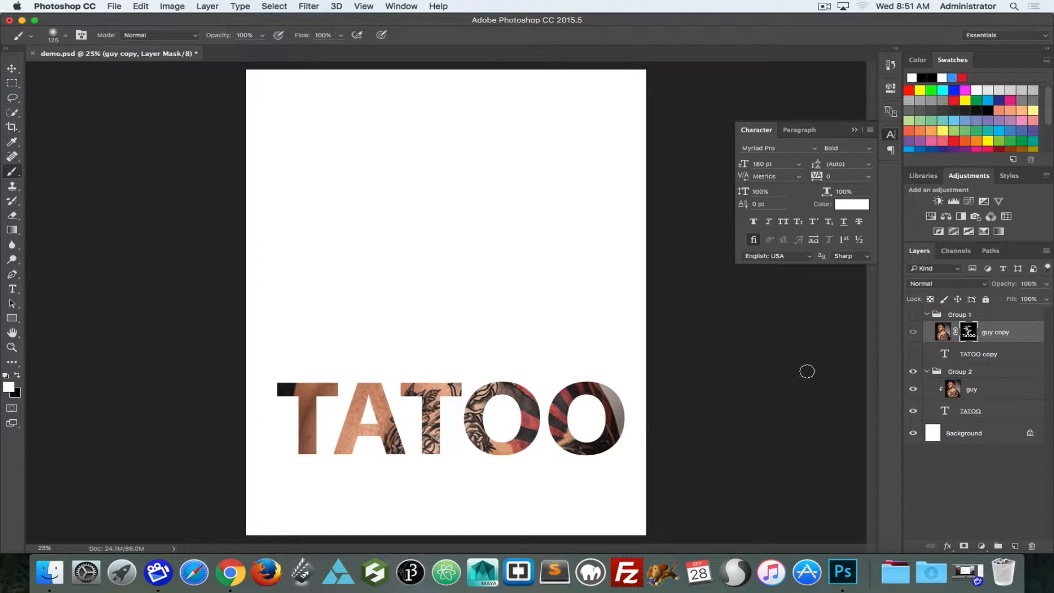
left_click(971, 413)
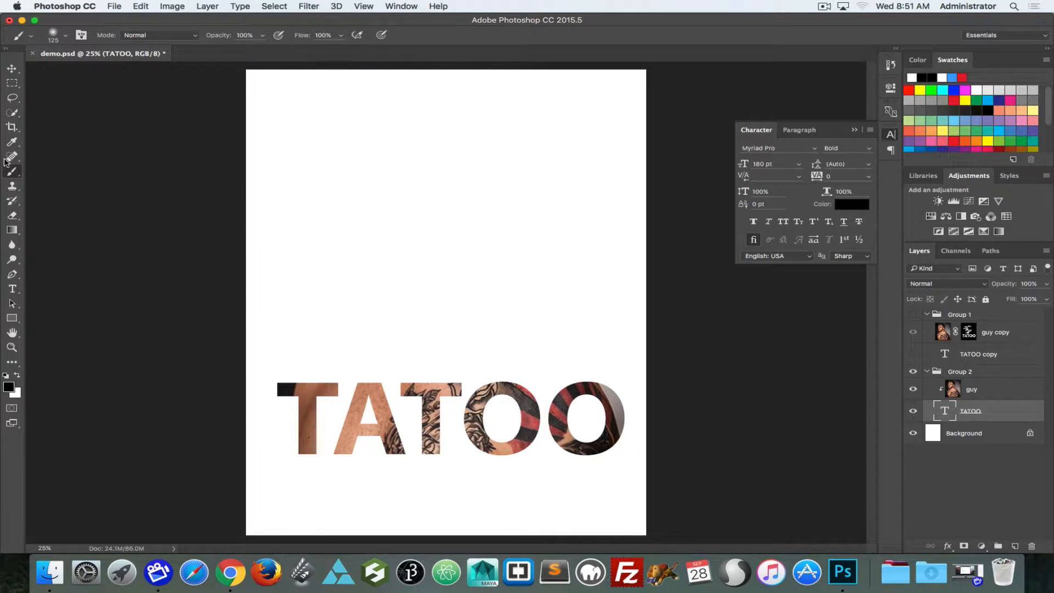
left_click(14, 290)
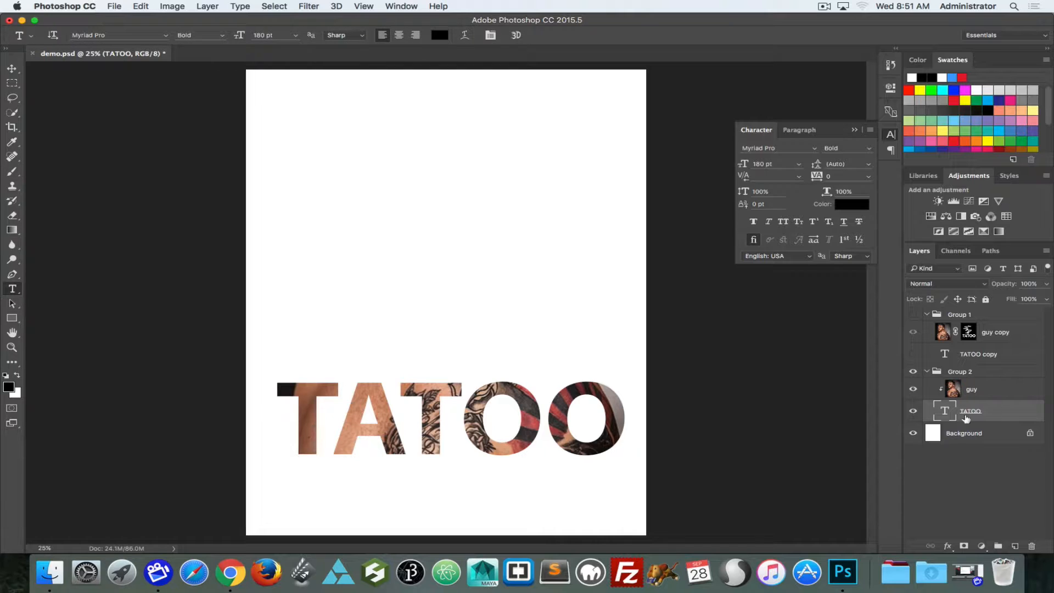
- Try replacing the A in TATOO with a lowercase o and a lowercase a, and restore the capital A
left_click(386, 407)
key("BackSpace")
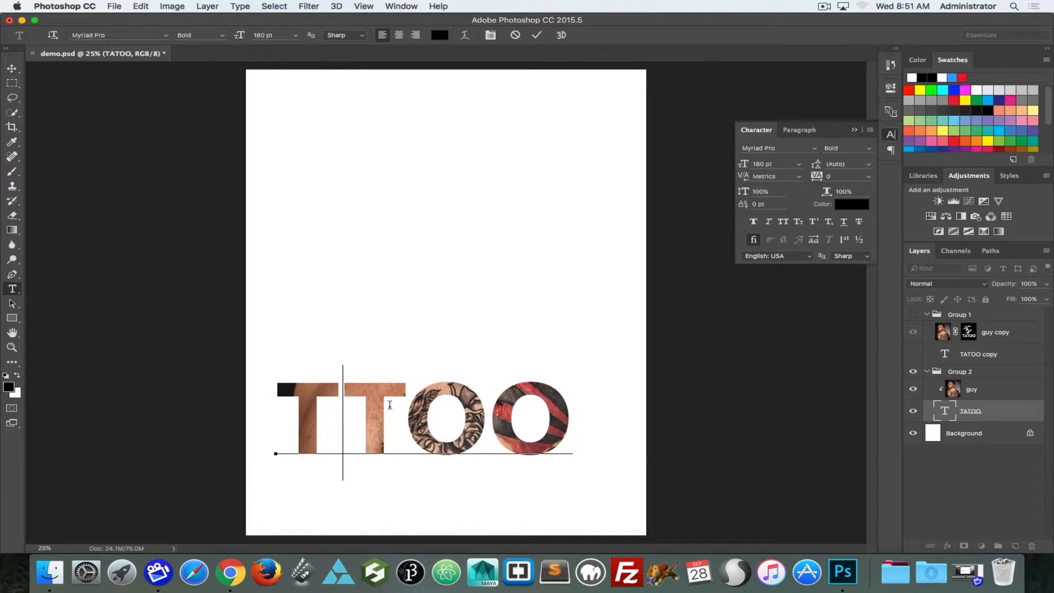
type("o")
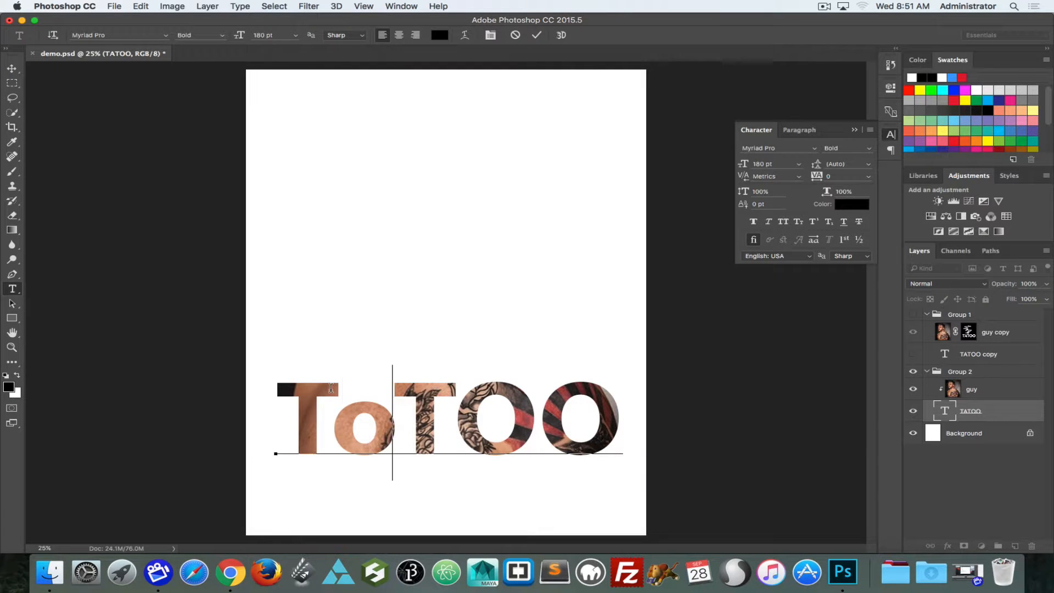
key("BackSpace")
type("a")
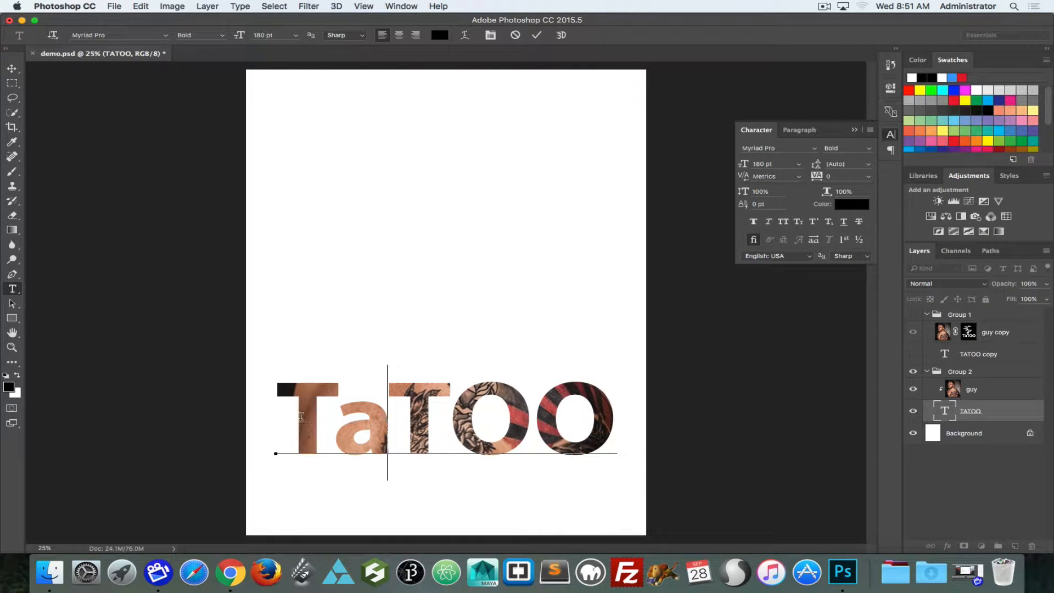
key("BackSpace")
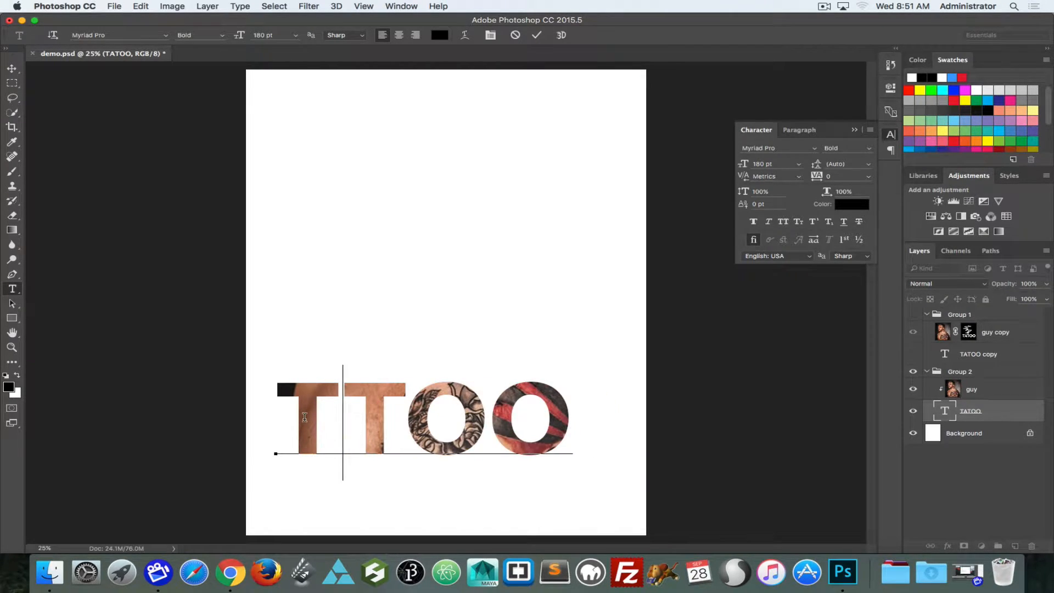
type("A")
- Set the whole TATOO text to Apple Chancery at 150 pt and shift it slightly left
left_click_drag(289, 415, 687, 398)
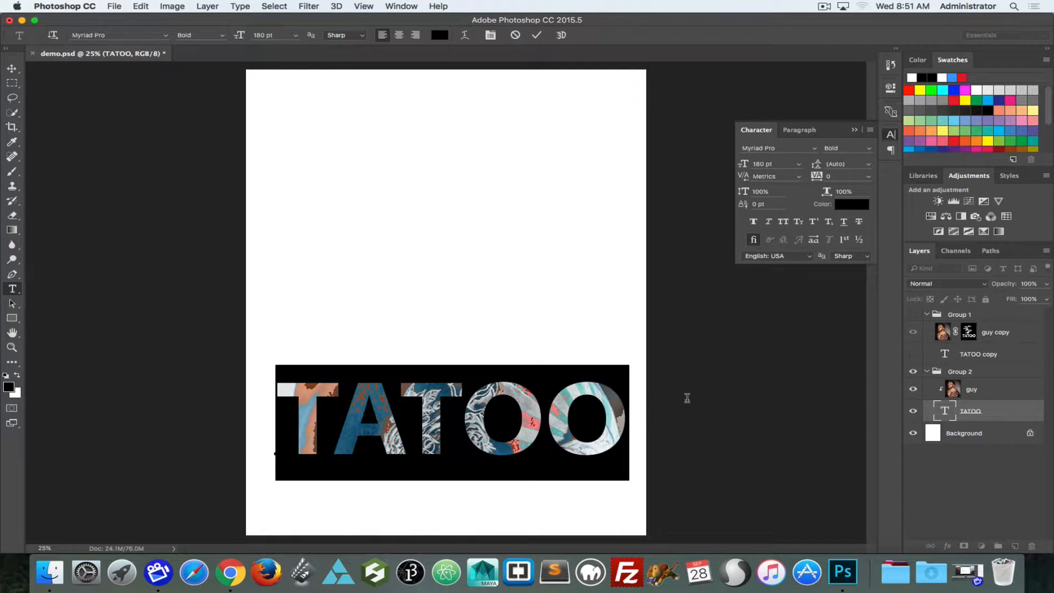
left_click(815, 148)
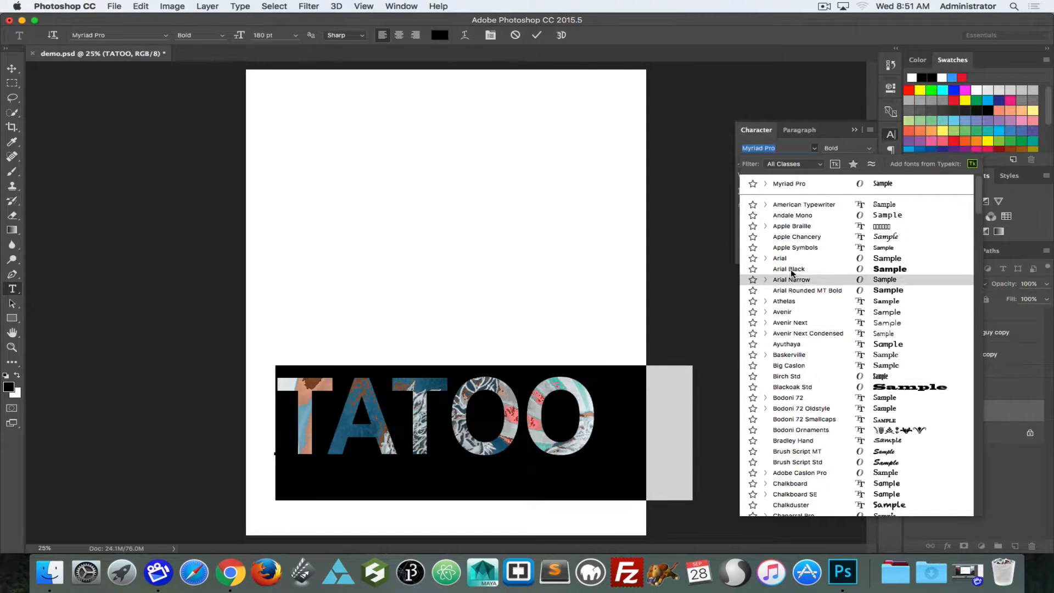
left_click(791, 238)
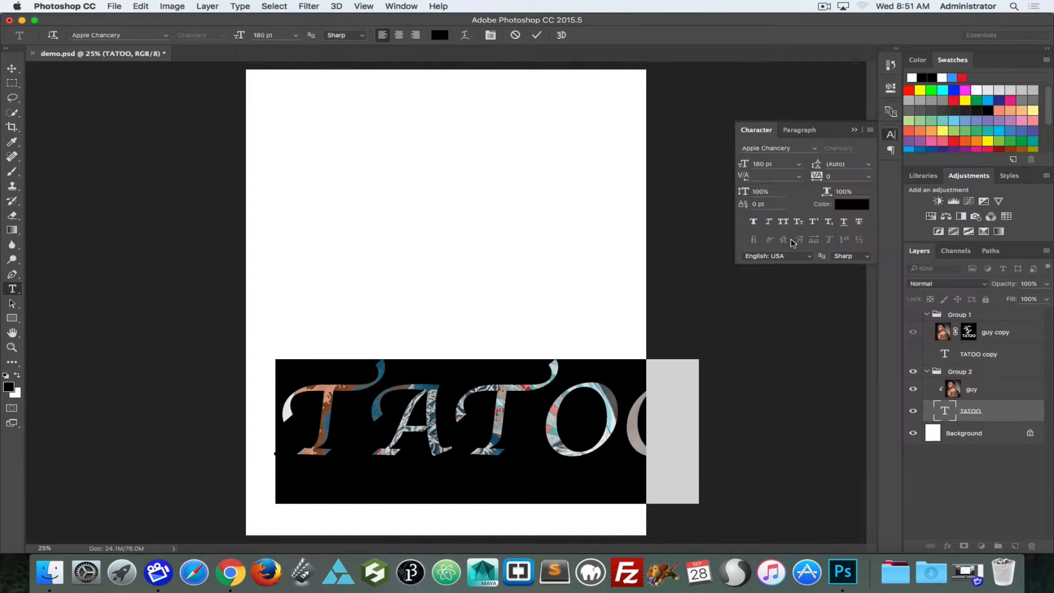
left_click(799, 163)
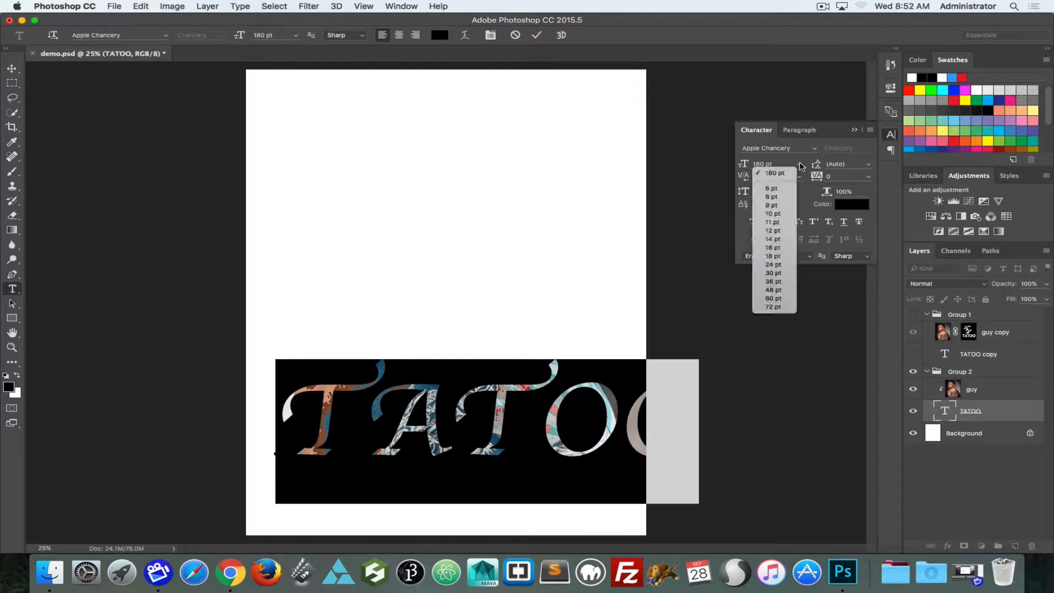
left_click(769, 174)
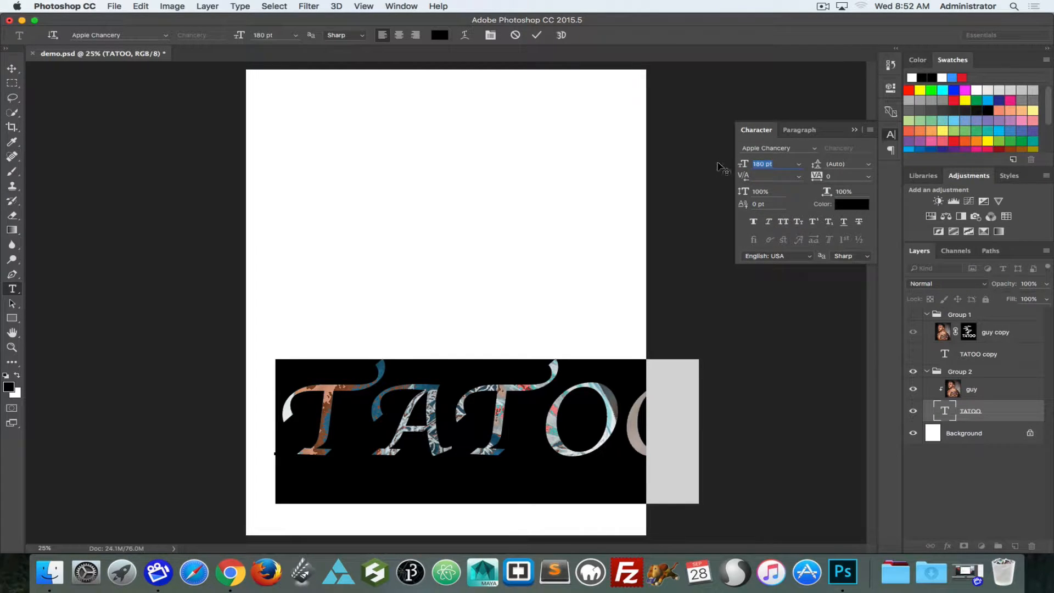
type("150")
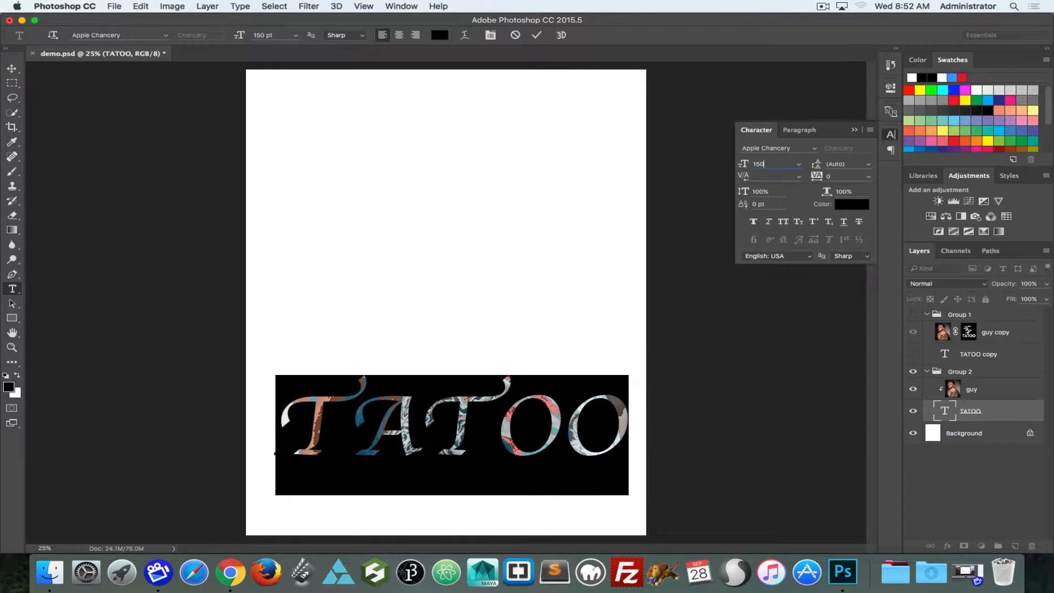
left_click(11, 70)
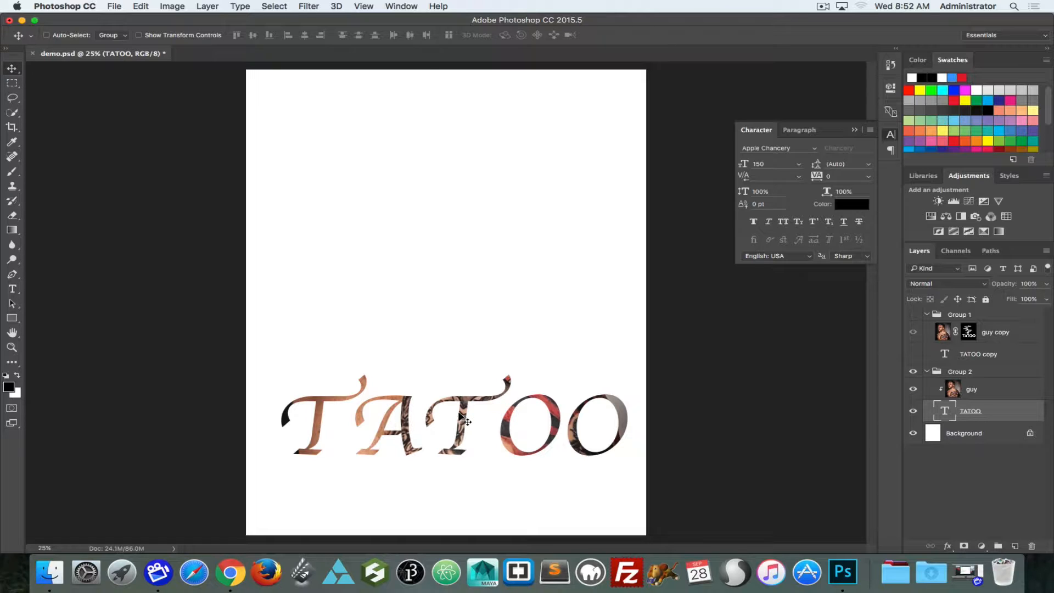
mouse_move(459, 408)
left_mouse_down()
mouse_move(444, 374)
mouse_move(468, 314)
mouse_move(429, 283)
mouse_move(457, 377)
mouse_move(405, 423)
mouse_move(433, 231)
mouse_move(495, 407)
mouse_move(491, 354)
mouse_move(447, 427)
mouse_move(455, 371)
mouse_move(474, 433)
mouse_move(405, 379)
mouse_move(388, 321)
mouse_move(450, 442)
mouse_move(457, 330)
mouse_move(442, 307)
mouse_move(442, 415)
mouse_move(447, 391)
mouse_move(461, 392)
mouse_move(423, 354)
mouse_move(455, 298)
mouse_move(431, 348)
mouse_move(462, 383)
mouse_move(436, 306)
mouse_move(460, 383)
mouse_move(436, 401)
mouse_move(449, 409)
mouse_move(433, 400)
mouse_move(449, 407)
mouse_move(451, 394)
mouse_move(451, 426)
mouse_move(450, 411)
left_mouse_up()
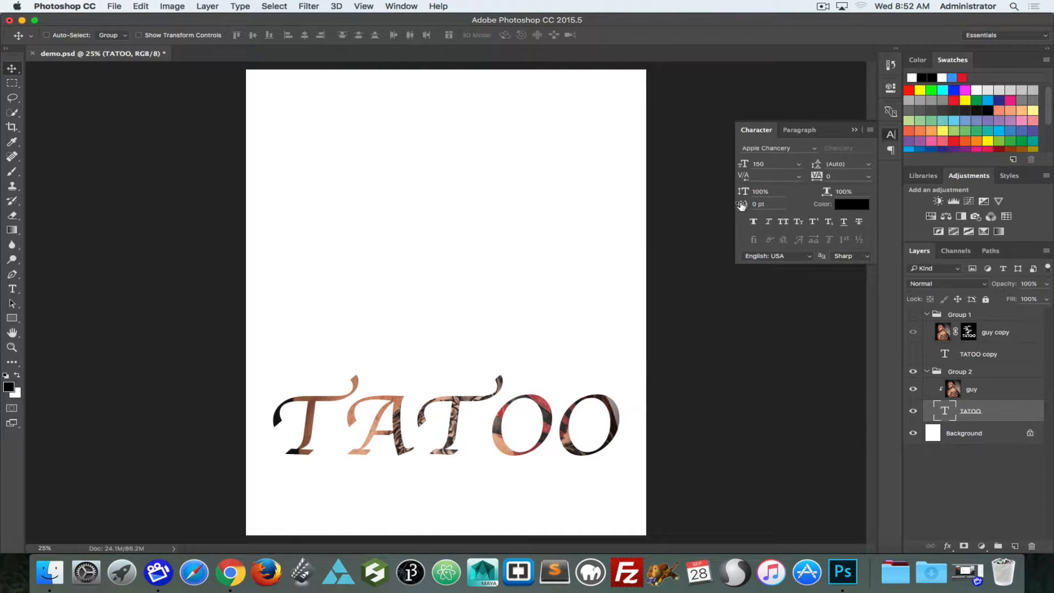
- Change the TATOO text's font to Arial Black and nudge the text slightly up and left
left_click(814, 150)
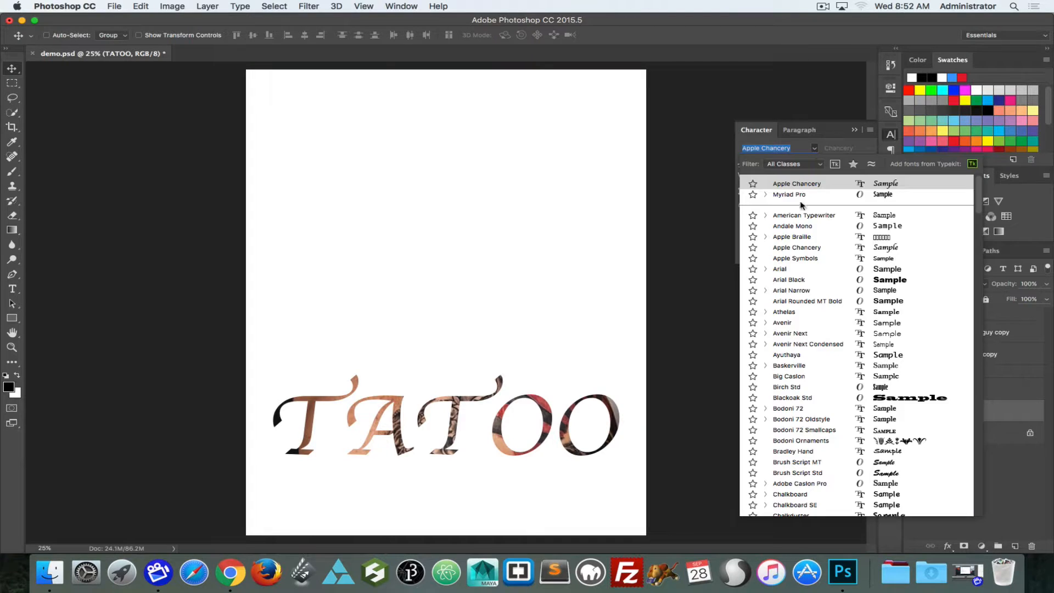
left_click(787, 279)
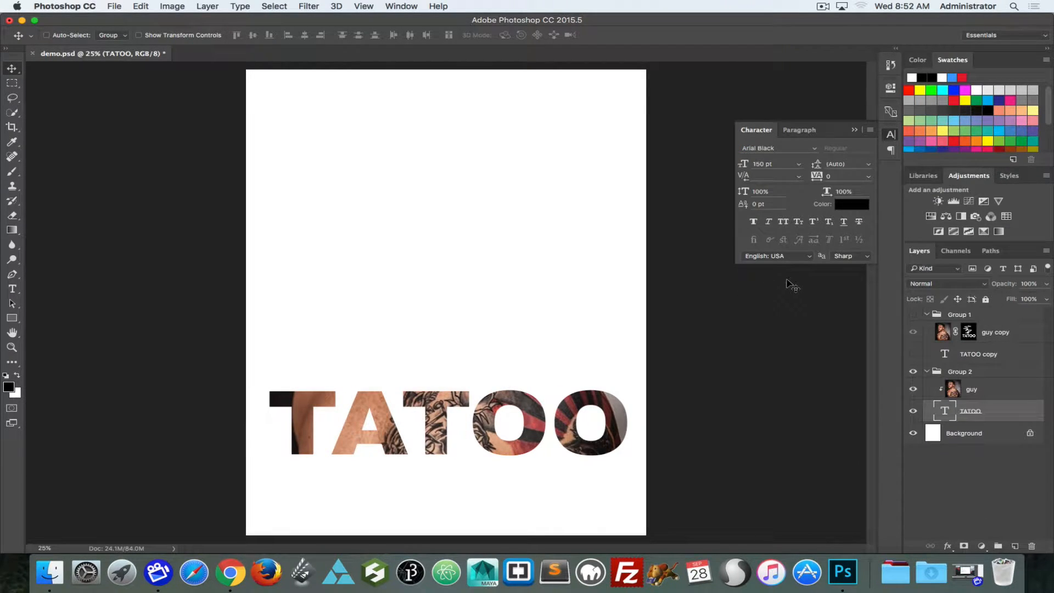
mouse_move(432, 397)
left_mouse_down()
mouse_move(430, 361)
mouse_move(461, 393)
mouse_move(439, 400)
left_mouse_up()
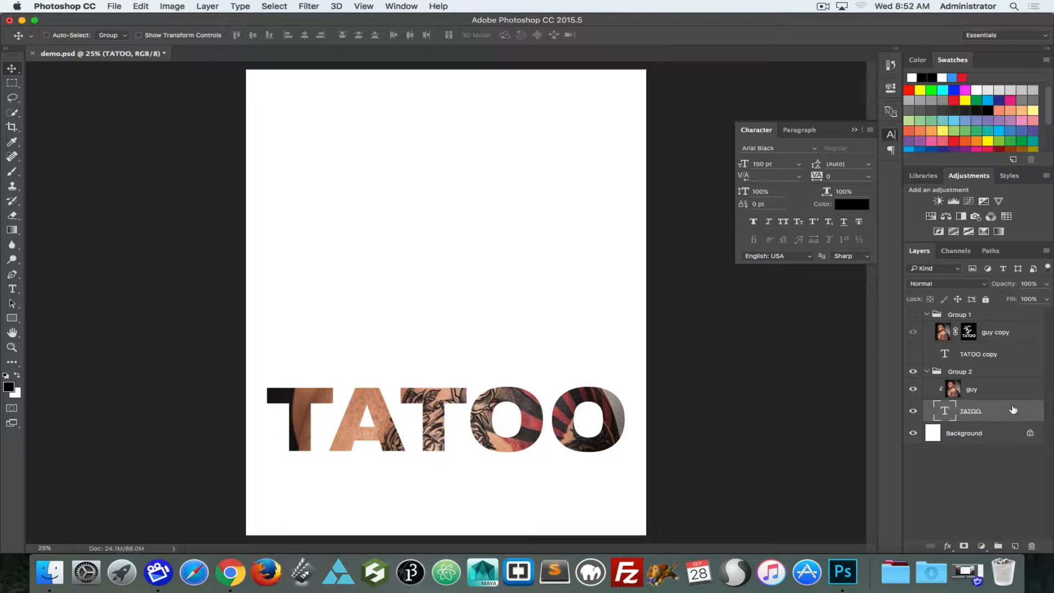
- Move the guy and TATOO layers together up about 5.35 in, and bring both back down to the lower part of the page
left_click(982, 395, "shift")
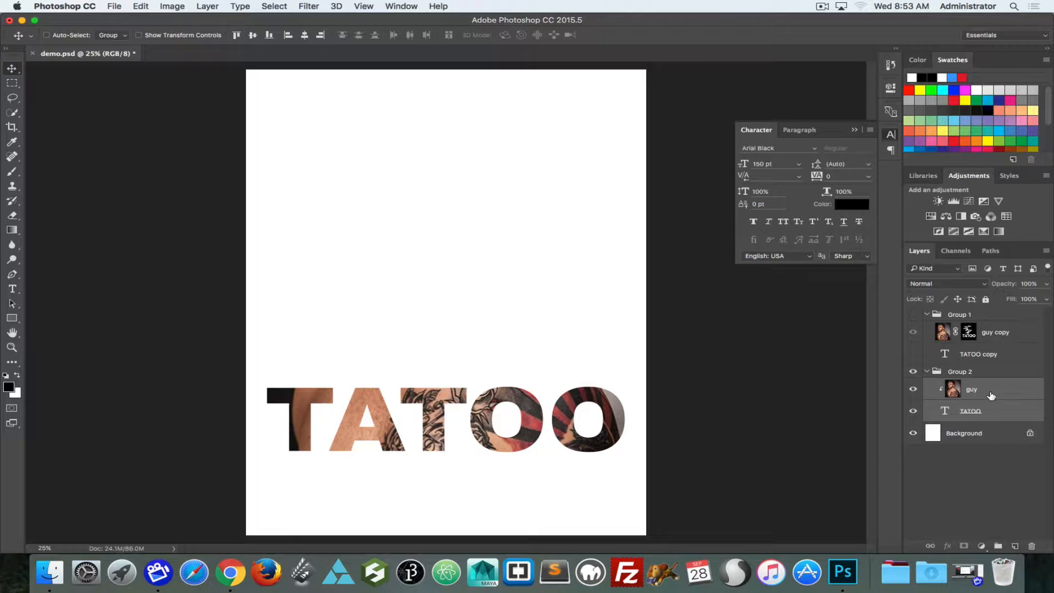
left_click_drag(517, 395, 515, 176)
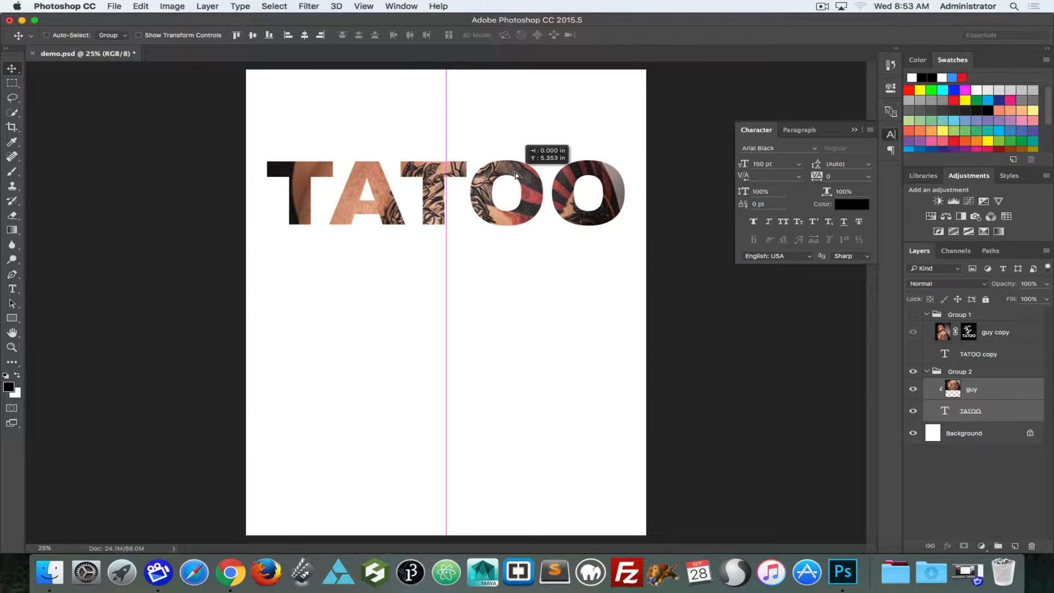
left_click_drag(515, 176, 515, 176)
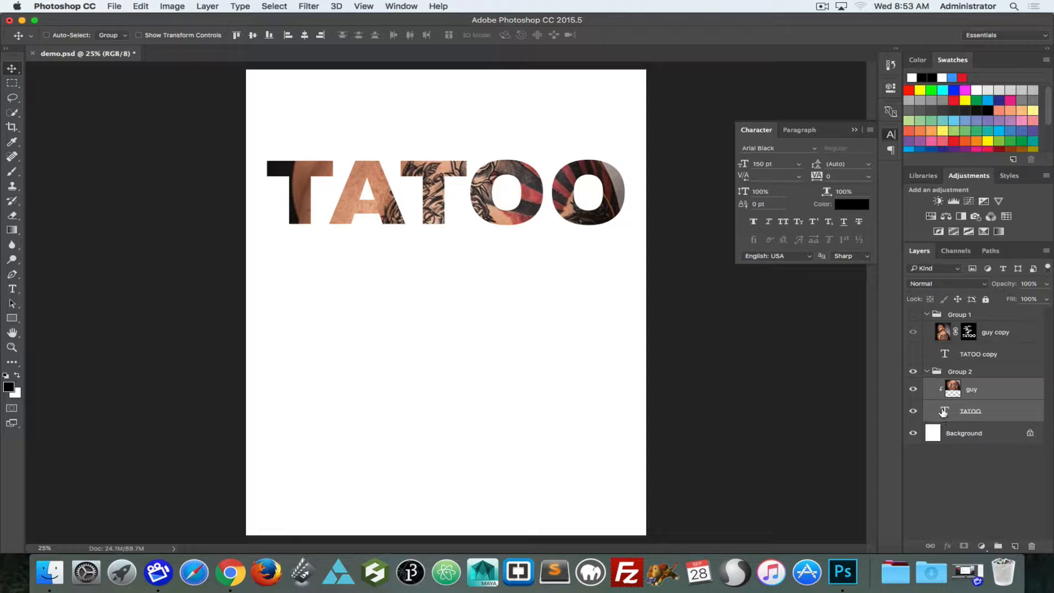
left_click_drag(514, 171, 522, 407)
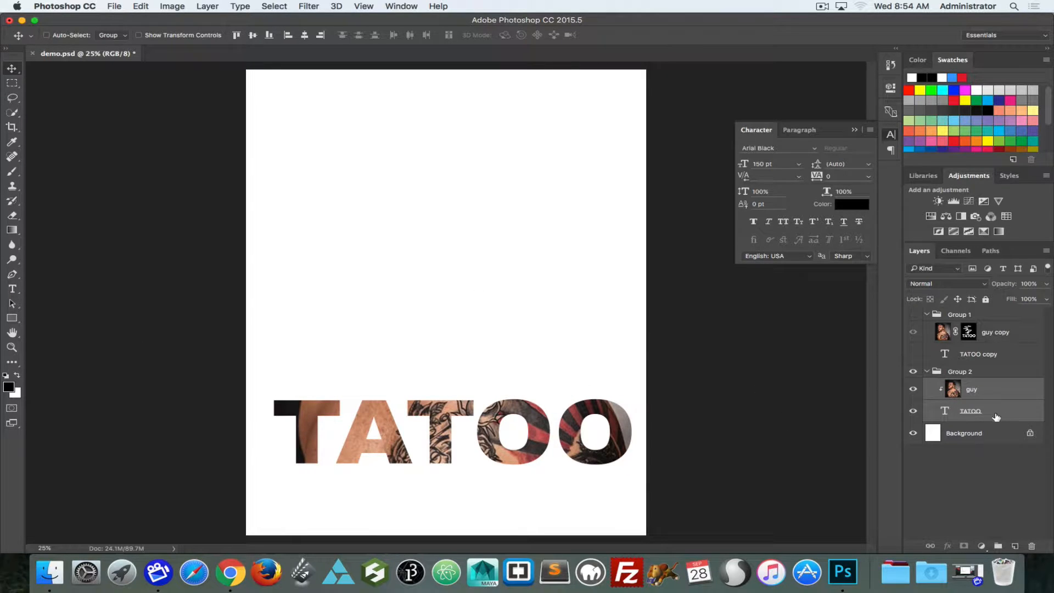
- Apply the preset style with a stroke and three drop shadows to the TATOO text layer alone
left_click(997, 434)
left_click(981, 412)
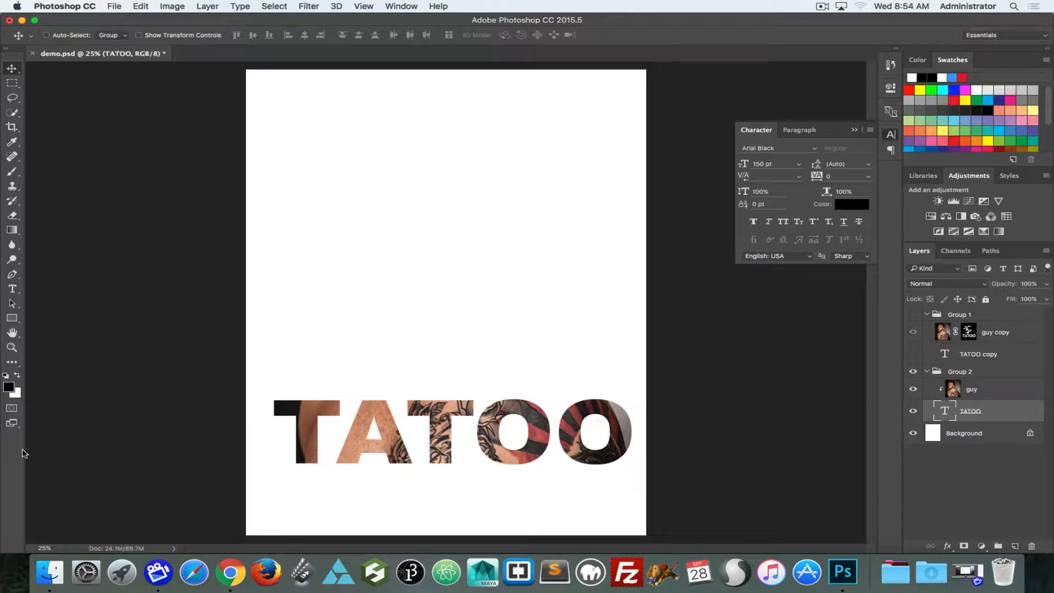
left_click(1022, 178)
left_click(933, 195)
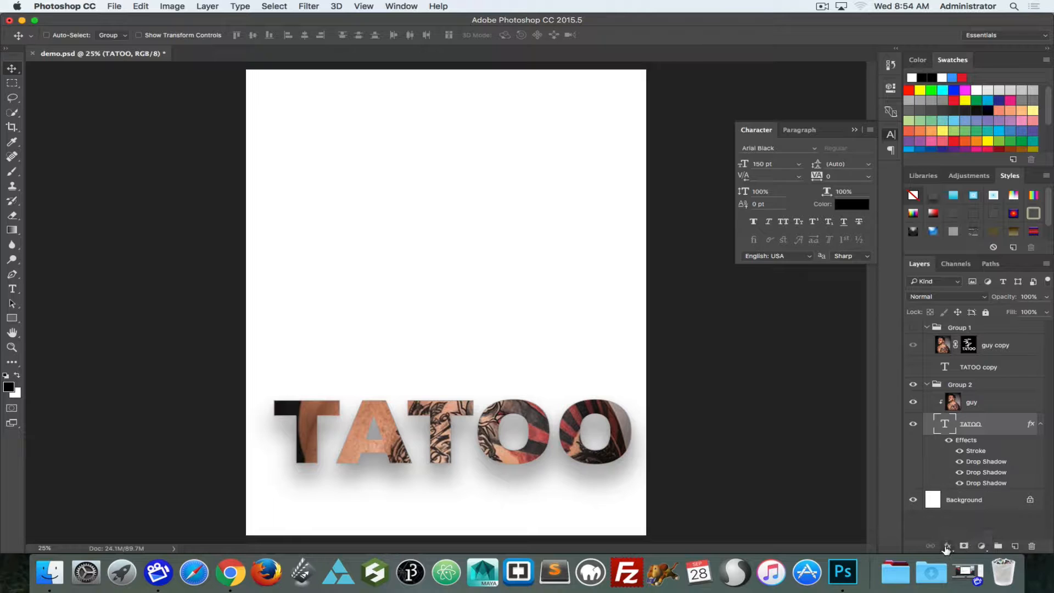
- Add an Outer Glow effect to the TATOO text with Multiply blend mode and bright green colour 00ff12
left_click(947, 546)
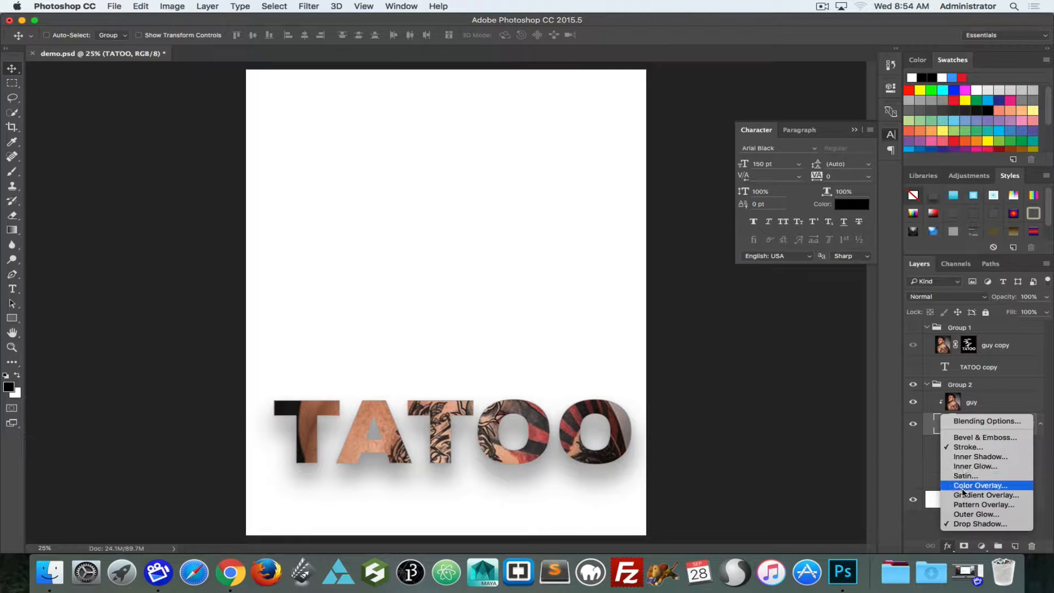
left_click(970, 516)
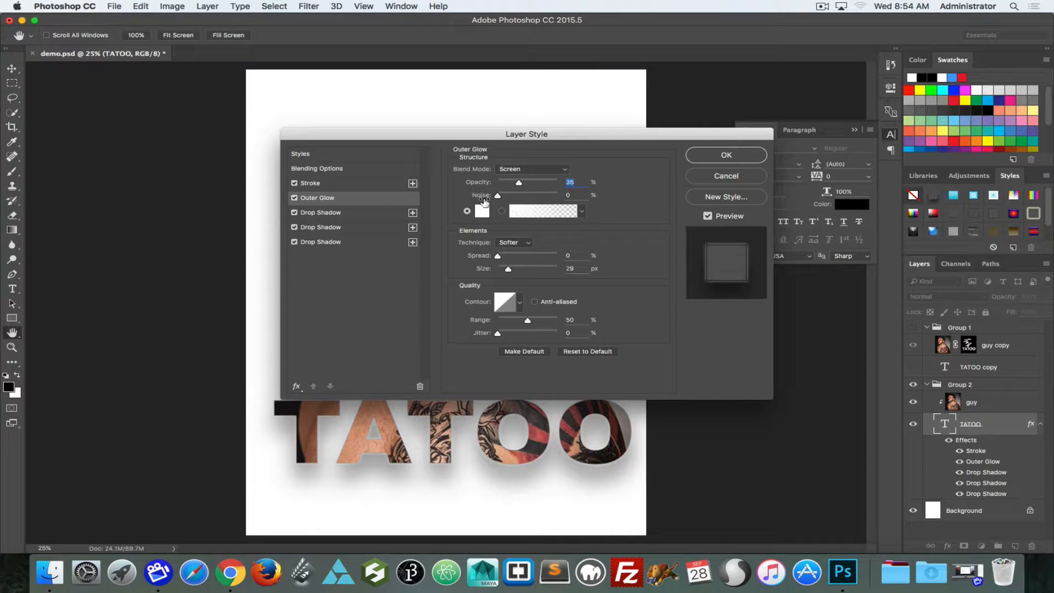
left_click(522, 170)
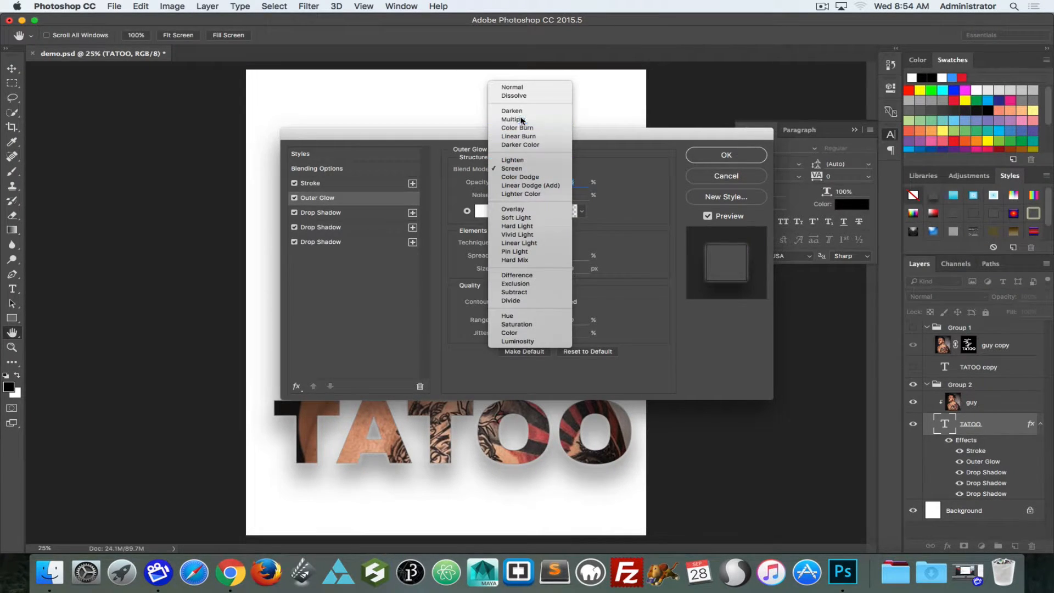
left_click(519, 135)
left_click(481, 211)
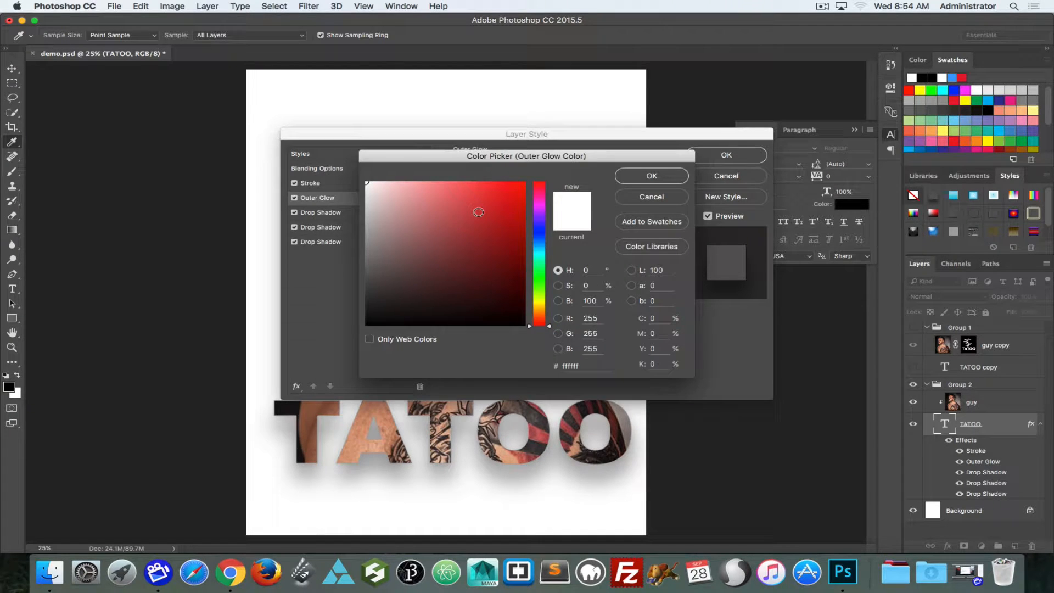
left_click_drag(479, 212, 525, 182)
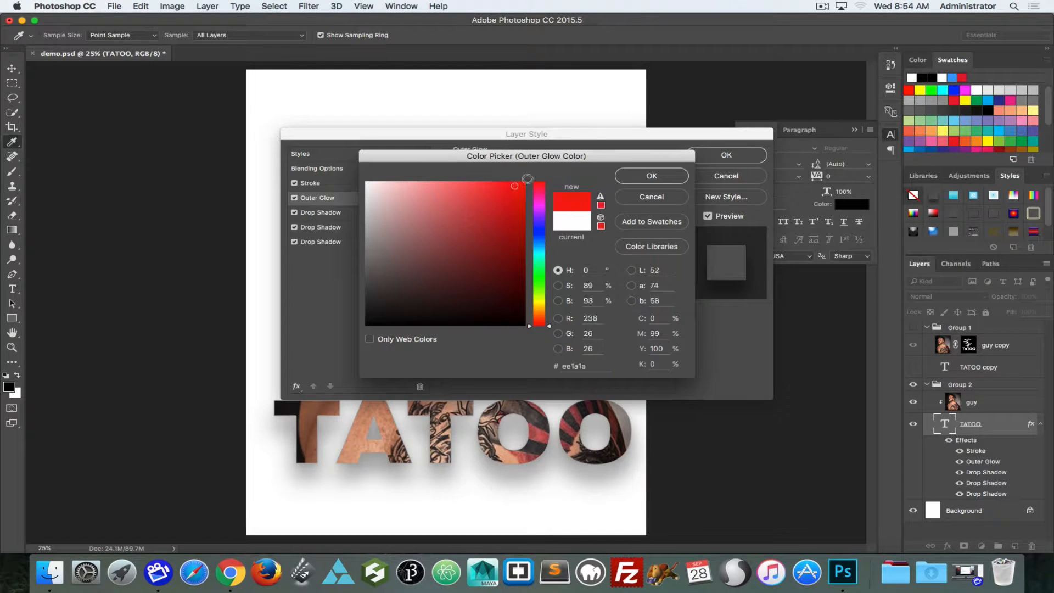
left_click(539, 276)
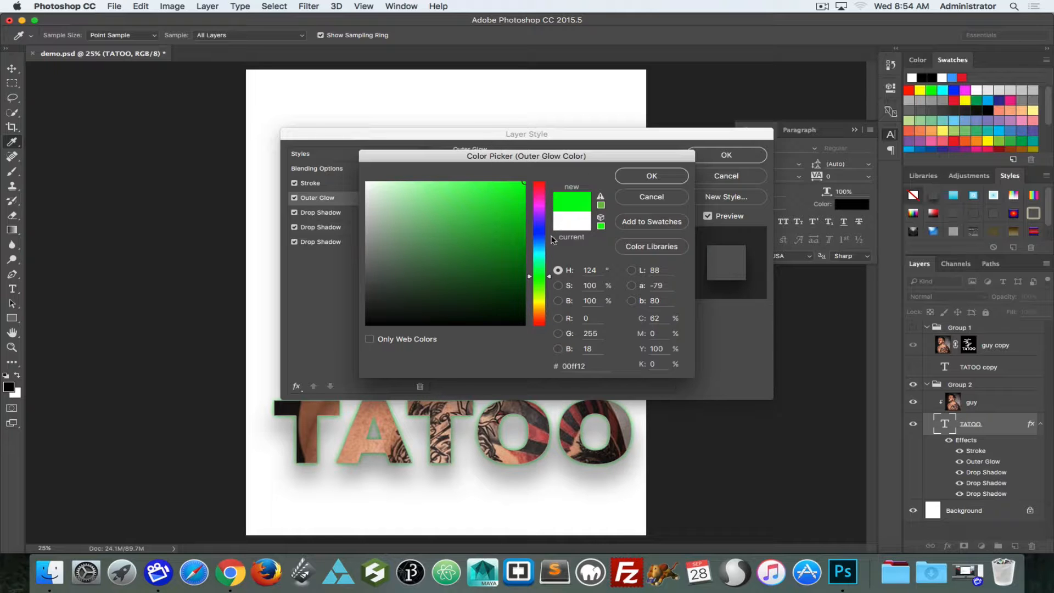
left_click(652, 176)
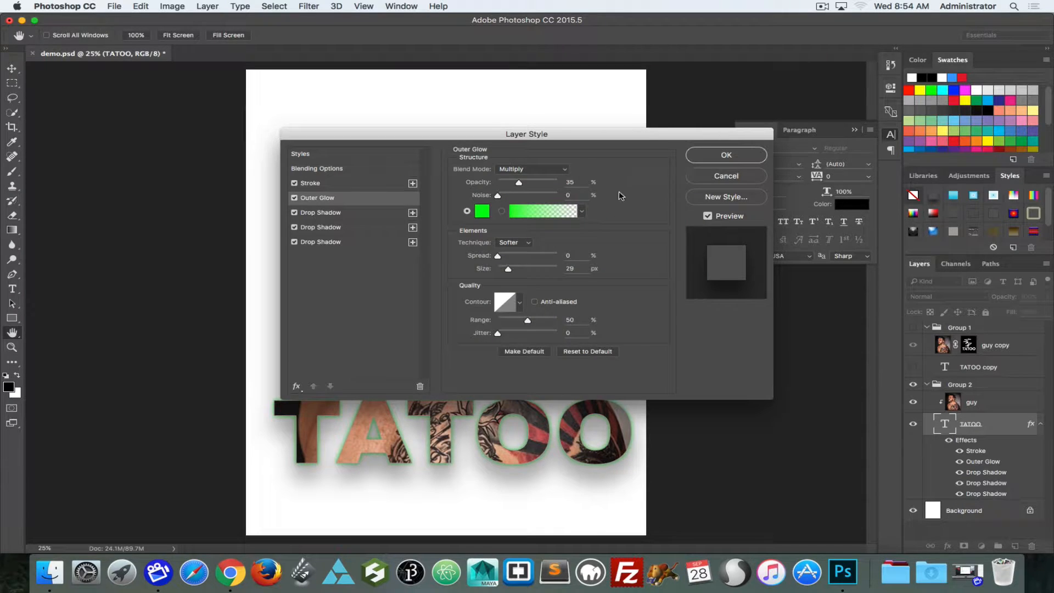
left_click(723, 156)
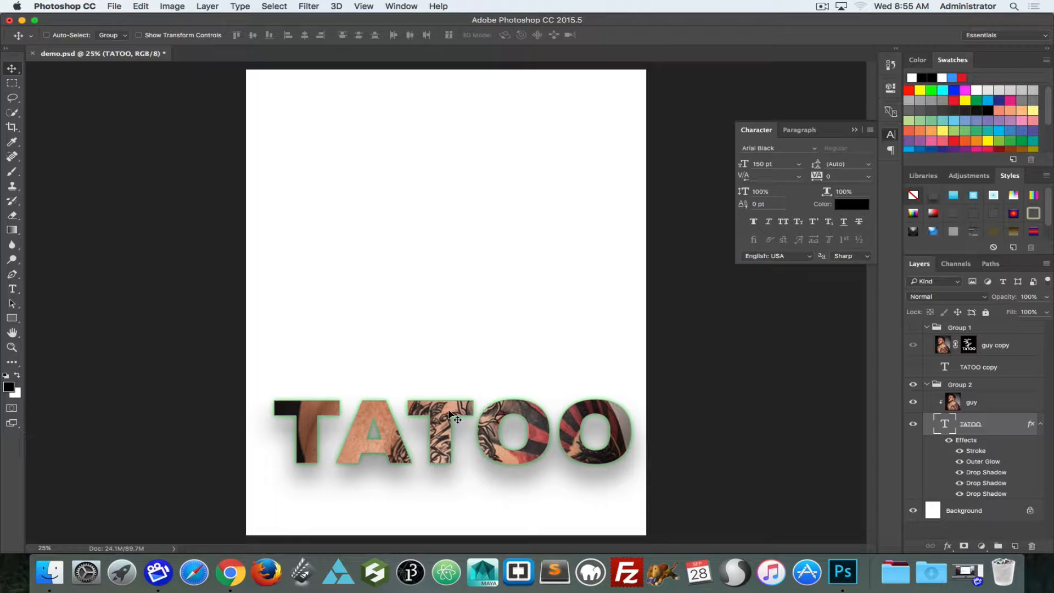
- Show Group 1 instead of Group 2, try the stroke and drop shadow preset style on the guy copy layer twice, and undo it each time
left_click(970, 350)
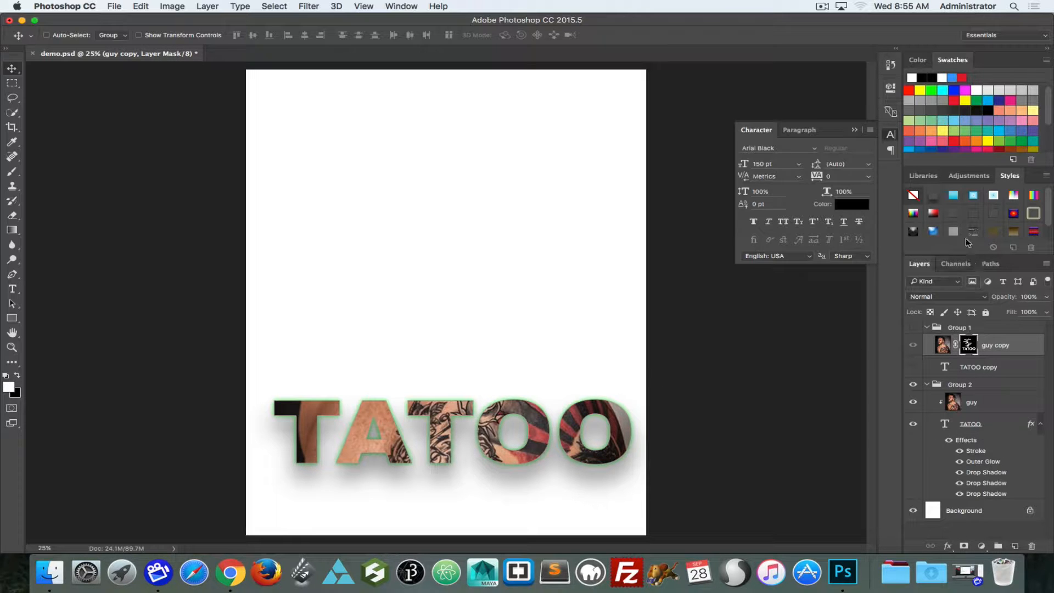
left_click(913, 327)
left_click(913, 385)
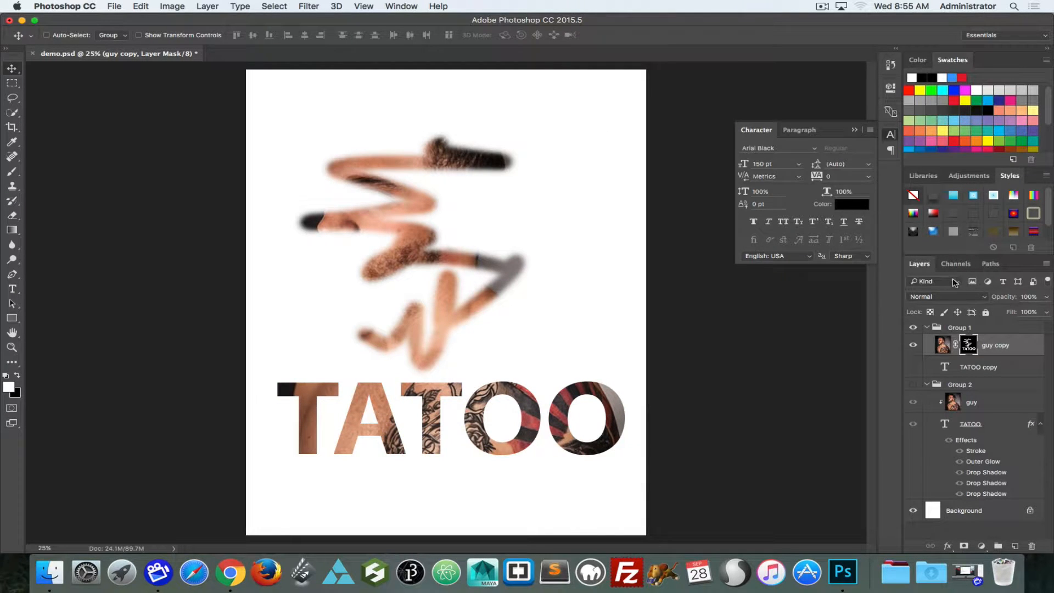
left_click(935, 196)
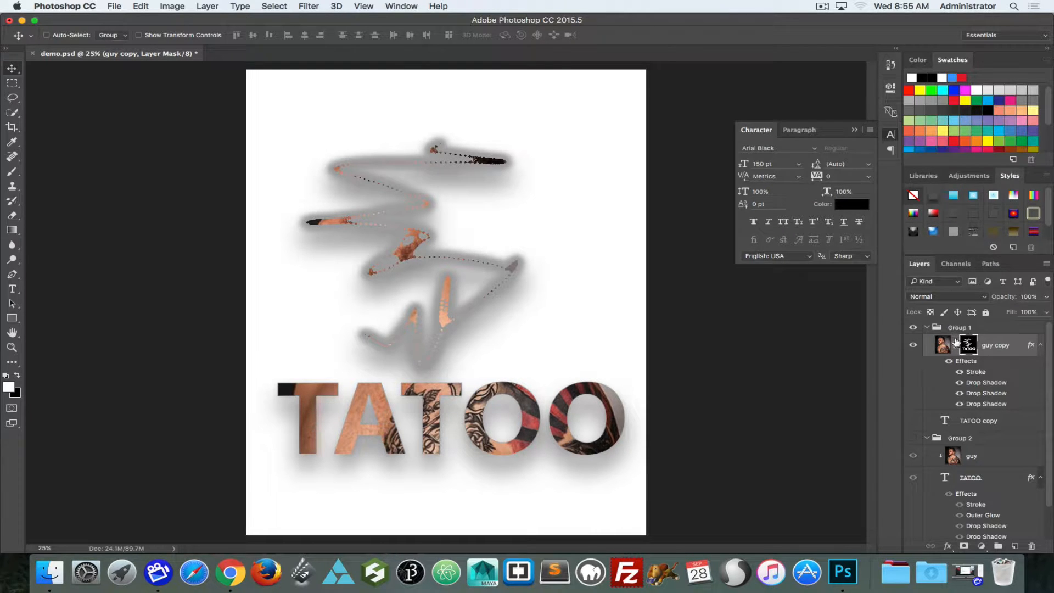
key("super+z")
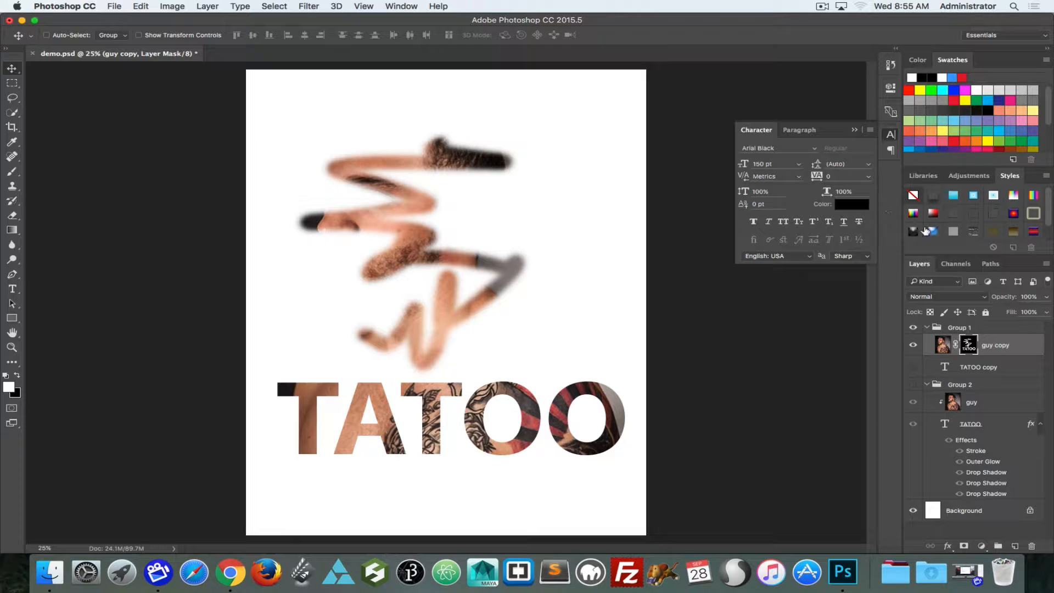
left_click(931, 196)
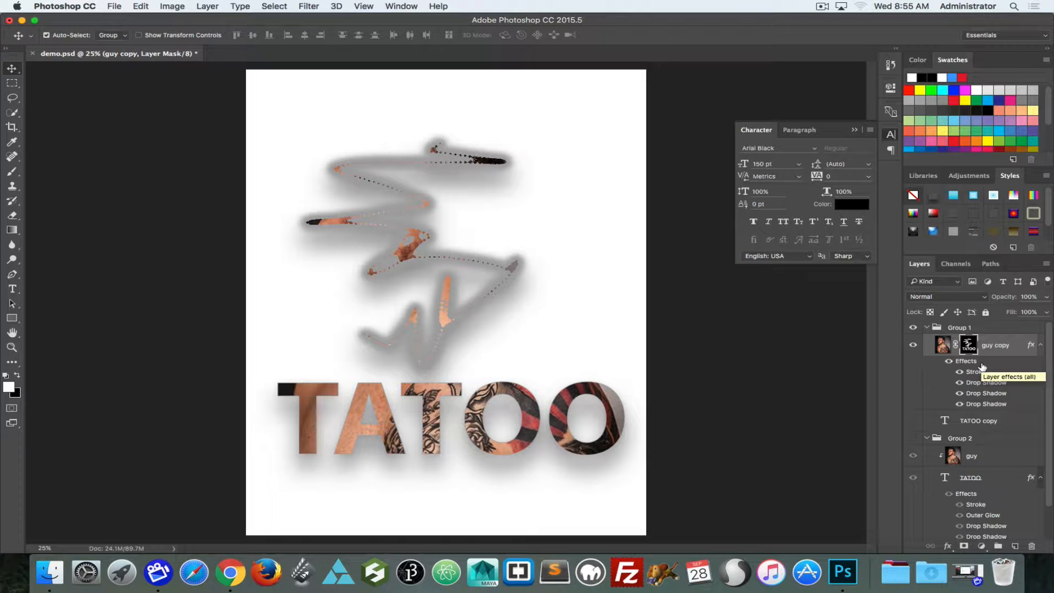
key("super+z")
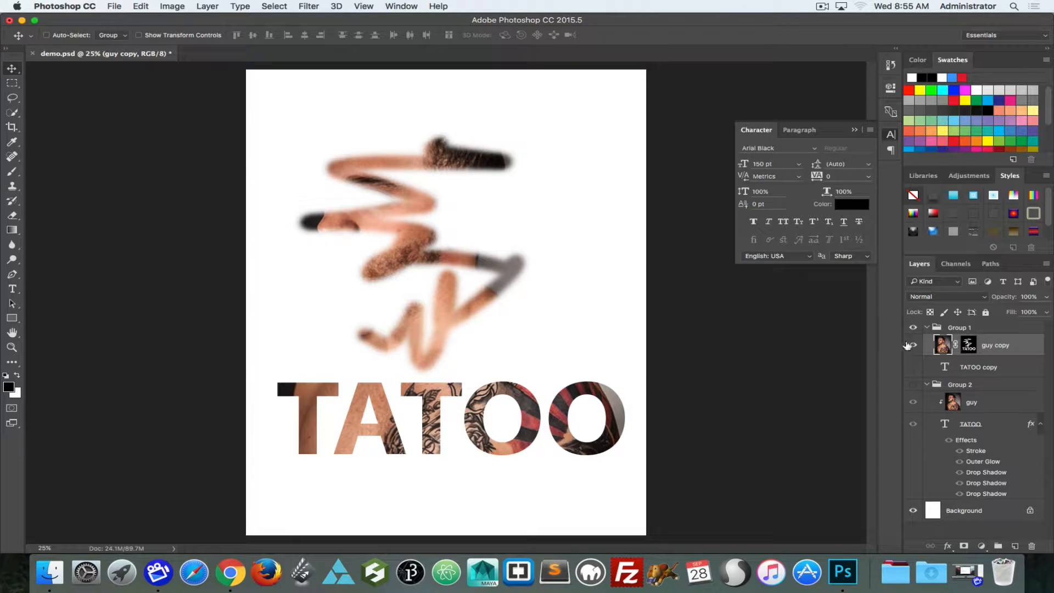
- Load the TATOO copy lettering as a selection, compare it against Group 2 with Group 1 hidden, and deselect
left_click(943, 367, "super")
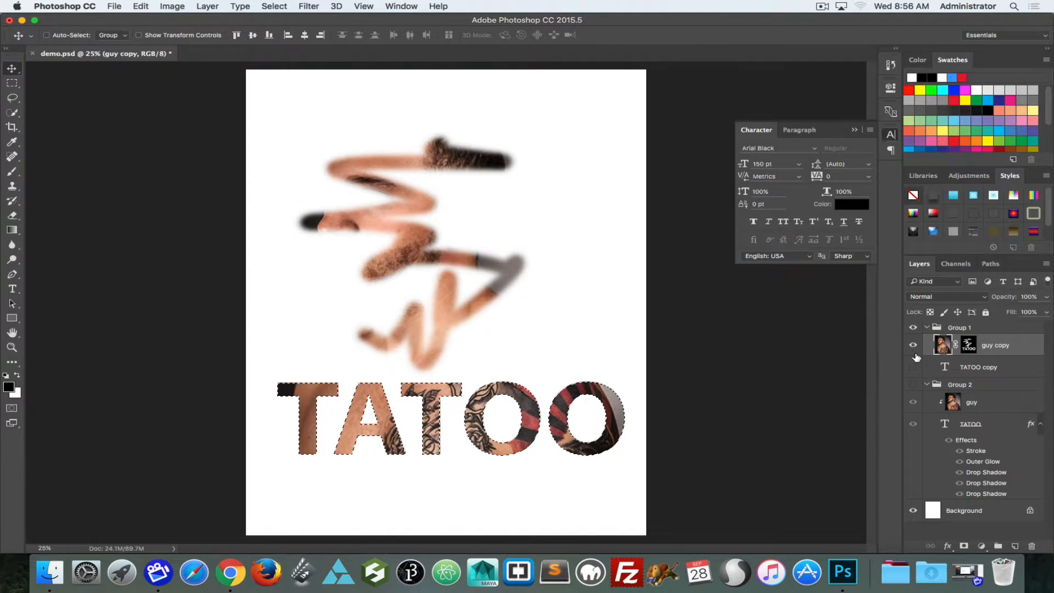
left_click(913, 328)
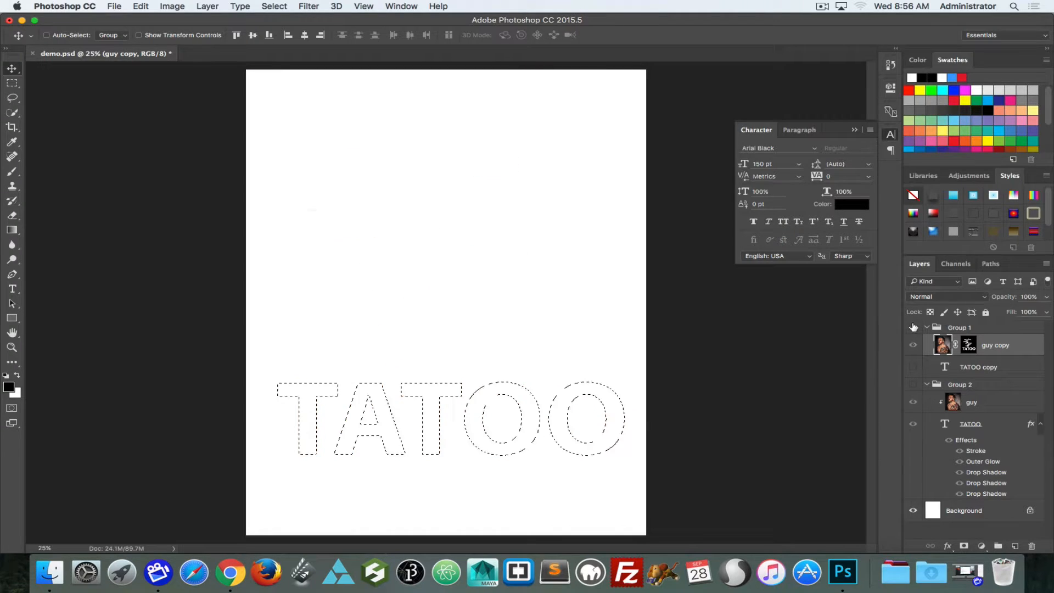
left_click(913, 385)
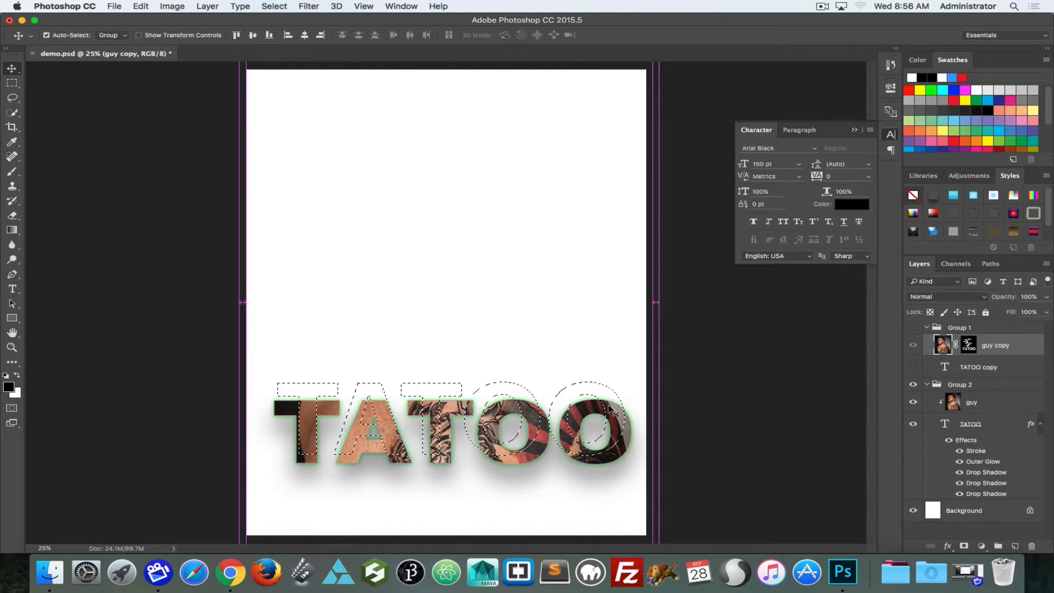
key("super+d")
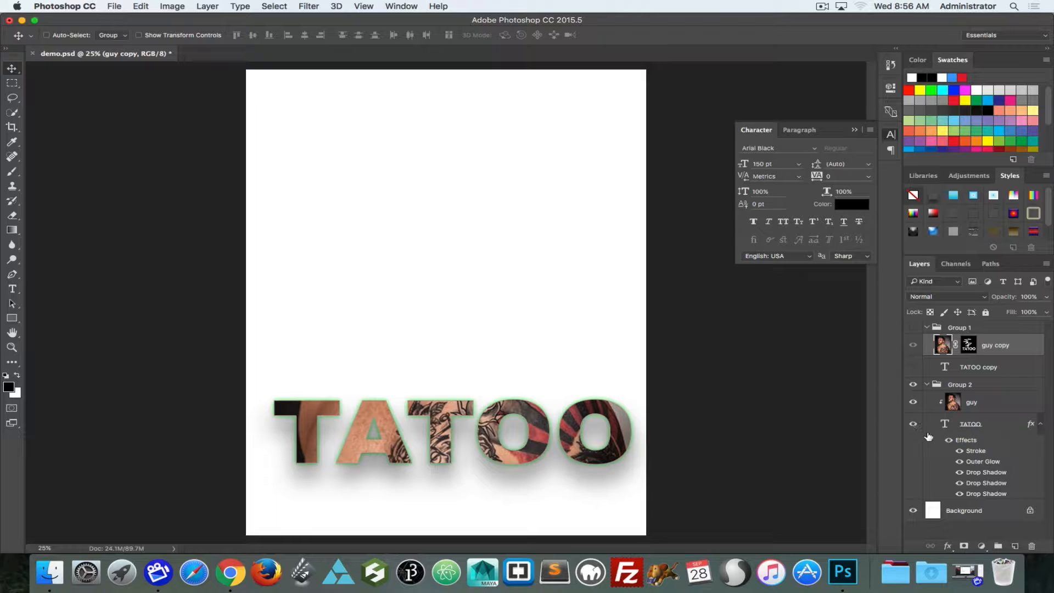
left_click(987, 265)
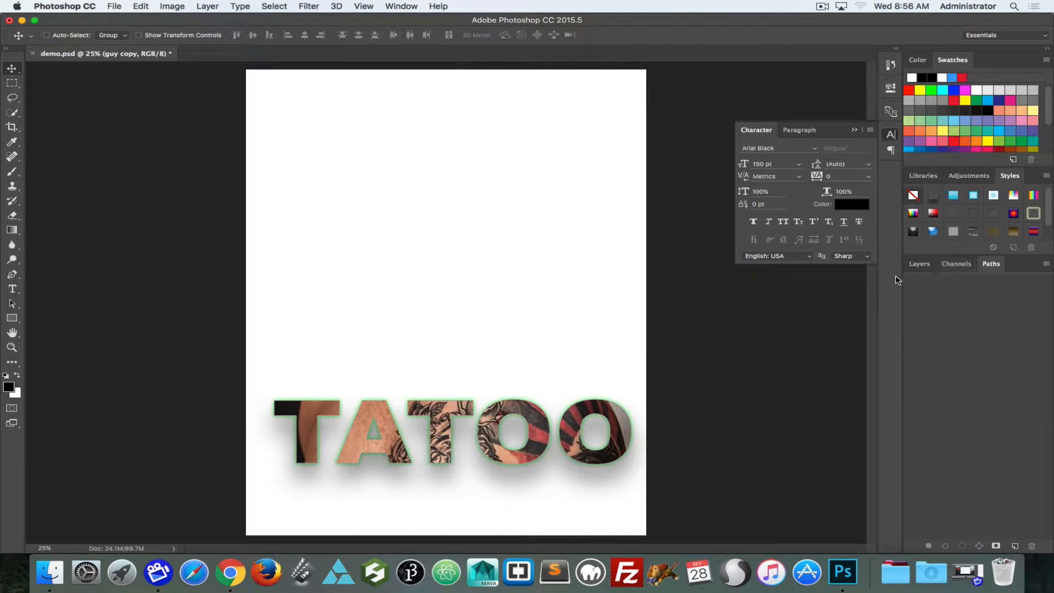
left_click(916, 266)
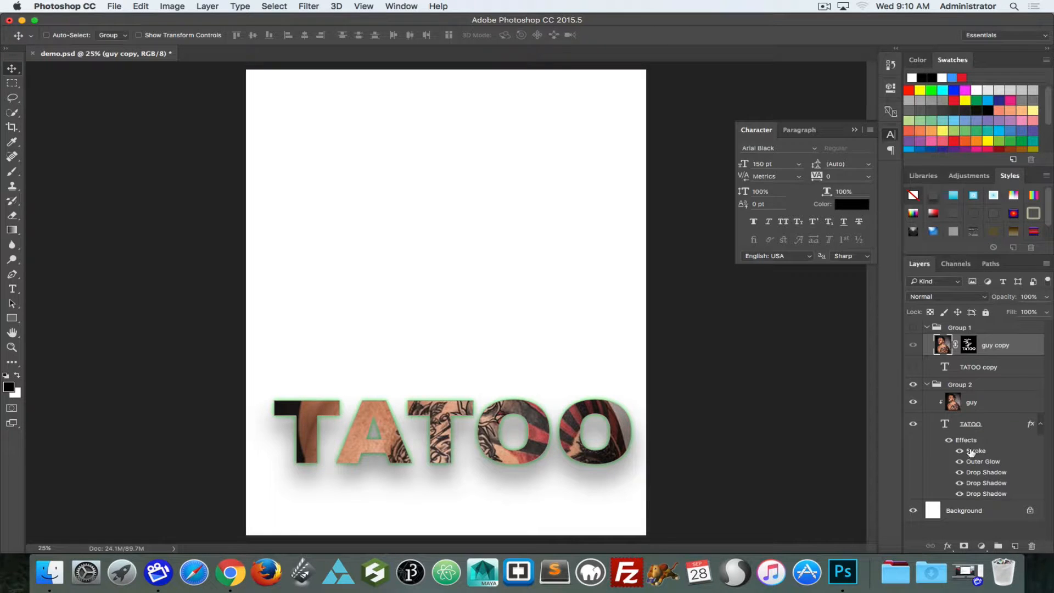
- Select the TATOO text layer in Group 2, activate the Type tool and display the Character settings
left_click(975, 430)
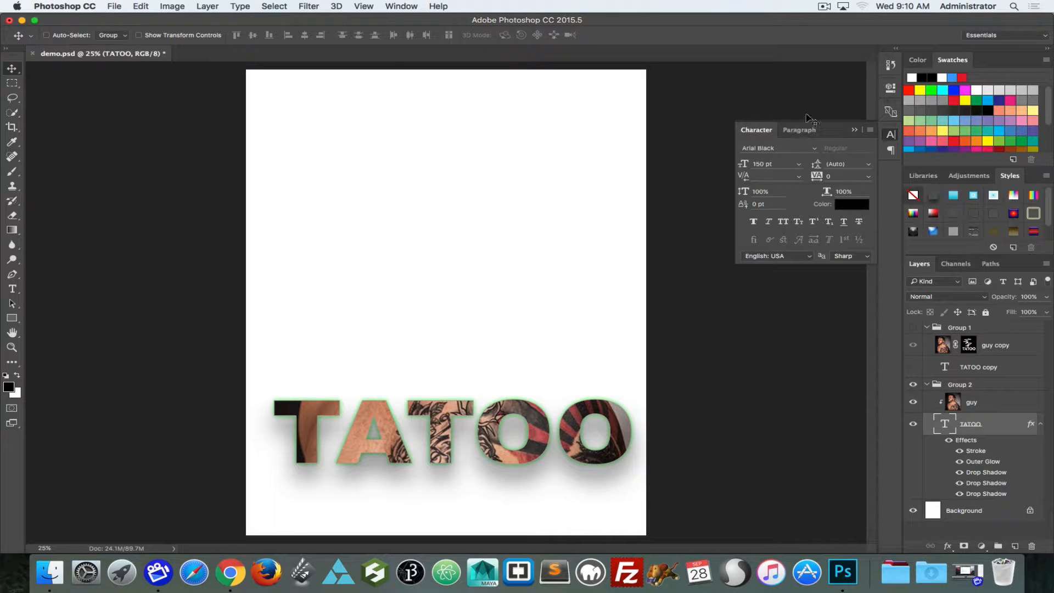
left_click(892, 140)
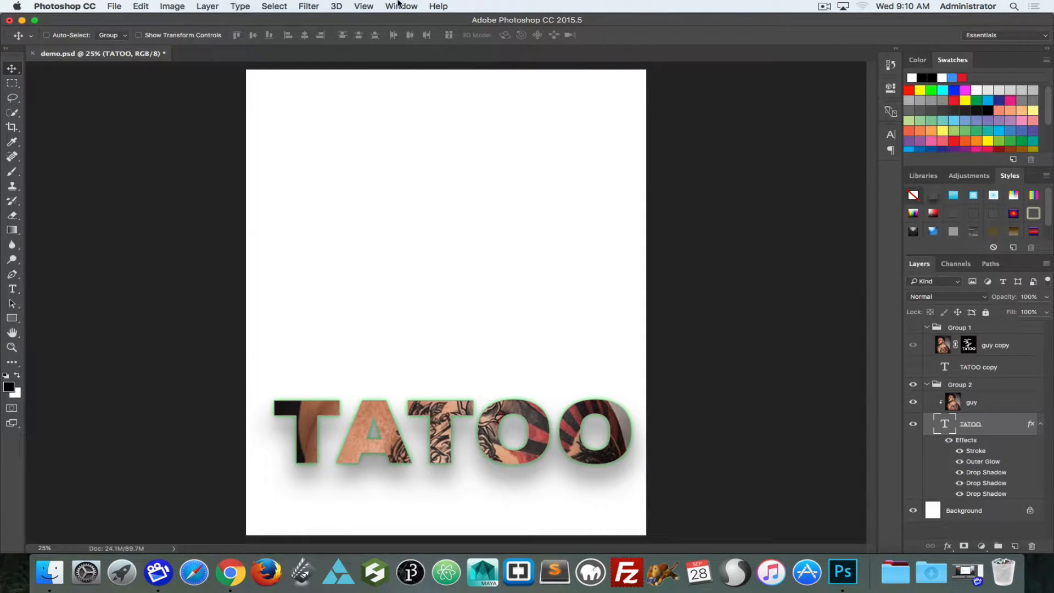
left_click(12, 289)
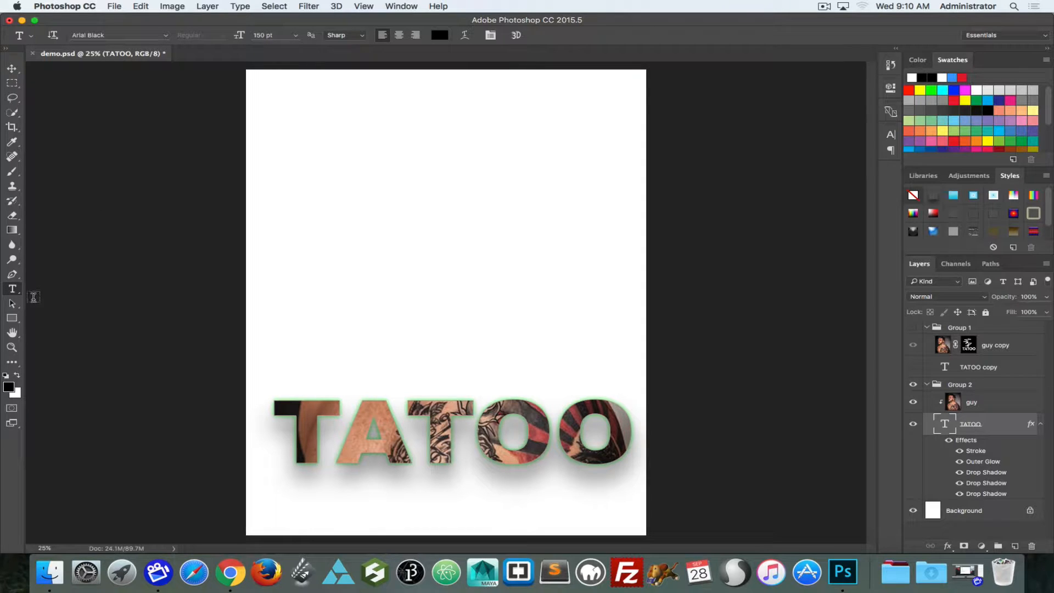
left_click(372, 5)
mouse_move(414, 5)
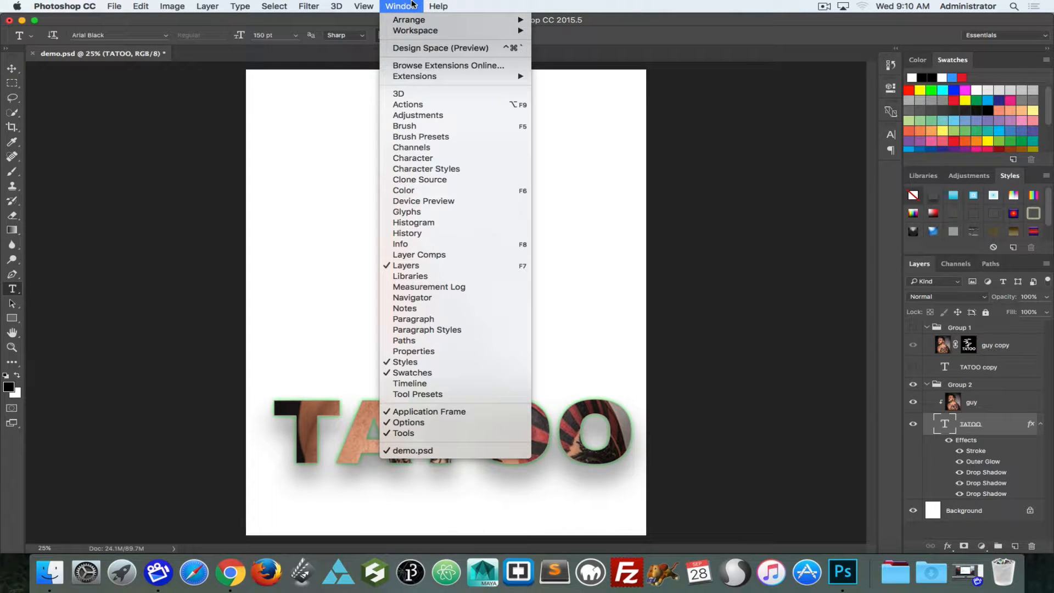
left_click(423, 159)
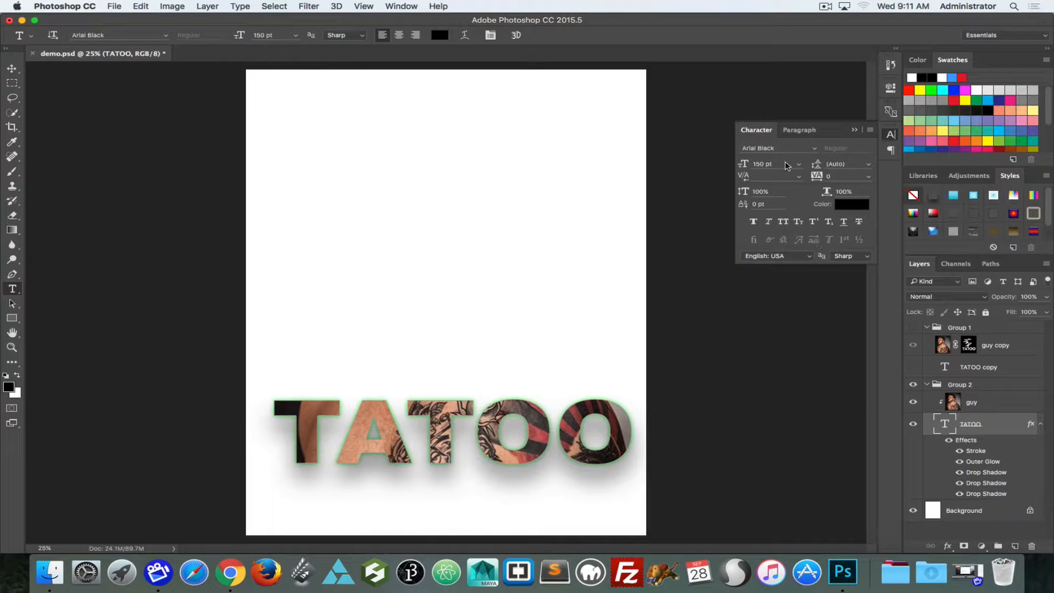
- Change the TATOO text's font to Arial in the Bold style
left_click(815, 151)
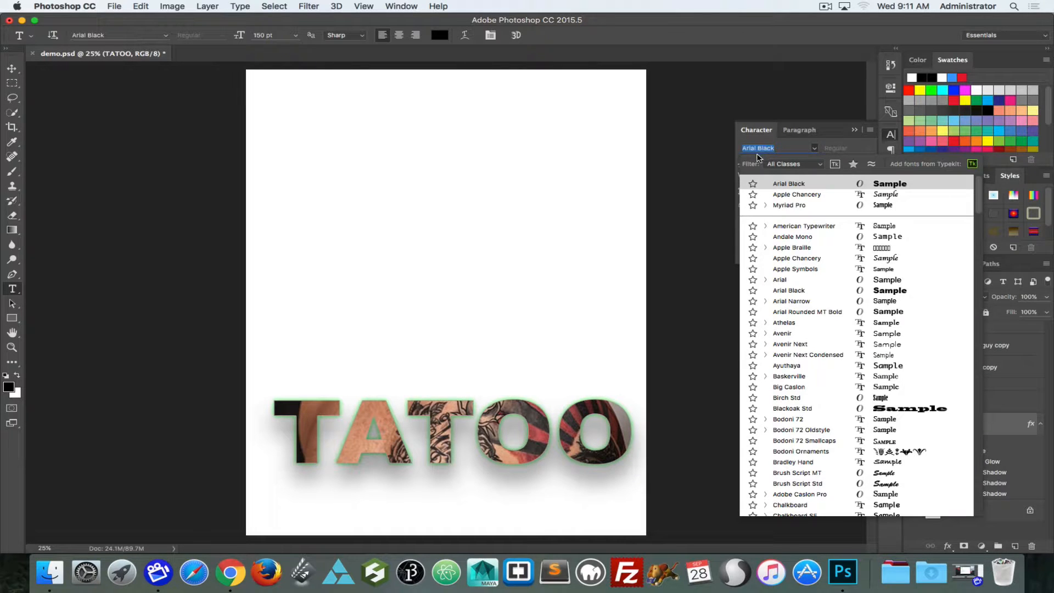
left_click(779, 147)
left_click(769, 137)
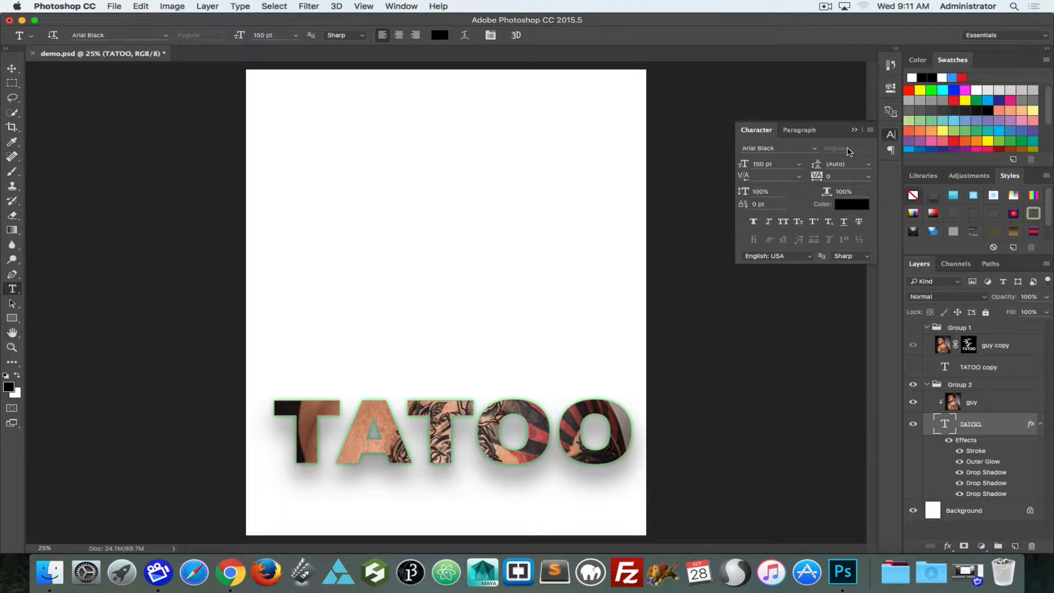
left_click(815, 149)
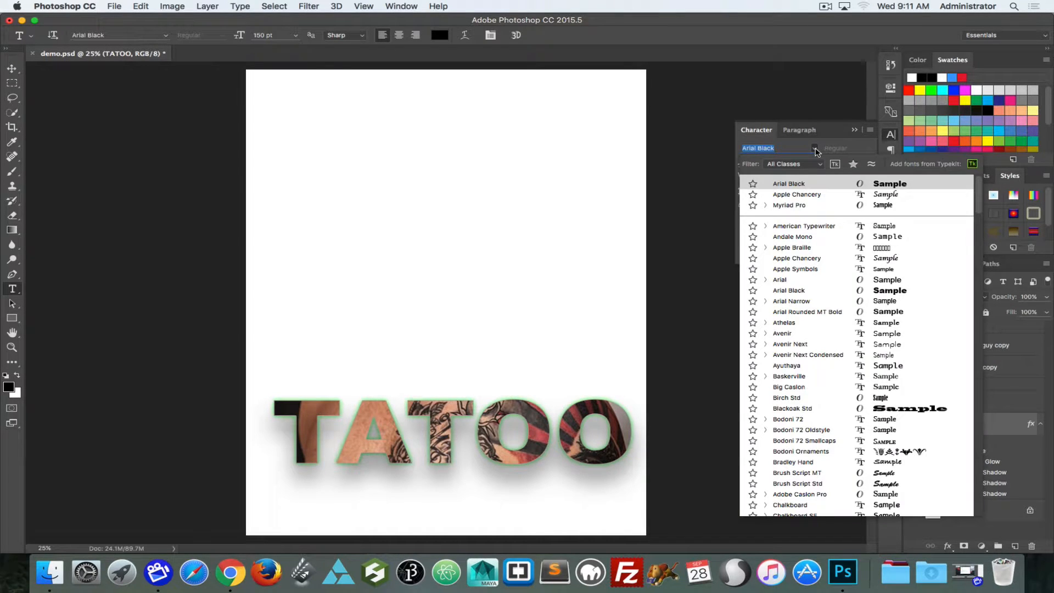
left_click(787, 280)
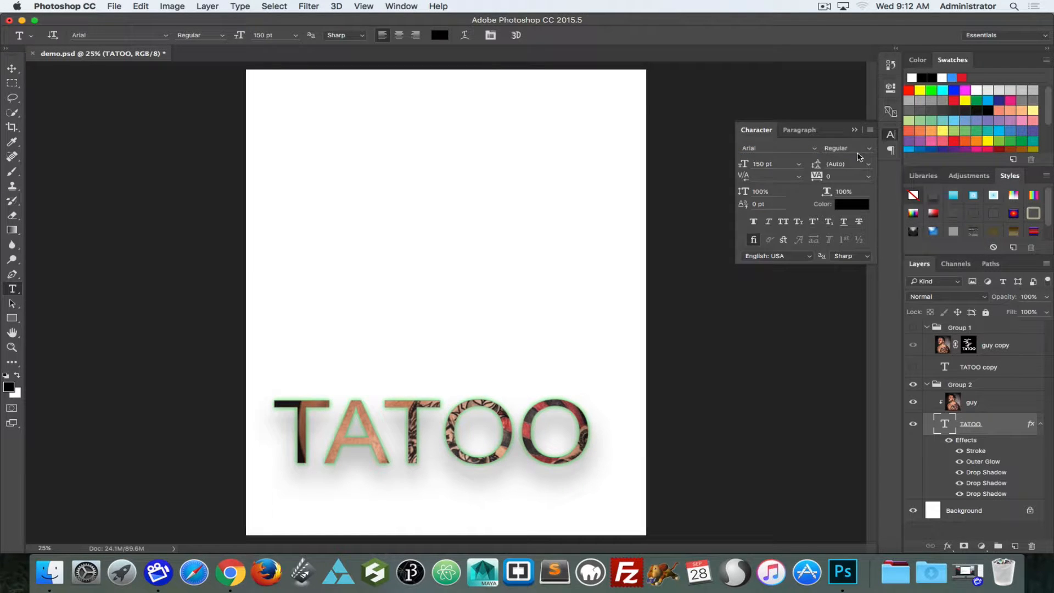
left_click(870, 149)
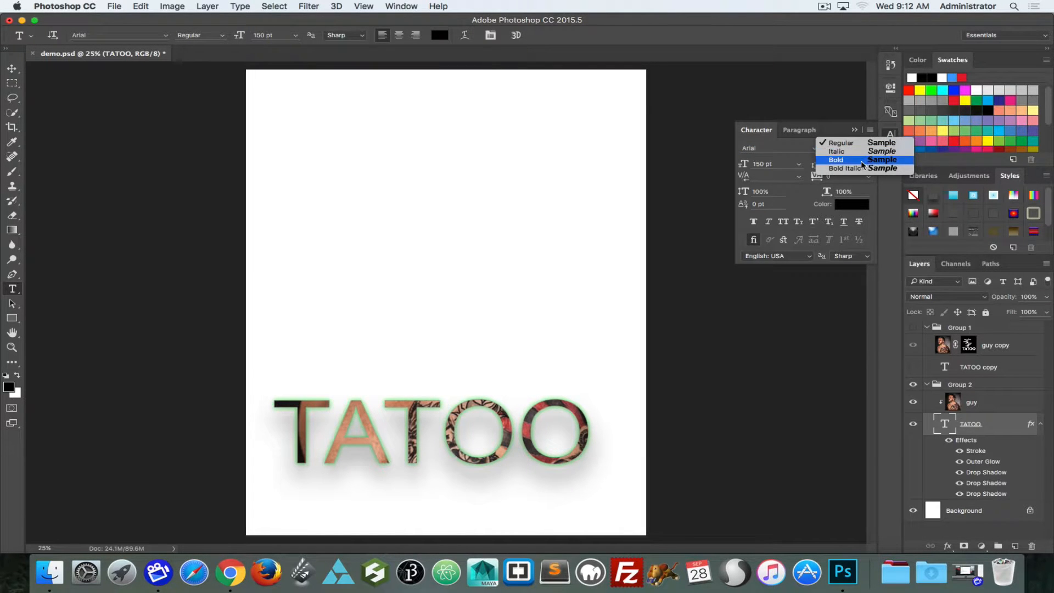
left_click(838, 160)
- Preview other fonts on the TATOO text and set it to Blackoak Std
left_click(816, 148)
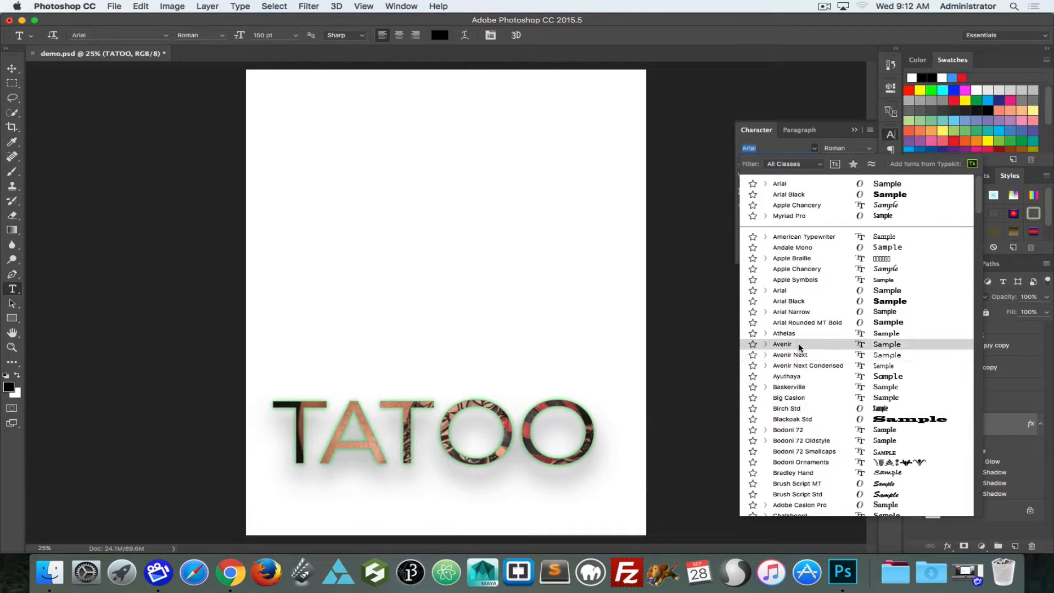
scroll(800, 348, "down", 1)
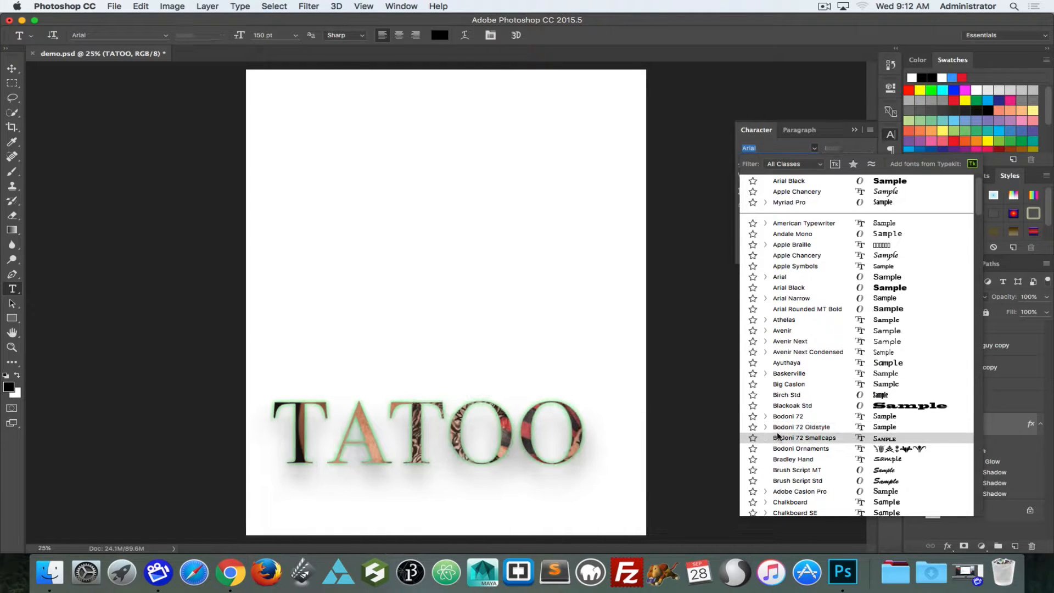
scroll(784, 422, "down", 1)
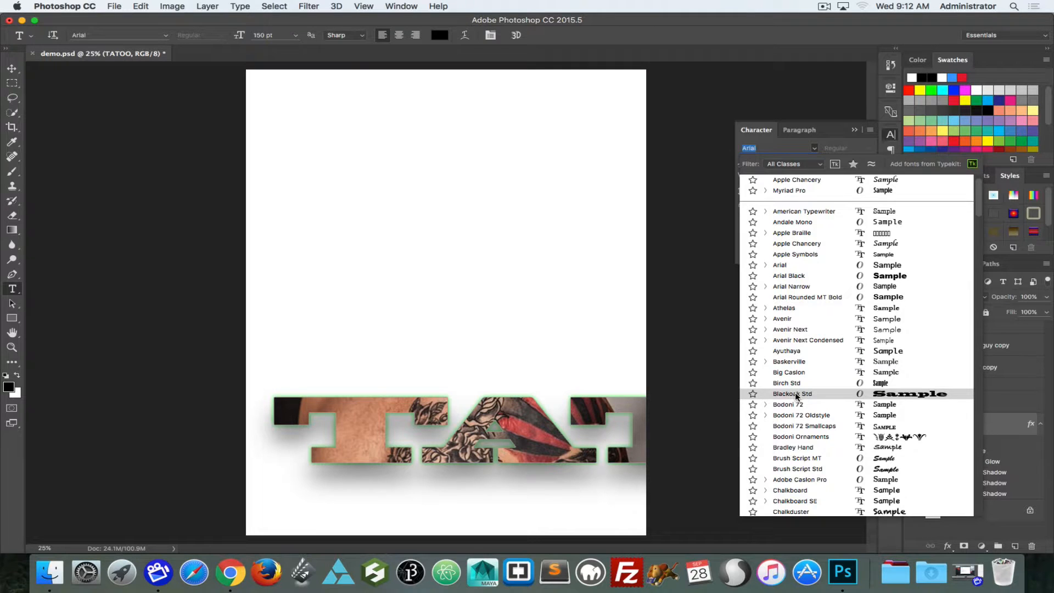
left_click(797, 395)
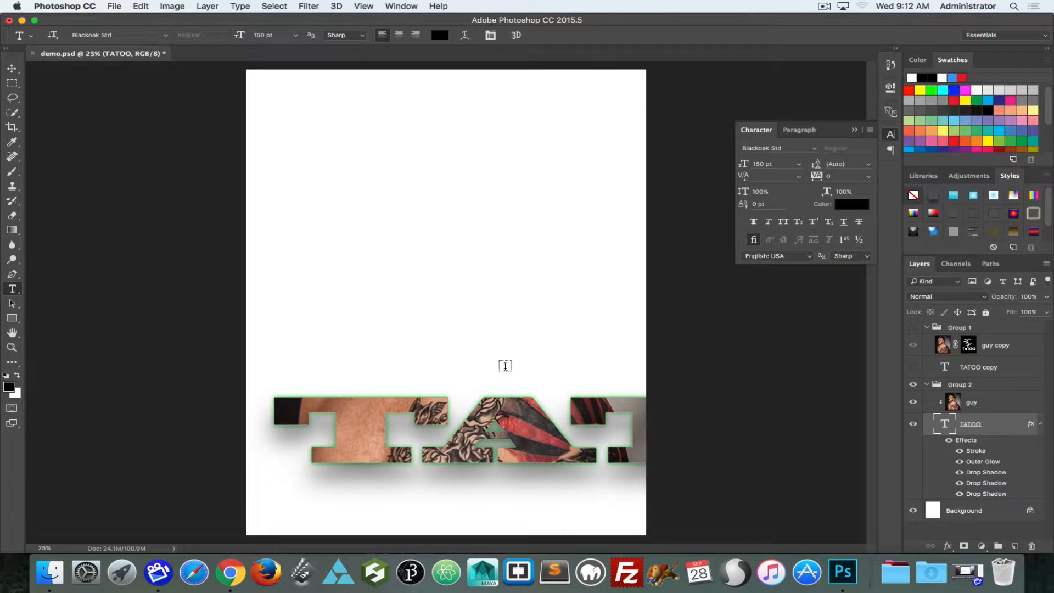
- Try the TATOO text at a font size of 60 pt and settle on 72 pt
left_click(799, 165)
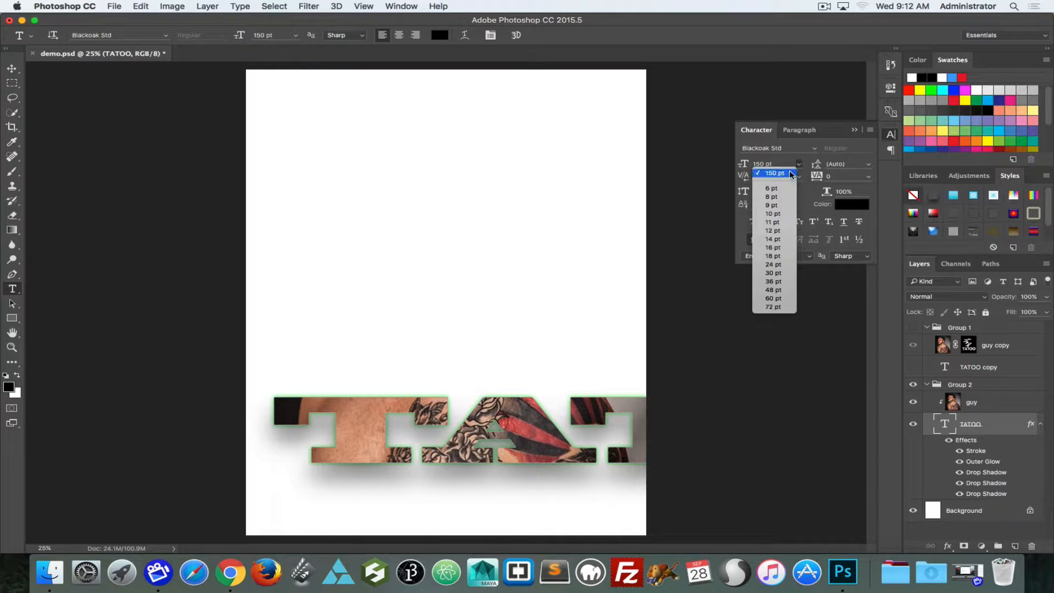
left_click(768, 299)
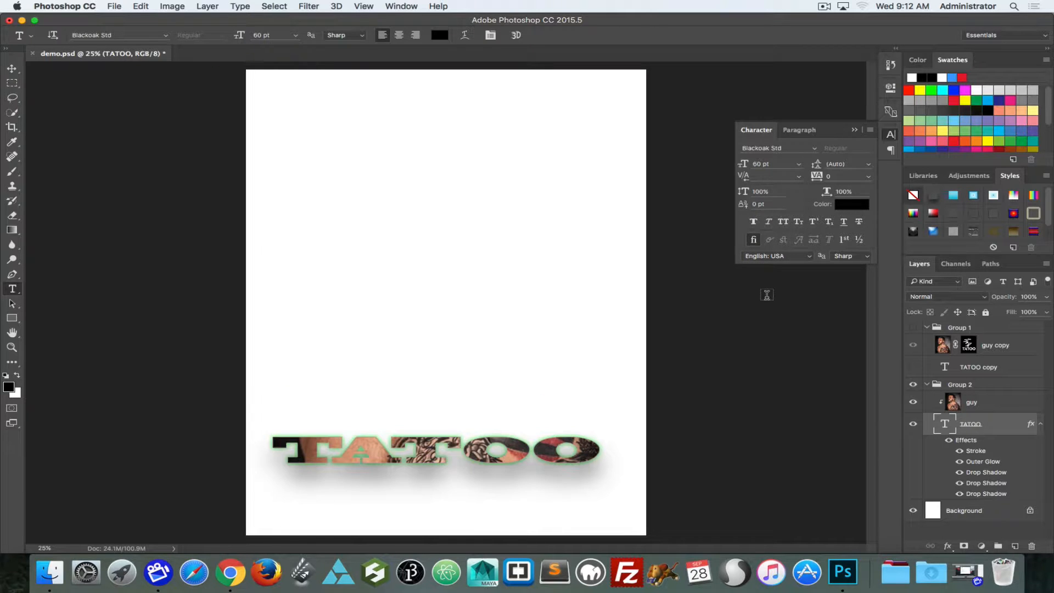
left_click(799, 165)
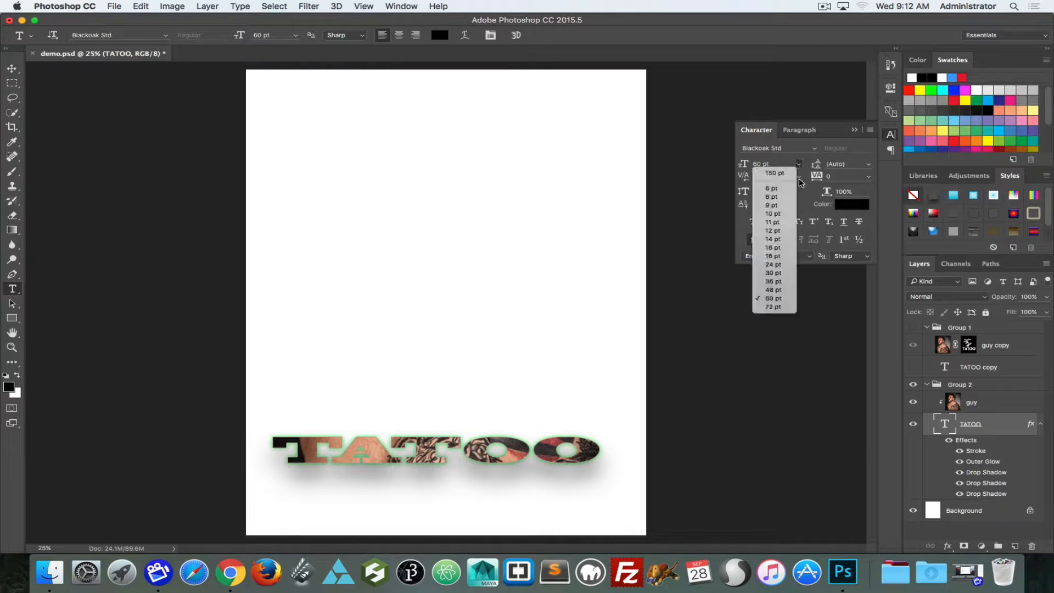
left_click(769, 306)
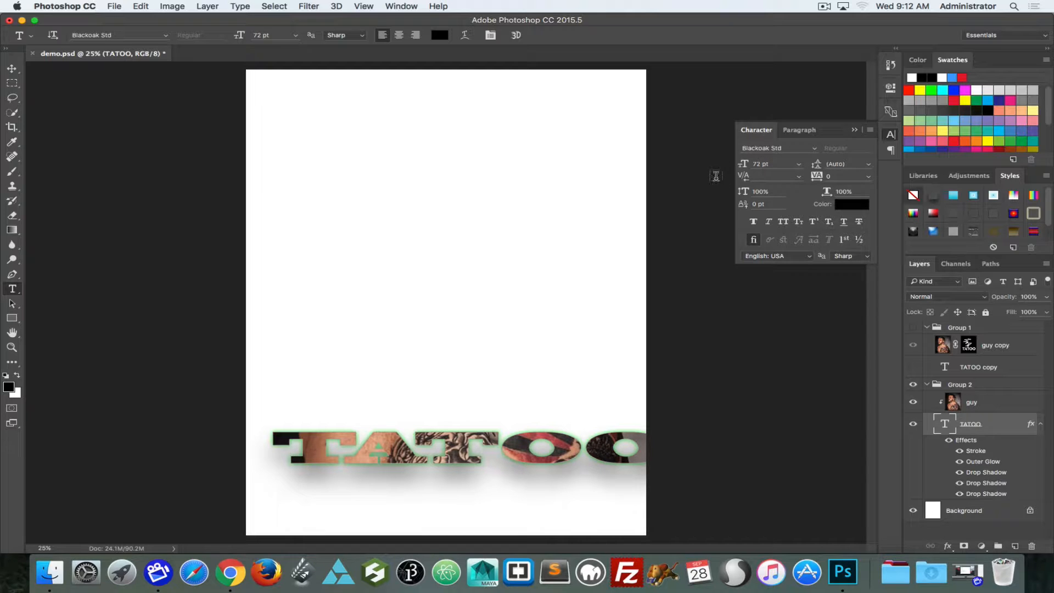
left_click(799, 177)
left_click(734, 174)
left_click(799, 131)
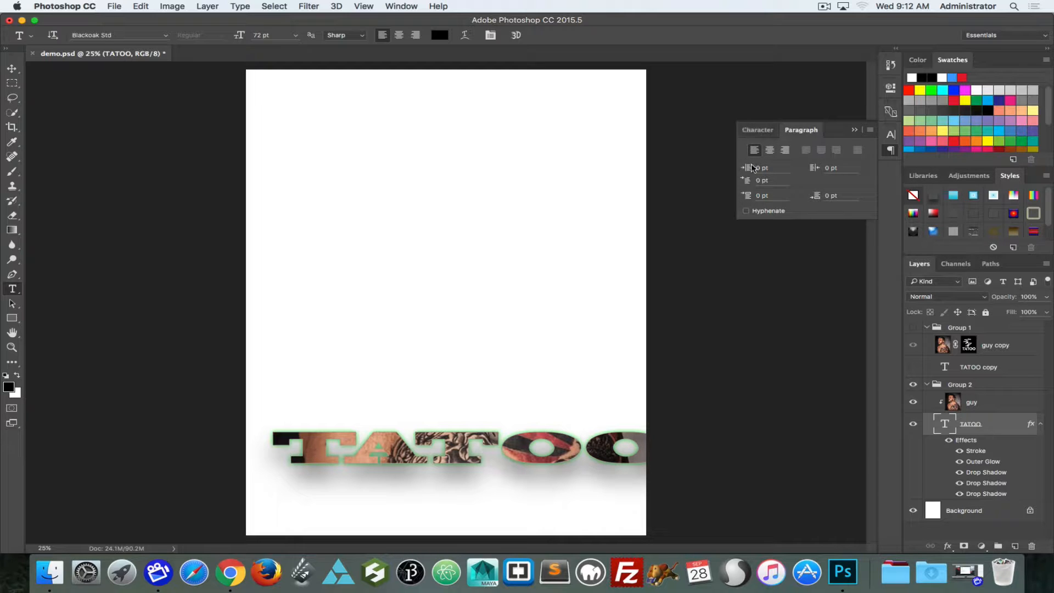
left_click(756, 132)
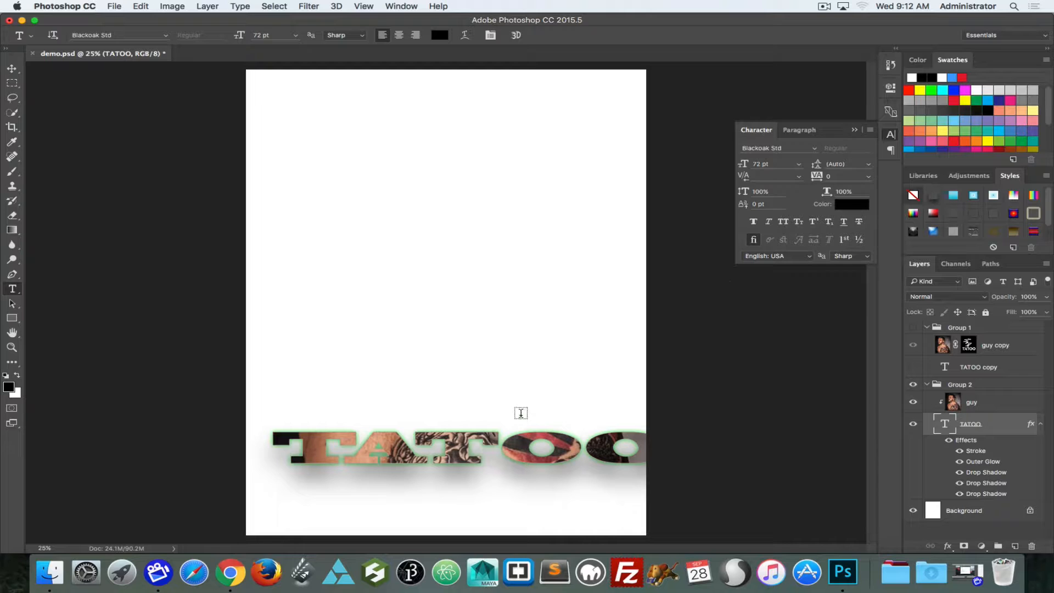
- Set the tracking of the whole TATOO word to -100 and move it slightly up and left within the page
double_click(314, 450)
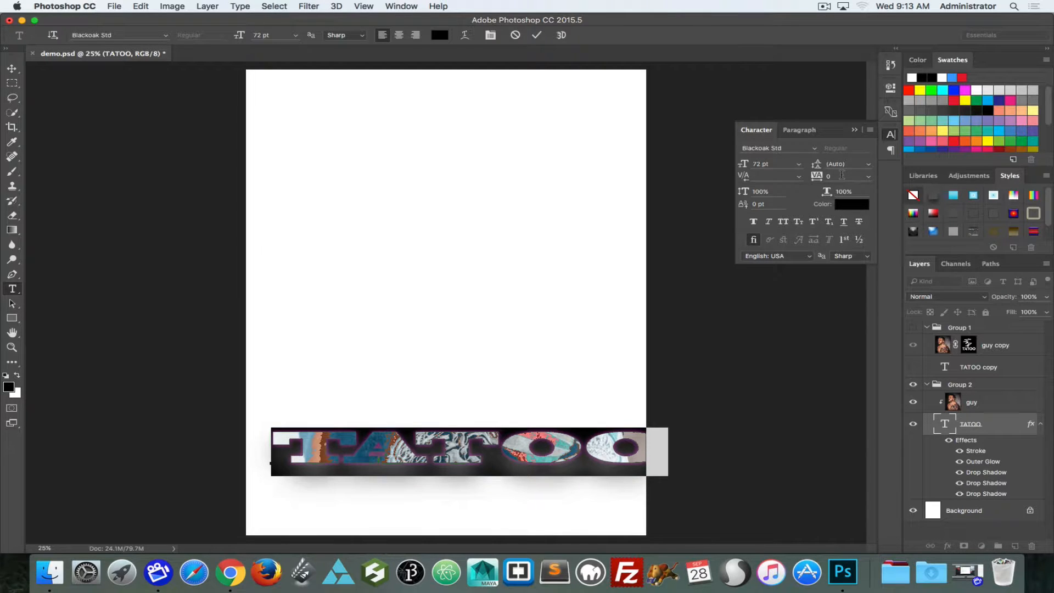
left_click(868, 177)
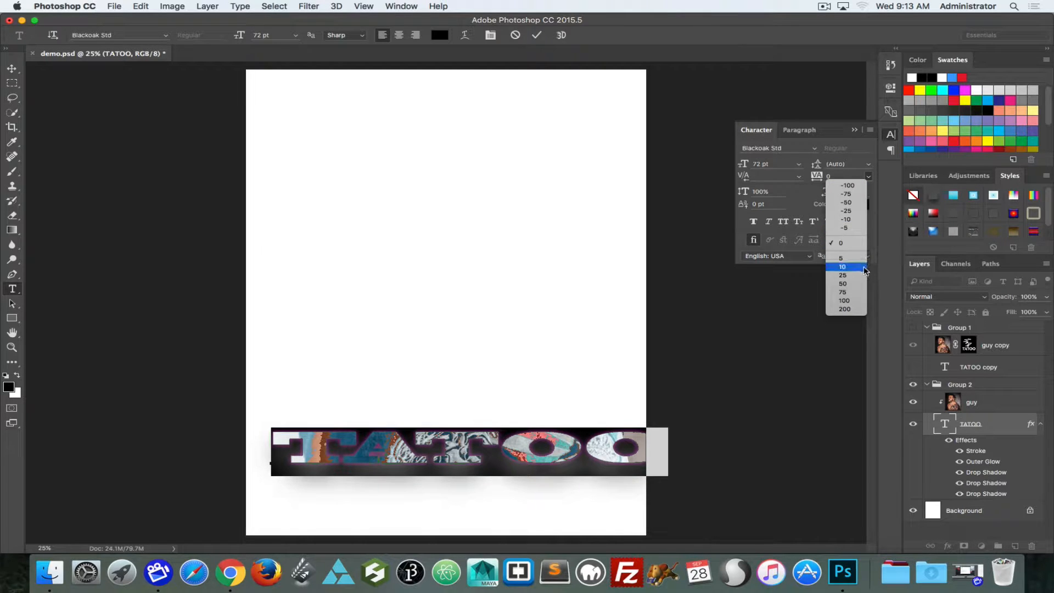
left_click(845, 308)
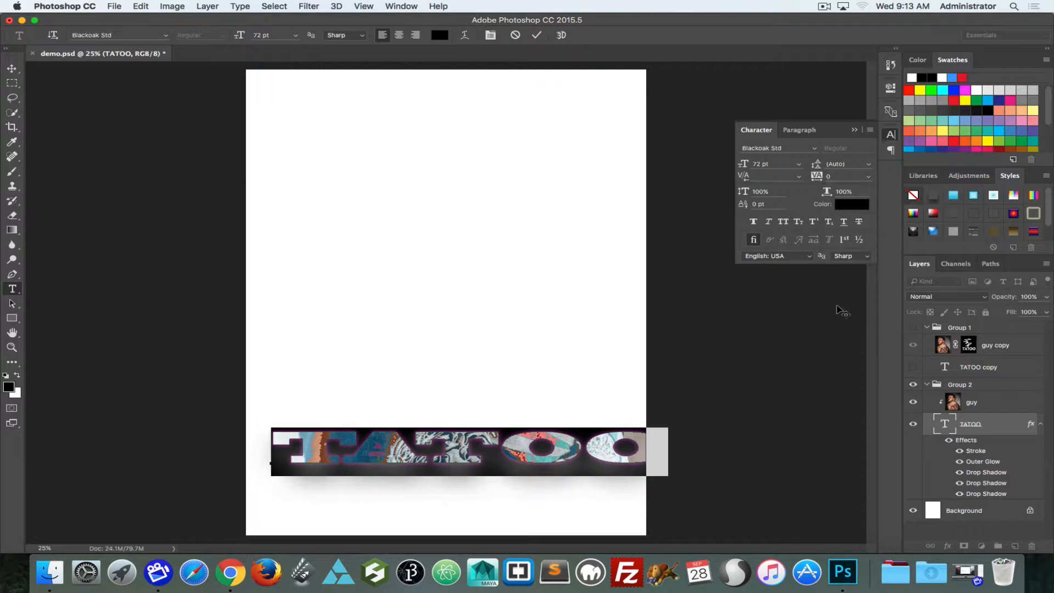
left_click(865, 174)
left_click(854, 184)
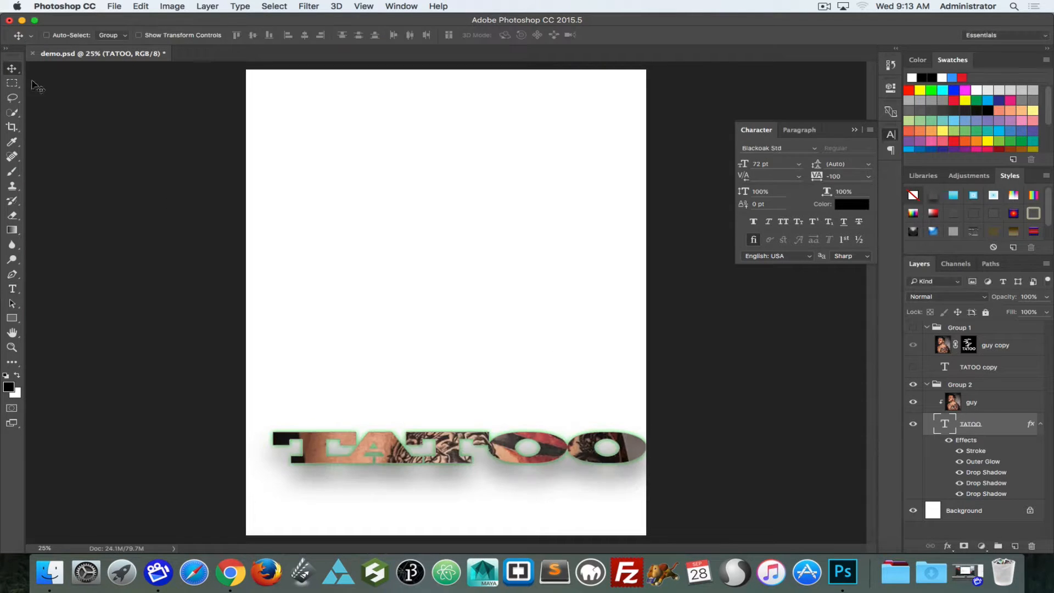
left_click(11, 68)
left_click_drag(381, 446, 368, 441)
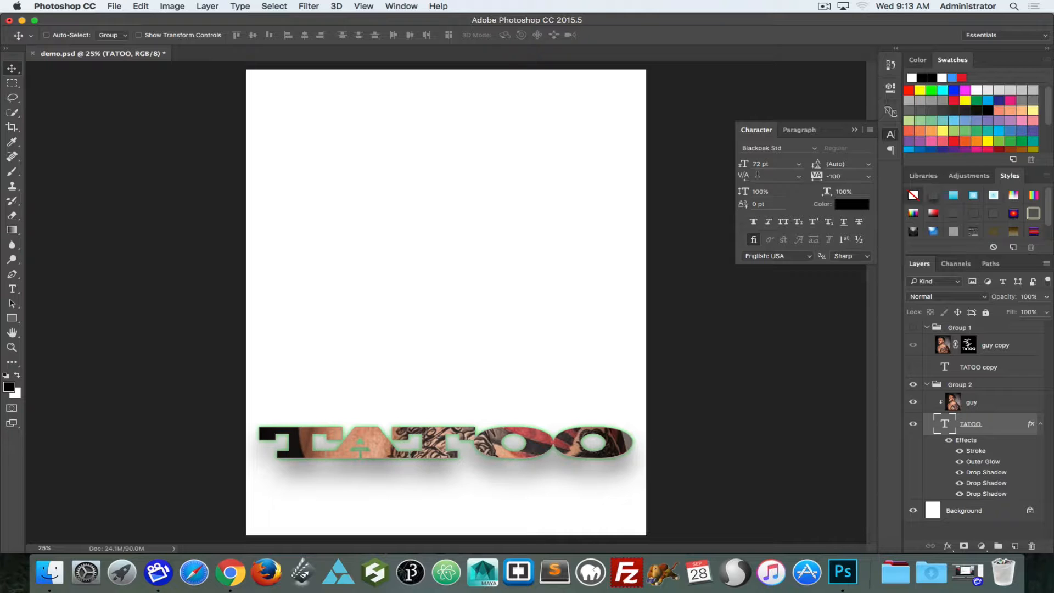
- Preview other fonts on the TATOO text and set it to Gill Sans in the UltraBold style
left_click(814, 149)
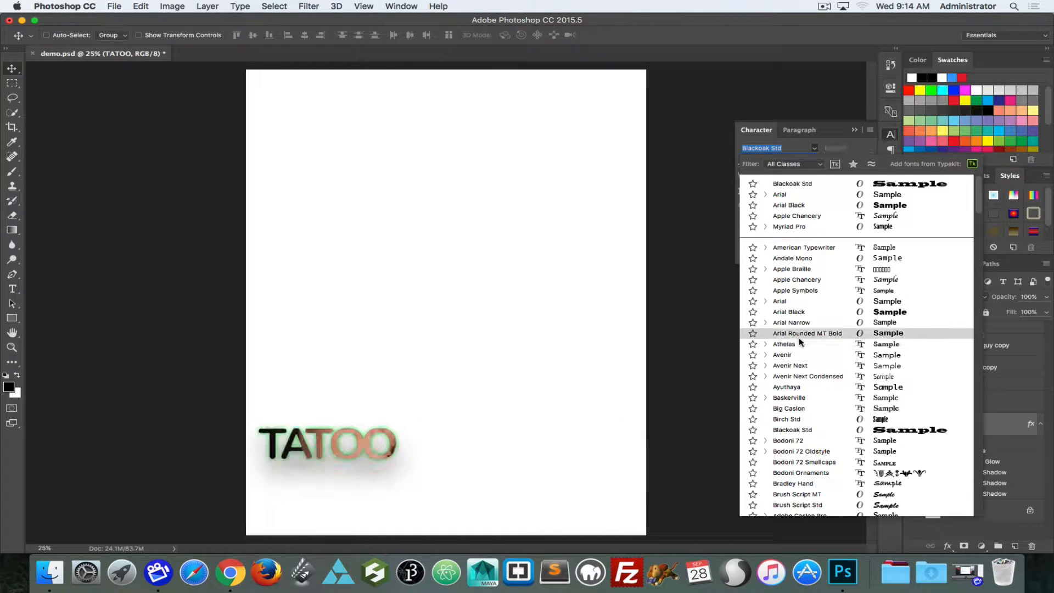
scroll(779, 471, "down", 5)
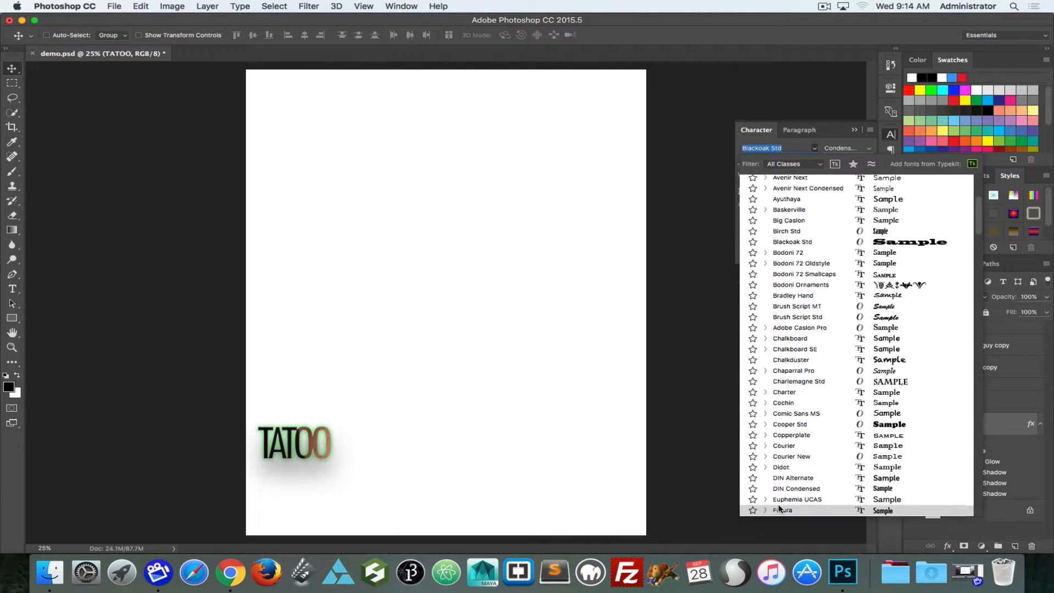
scroll(783, 494, "down", 4)
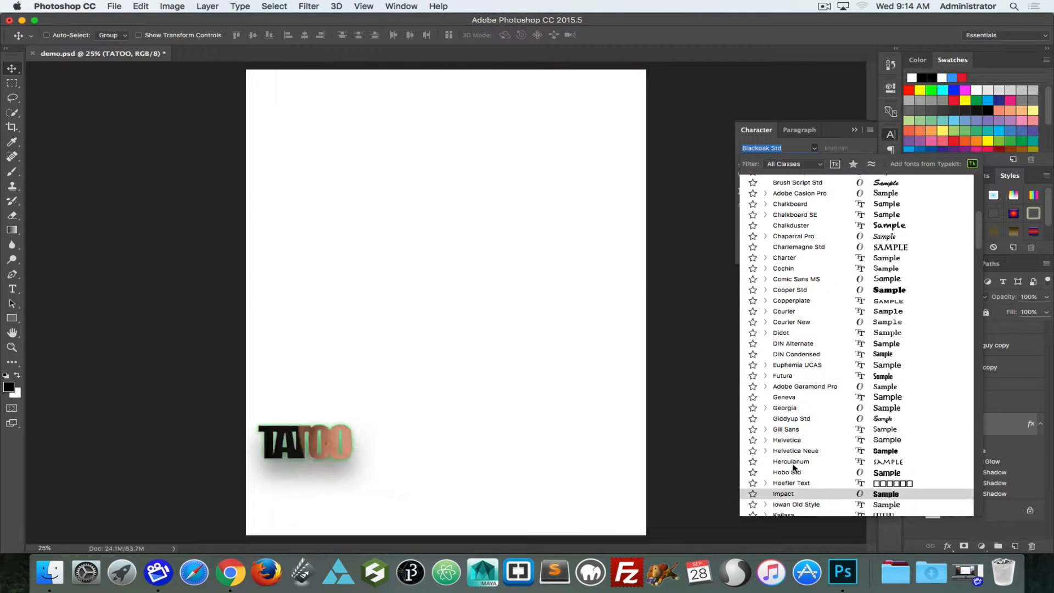
left_click(791, 433)
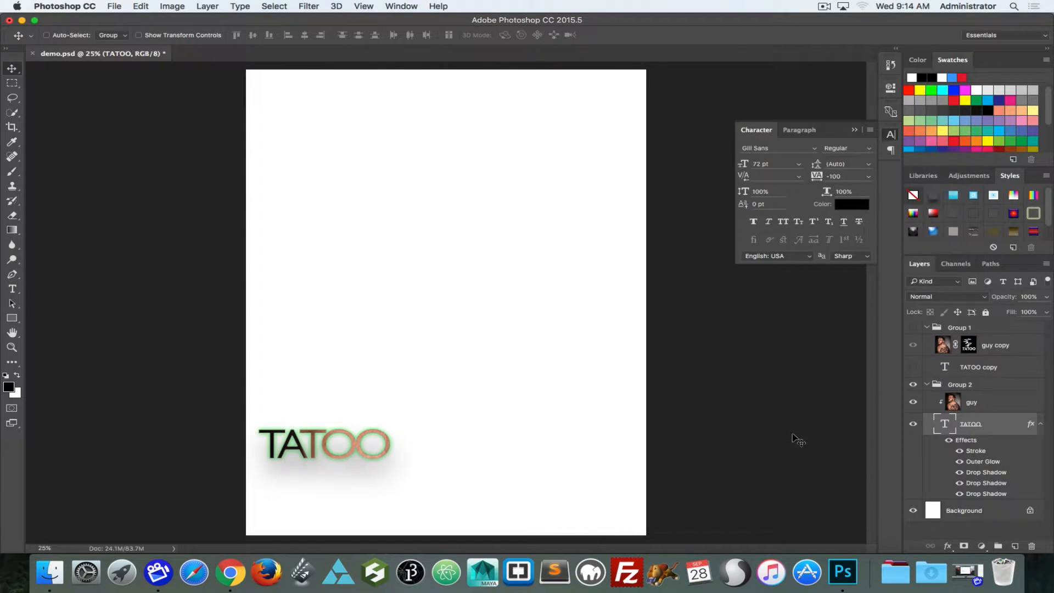
left_click(844, 154)
left_click(871, 151)
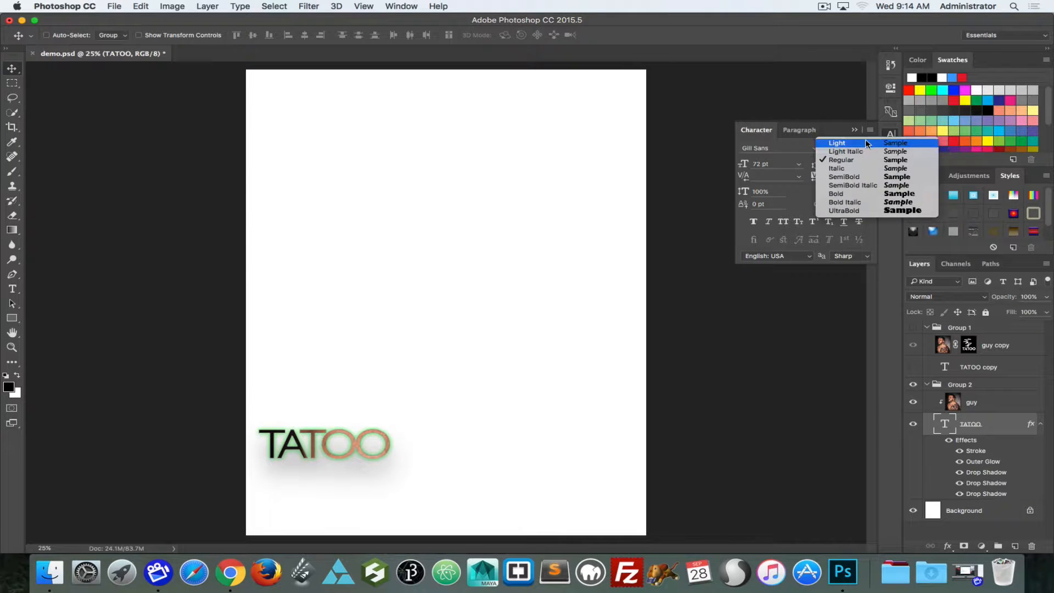
left_click(859, 209)
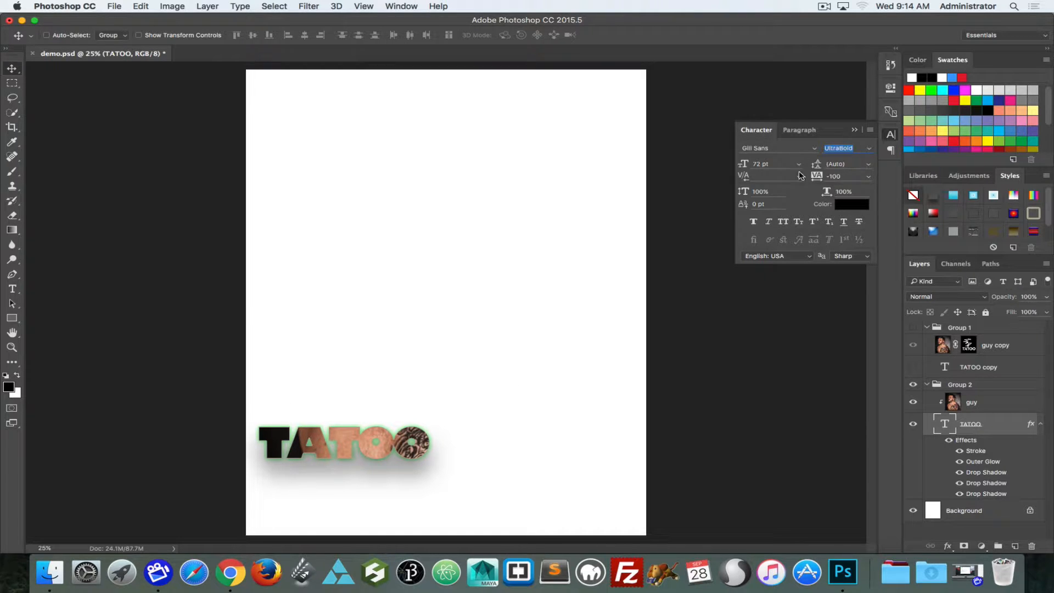
- Set the TATOO text's font size to 150 pt
left_click_drag(769, 165, 715, 163)
type("150")
key("Return")
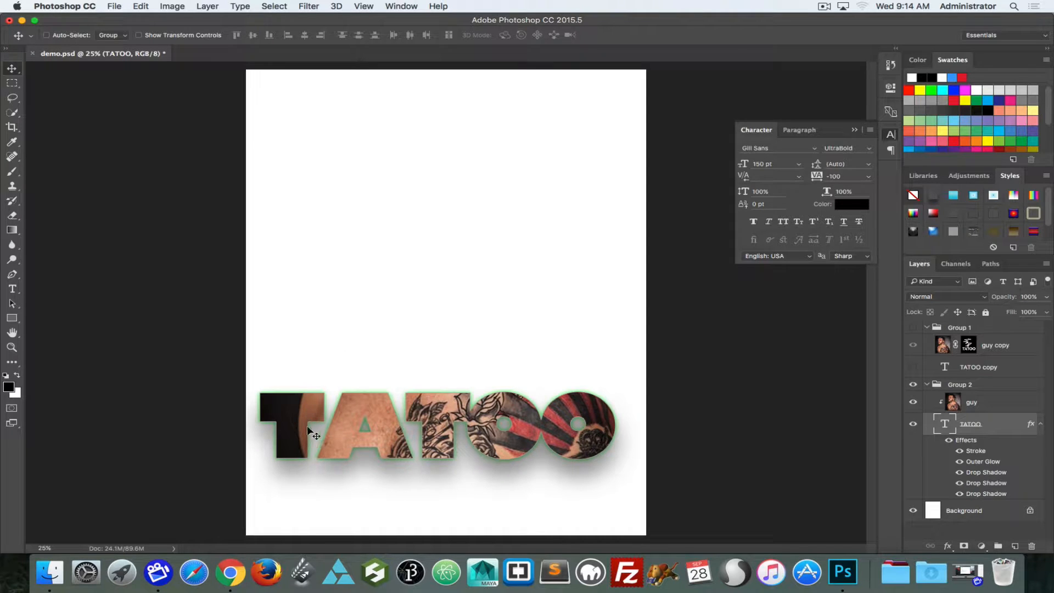
- Tighten the tracking of the first two letters, TA, to -200 and move the word to the horizontal middle of the page
left_click(13, 289)
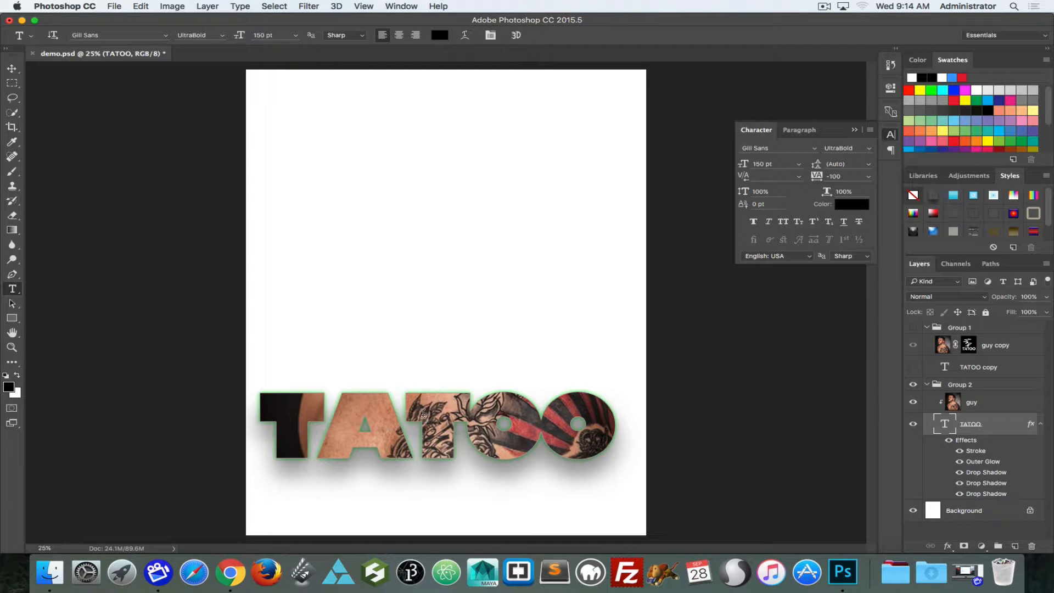
left_click_drag(394, 424, 267, 425)
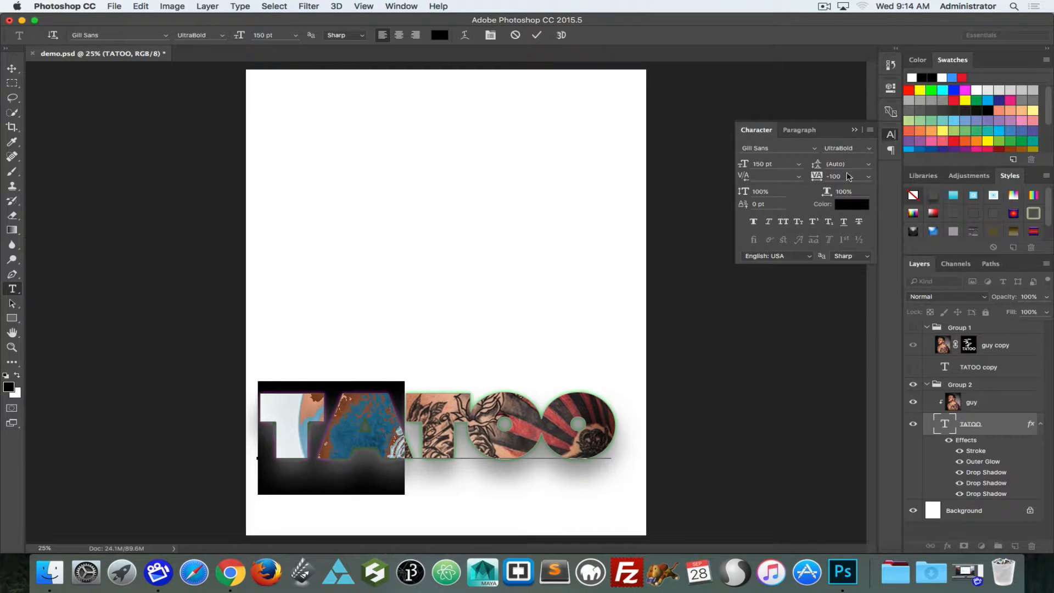
left_click(868, 177)
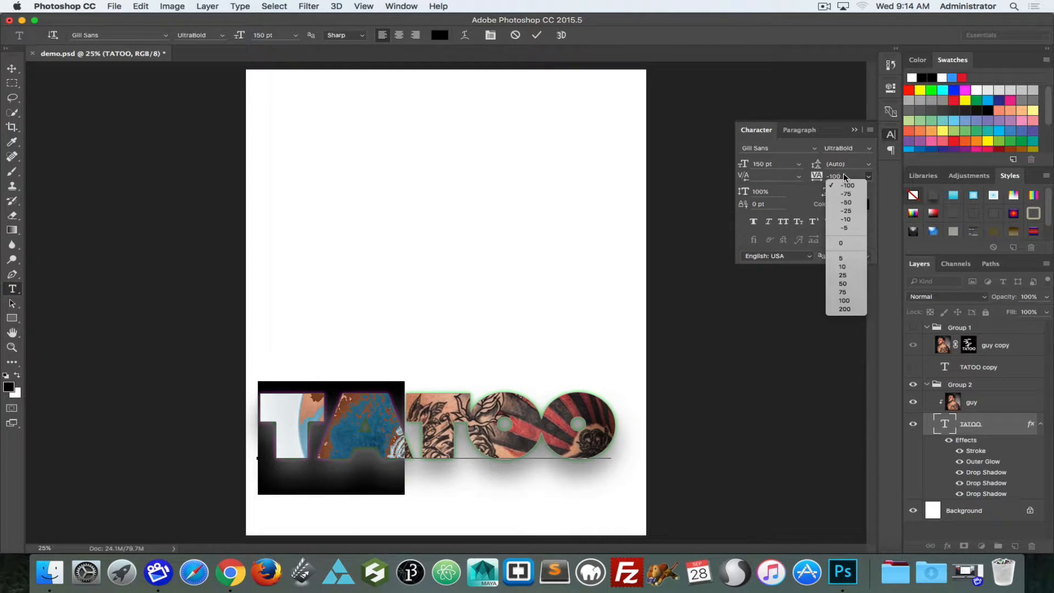
left_click(844, 176)
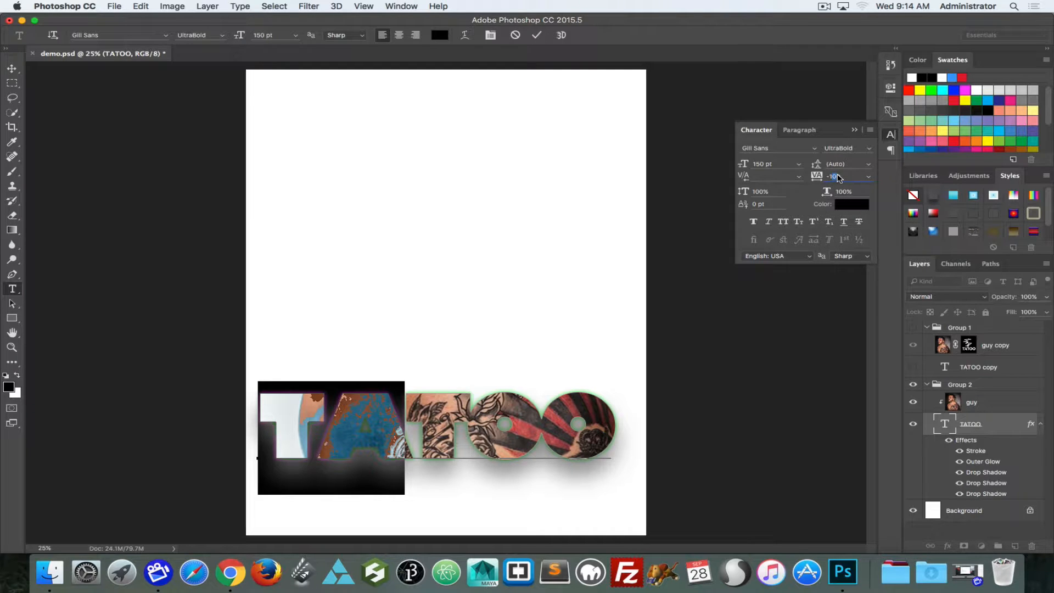
type("5")
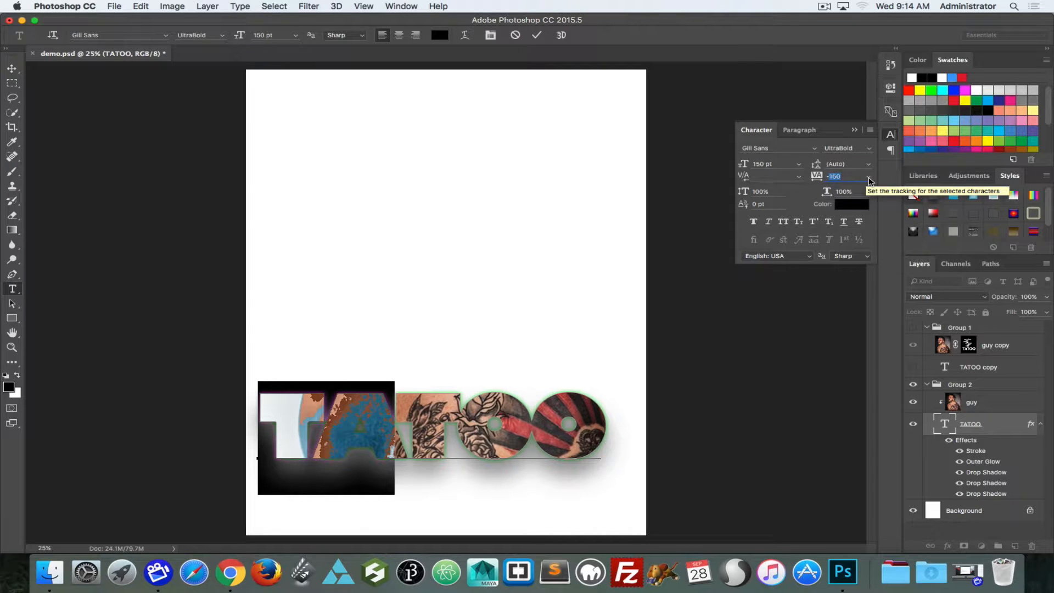
type("-200")
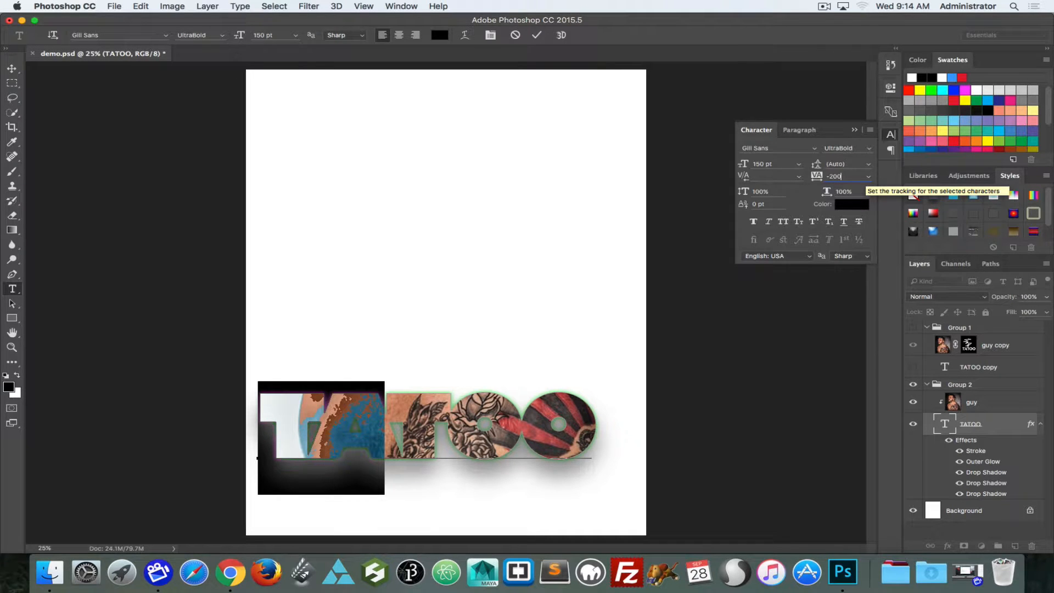
left_click(12, 68)
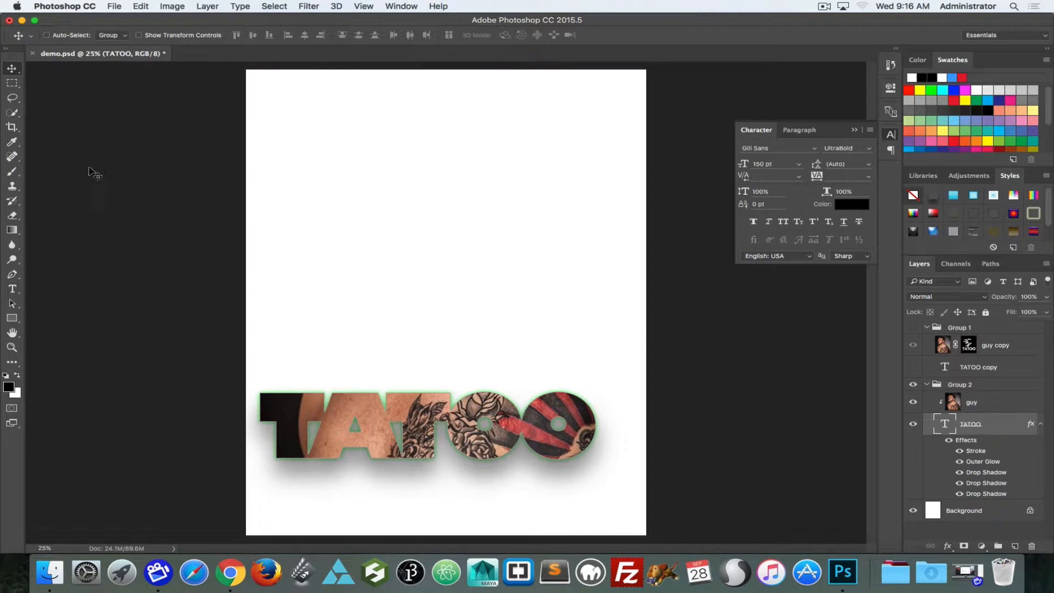
left_click_drag(474, 425, 498, 424)
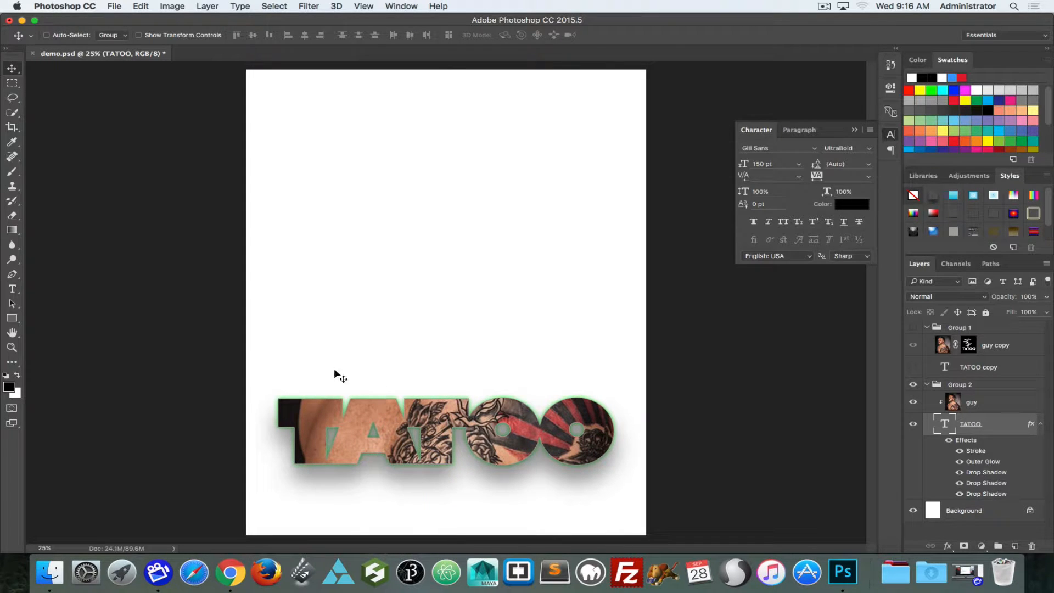
- Hide the TATOO layer's Outer Glow, its first Drop Shadow and all of its remaining effects
left_click(961, 462)
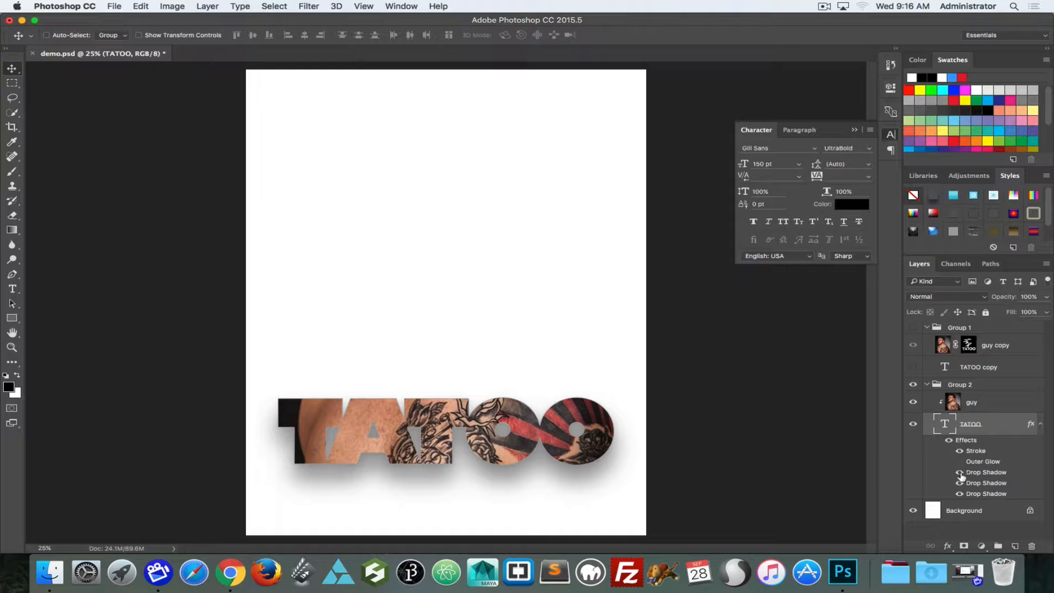
left_click(960, 472)
left_click(950, 440)
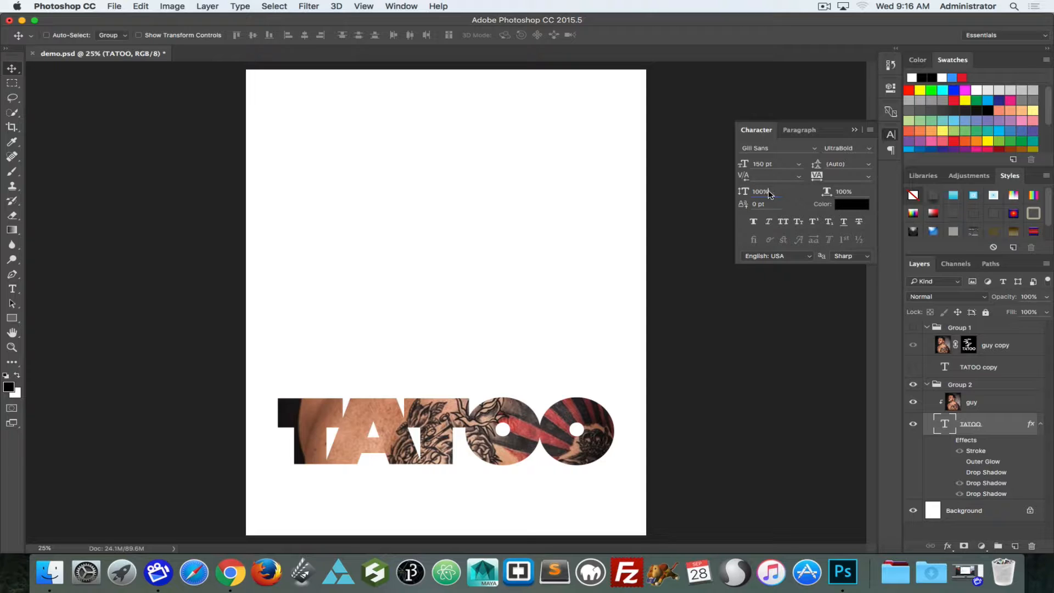
- Set the TATOO text's vertical scale to 200% and its horizontal scale to 50%
left_click(776, 191)
type("200")
key("Return")
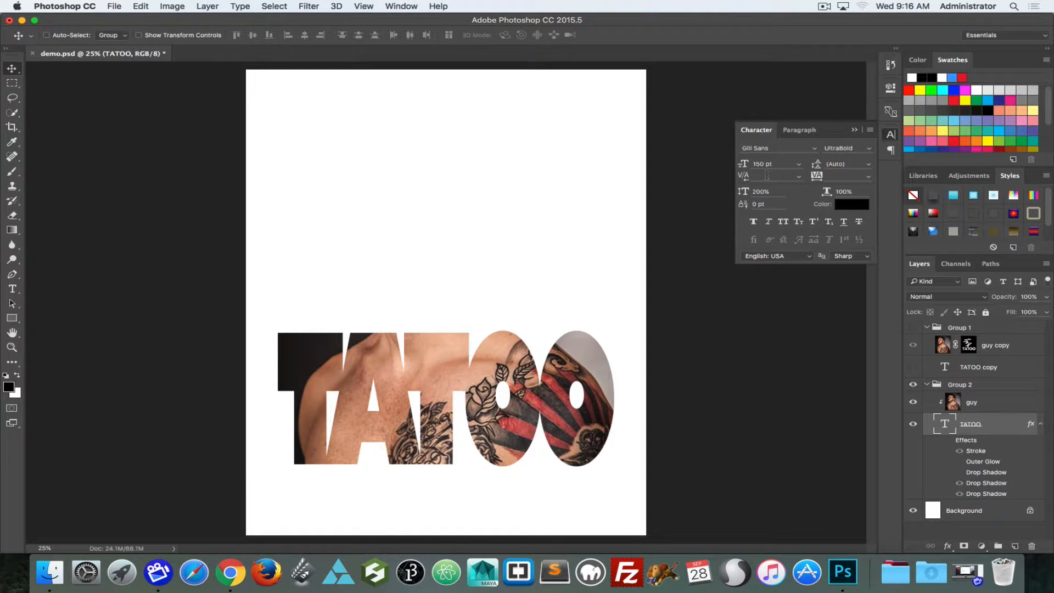
left_click(826, 189)
type("50")
key("Return")
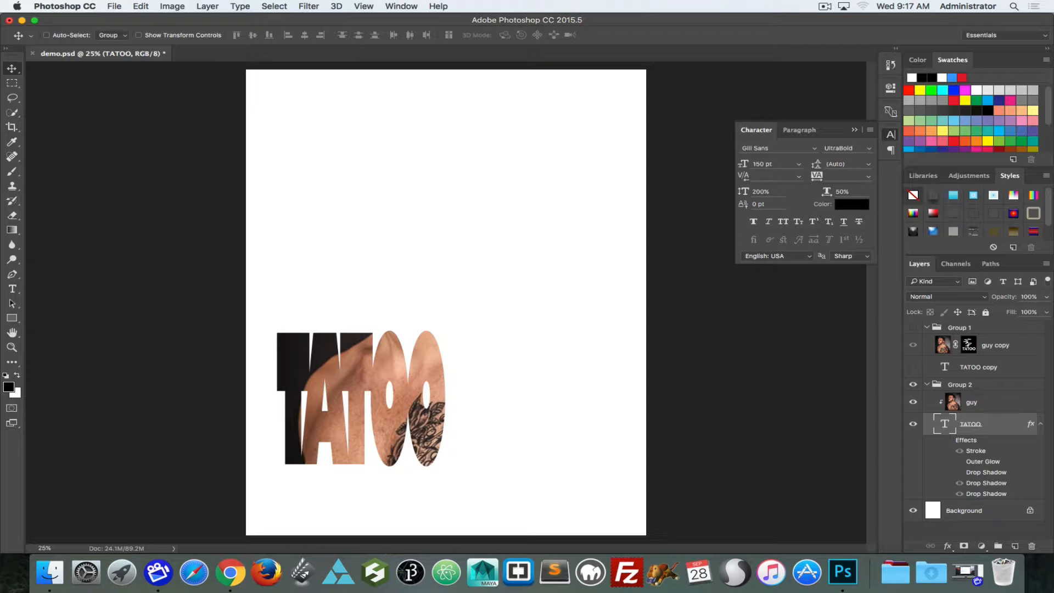
- Reset the TATOO text's horizontal and vertical scale to 100%
left_click(852, 190)
type("100")
key("Return")
left_click_drag(769, 193, 726, 193)
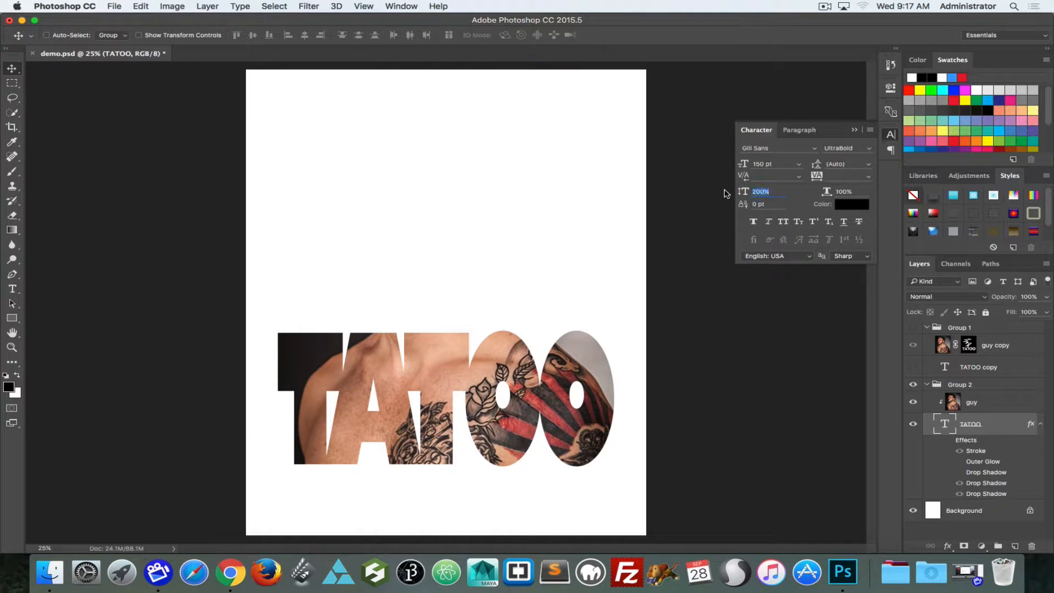
type("100")
key("Return")
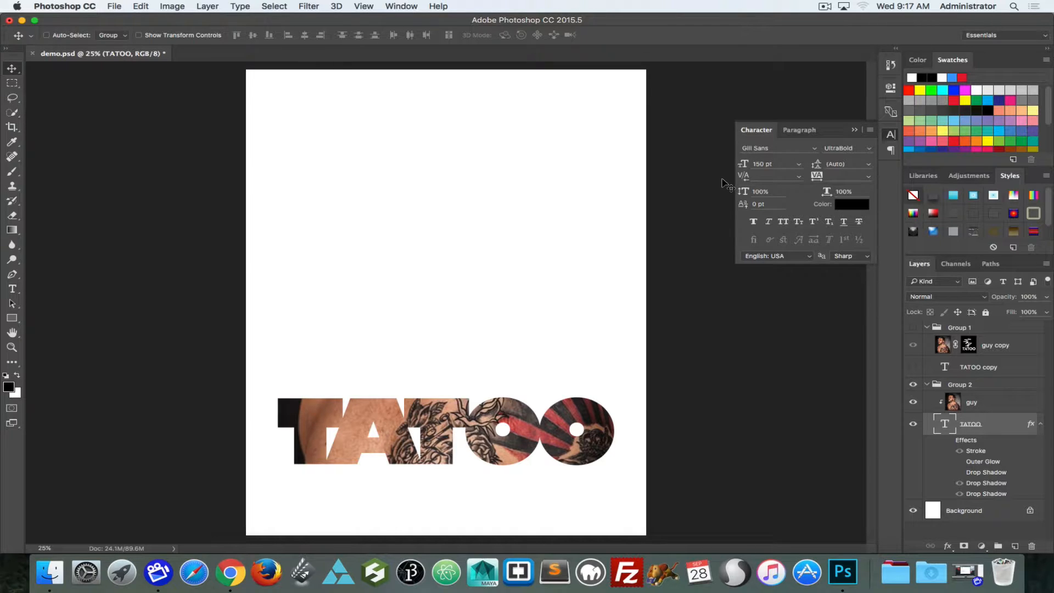
key("super")
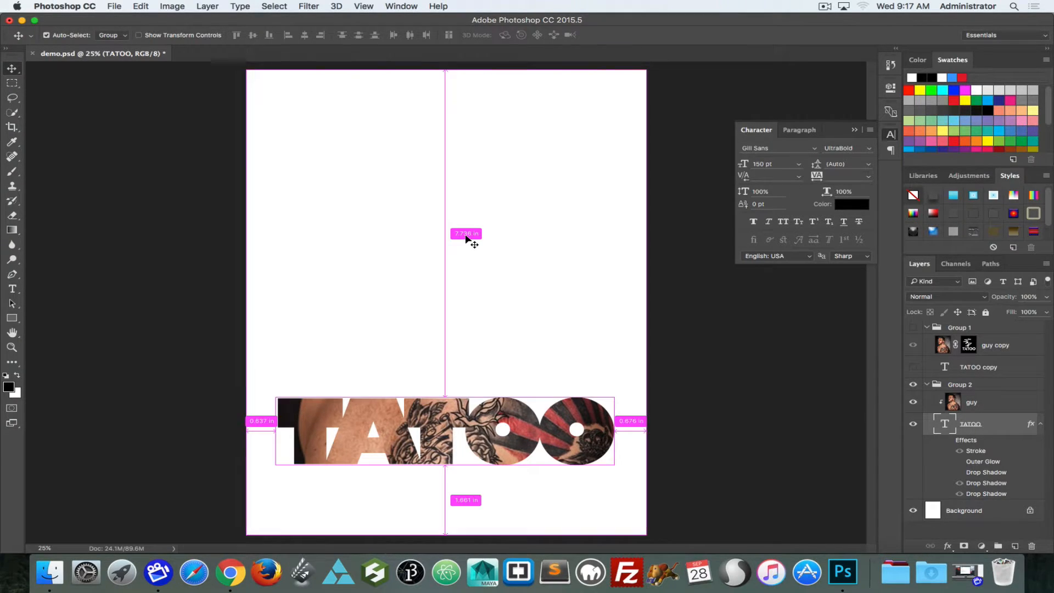
key("super+t")
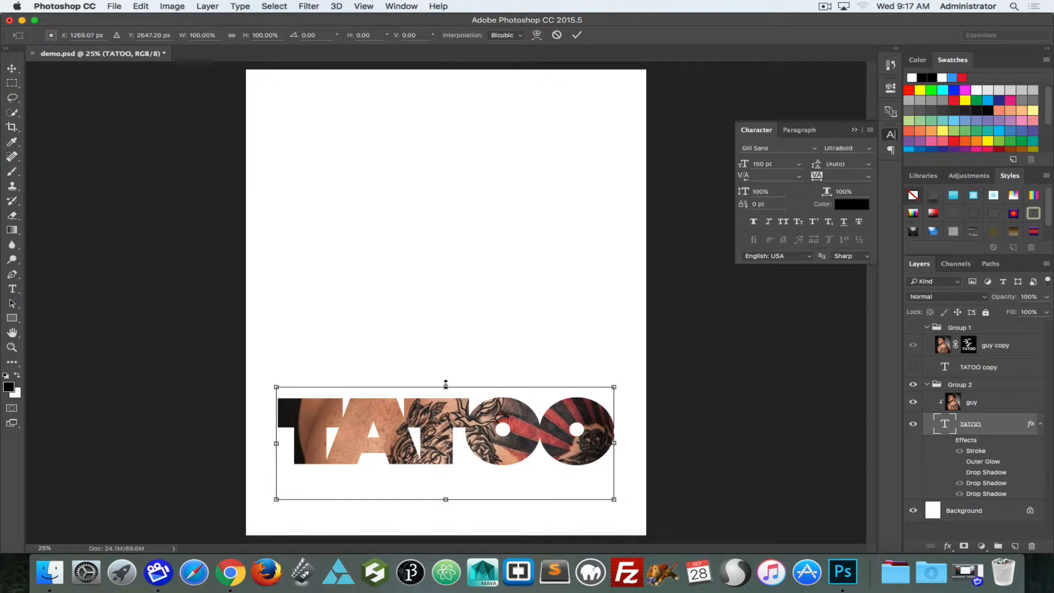
left_click_drag(446, 383, 504, 301)
left_click_drag(614, 301, 439, 165)
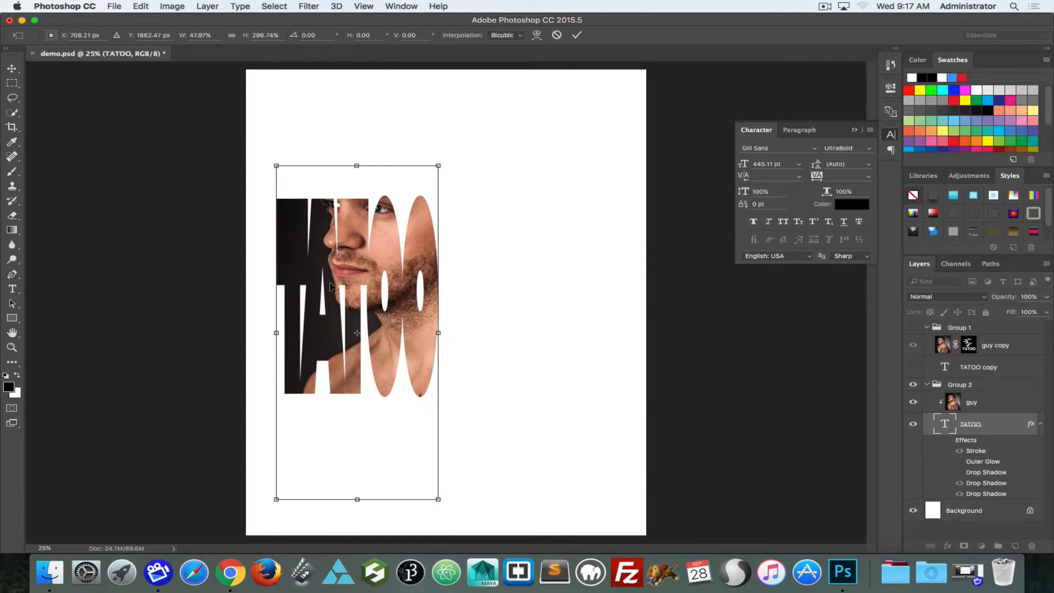
left_click_drag(330, 287, 437, 386)
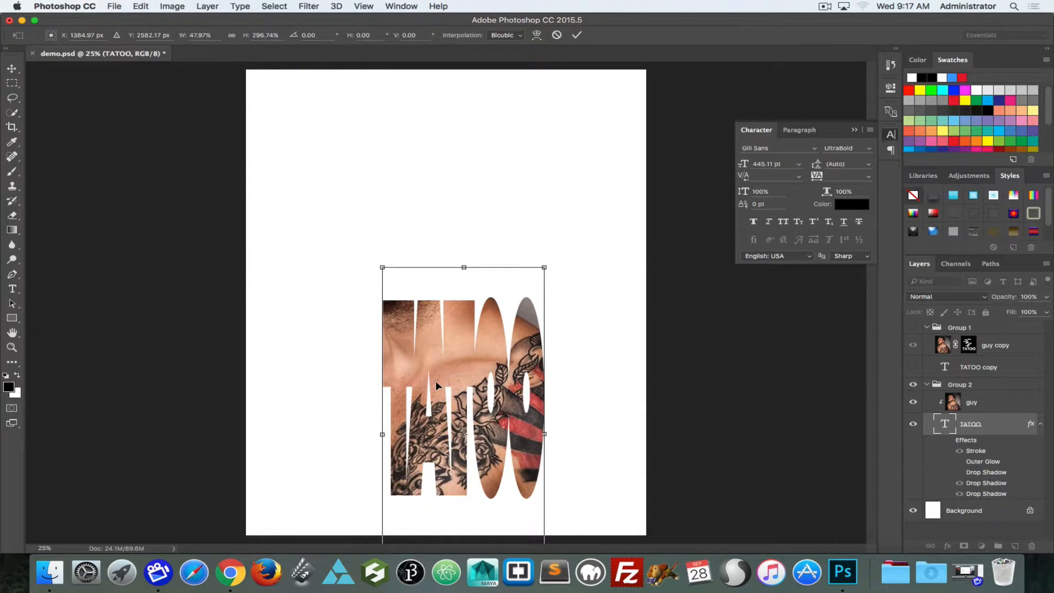
key("Escape")
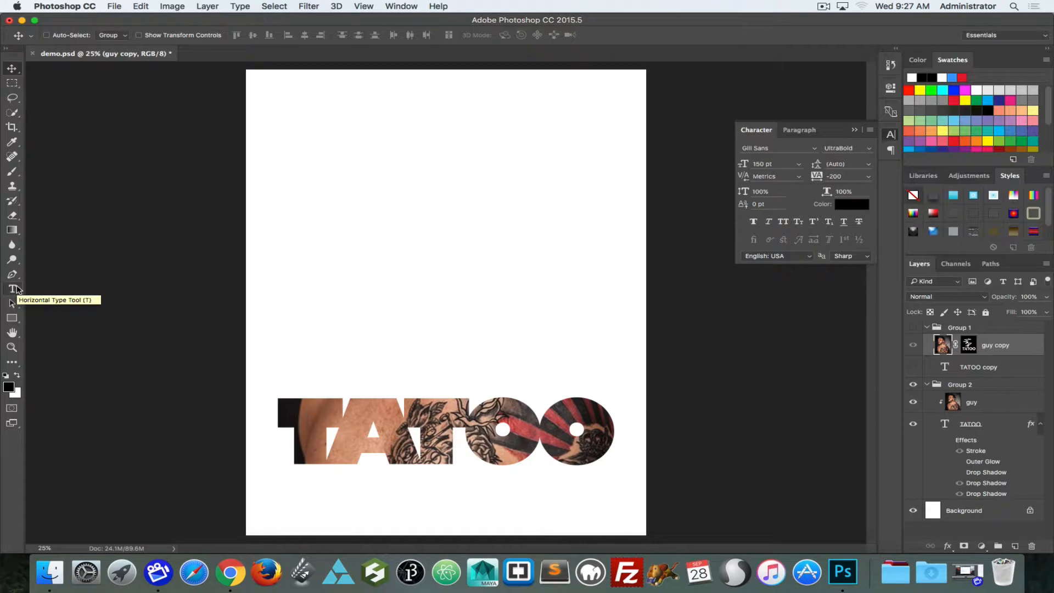
- Add the horizontal text "Type is awesome" in the empty upper part of the page
left_click(17, 289)
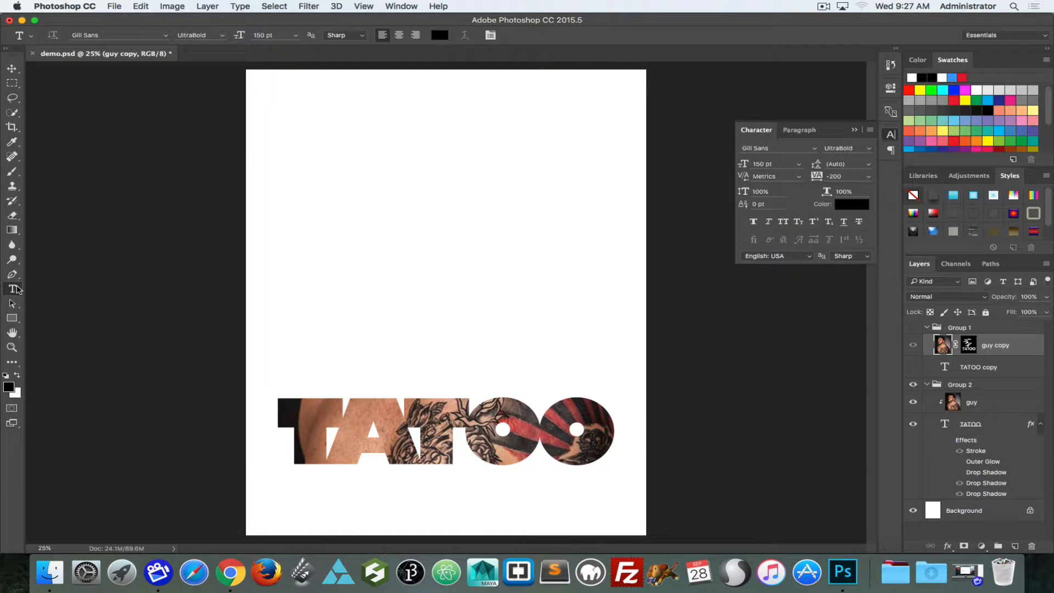
left_click(17, 289)
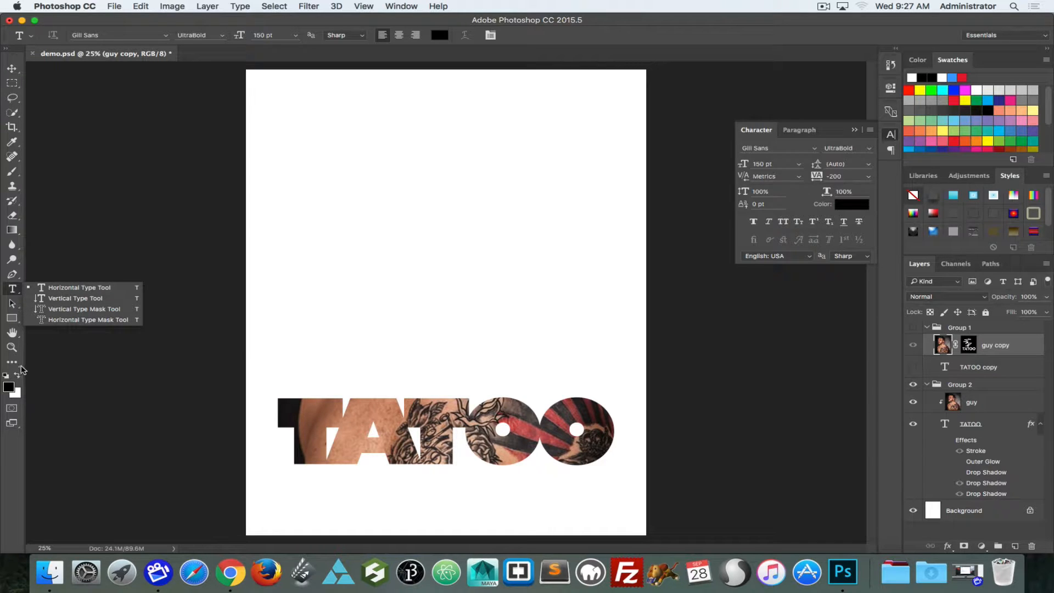
left_click(61, 291)
left_click(319, 207)
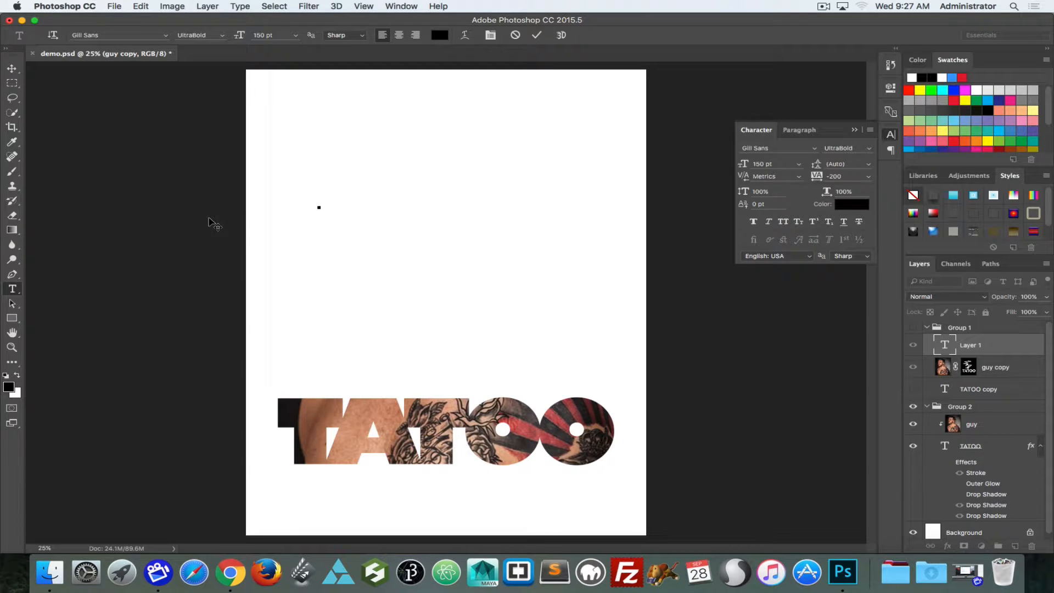
type("hello worl")
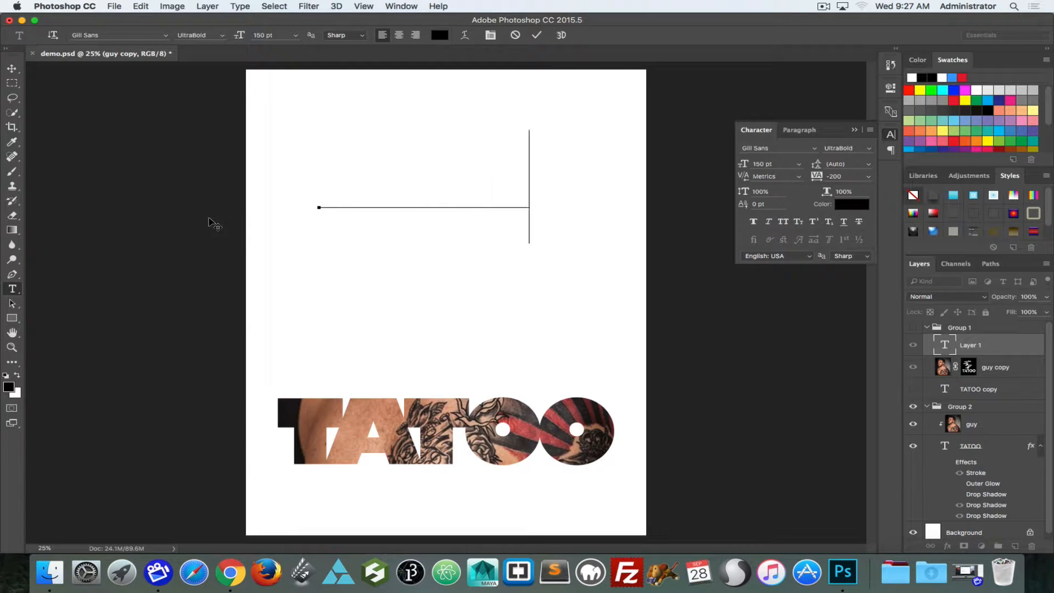
type("d")
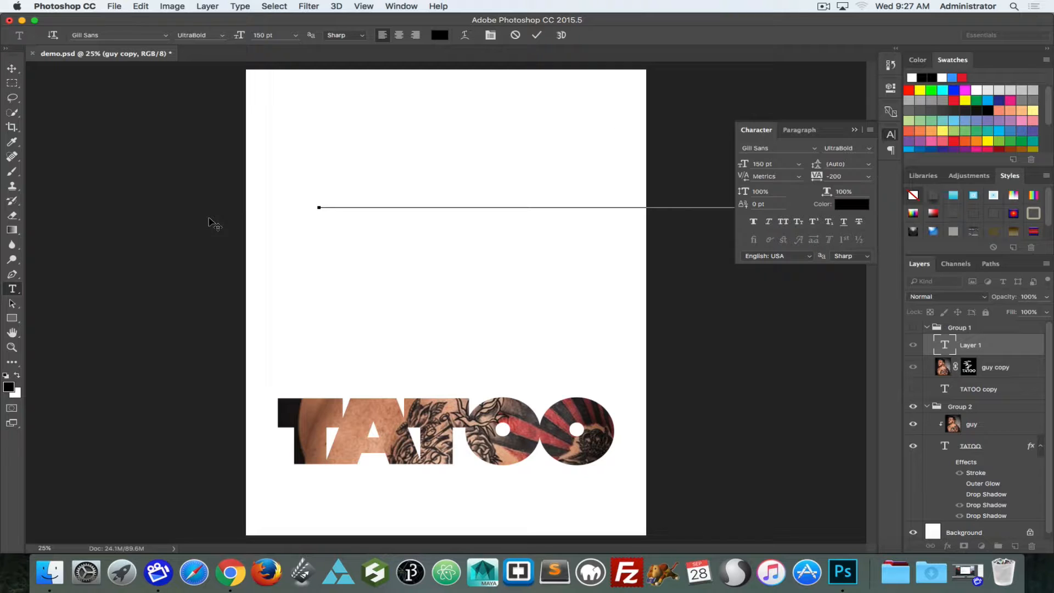
- Move the "Type is awesome" layer out of Group 1 to the top of the layer stack, with Group 1 hidden
left_click(915, 330)
left_click(914, 328)
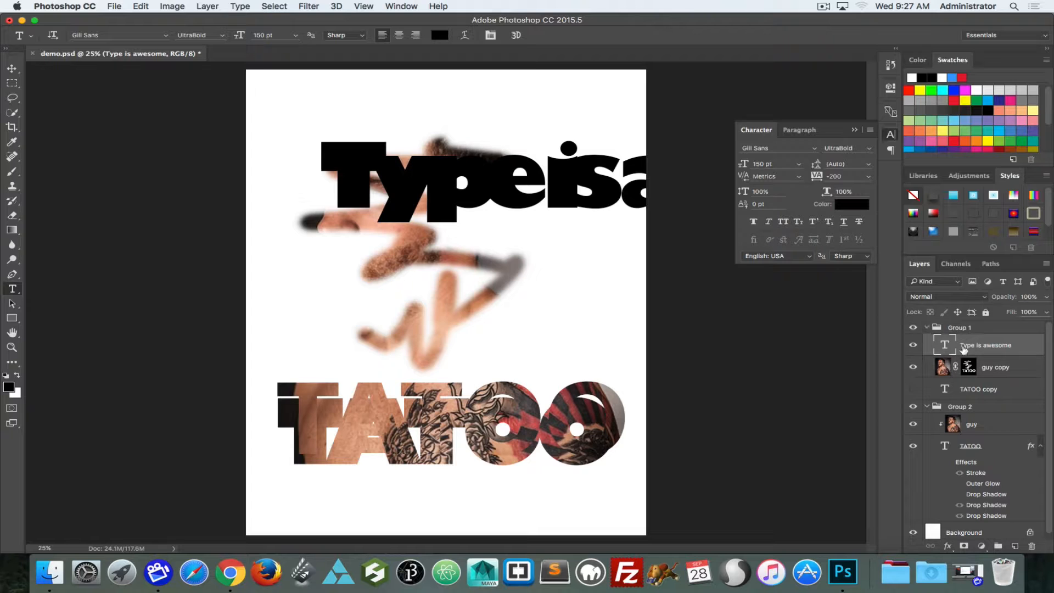
left_click_drag(947, 352, 936, 327)
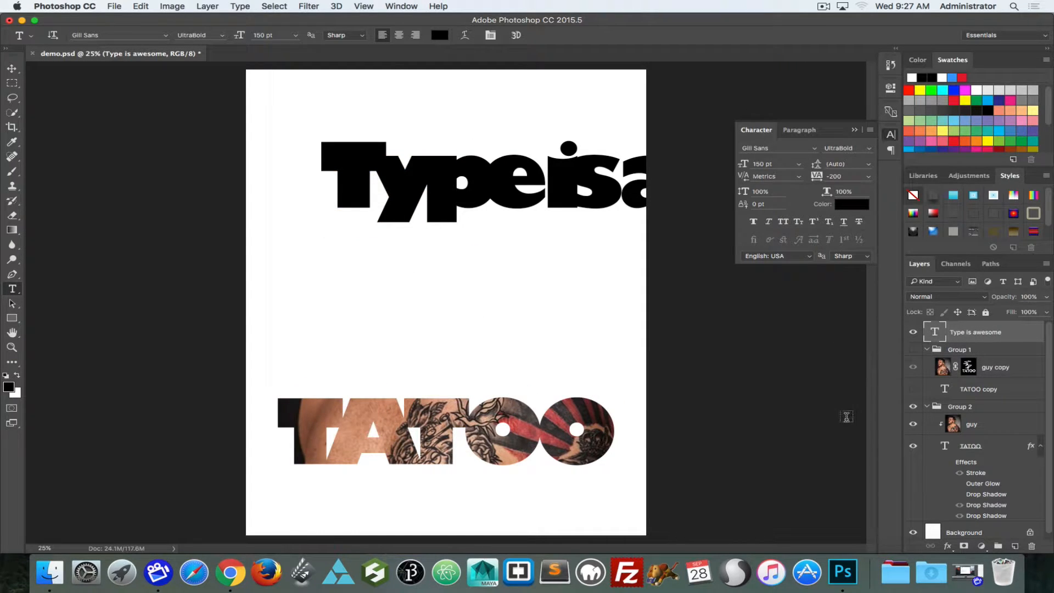
- Break the text onto a second line after "Type" and restyle both lines with 0 tracking and a 72 pt size
left_click(542, 180)
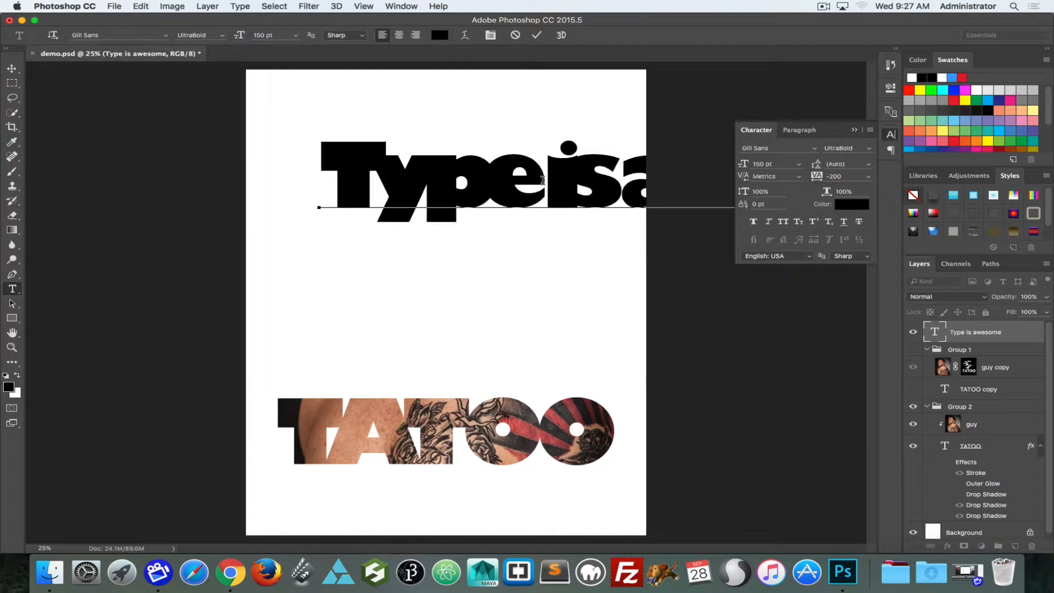
key("Return")
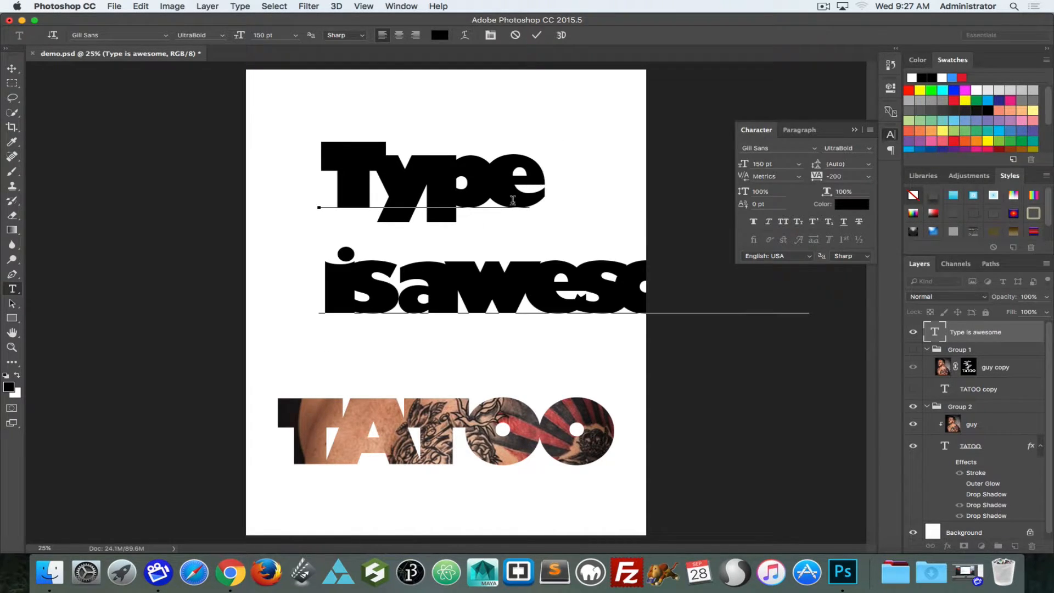
key("super+a")
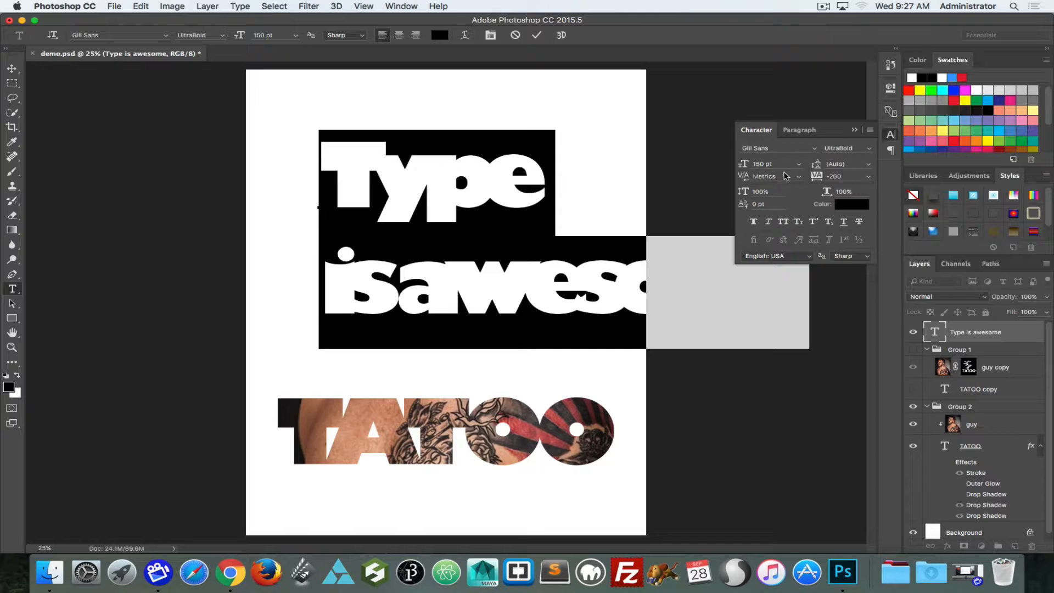
left_click(869, 177)
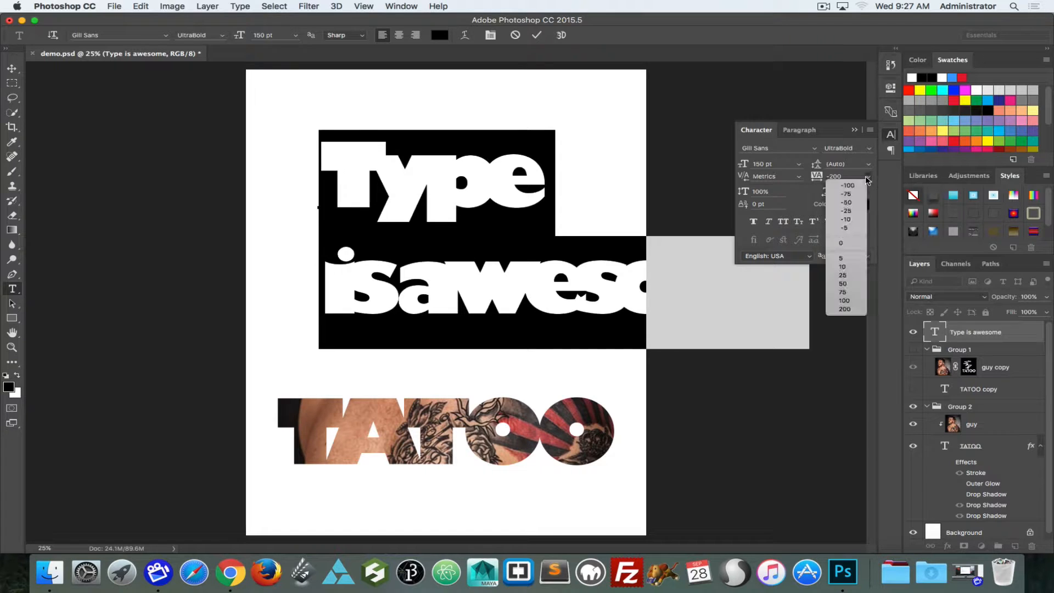
left_click(854, 243)
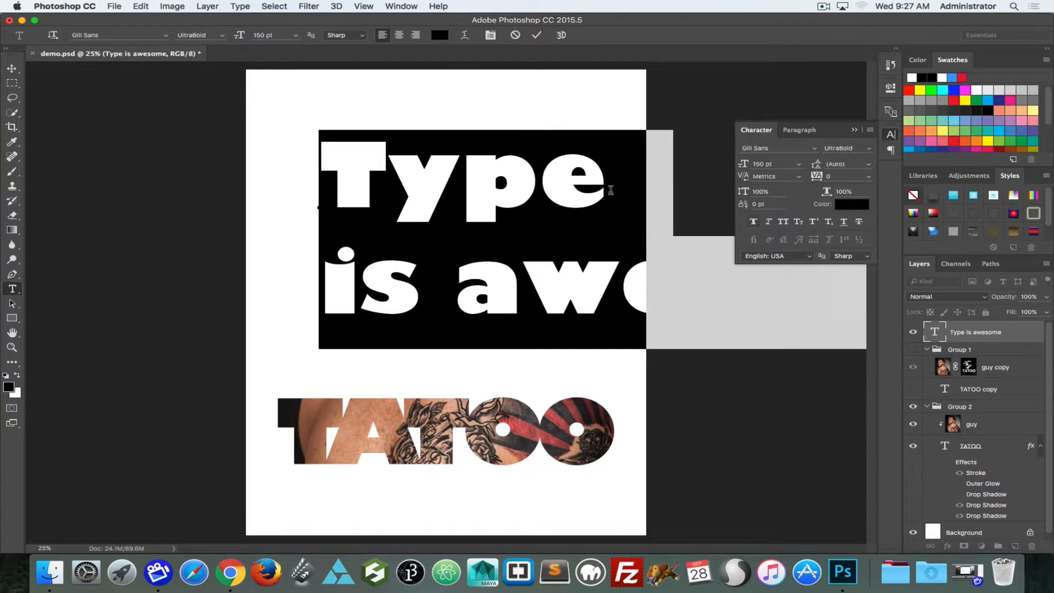
left_click(799, 164)
left_click(772, 306)
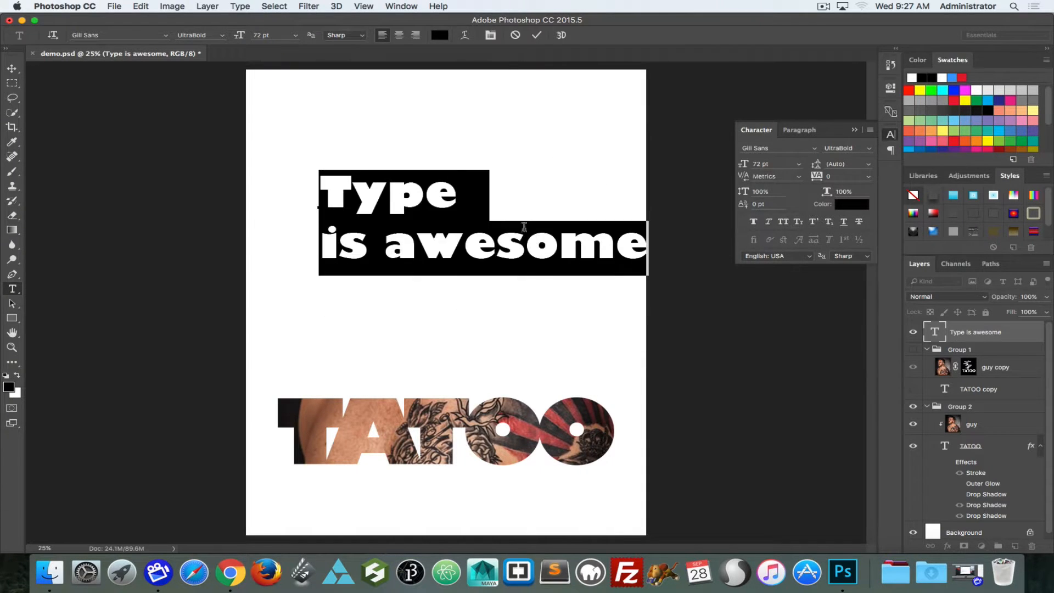
- Try center and right alignment on the two lines of text and return them to left alignment
left_click(799, 131)
left_click(771, 151)
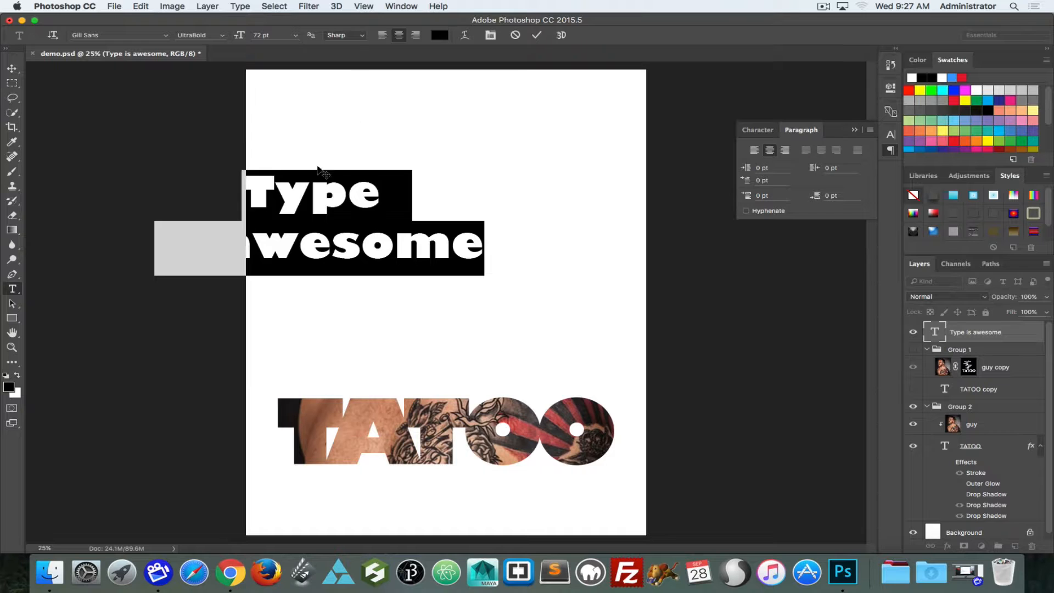
left_click(787, 151)
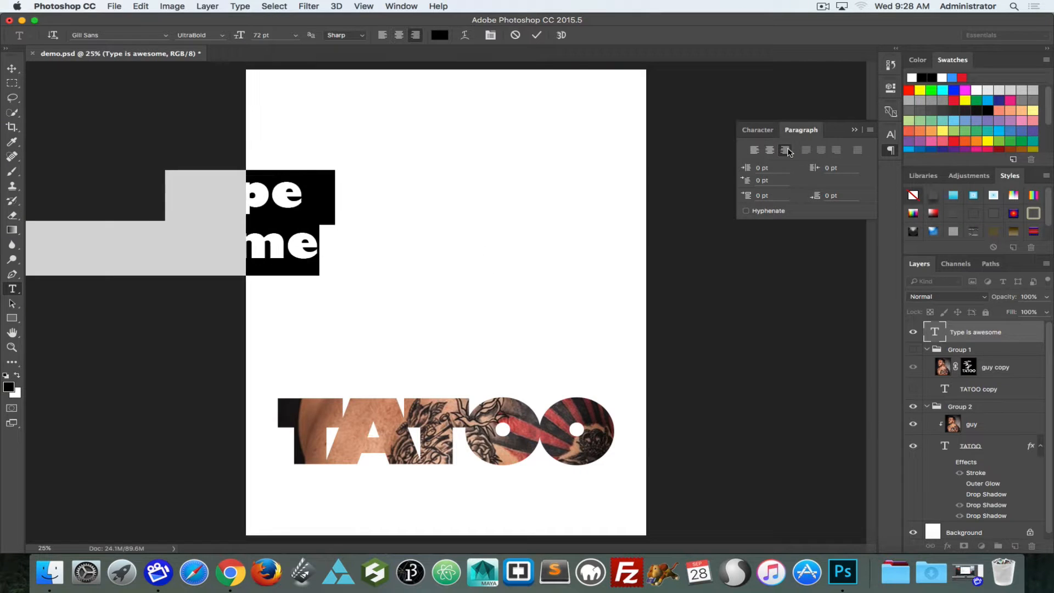
left_click(755, 151)
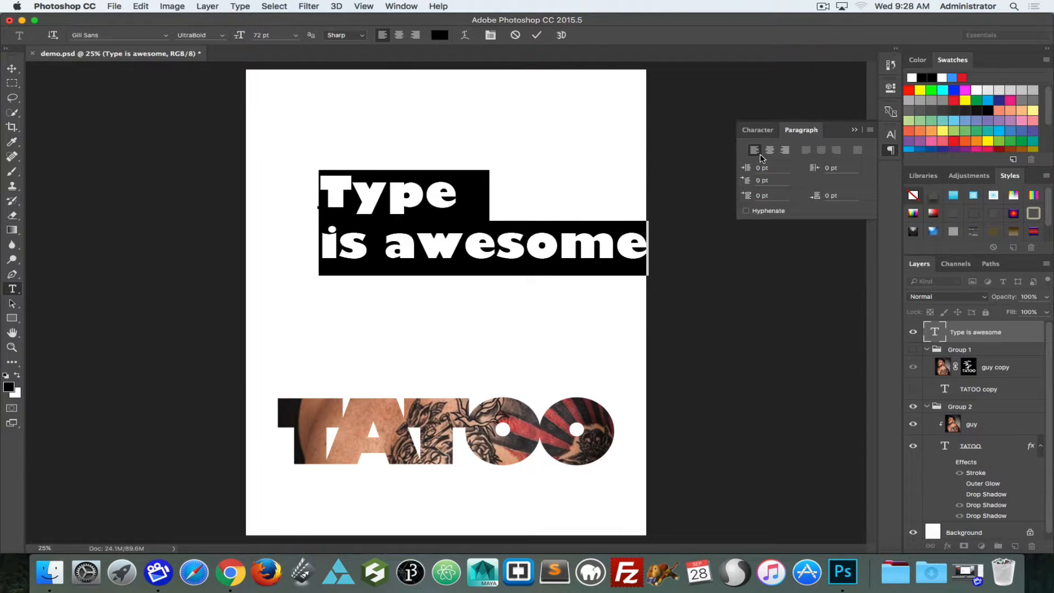
- Center-align the two lines and move the text to the top middle of the page
left_click(770, 151)
left_click(12, 68)
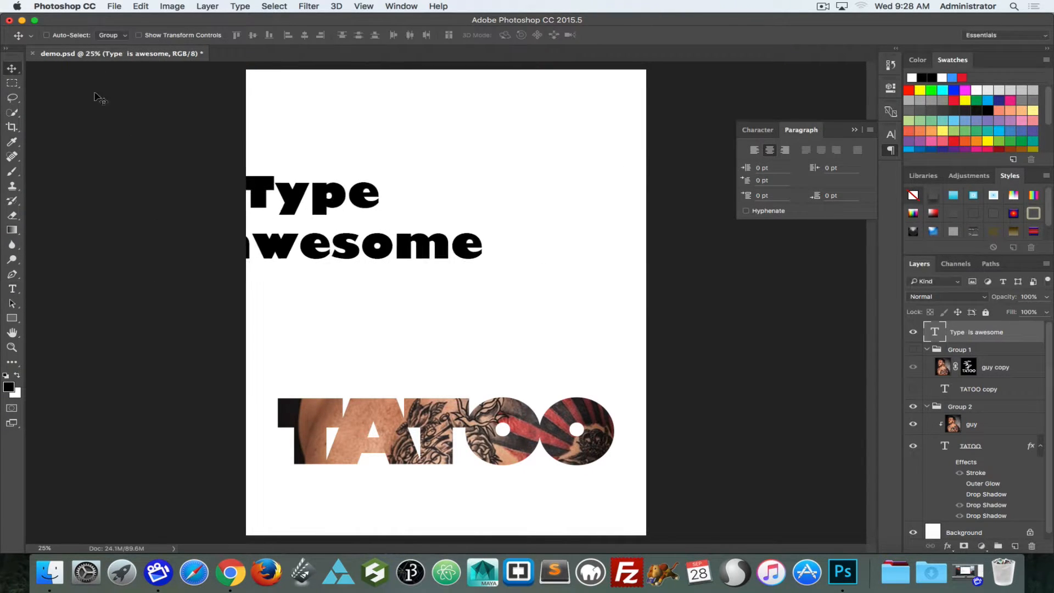
left_click_drag(334, 196, 454, 114)
- Add the vertical text "scary" and place it in the middle of the page between "is awesome" and TATOO
left_click(12, 289)
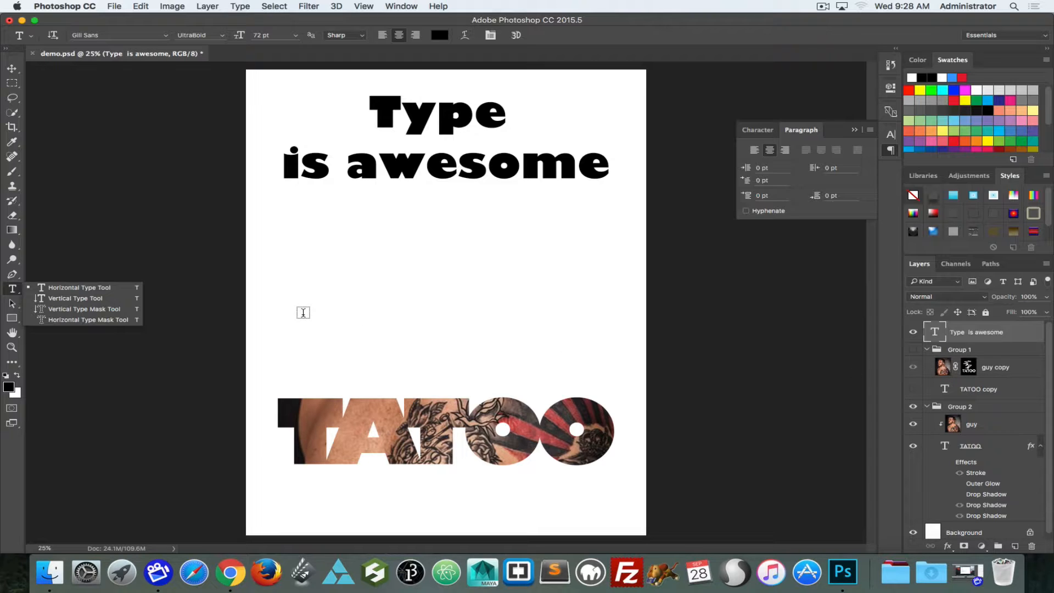
left_click(60, 298)
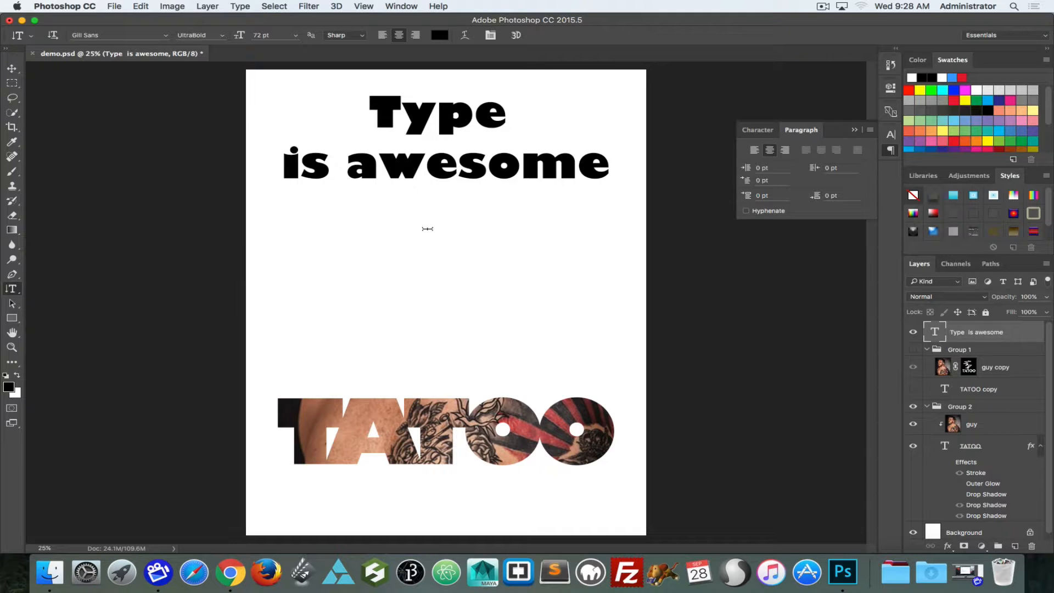
left_click(337, 232)
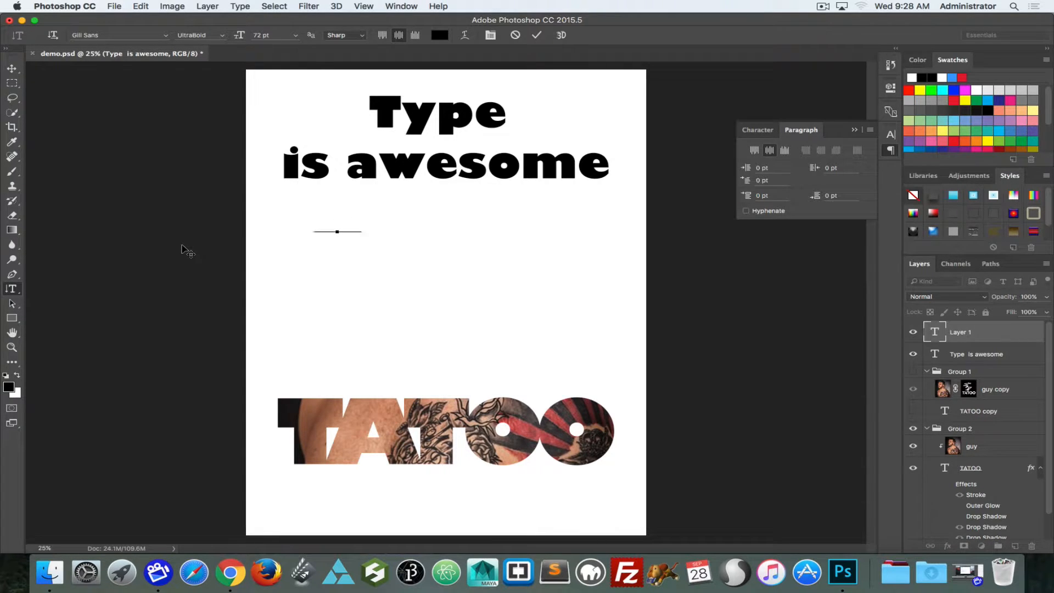
type("Scary")
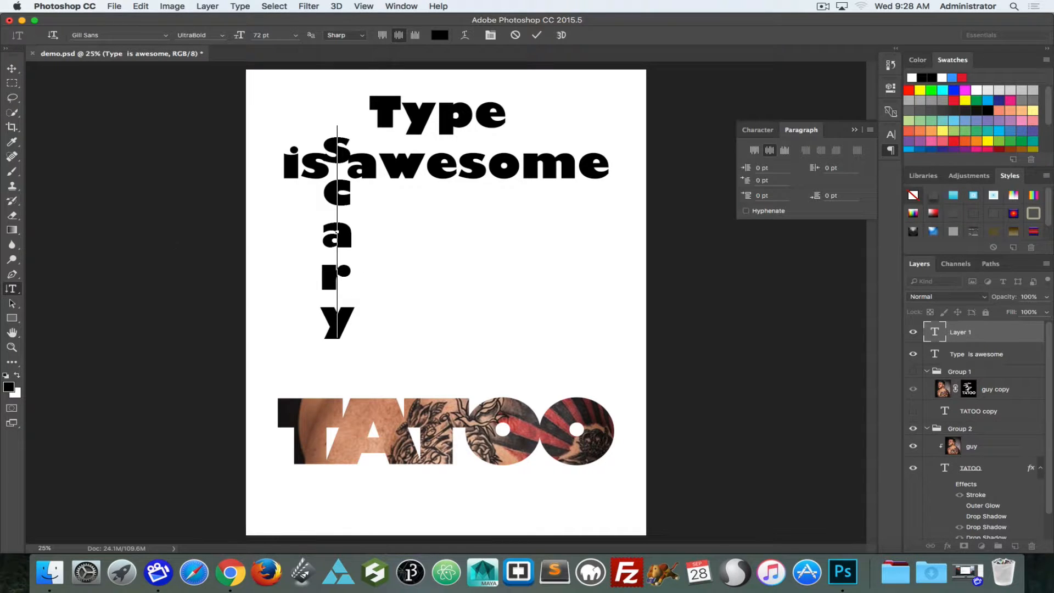
left_click(11, 68)
left_click_drag(359, 203, 450, 254)
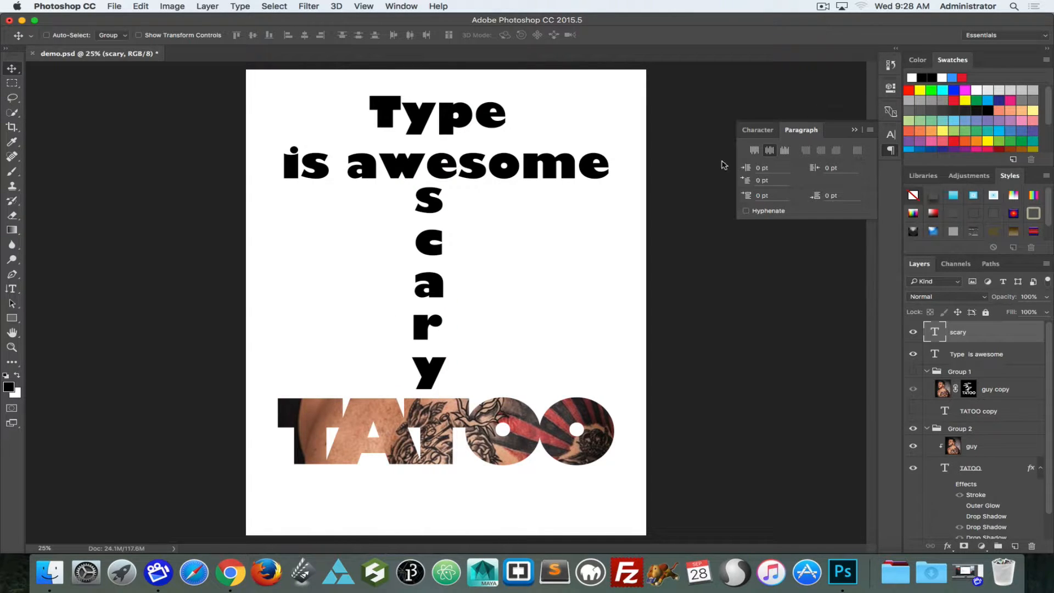
- Tighten the vertical word's tracking to -100
left_click(757, 130)
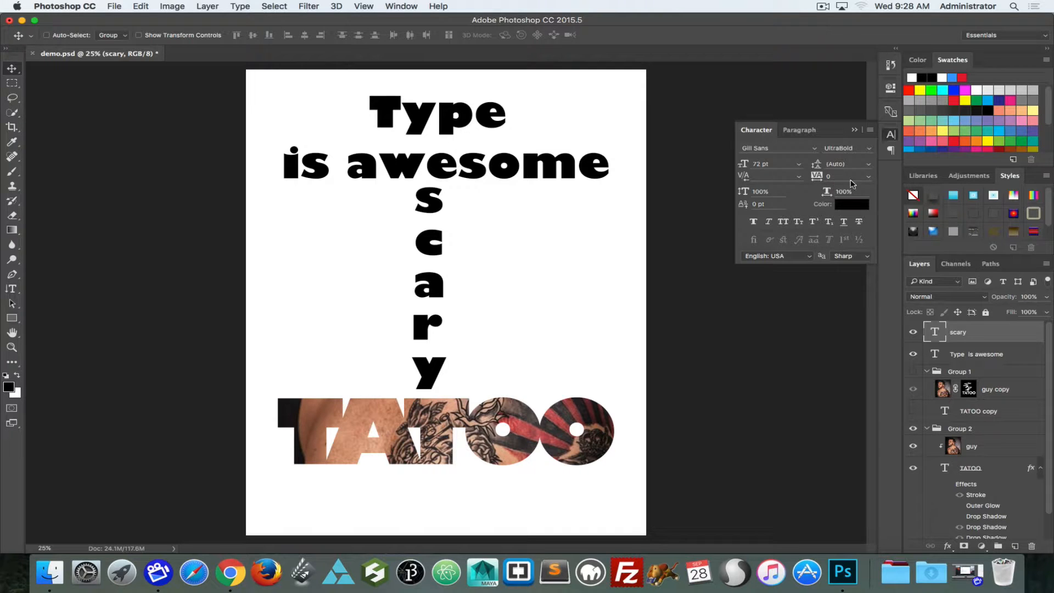
left_click(869, 176)
left_click(850, 186)
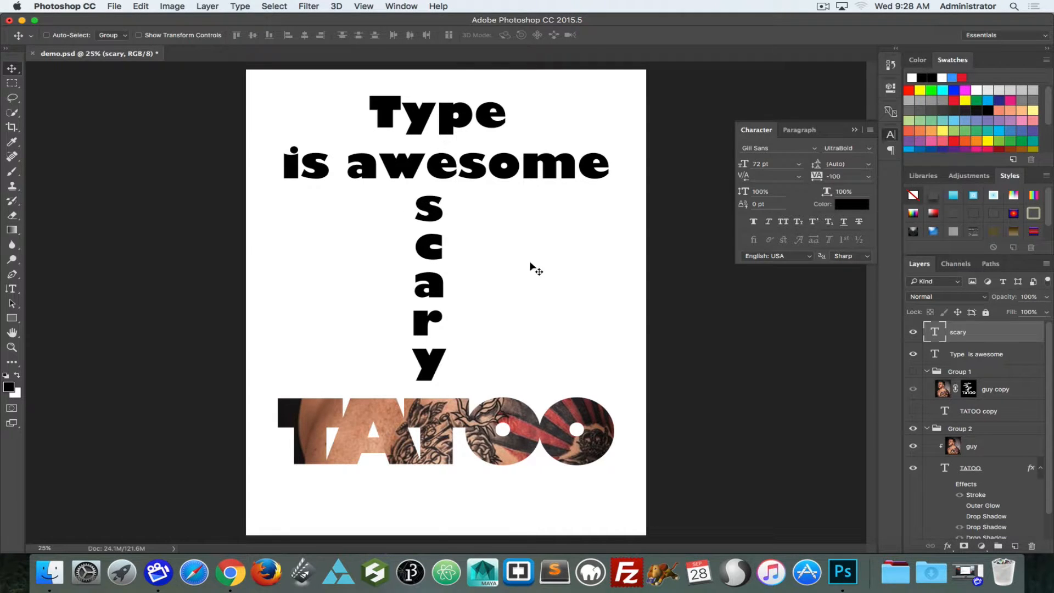
left_click(869, 177)
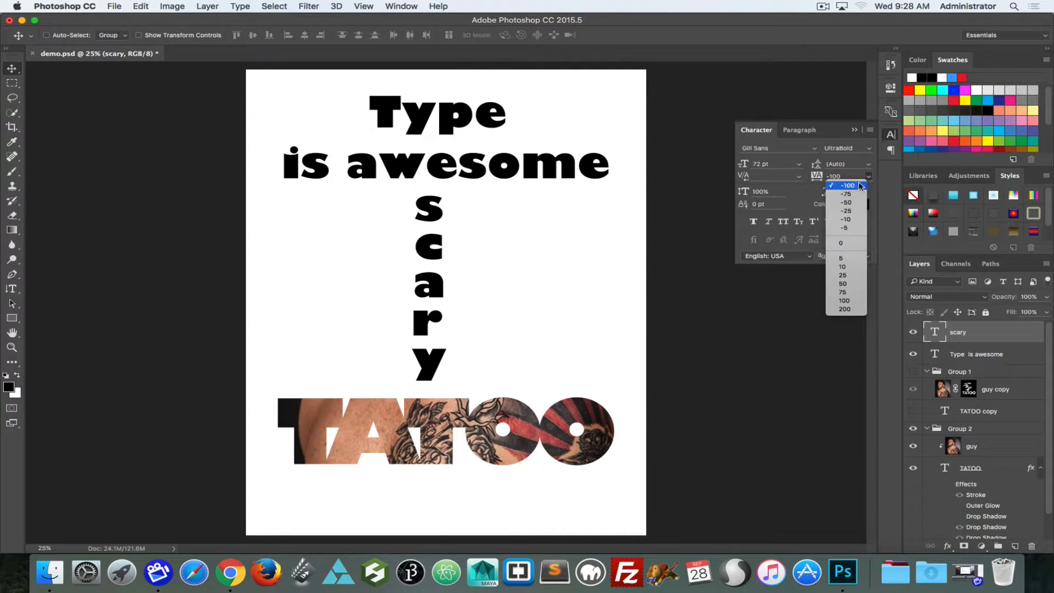
left_click(845, 176)
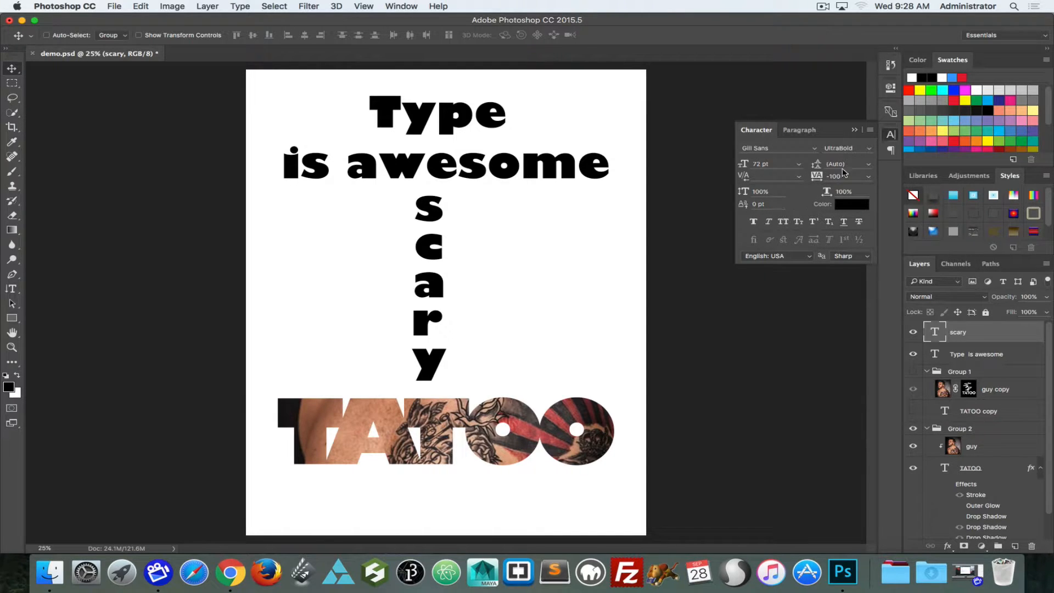
- Try 30 pt leading on the vertical word and set it back to Auto
left_click(868, 164)
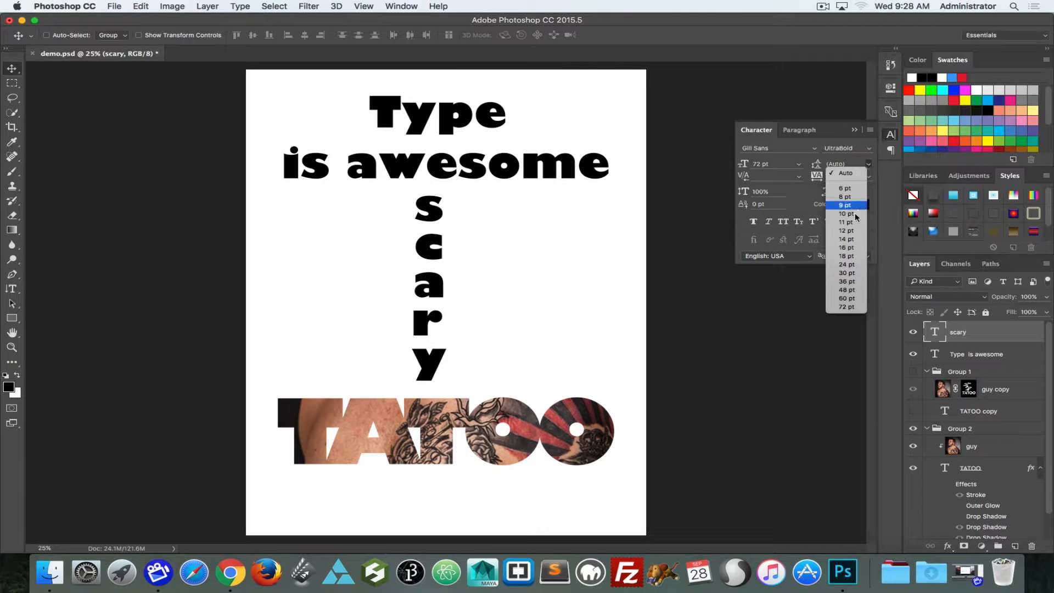
left_click(846, 276)
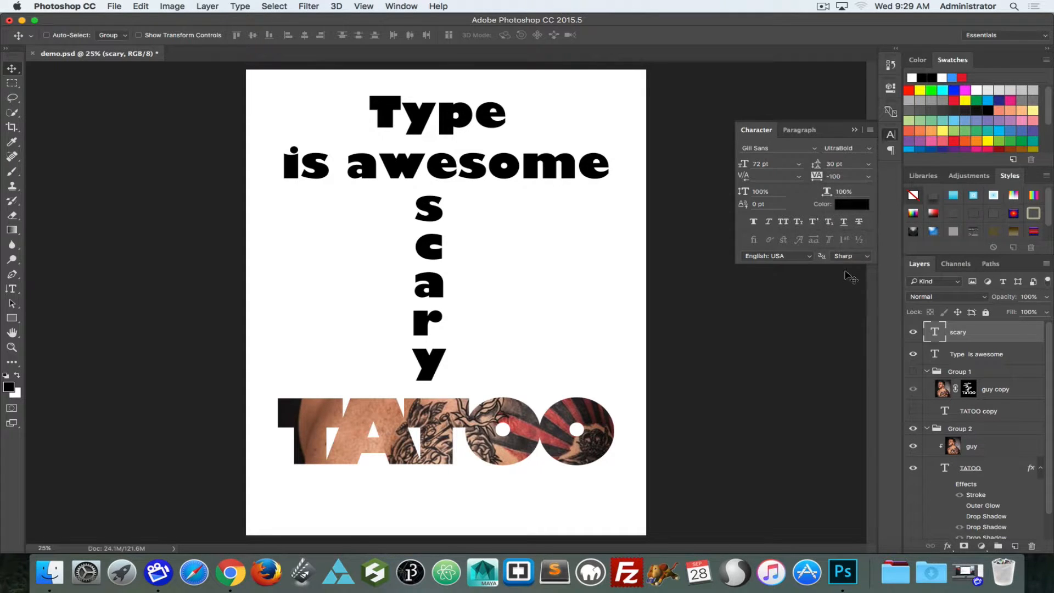
left_click(868, 164)
left_click(846, 173)
- Try 6 pt leading on the "Type is awesome" text layer and set it back to Auto
left_click(984, 356)
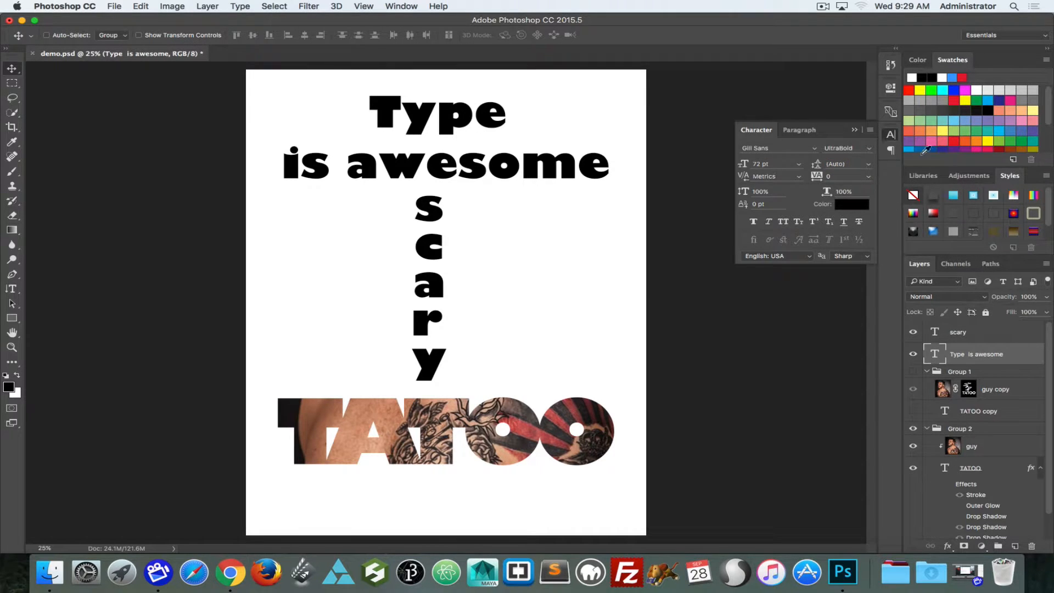
left_click(873, 168)
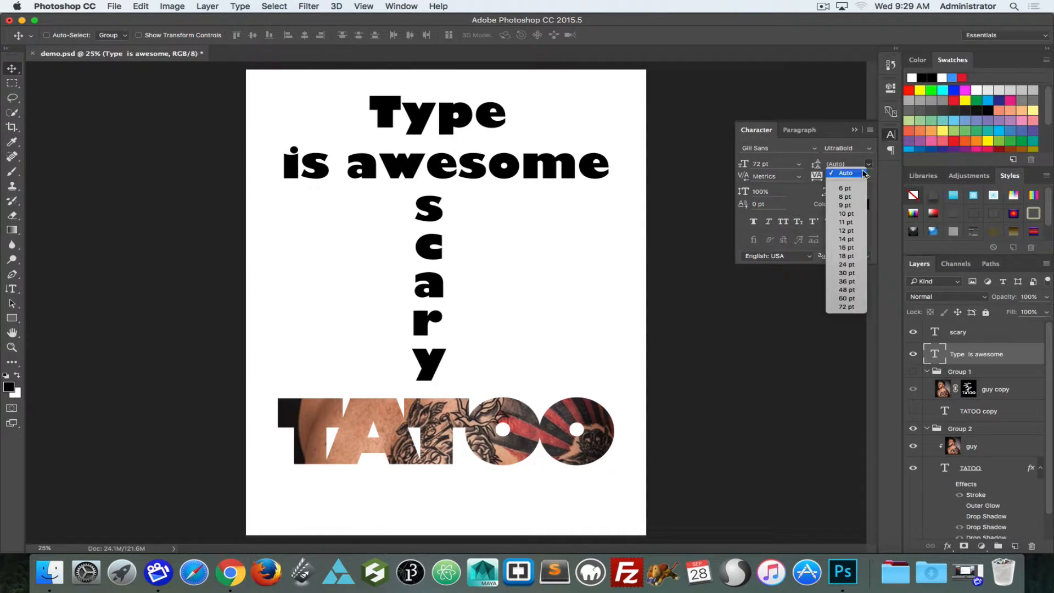
left_click(846, 188)
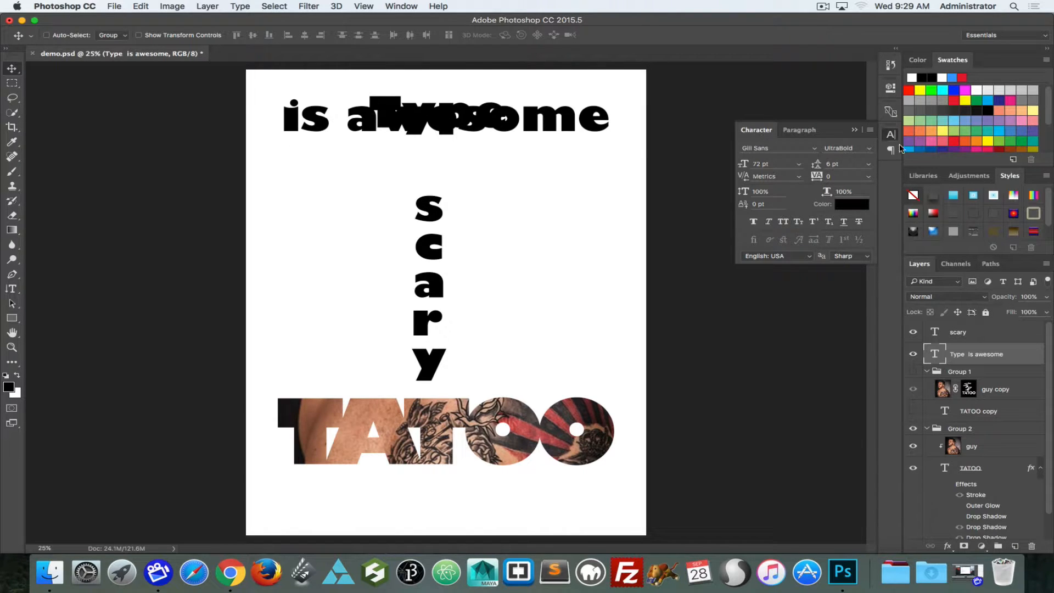
left_click(868, 164)
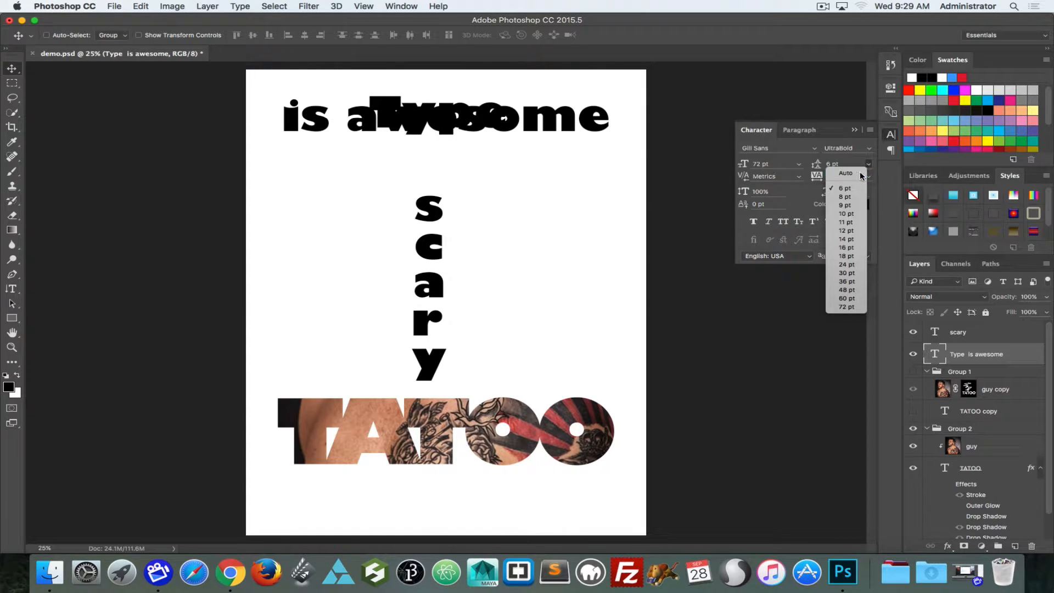
left_click(846, 173)
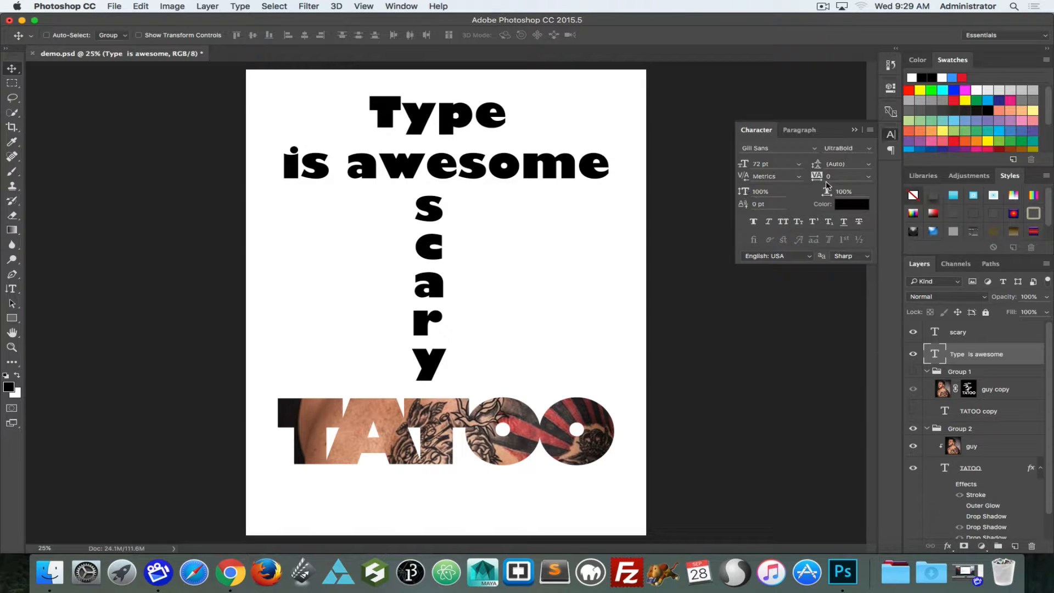
- Hide the scary layer, and try rasterizing the "Type is awesome" text layer before undoing the rasterization
left_click(944, 328)
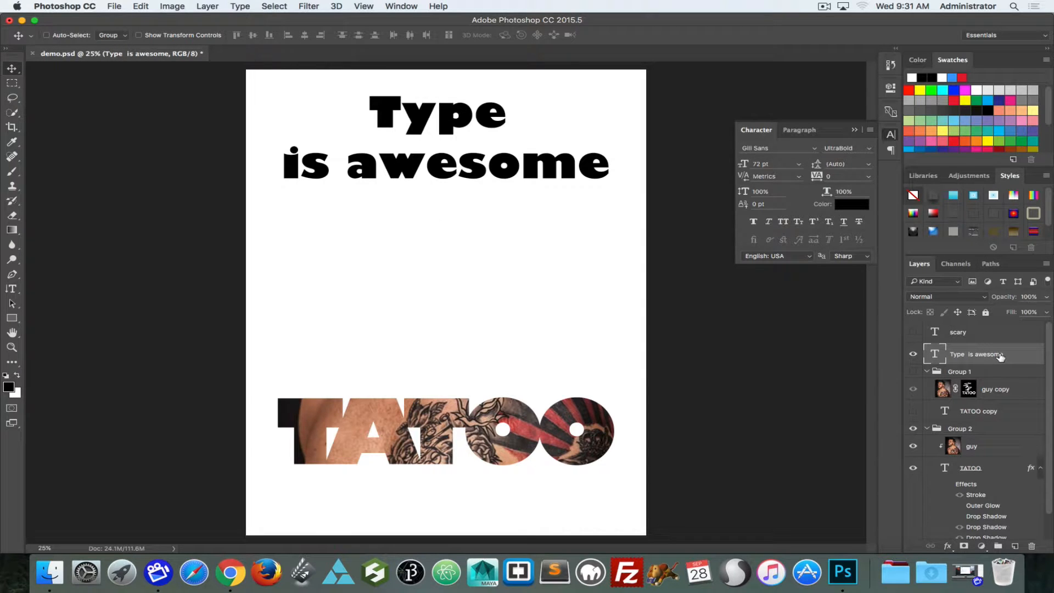
left_click(310, 6)
mouse_move(245, 5)
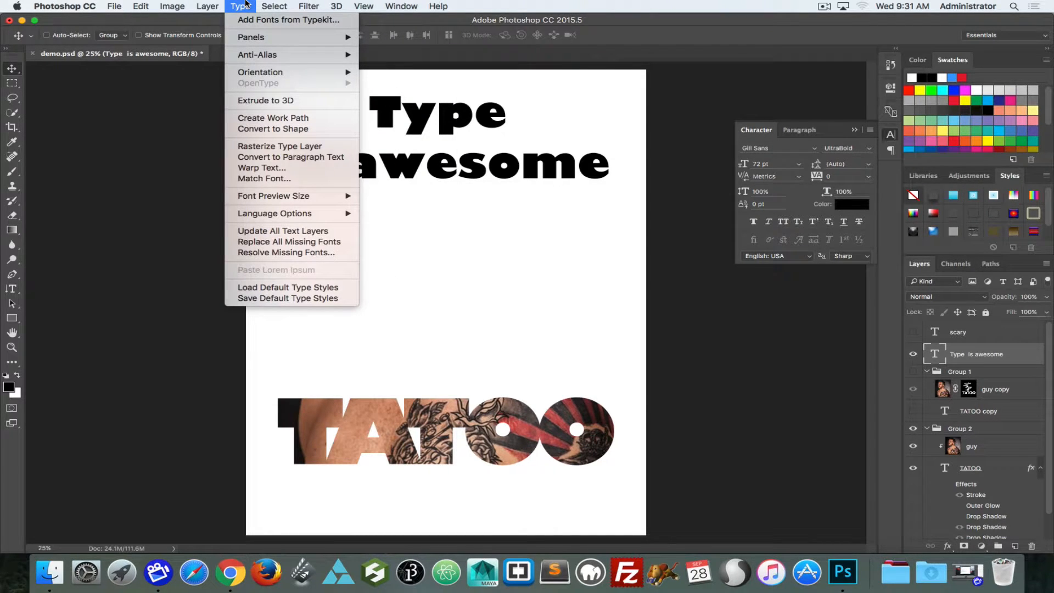
left_click(236, 146)
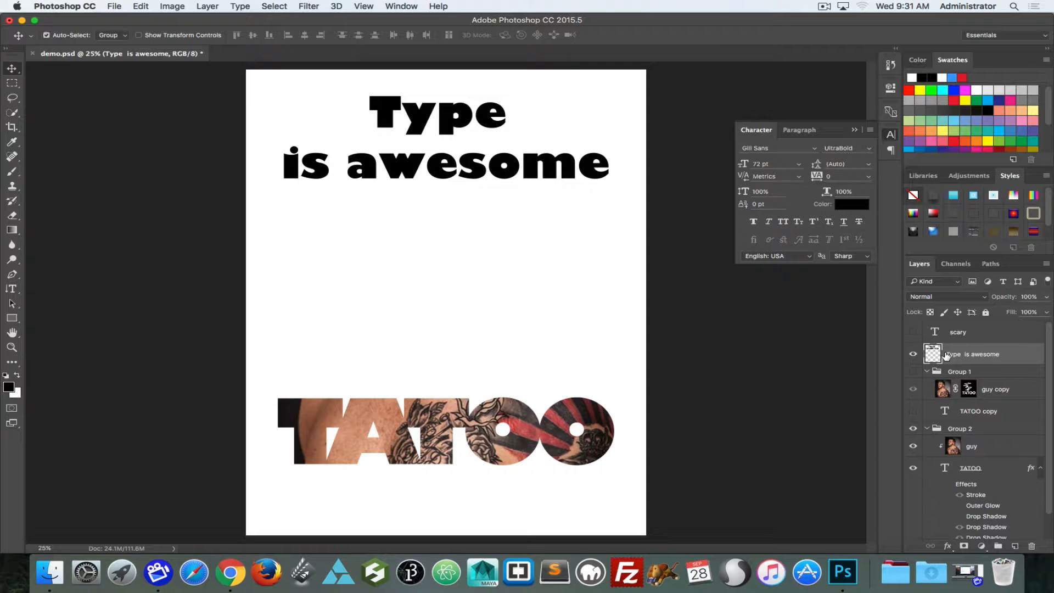
key("super+z")
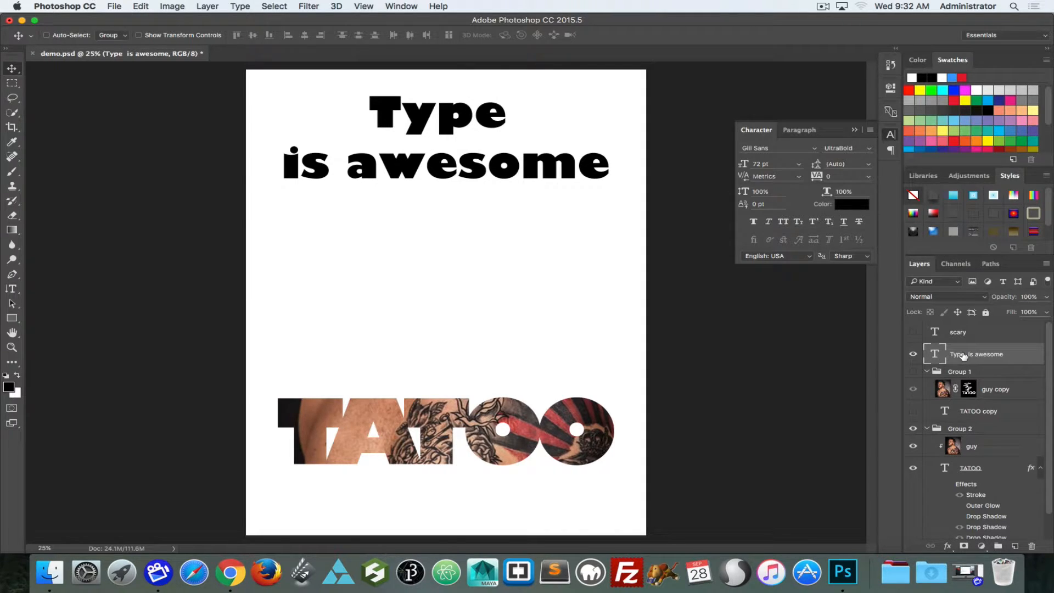
key("super+space")
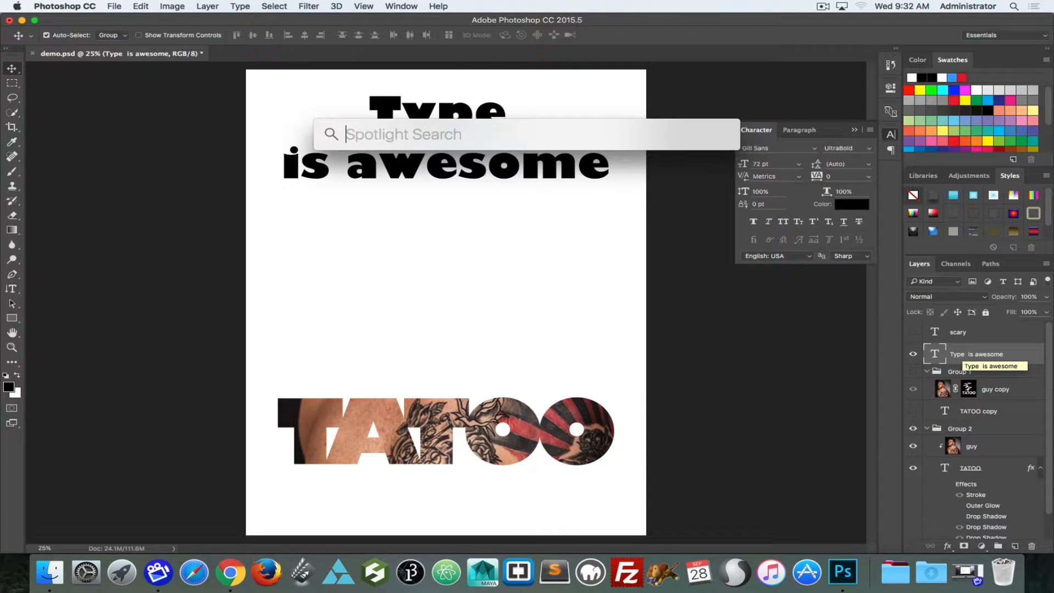
key("Escape")
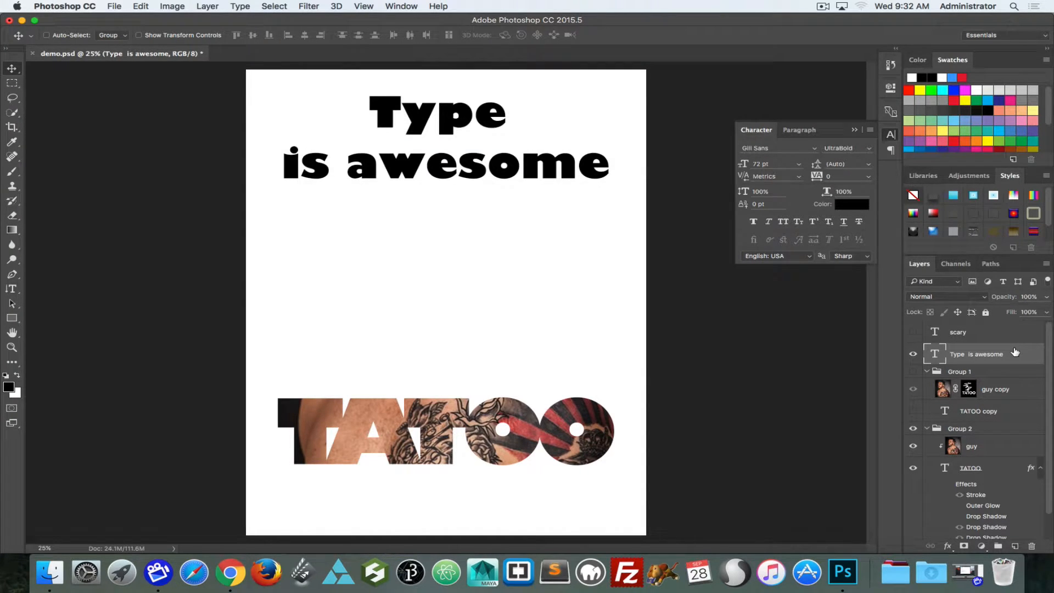
- Make a rasterized duplicate of the "Type is awesome" text layer and keep the original text layer hidden
key("super+j")
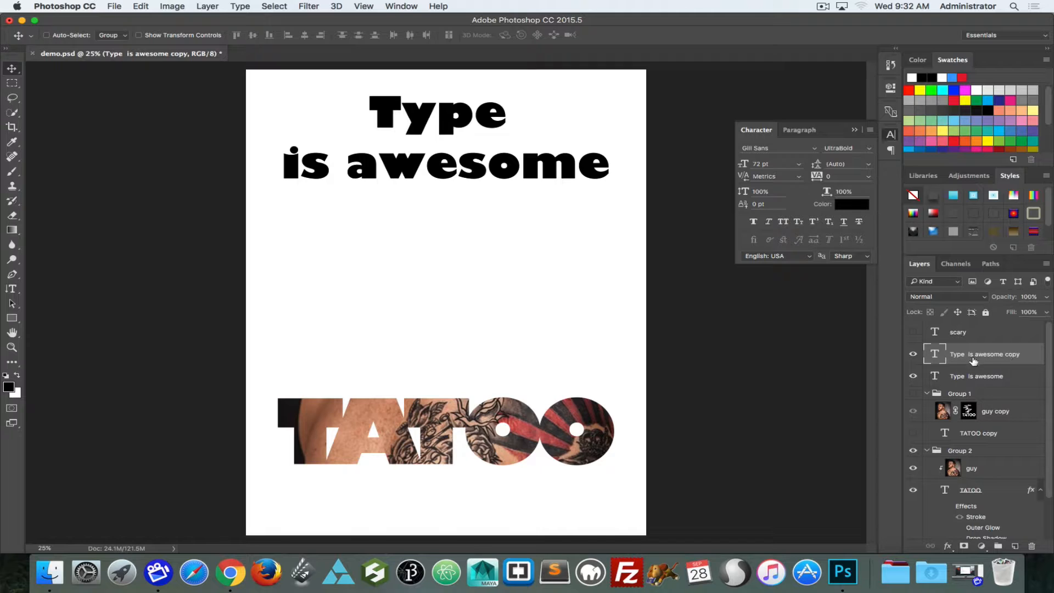
left_click(913, 376)
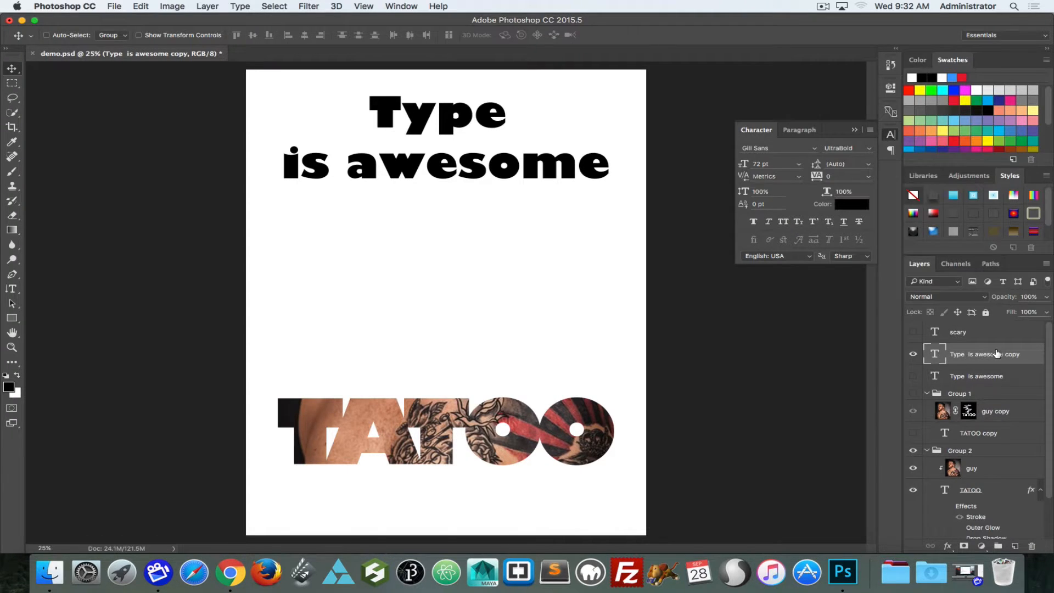
right_click(998, 353)
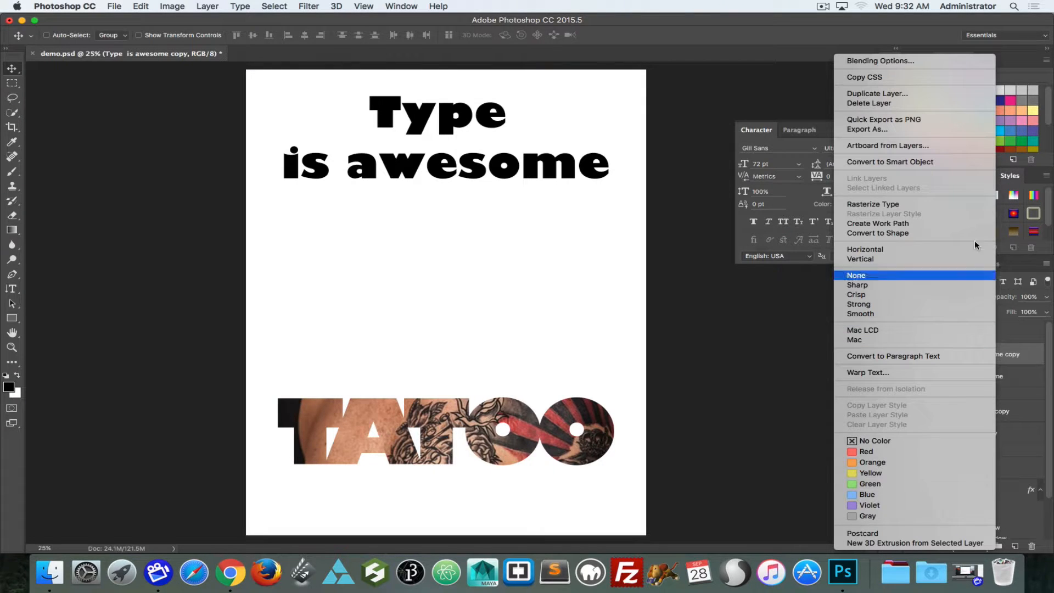
left_click(901, 204)
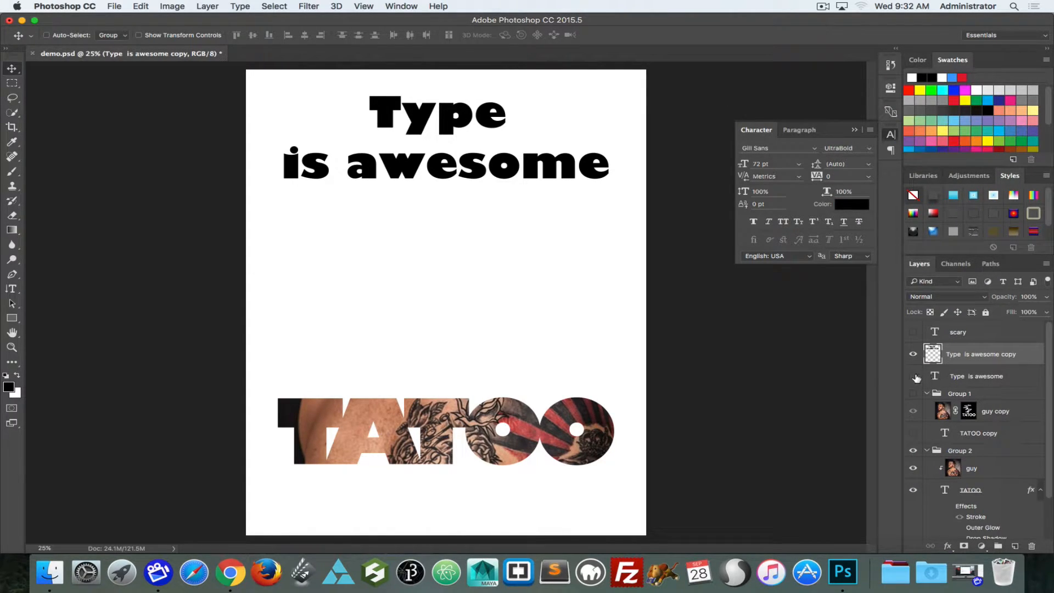
left_click(914, 377)
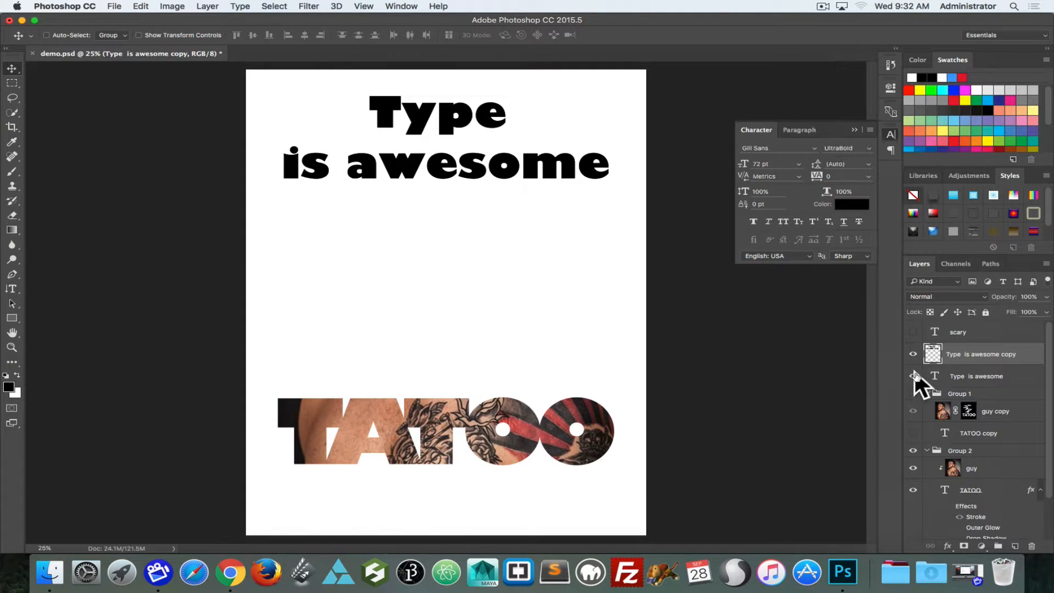
left_click(914, 377)
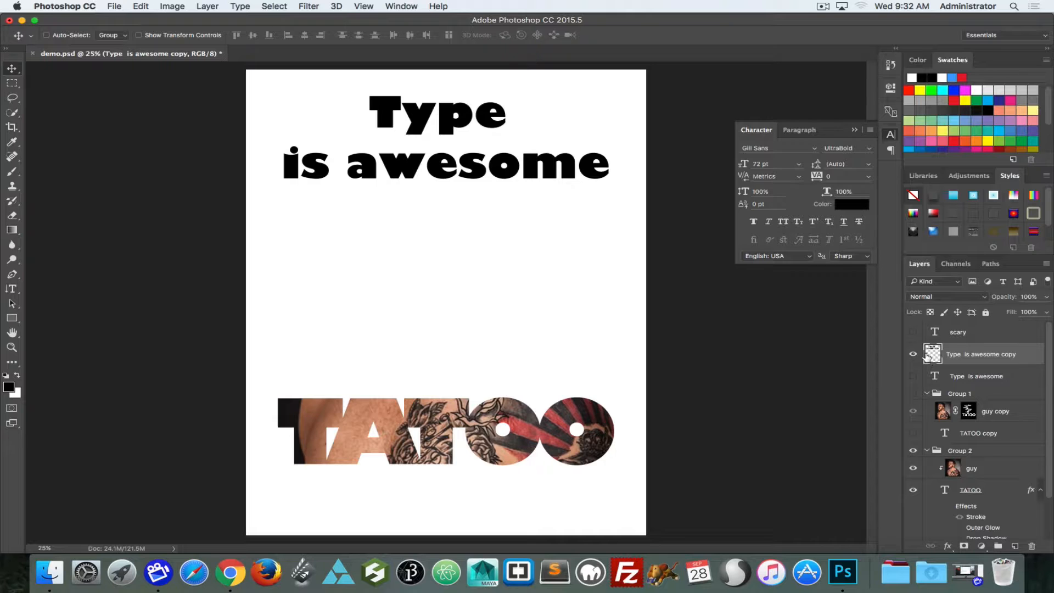
- Try enlarging the rasterized copy to about 330%, compare it with the original text layer and undo the enlargement
key("super+t")
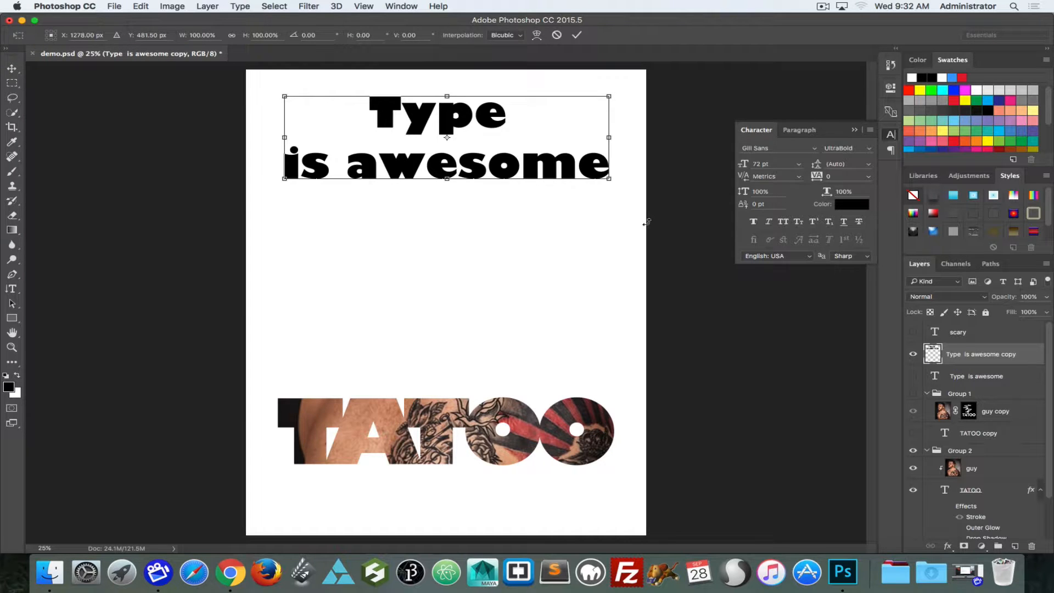
left_click_drag(609, 179, 1007, 279)
left_click_drag(614, 163, 613, 212)
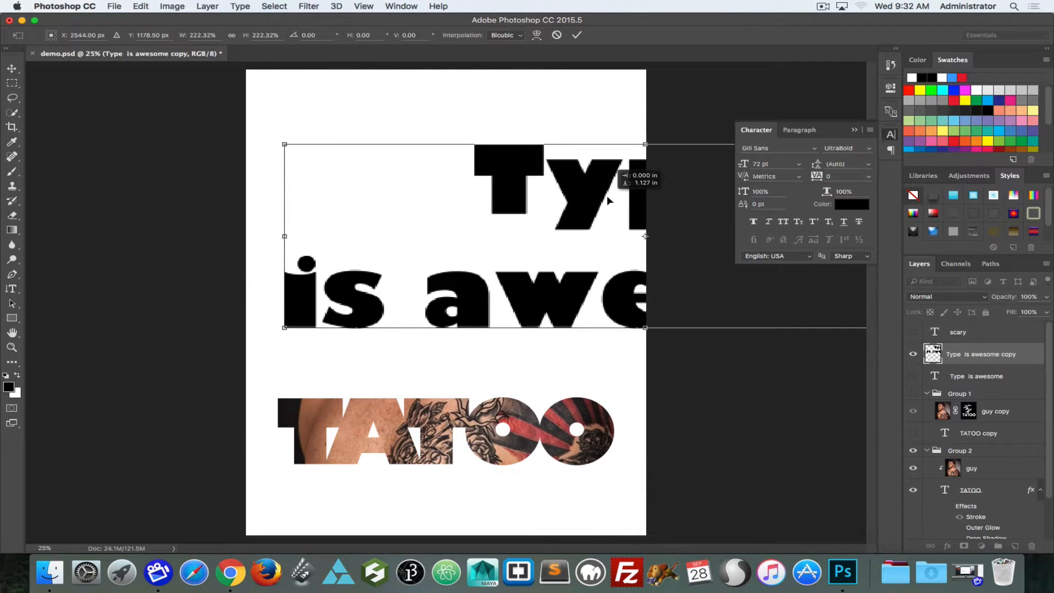
left_click_drag(281, 143, 43, 68)
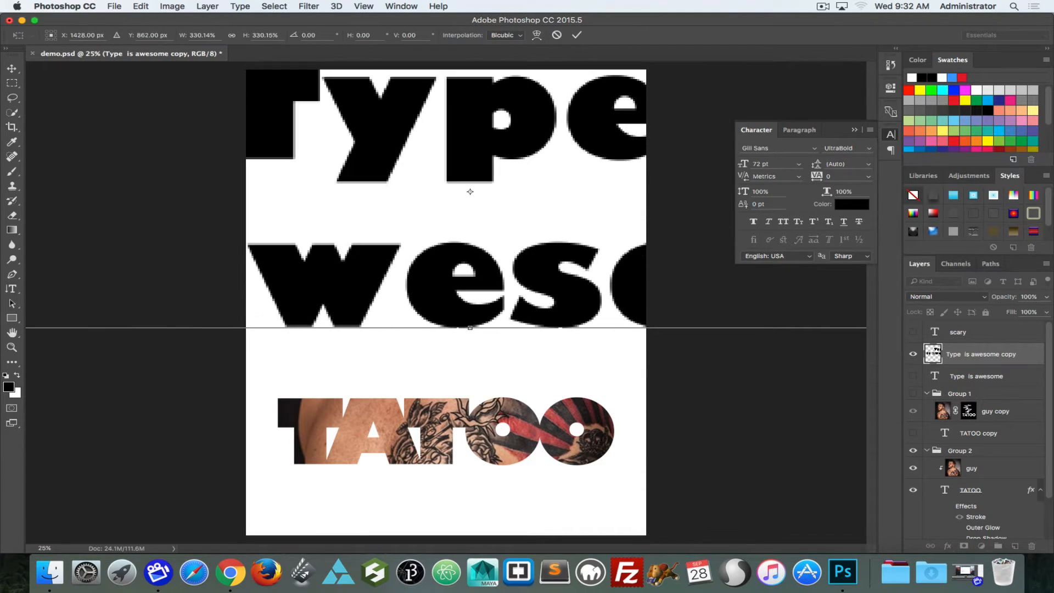
key("Return")
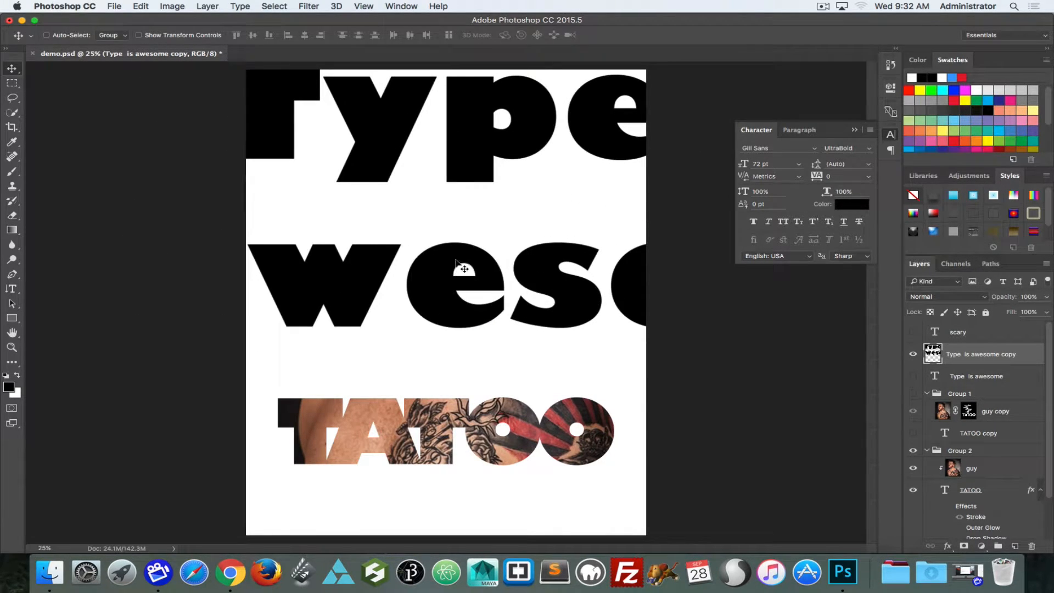
left_click(913, 376)
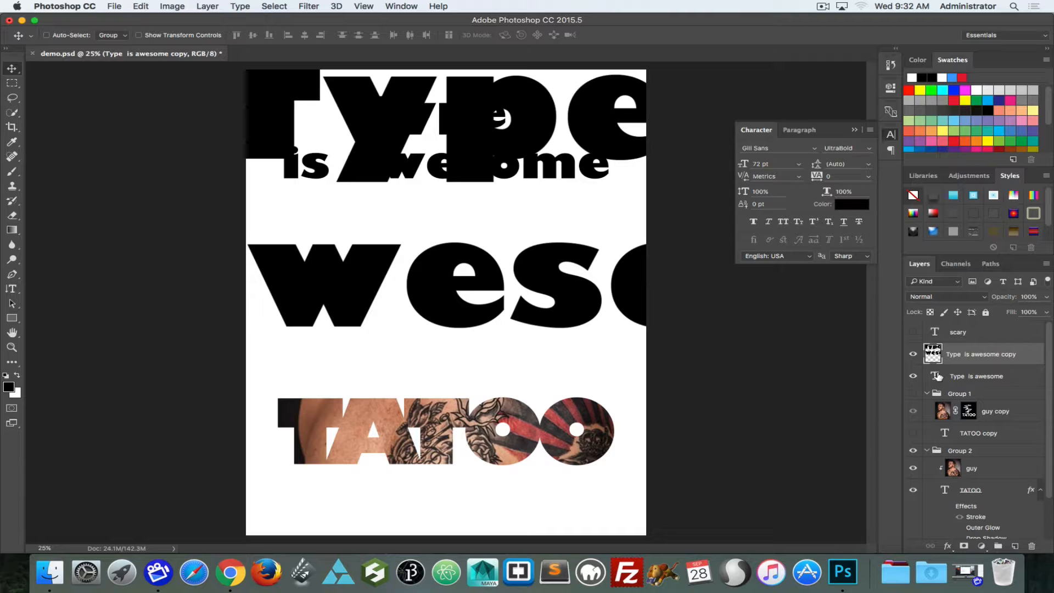
left_click(913, 376)
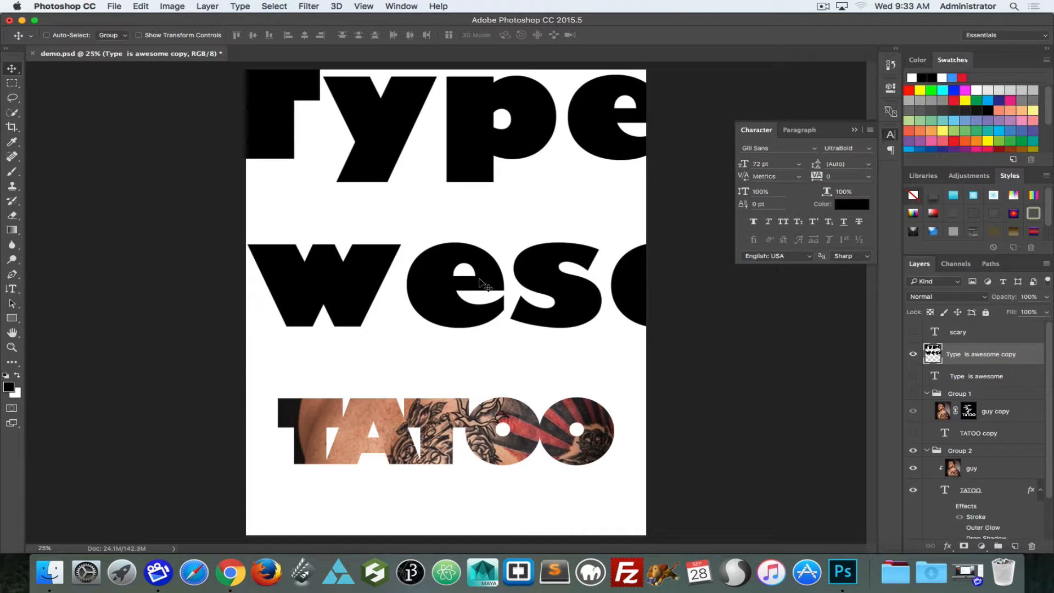
key("super+z")
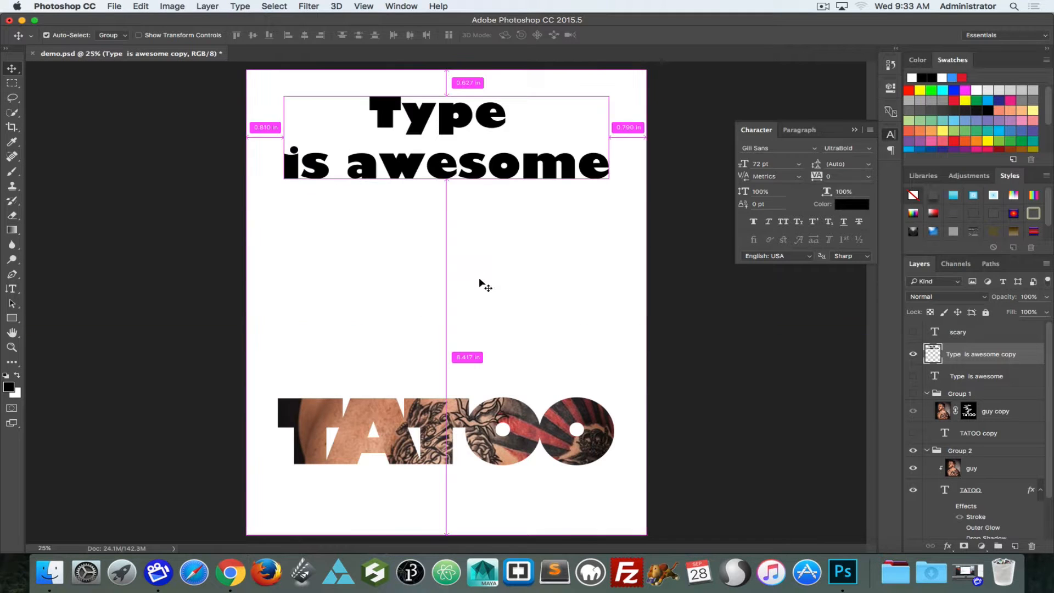
- Resample the image to a resolution of 72 pixels/inch
left_click(199, 5)
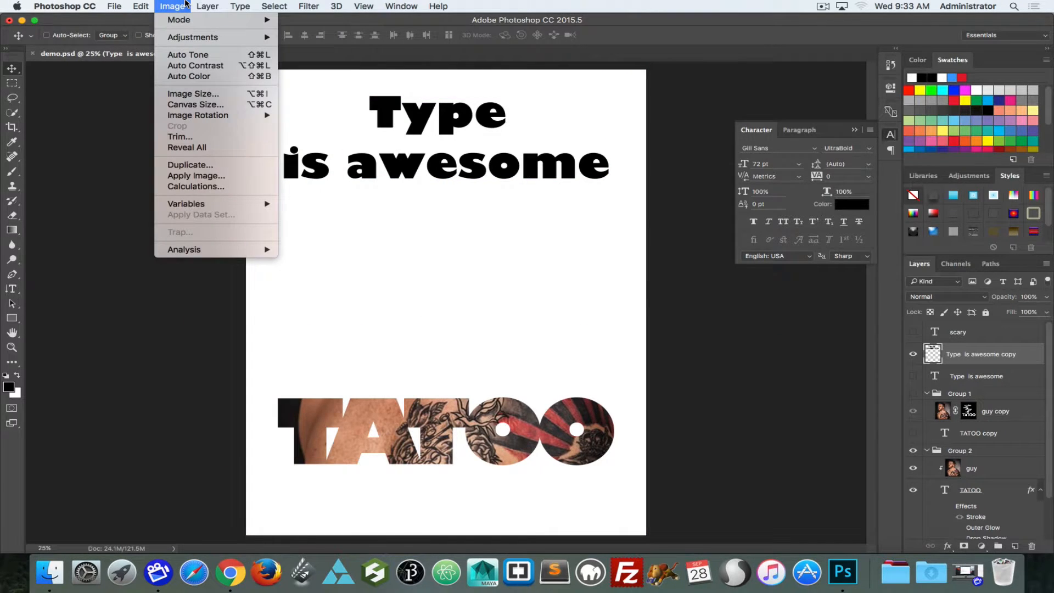
left_click(191, 95)
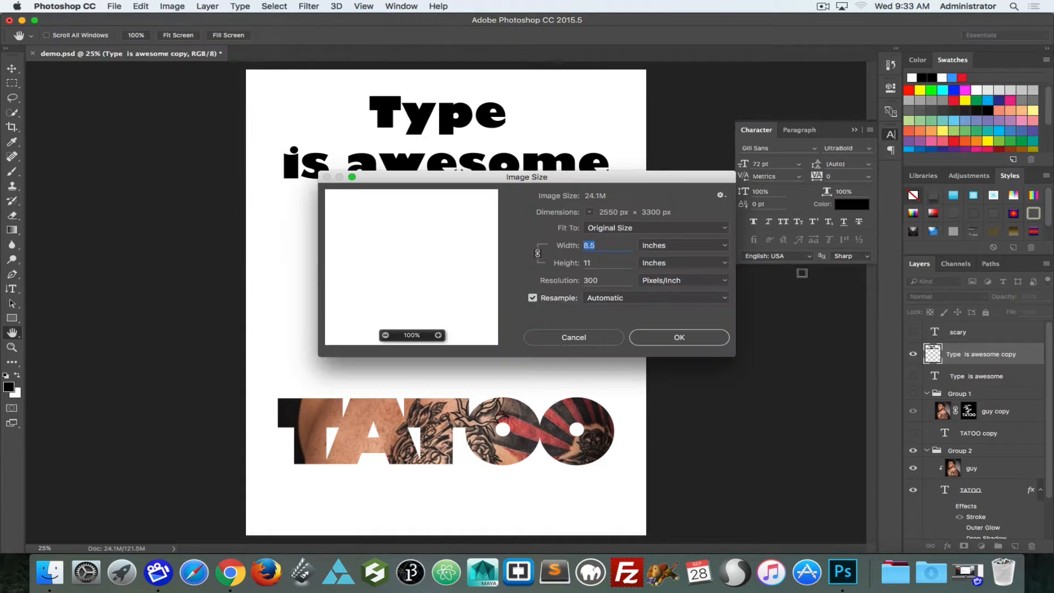
key("Tab")
key("Tab")
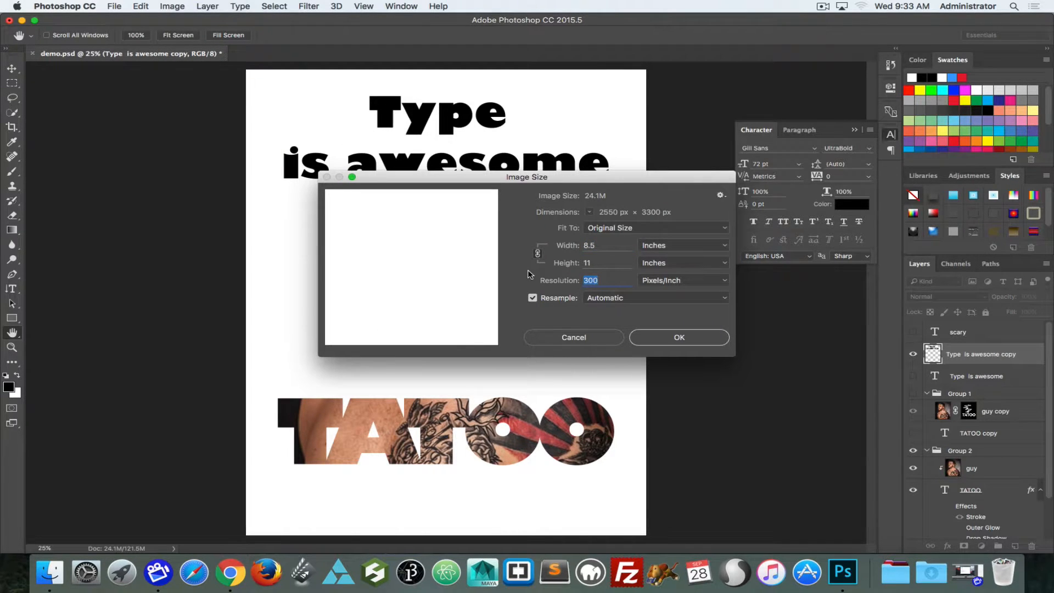
type("72")
key("Return")
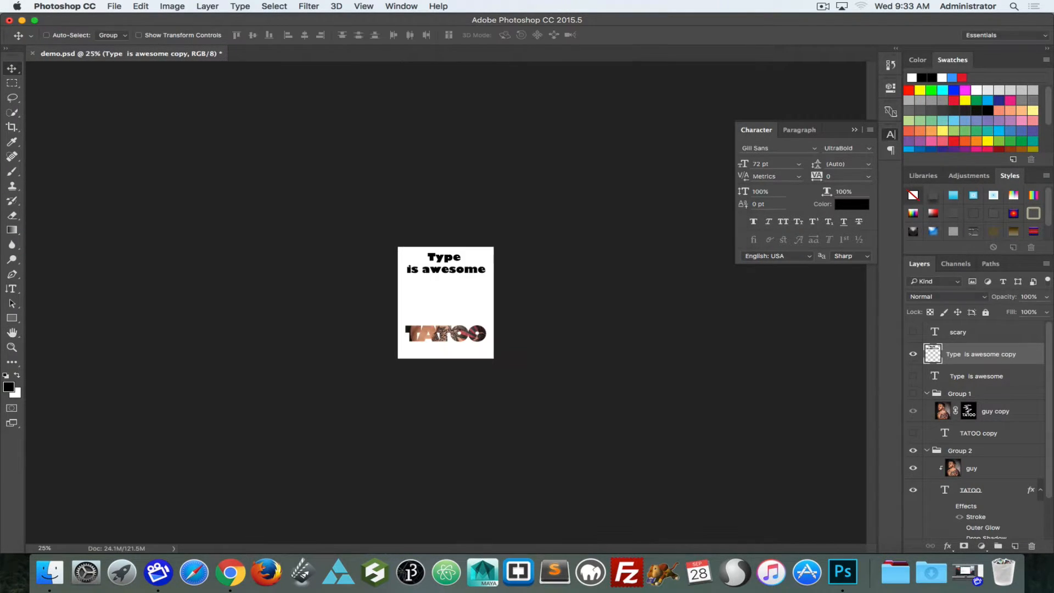
- Enlarge the rasterized "Type is awesome copy" layer until its letters extend well beyond both sides of the page
key("super+equal")
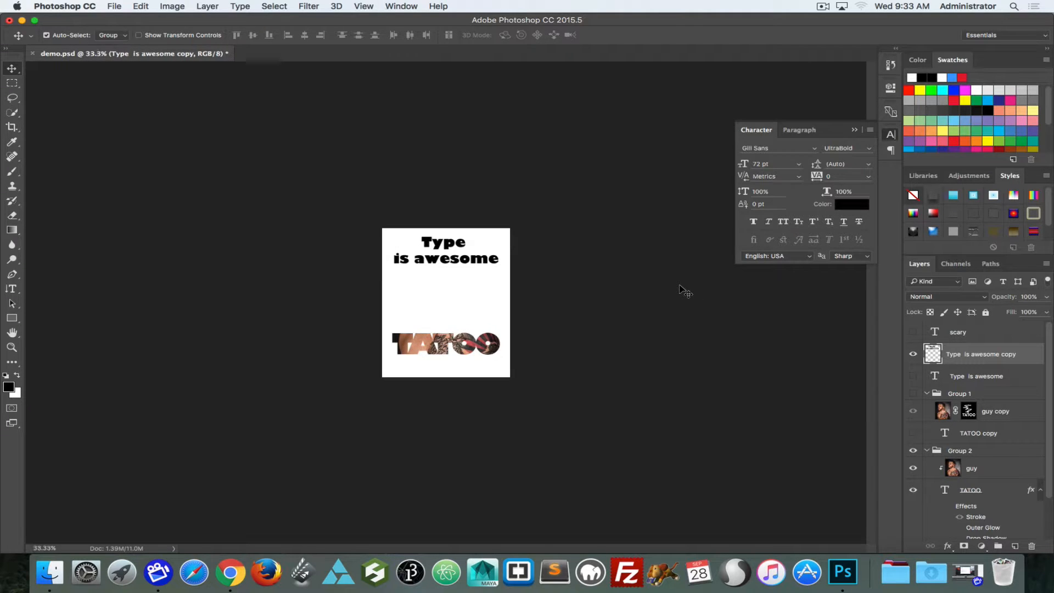
key("super+equal")
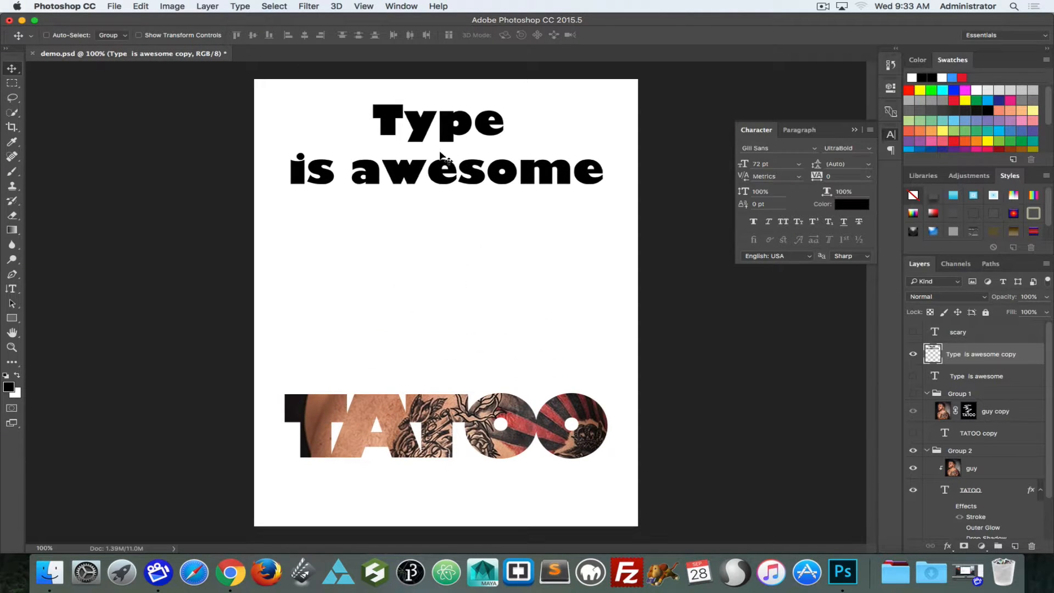
left_click(437, 146)
key("super+t")
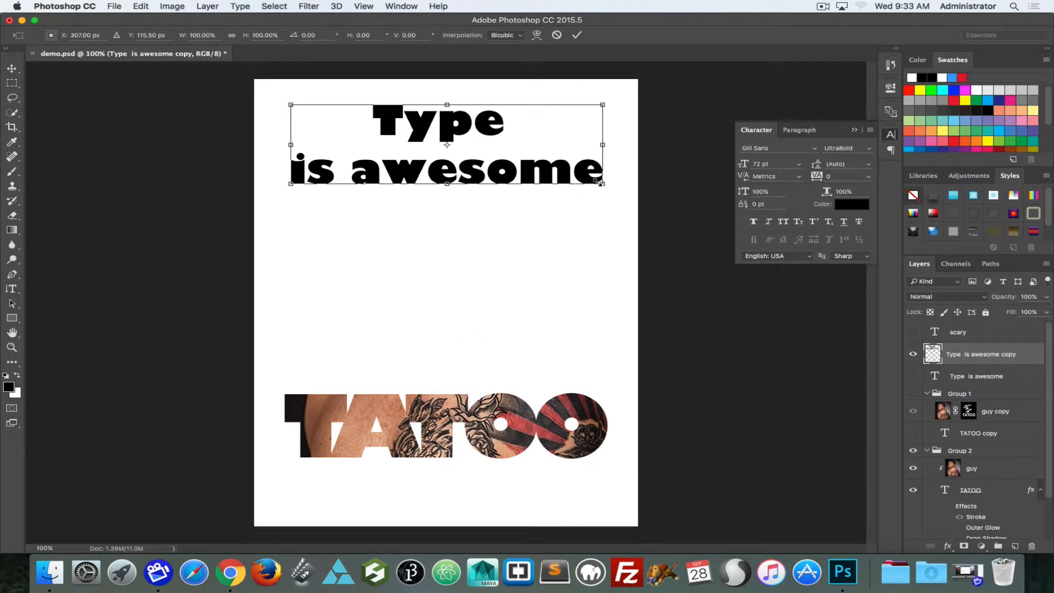
left_click_drag(602, 184, 1052, 302)
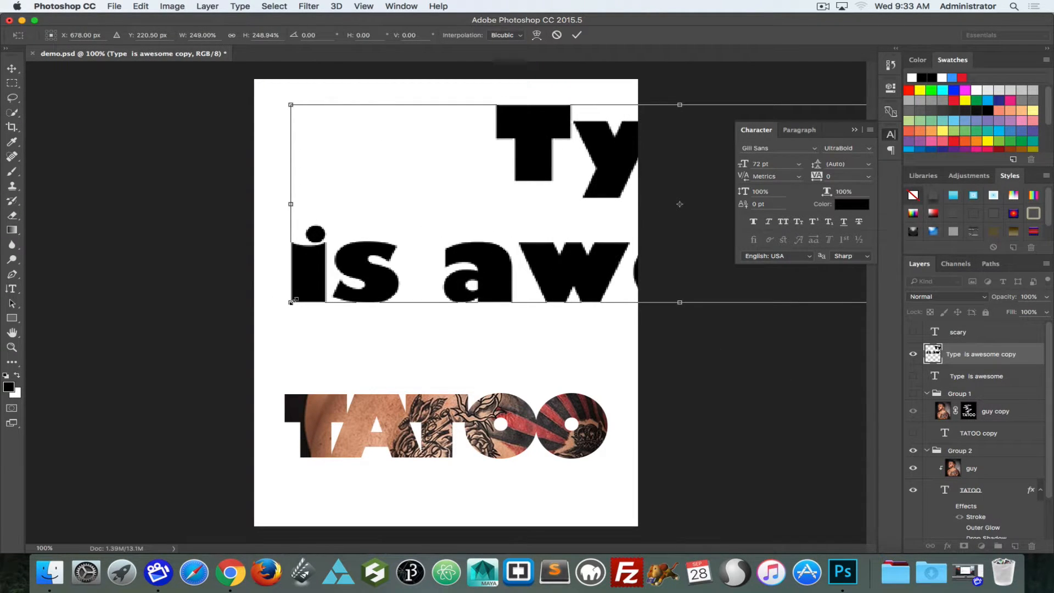
left_click_drag(291, 303, 161, 337)
key("Return")
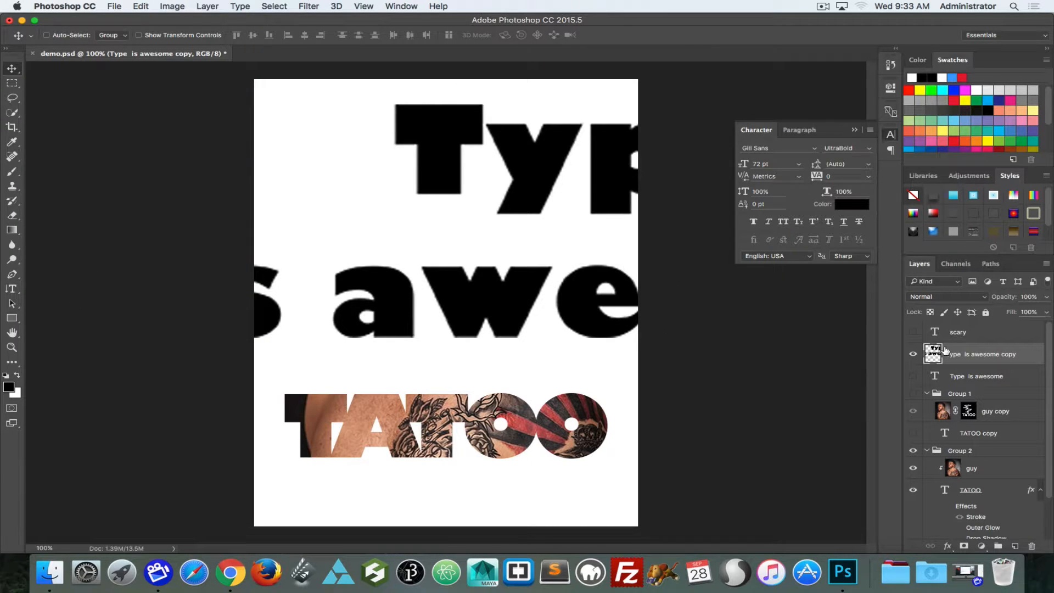
- Show the original "Type is awesome" text layer, enlarge it to about 200 pt and place its second line just above the rasterized copy's second line
left_click(912, 376)
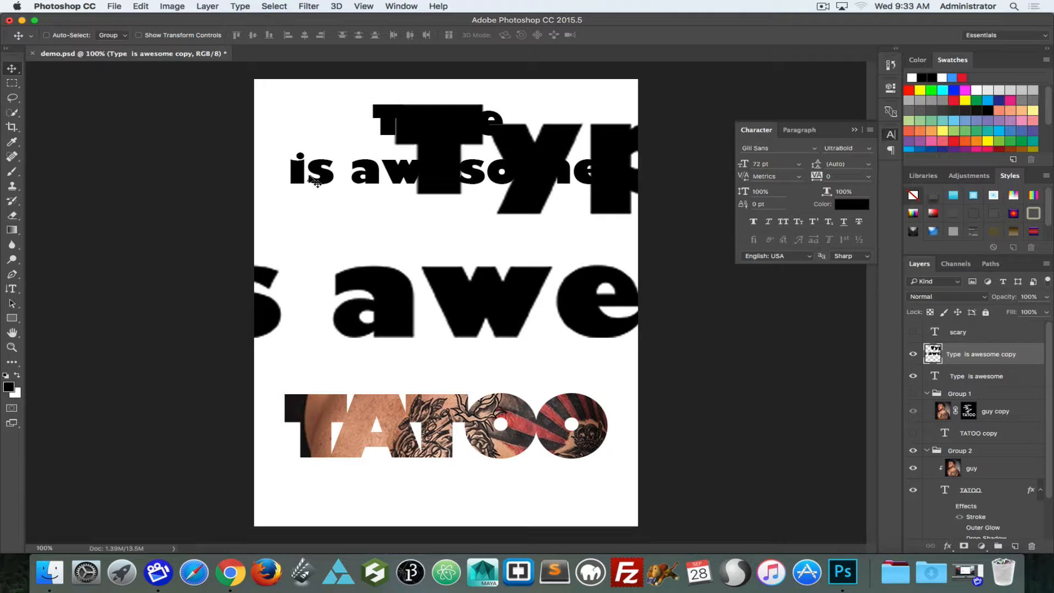
key("super+t")
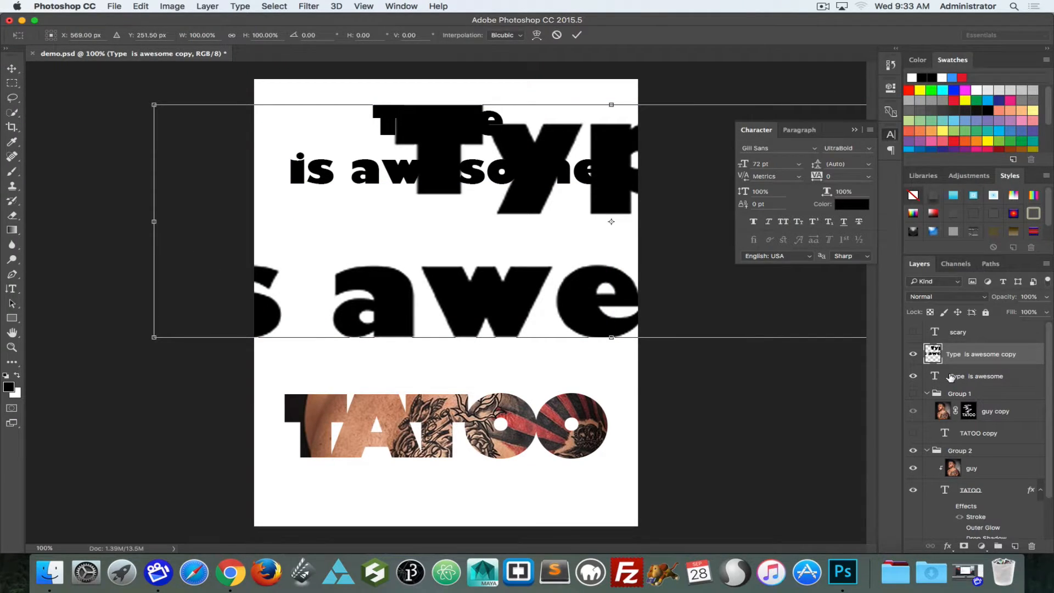
key("Escape")
left_click(967, 382)
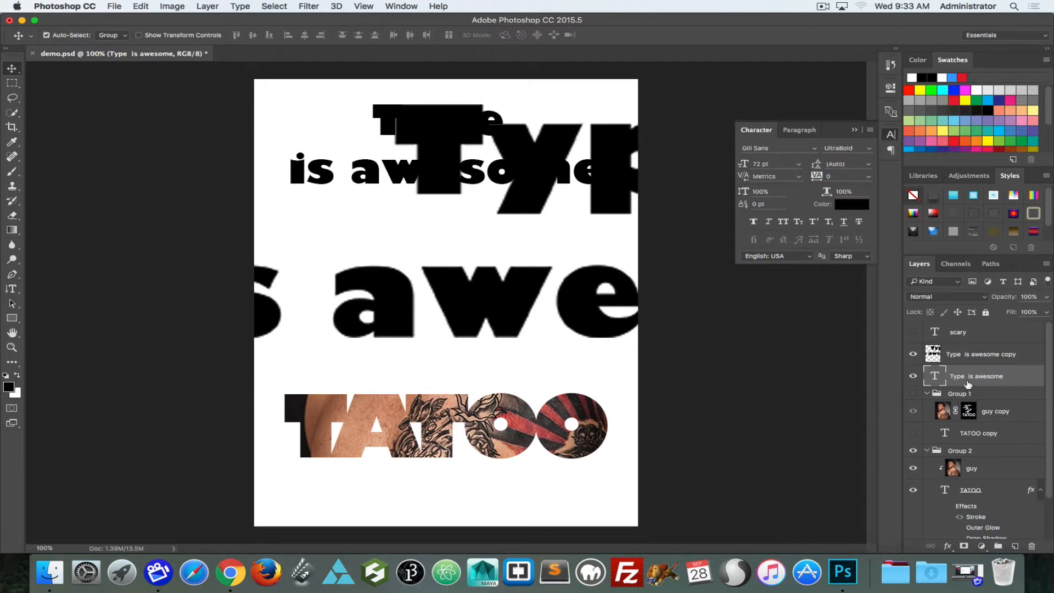
key("super+t")
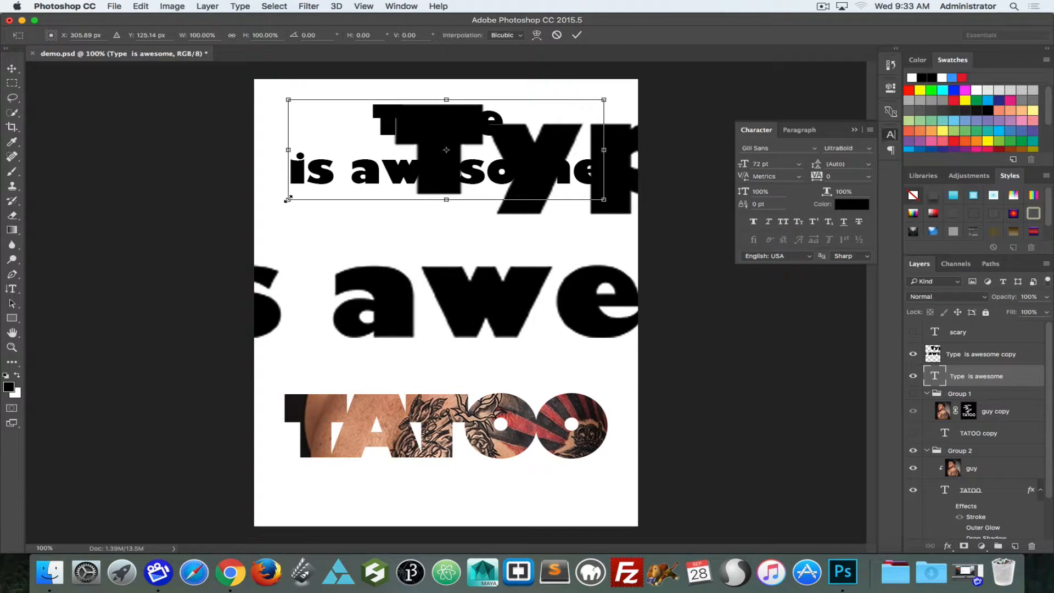
left_click_drag(289, 199, 1, 379)
key("Return")
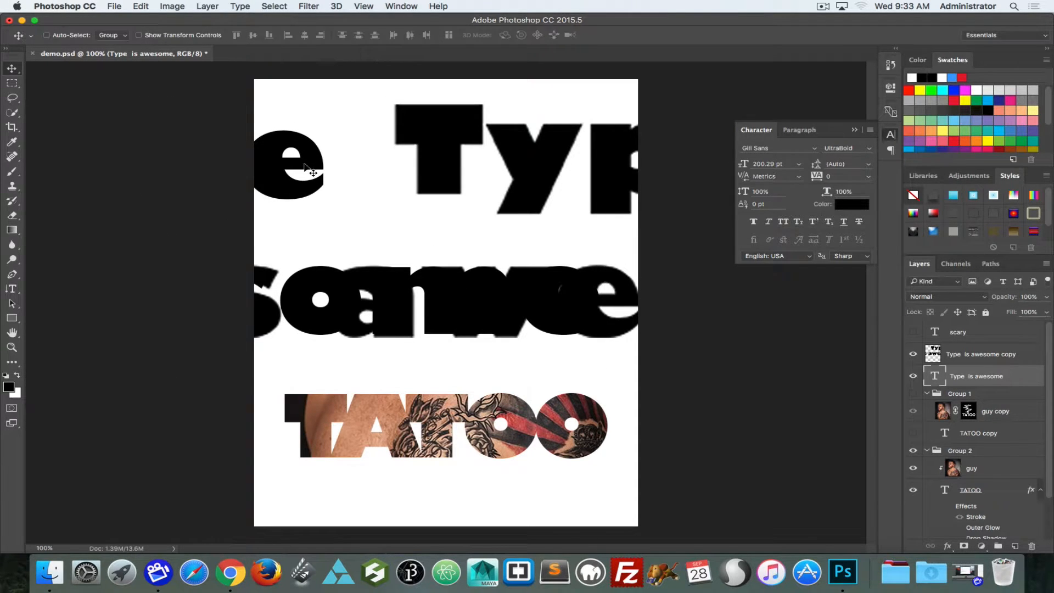
left_click_drag(277, 192, 314, 109)
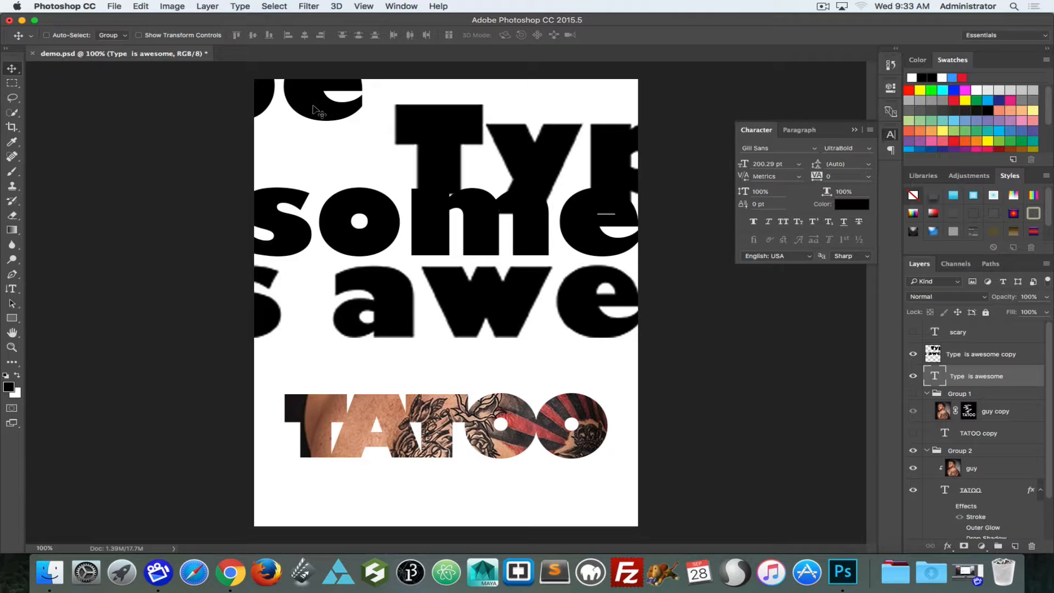
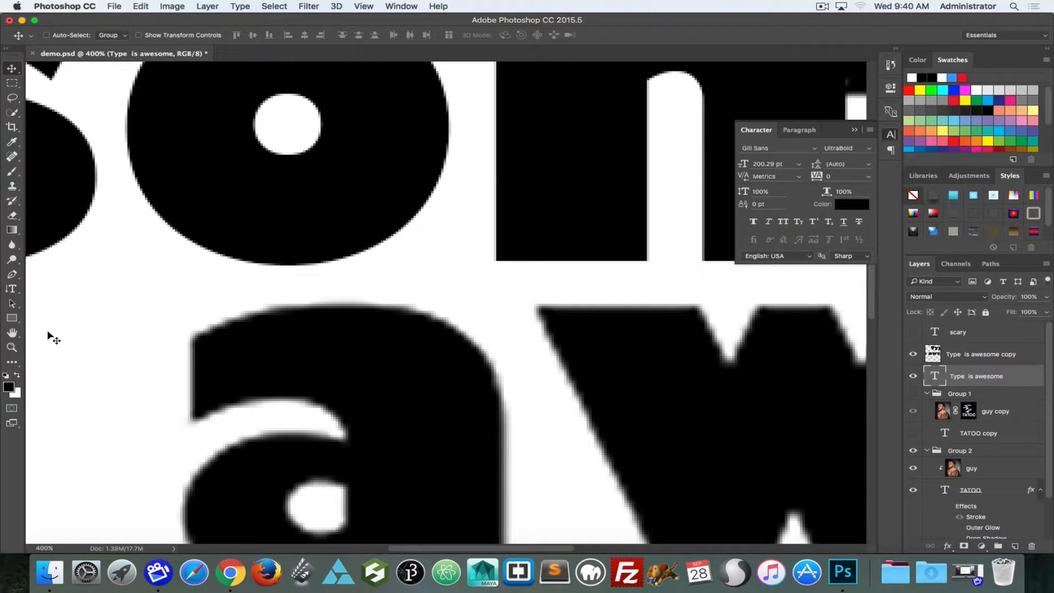
- Display the available horizontal and vertical type tools and type mask tools
left_click(19, 286)
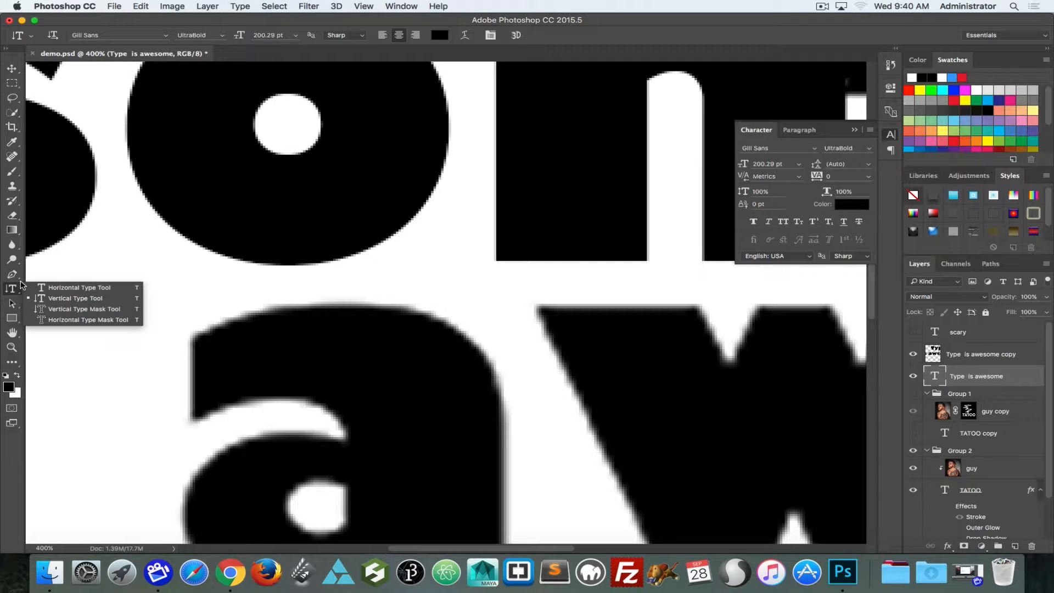
- Activate the Horizontal Type tool and compare the "Type is awesome" layer's anti-aliasing with None and Smooth
left_click(77, 287)
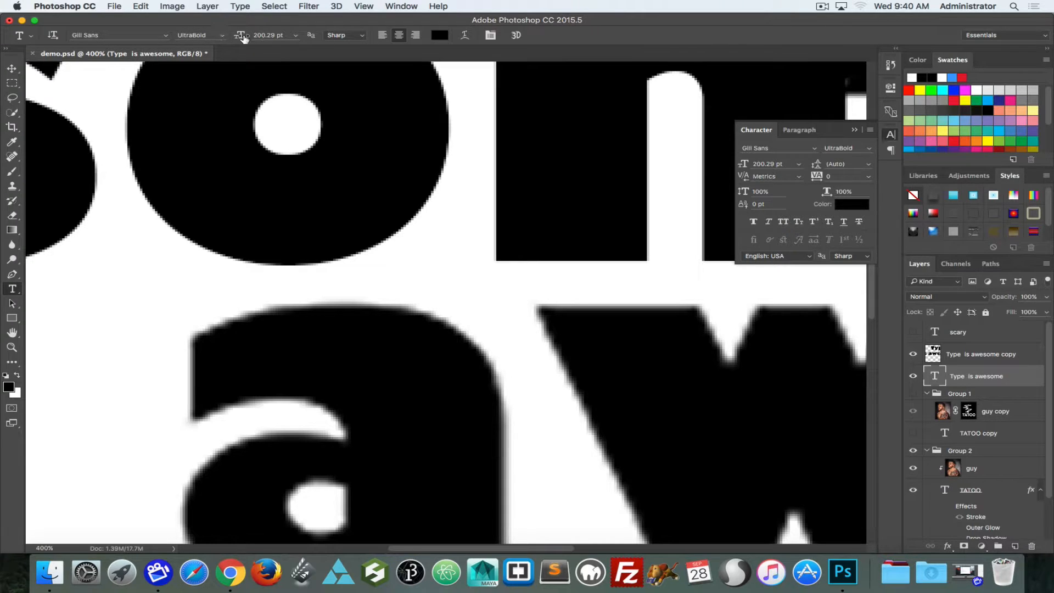
left_click(363, 37)
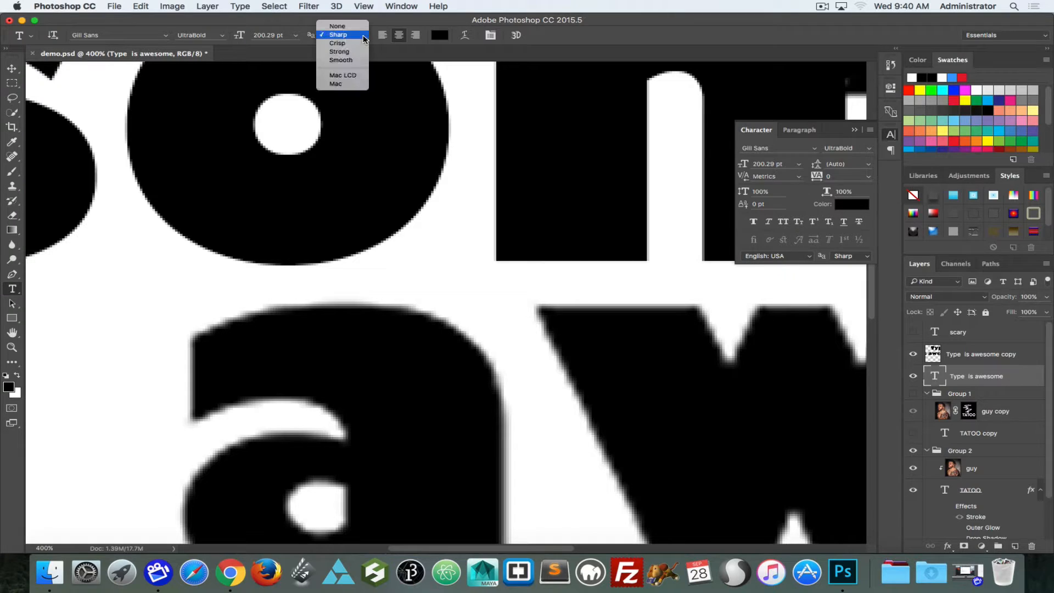
left_click(351, 26)
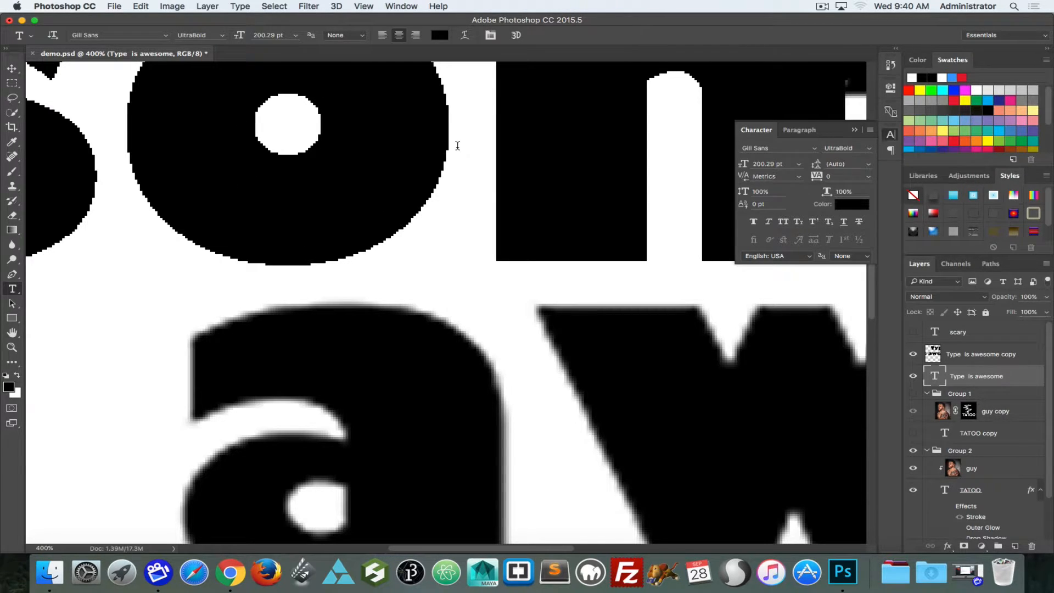
left_click(365, 36)
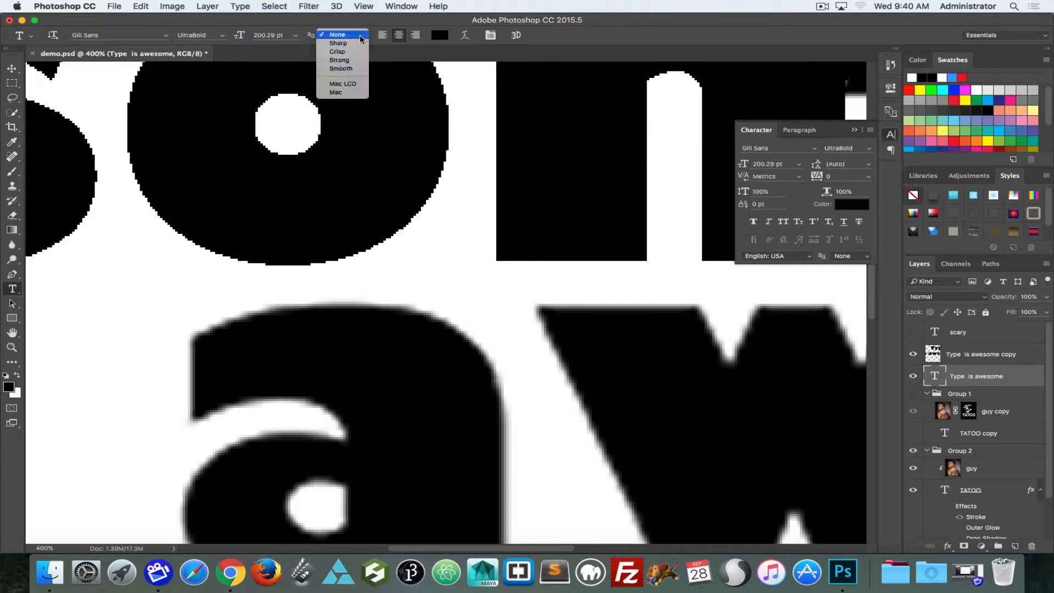
left_click(341, 71)
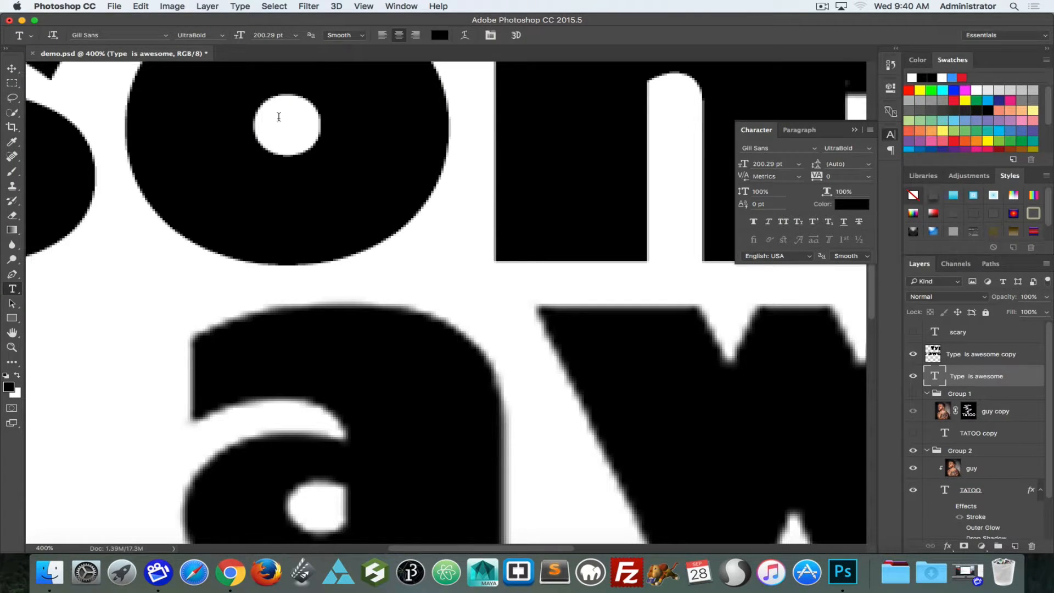
- Try the Crisp, Strong, Sharp and None anti-aliasing methods in turn on the "Type is awesome" text layer
left_click(360, 34)
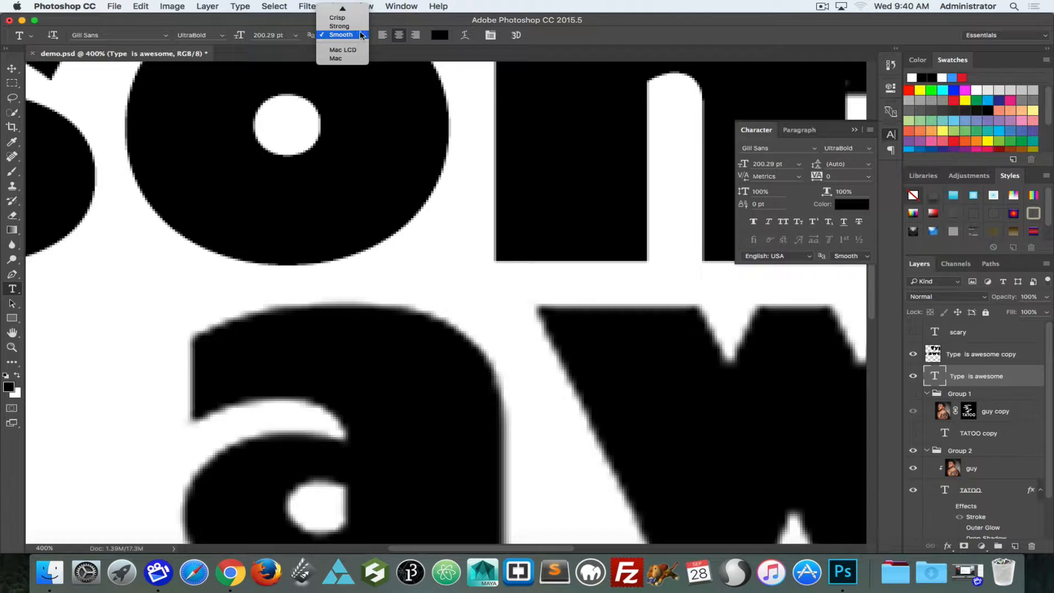
left_click(349, 29)
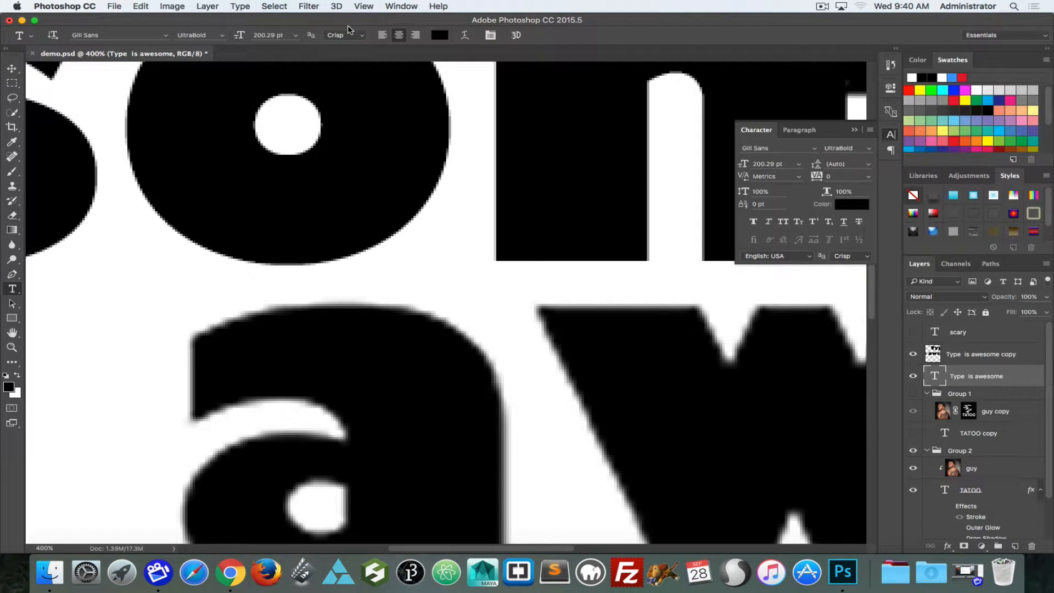
left_click(358, 35)
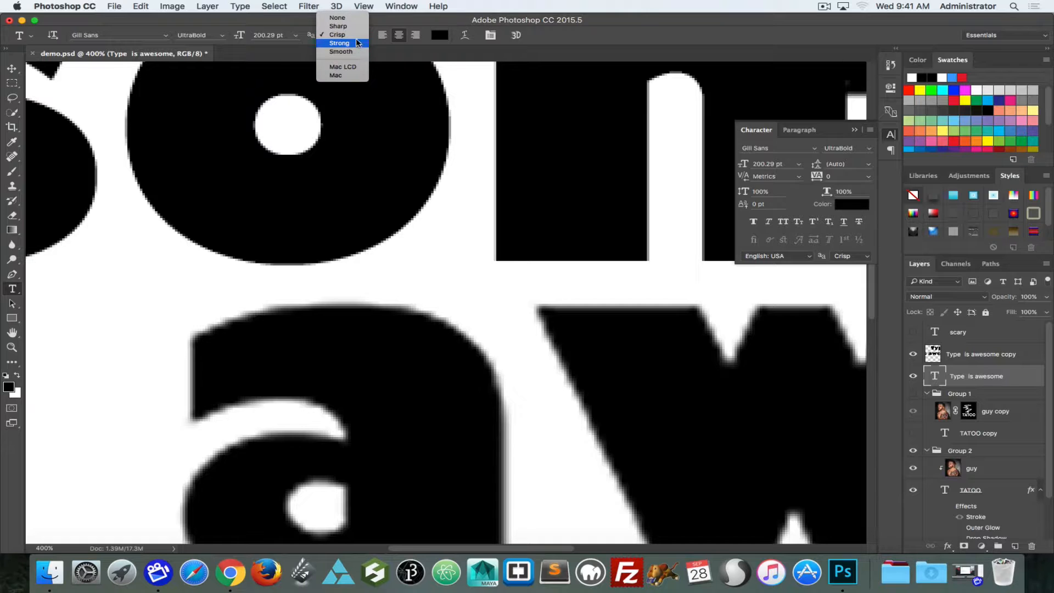
left_click(358, 43)
left_click(360, 33)
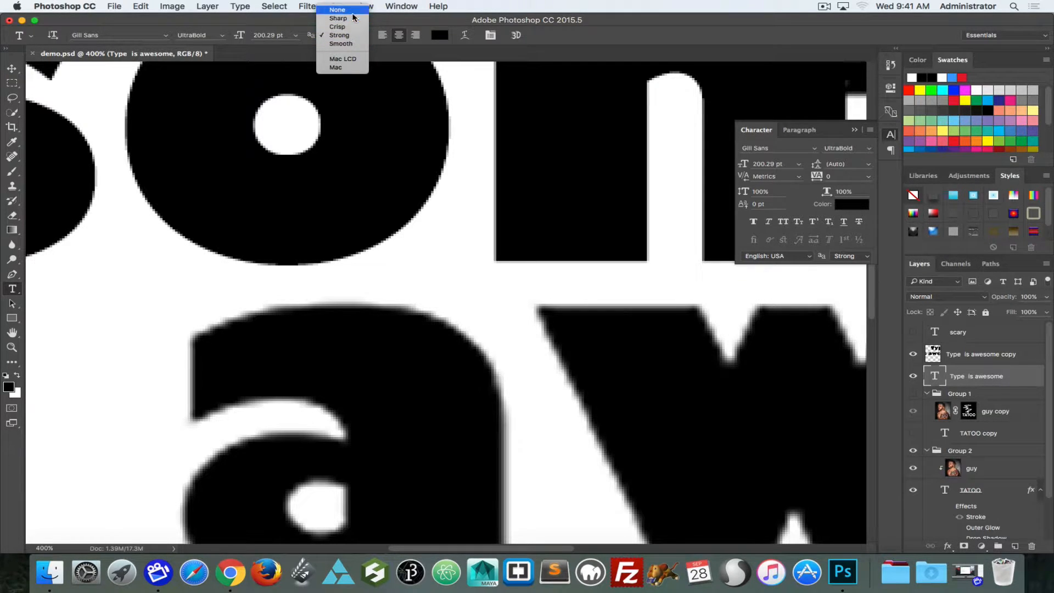
left_click(348, 19)
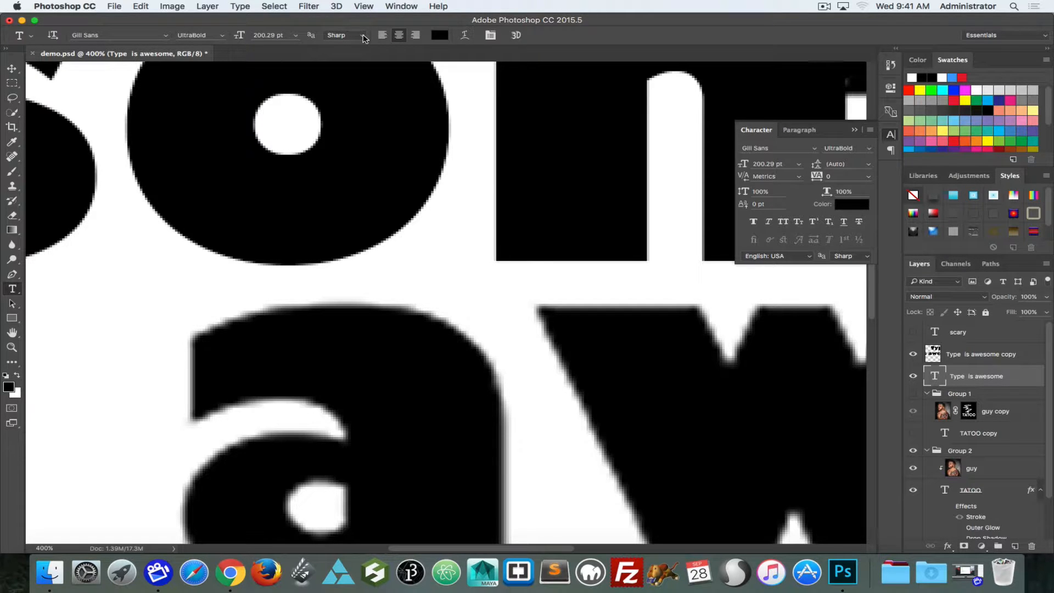
left_click(364, 38)
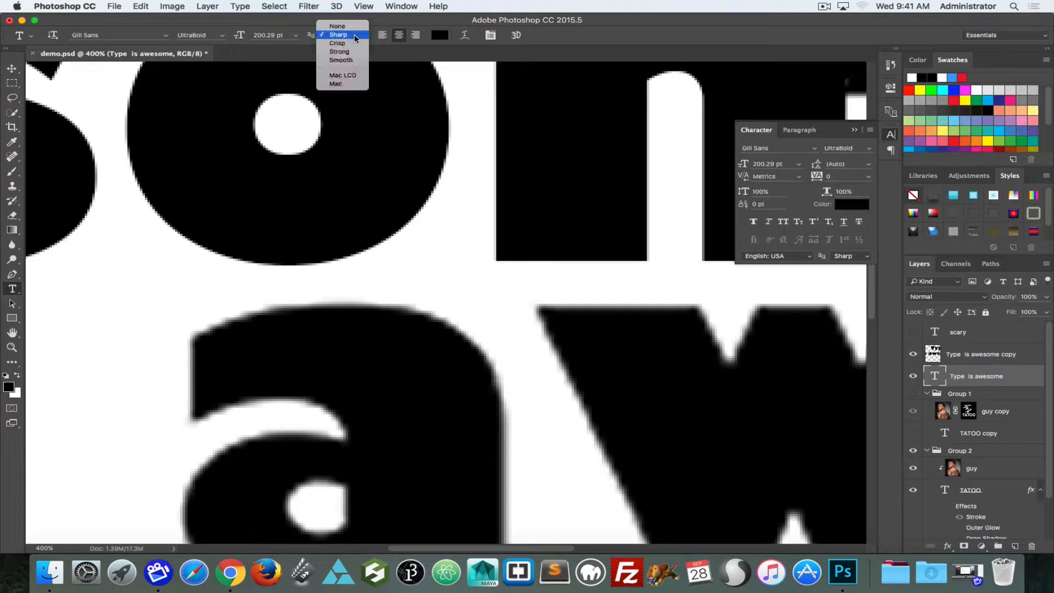
left_click(346, 26)
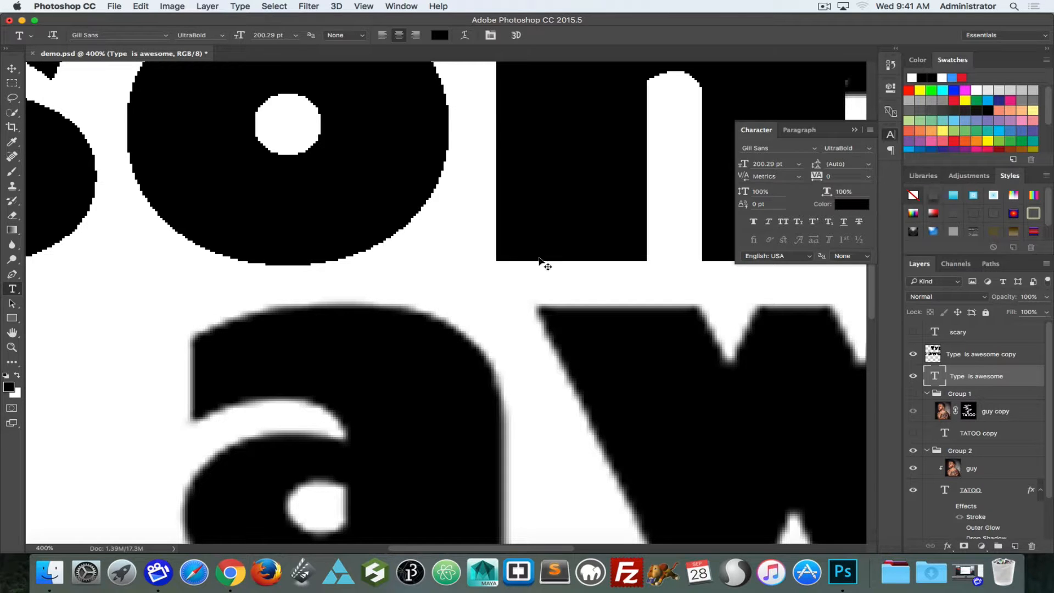
- Set the anti-aliasing of the "Type is awesome" text layer to Smooth
key("super+0")
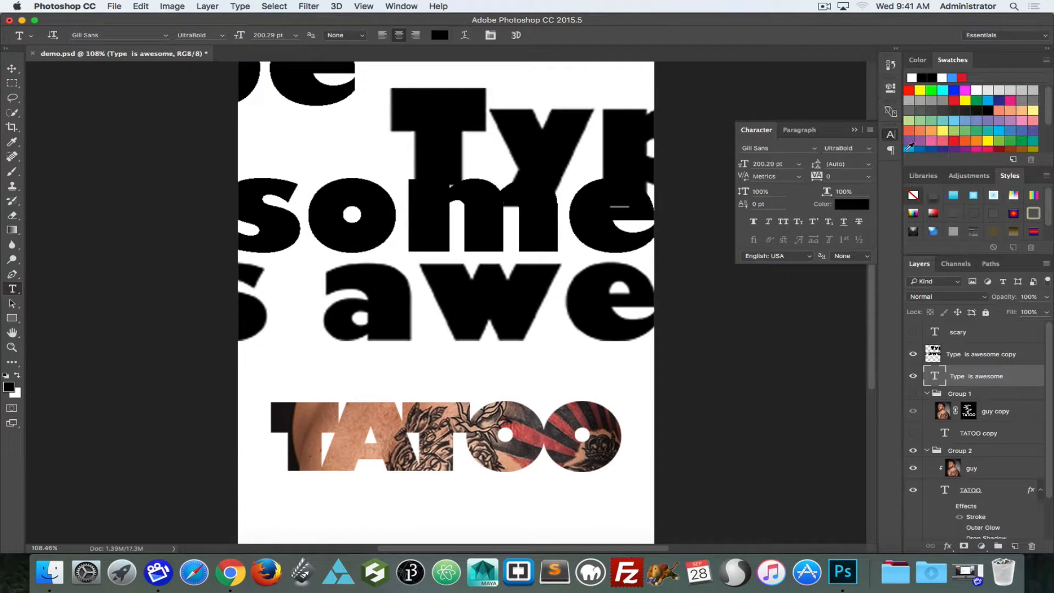
left_click(350, 37)
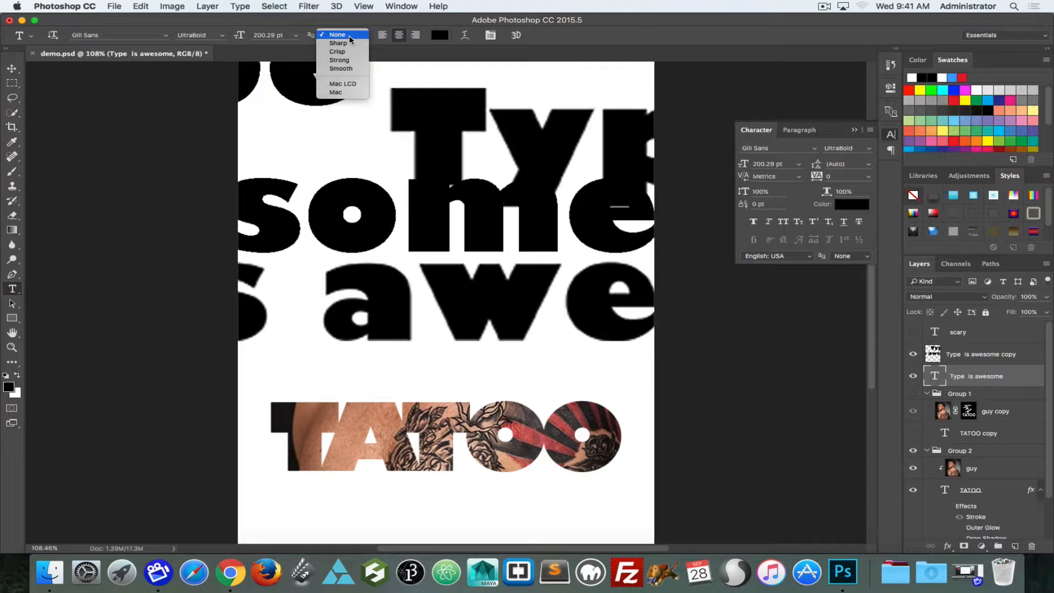
left_click(349, 69)
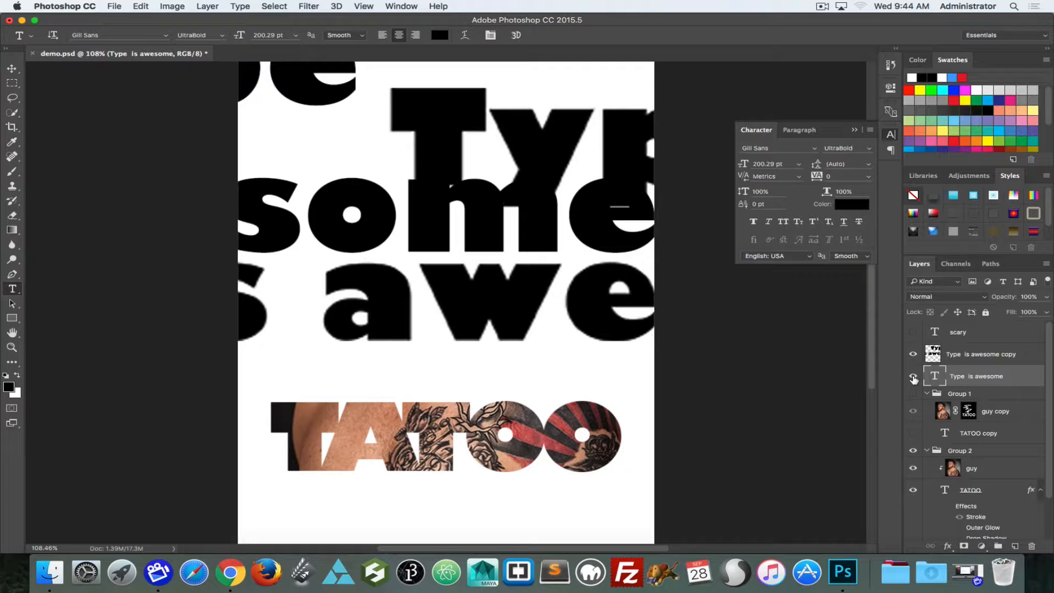
- Hide the "Type is awesome copy" layer and set the "Type is awesome" text size to 48 pt
left_click(912, 356)
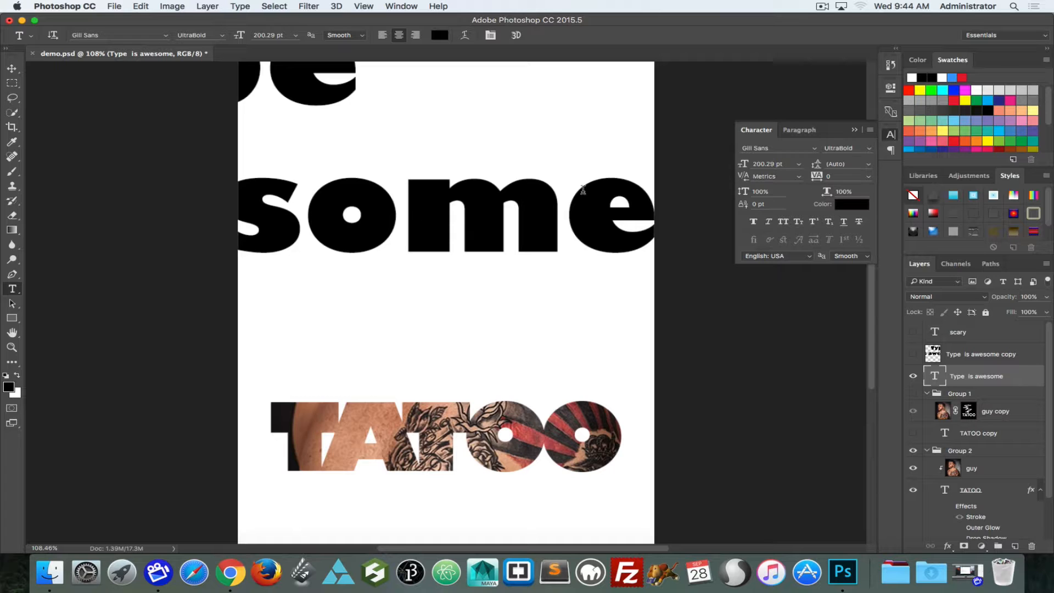
left_click(799, 164)
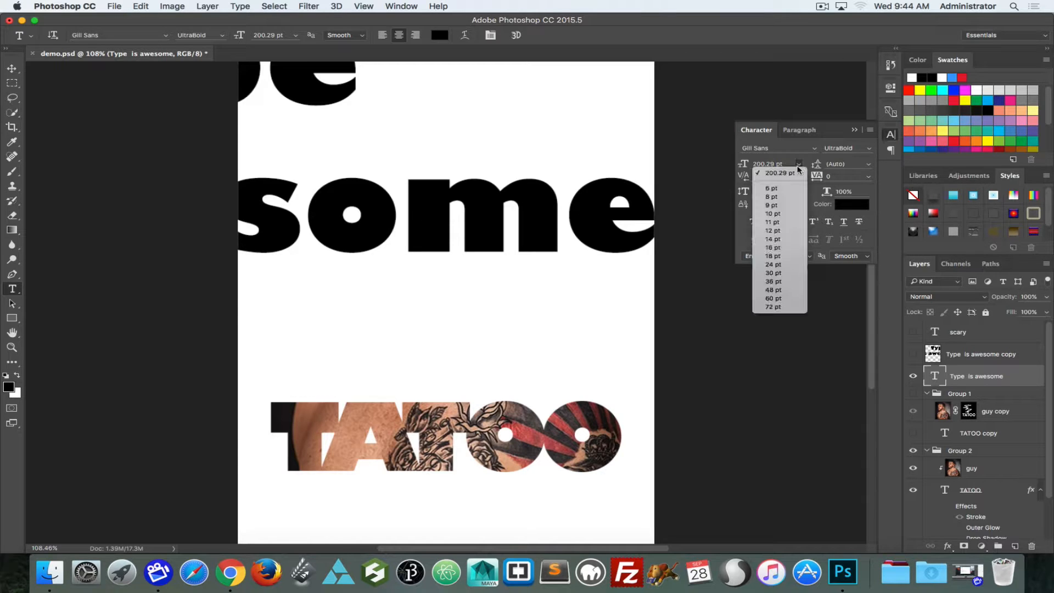
left_click(788, 290)
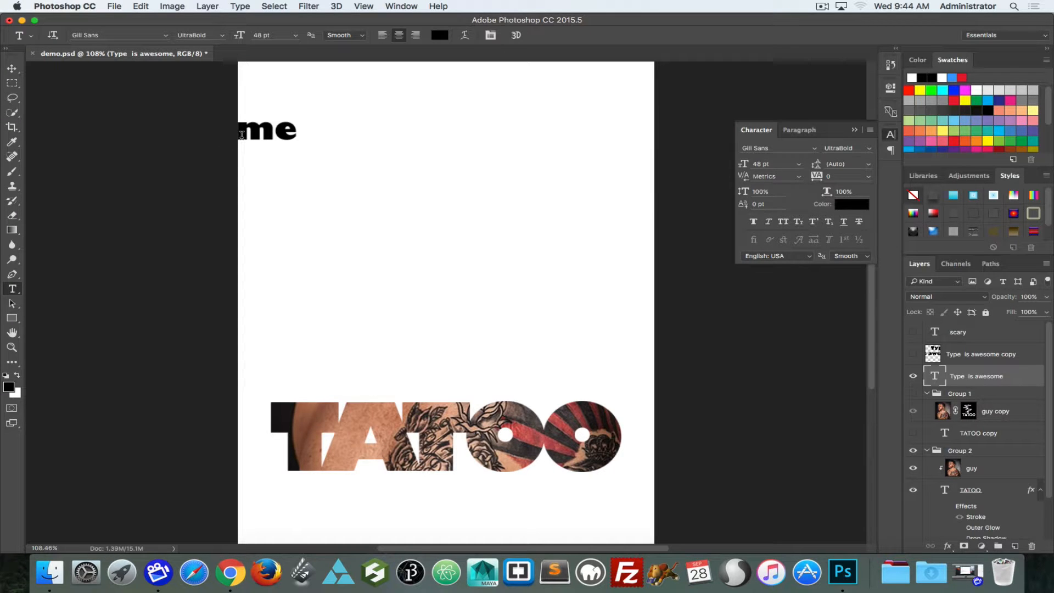
- Move the "Type is awesome" text about 4.8 in right and 0.9 in down, fully onto the upper part of the page
key("v")
left_click_drag(267, 134, 501, 171)
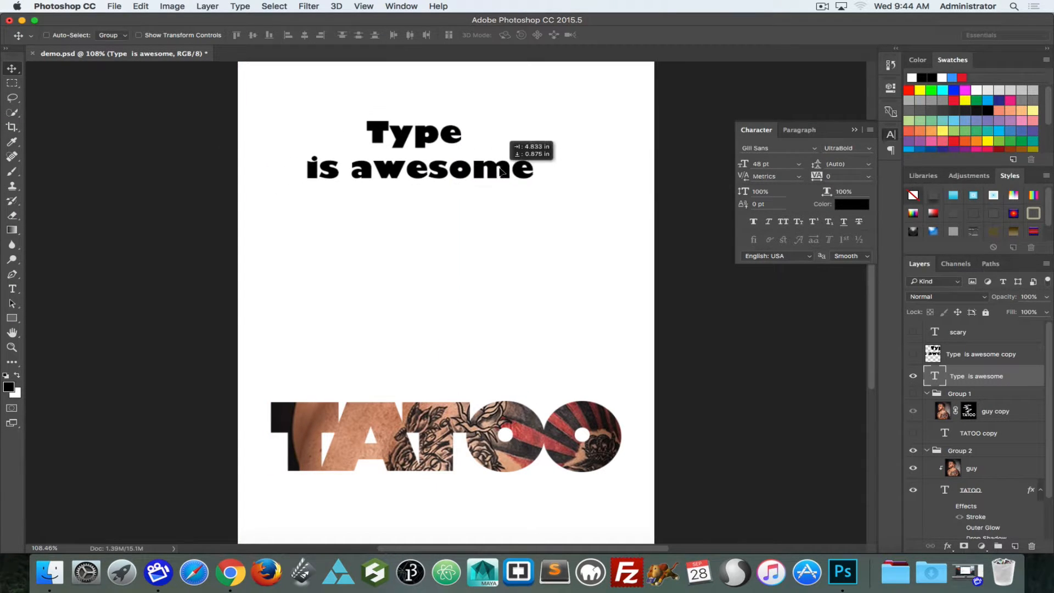
right_click(453, 137)
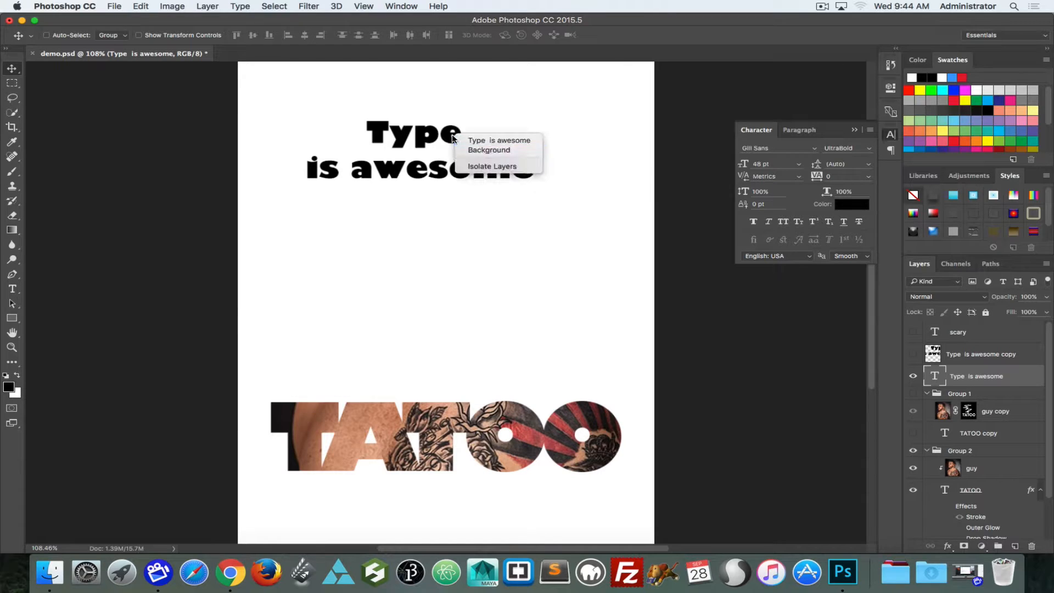
left_click(445, 139)
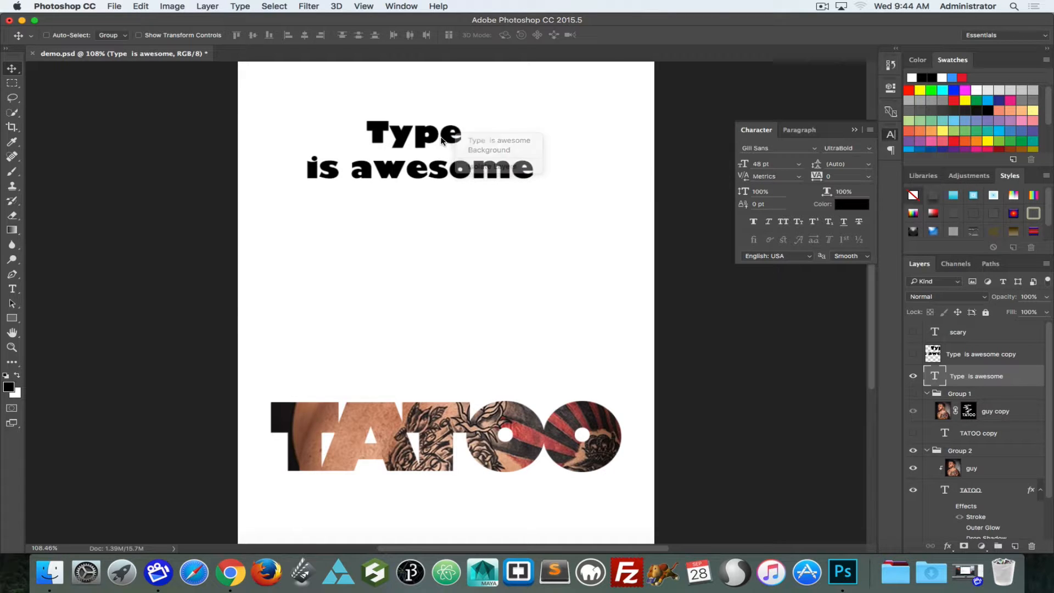
right_click(982, 375)
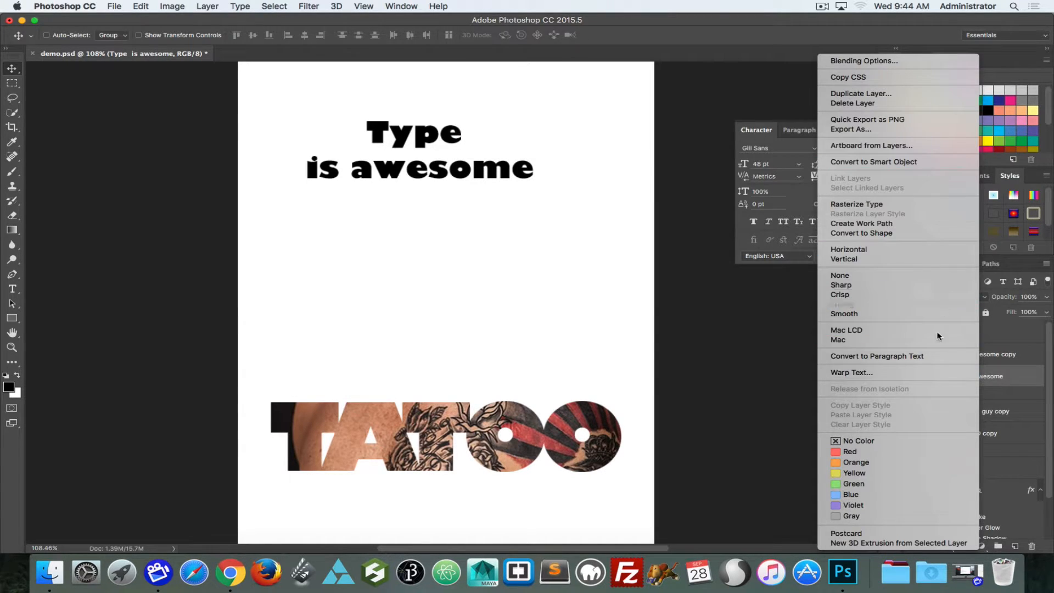
left_click(1021, 387)
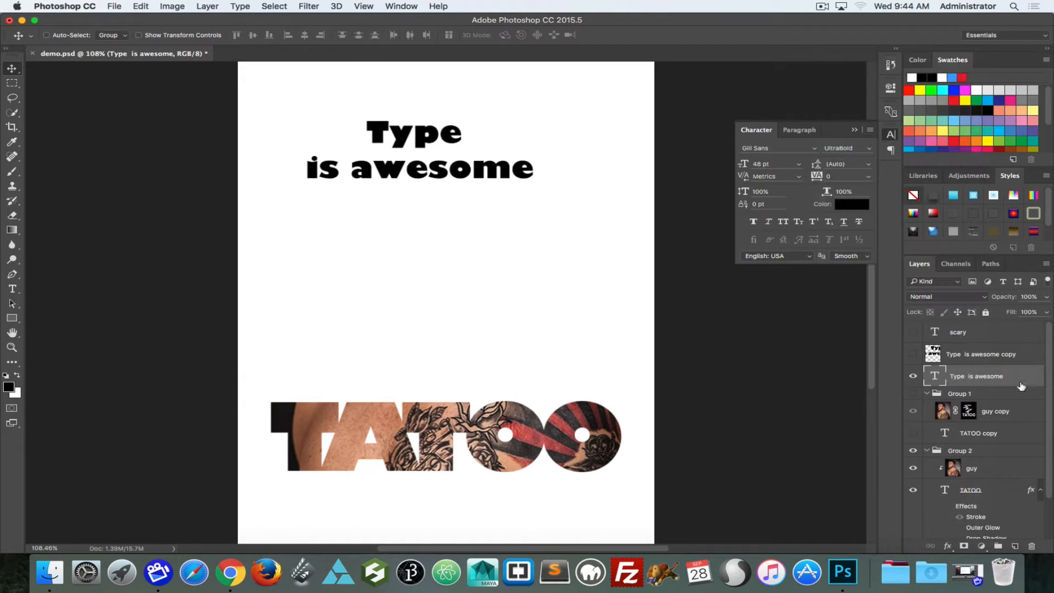
- Apply Warp Text to the "Type is awesome" layer, trying the Arc and Bulge styles before choosing Wave
left_click(241, 4)
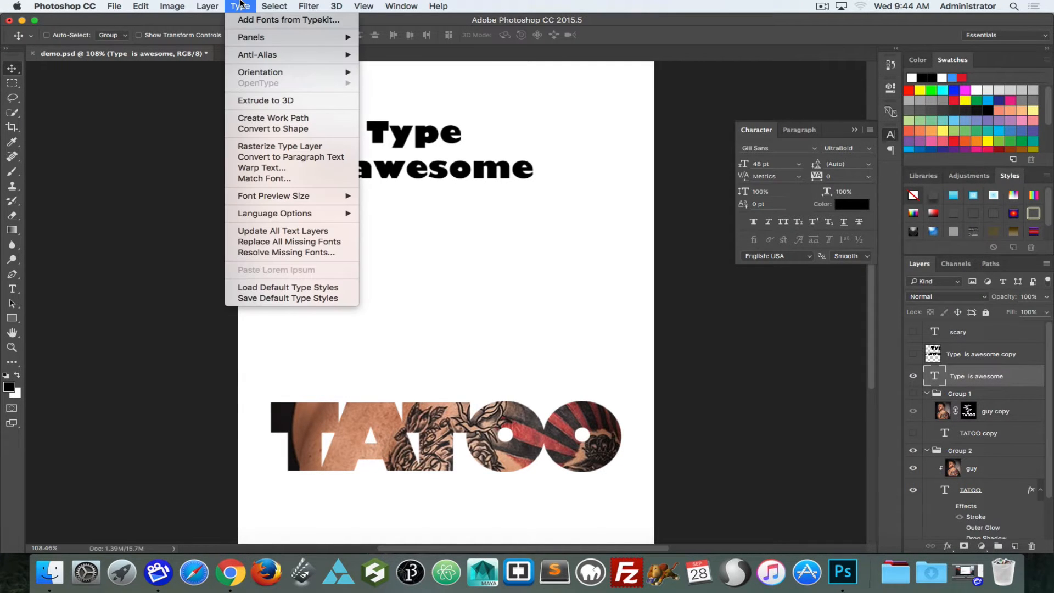
left_click(269, 171)
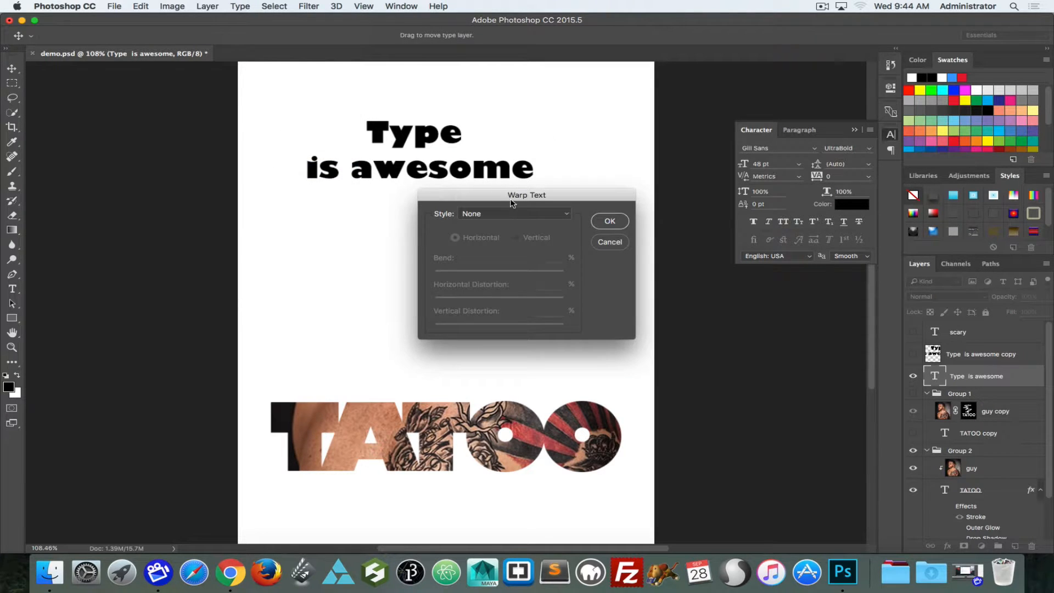
left_click(490, 215)
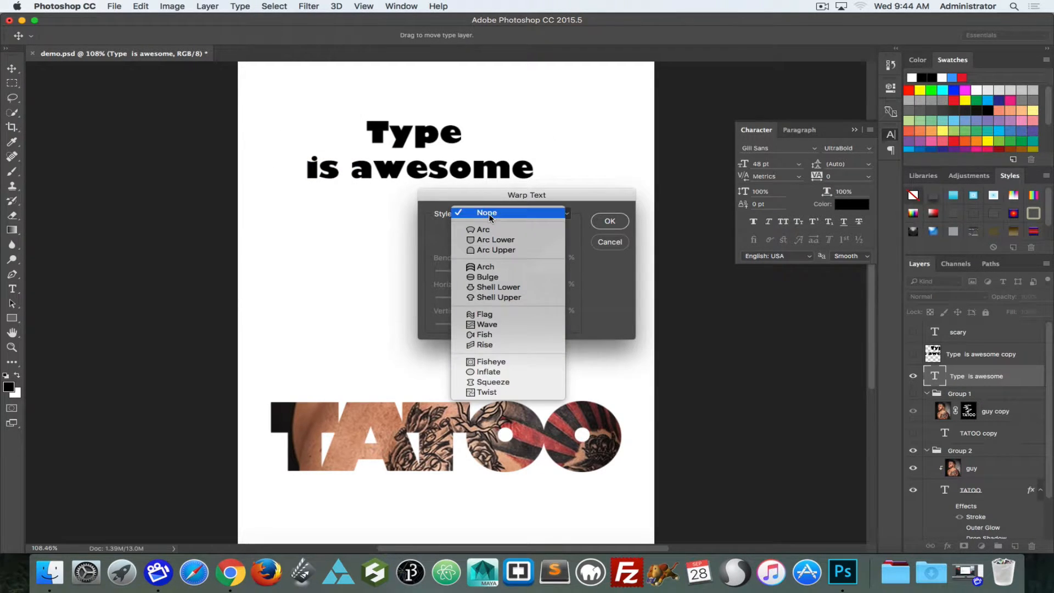
left_click(488, 230)
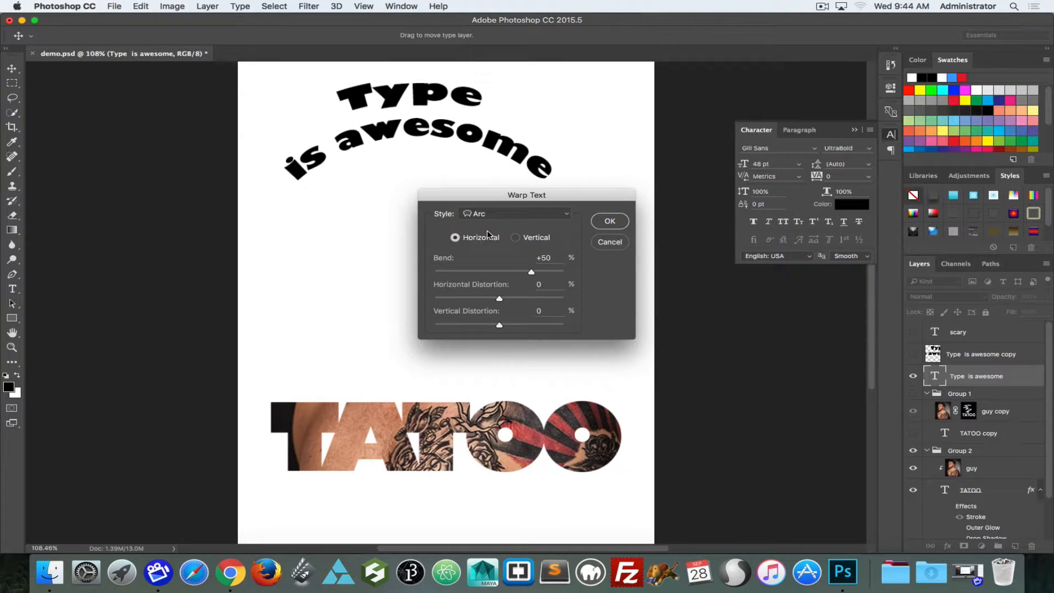
left_click(496, 215)
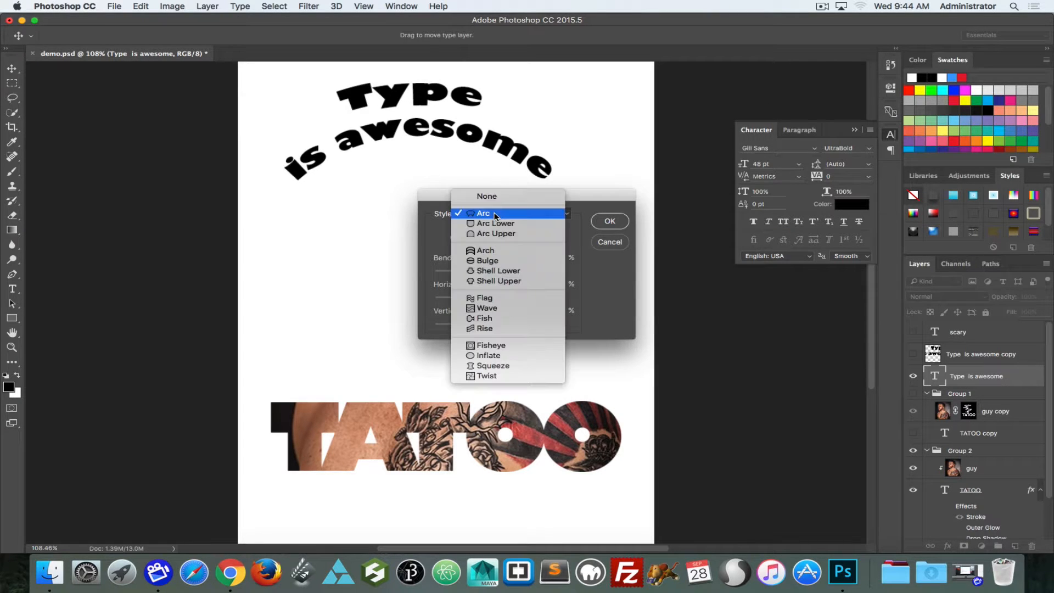
left_click(493, 262)
left_click(485, 215)
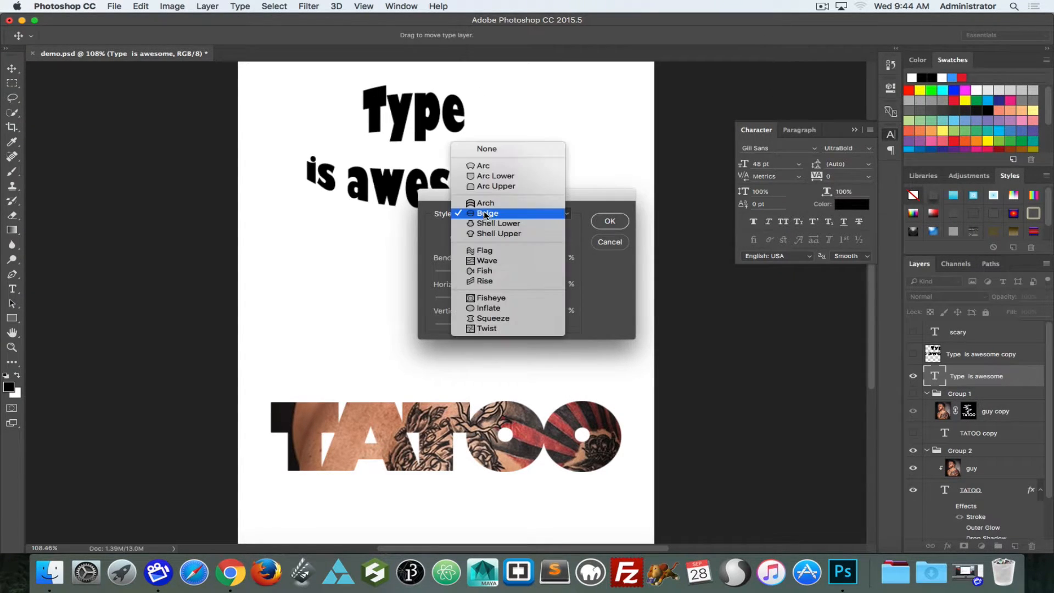
left_click(486, 260)
left_click_drag(500, 198, 474, 209)
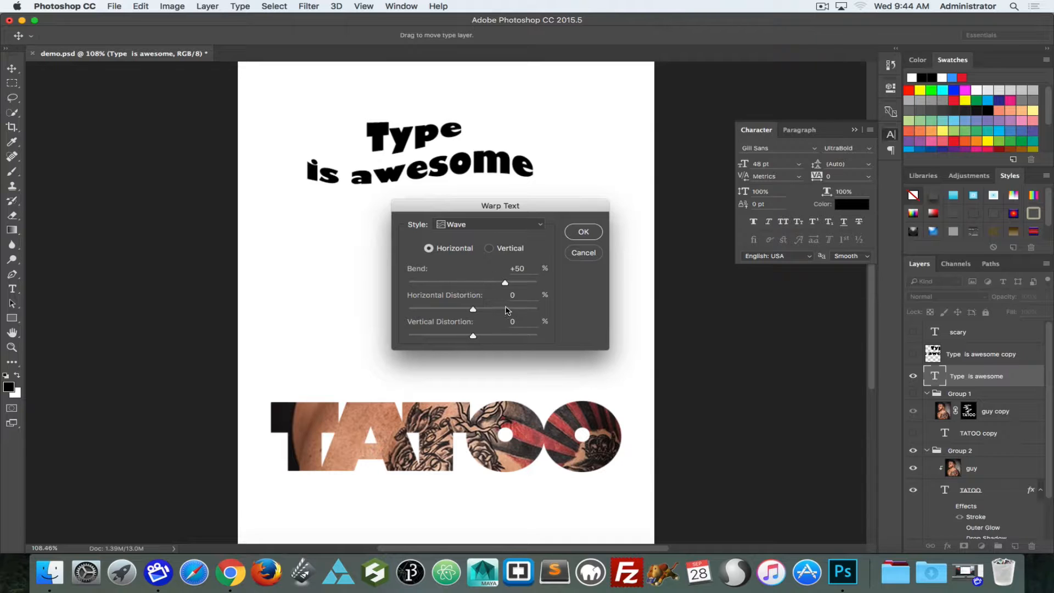
- Set the Wave warp's horizontal distortion to +52% and vertical distortion to -7%, and apply it to the "Type is awesome" text
left_click(501, 311)
left_click(520, 310)
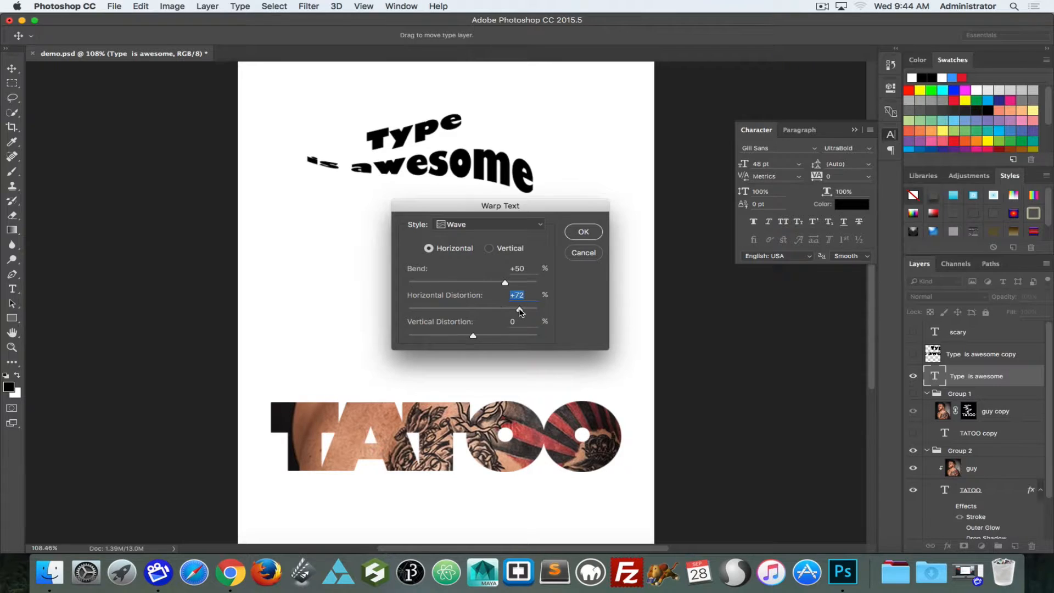
left_click(506, 310)
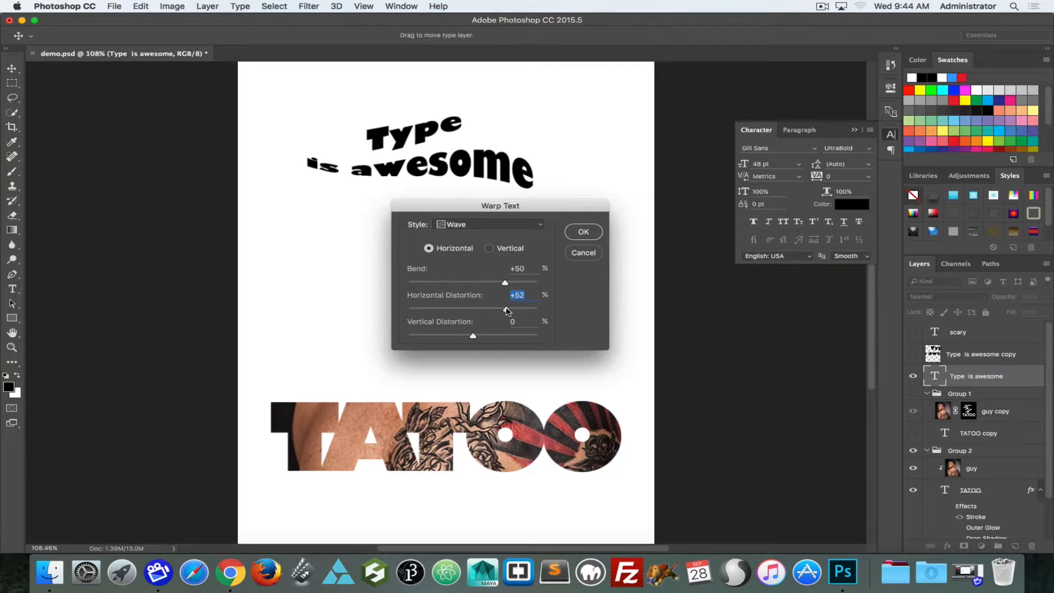
left_click(491, 336)
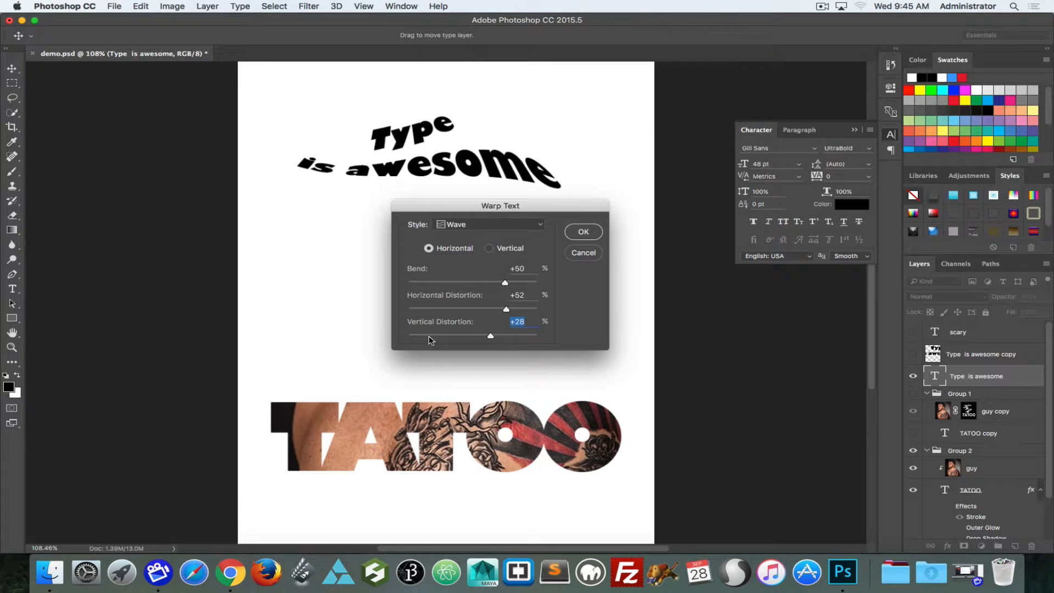
left_click(429, 336)
left_click(442, 336)
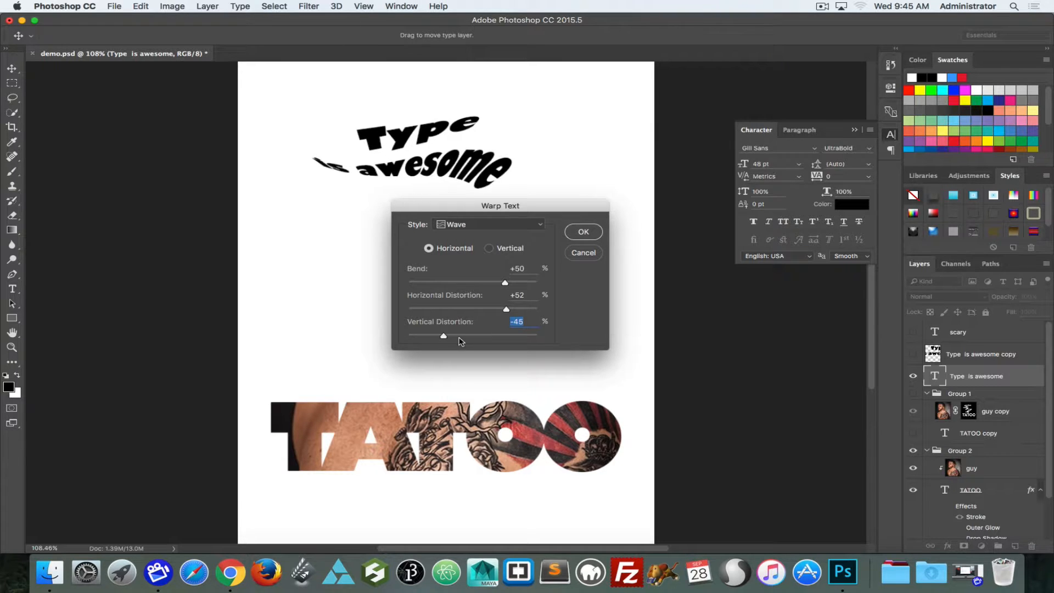
left_click(459, 337)
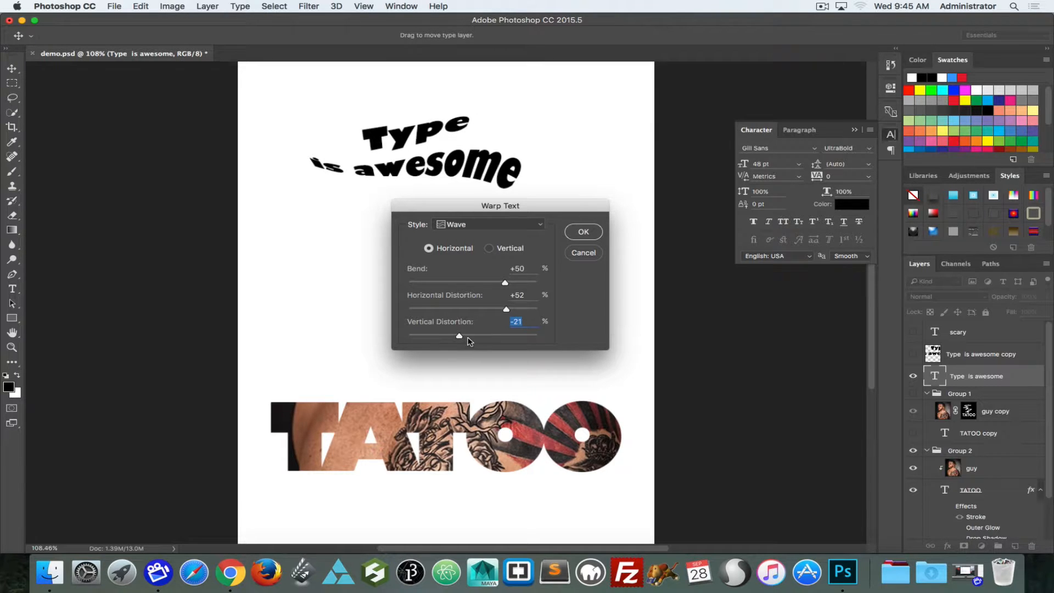
left_click(468, 336)
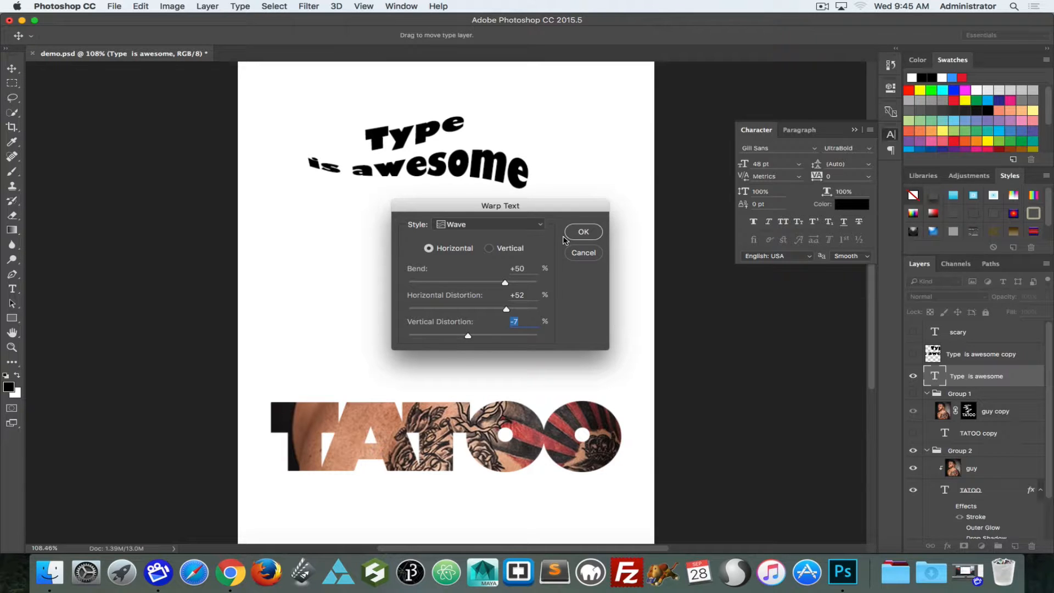
left_click(581, 233)
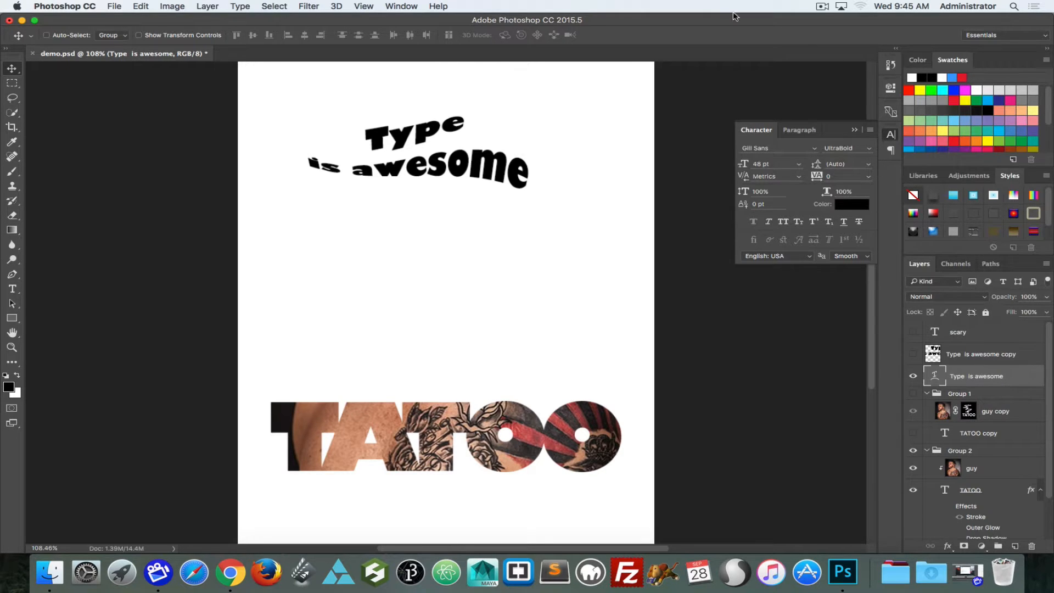
- Insert "super" before "awesome" in the warped text and move the text slightly lower and to the right on the page
left_click(13, 289)
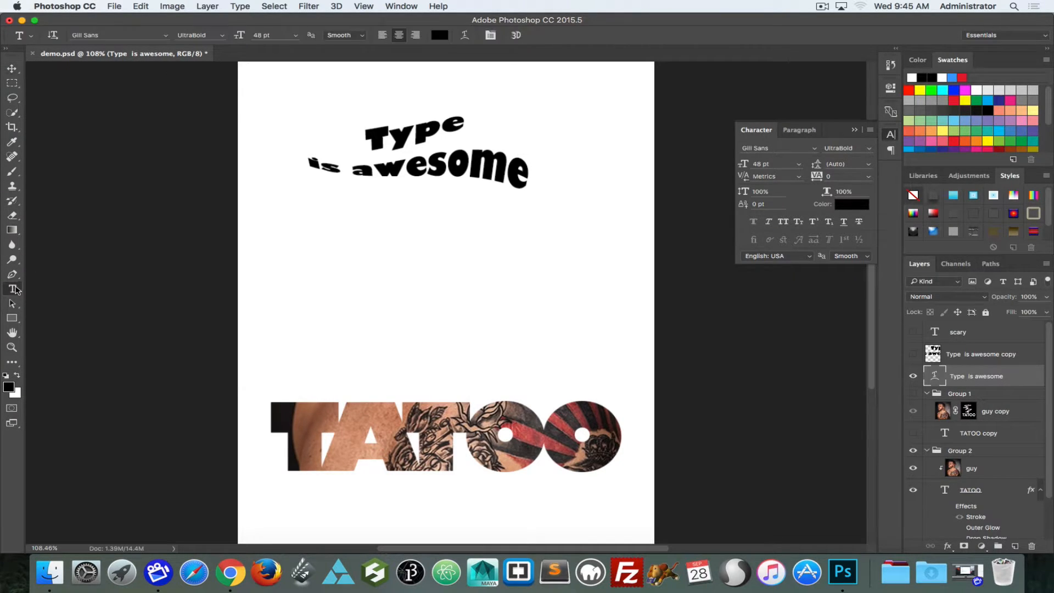
left_click(430, 165)
left_click(352, 170)
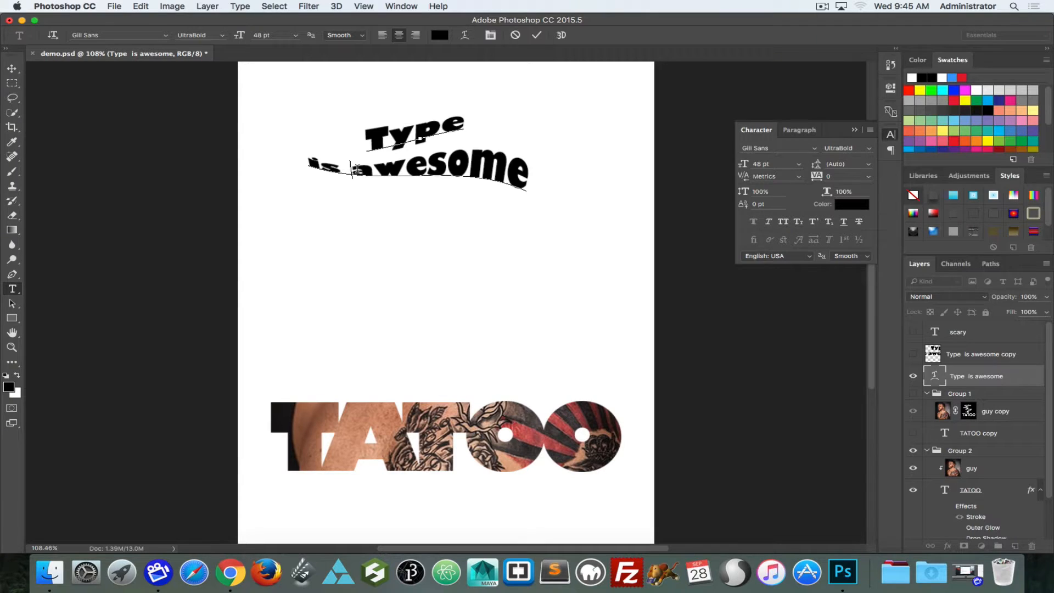
type("super")
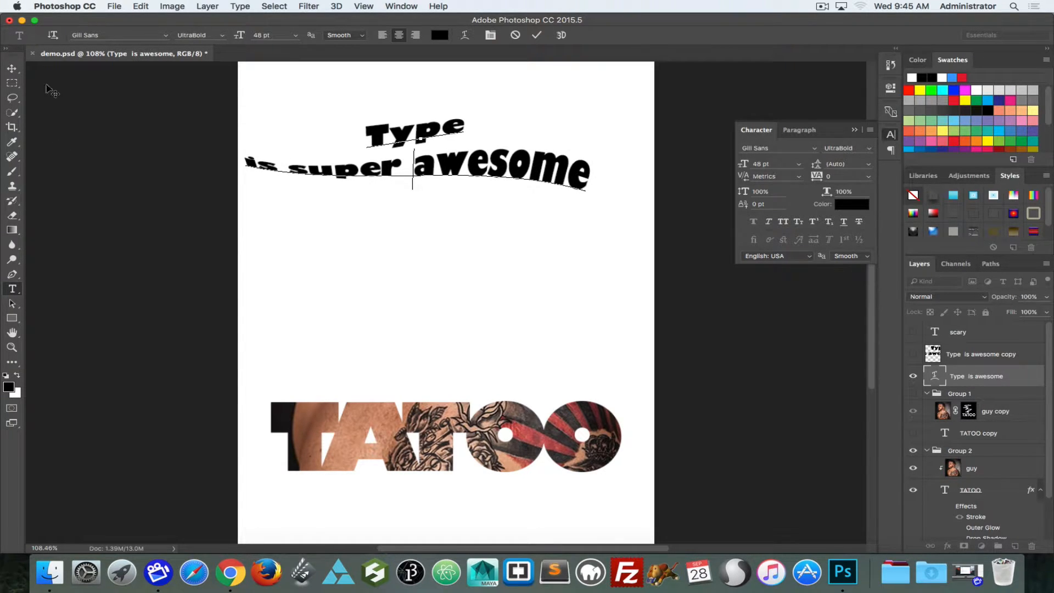
left_click(11, 68)
left_click_drag(396, 139, 424, 202)
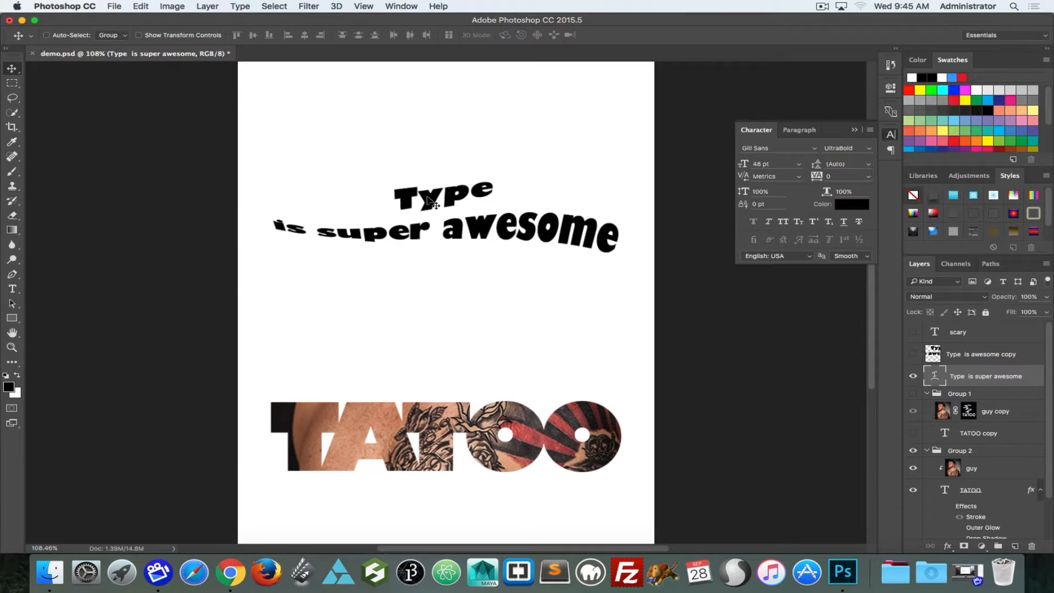
- Remove the warp from the "Type is super awesome" text by setting the Warp Text style to None
left_click(263, 6)
mouse_move(240, 6)
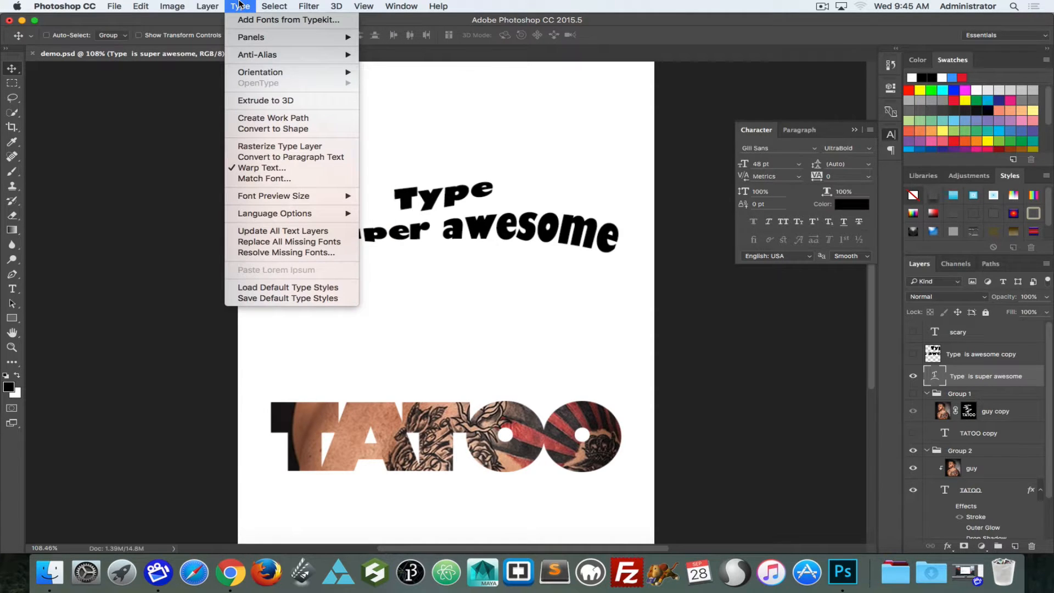
left_click(268, 168)
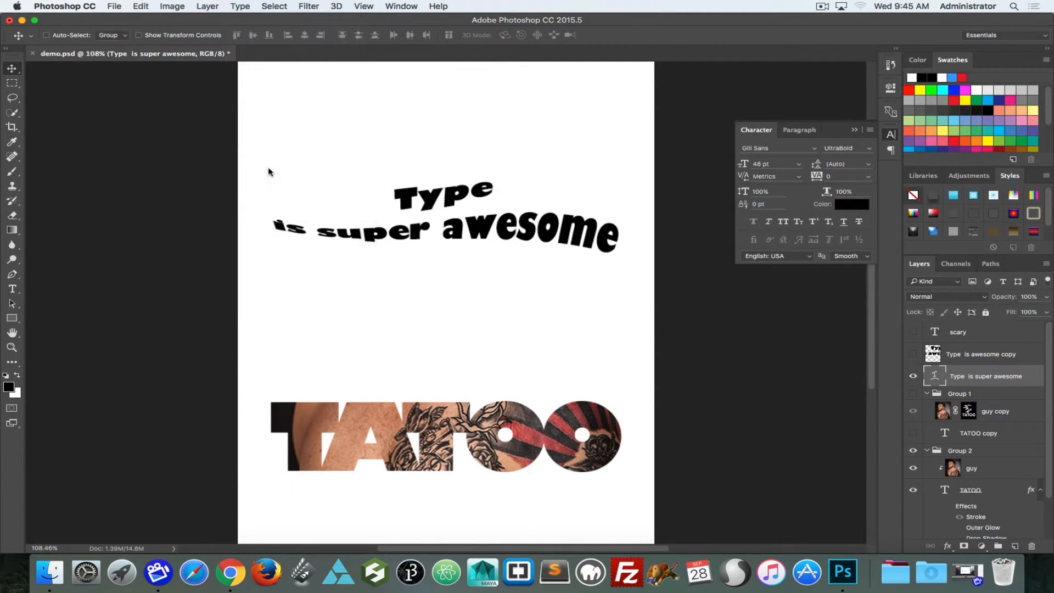
left_click_drag(487, 206, 614, 311)
left_click(604, 325)
left_click(586, 216)
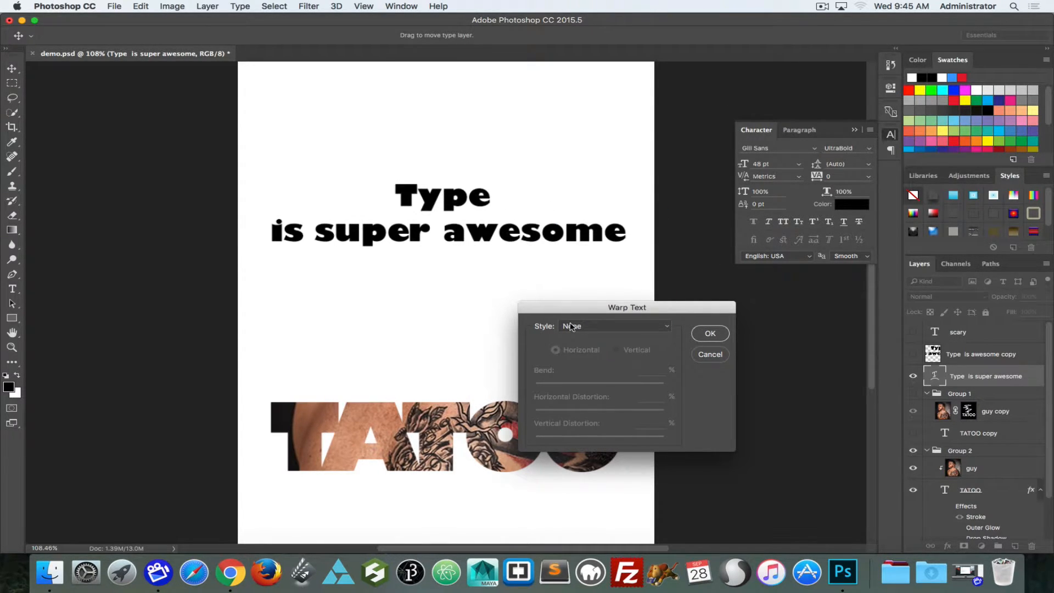
left_click(706, 337)
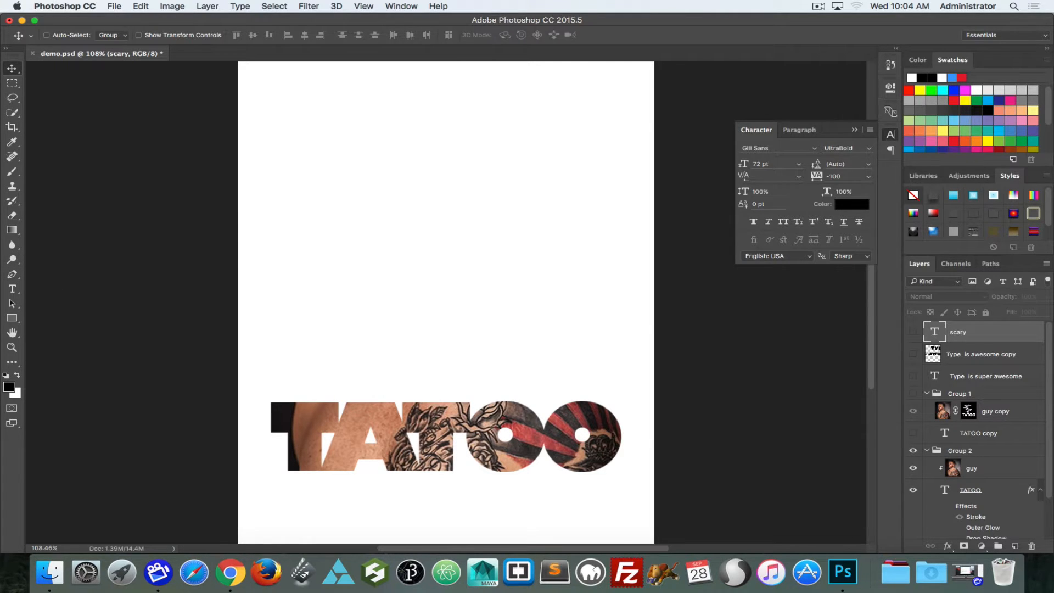
left_click(14, 275)
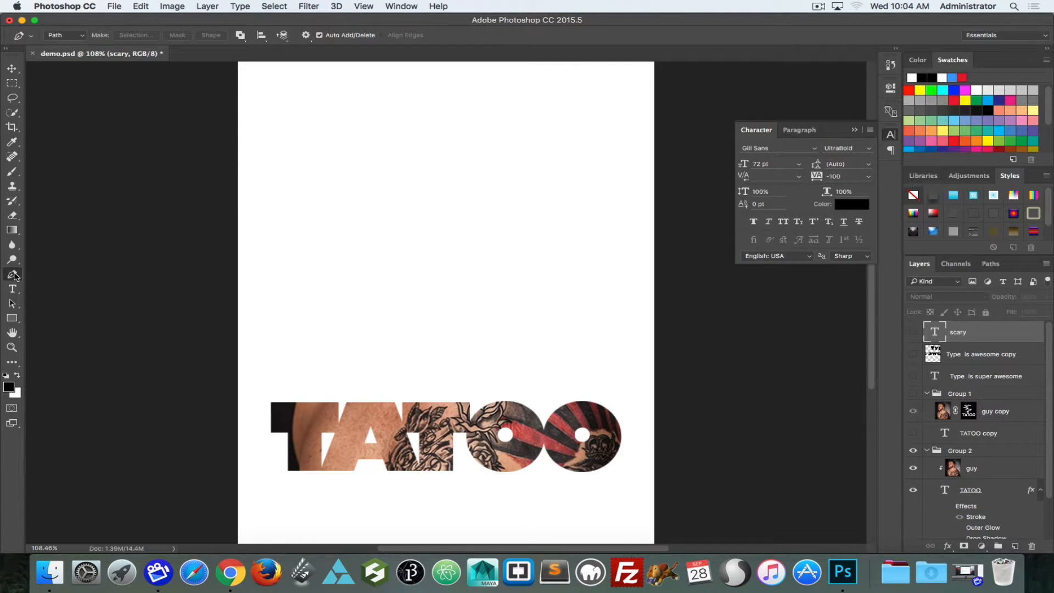
right_click(14, 274)
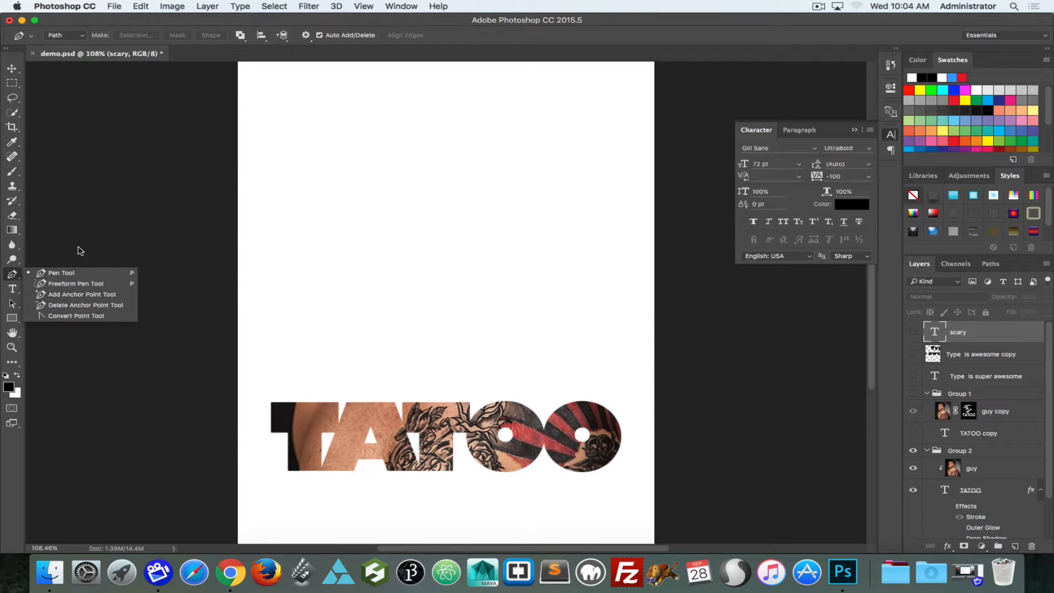
left_click(14, 277)
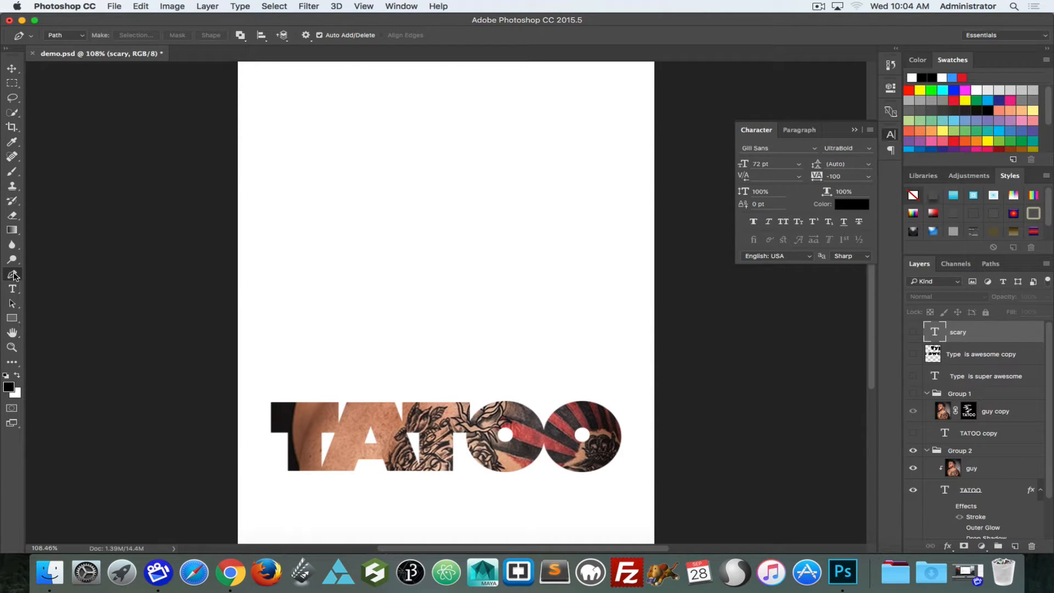
- Draw a red rectangle shape about 123 by 128 px on the upper left part of the page
left_click(11, 317)
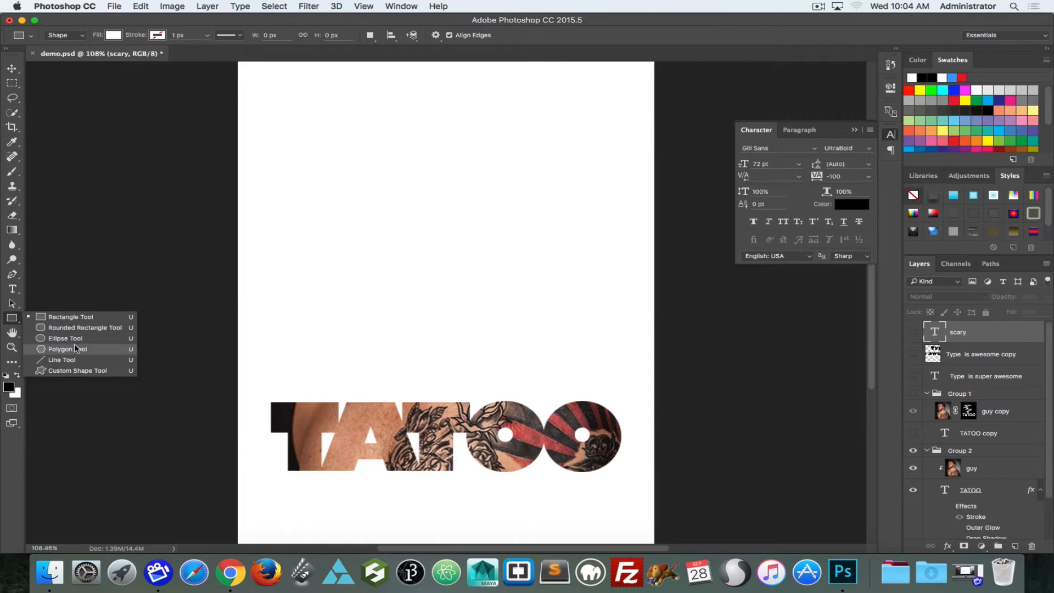
left_click(57, 318)
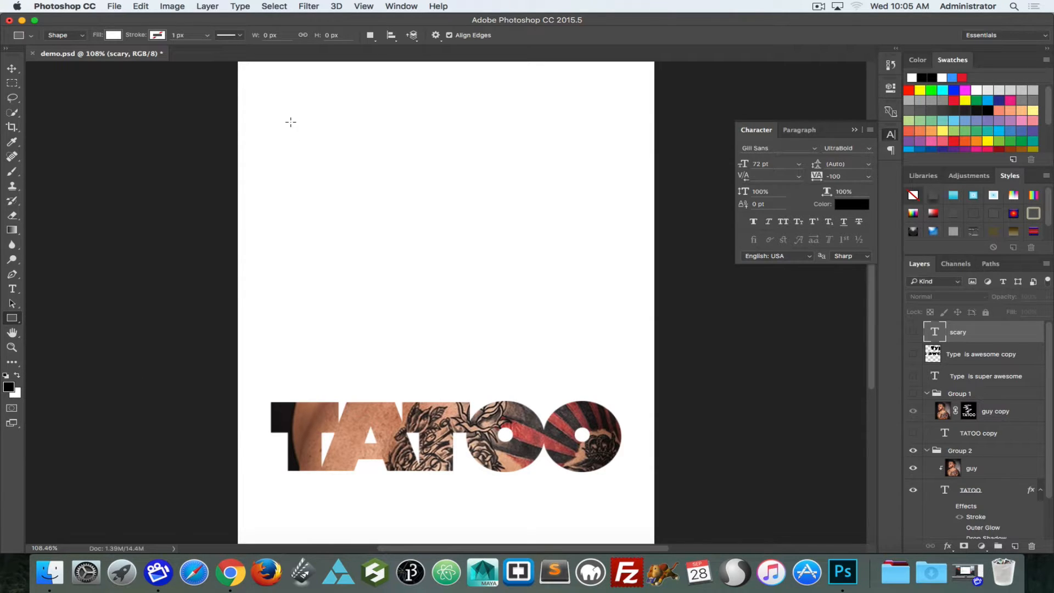
left_click(909, 89)
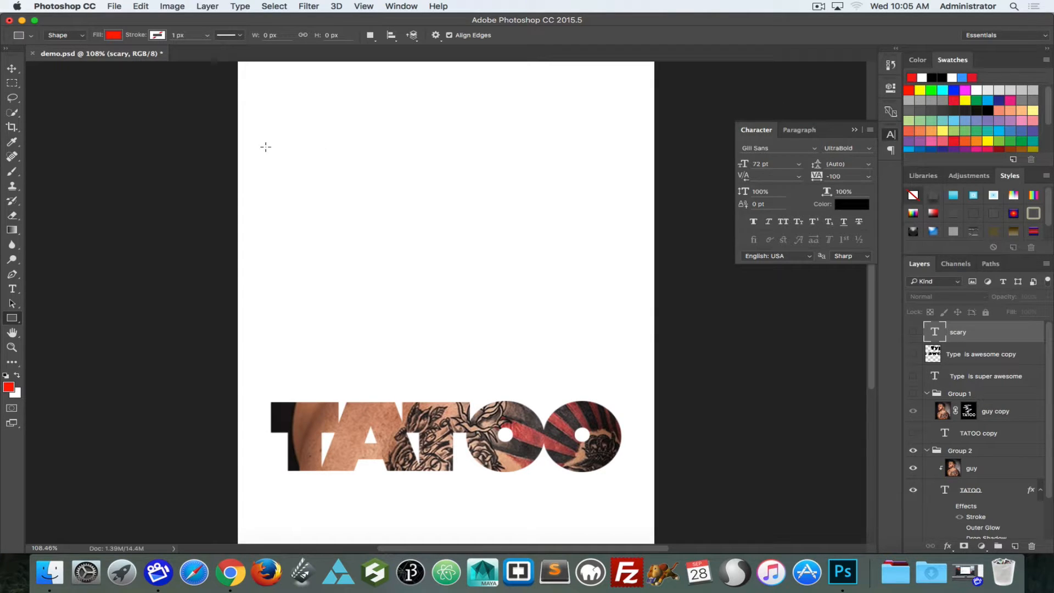
left_click_drag(288, 125, 373, 203)
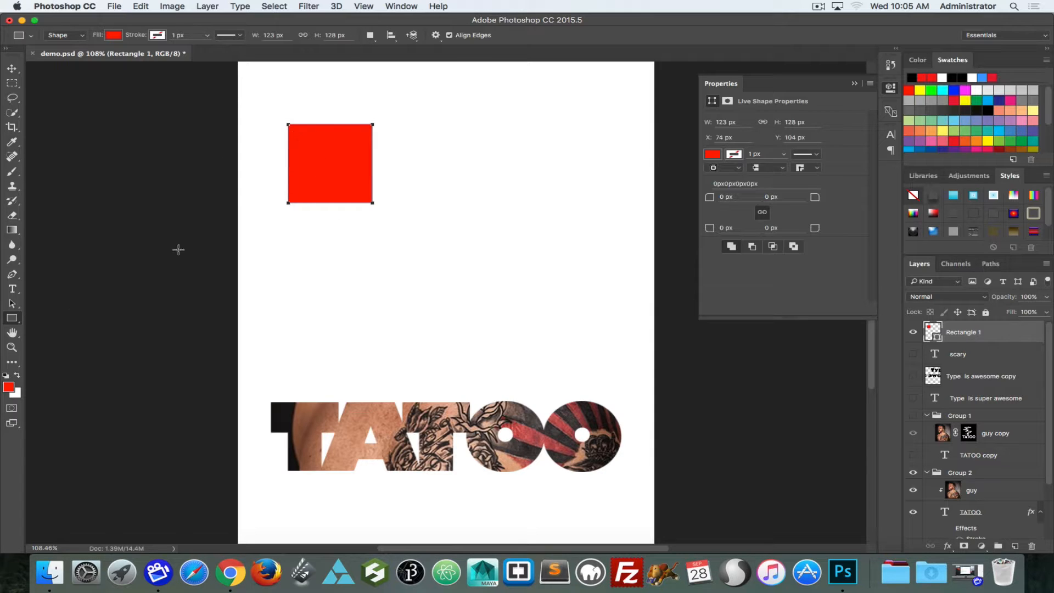
- Draw a red rounded rectangle about 91 by 110 px with 10 px corners, and a red ellipse about 105 by 110 px beside it
left_click_drag(14, 319, 61, 328)
left_click_drag(393, 91, 456, 158)
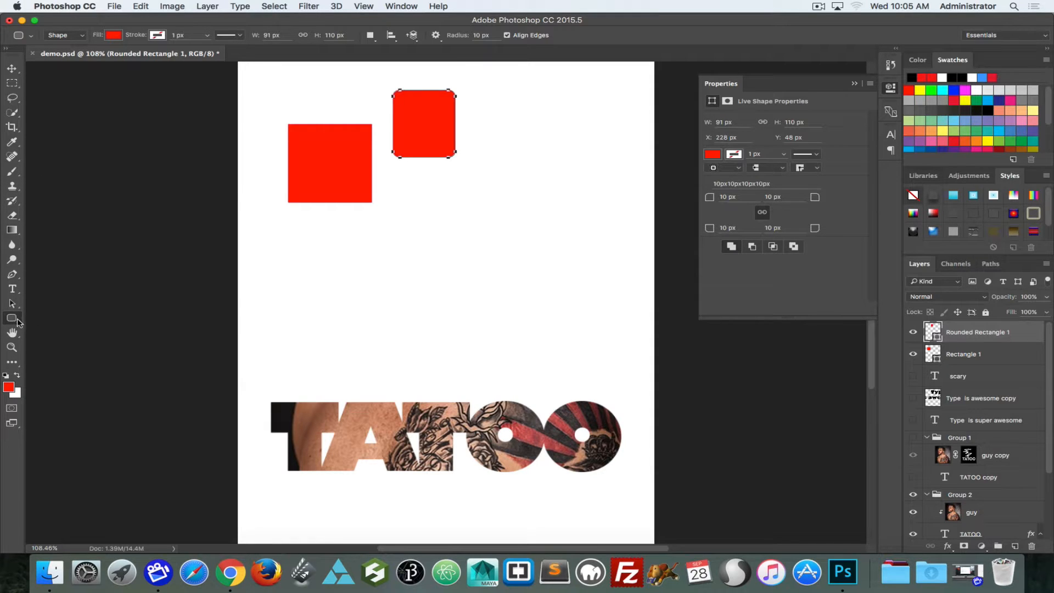
left_click_drag(18, 322, 53, 340)
left_click_drag(481, 80, 553, 148)
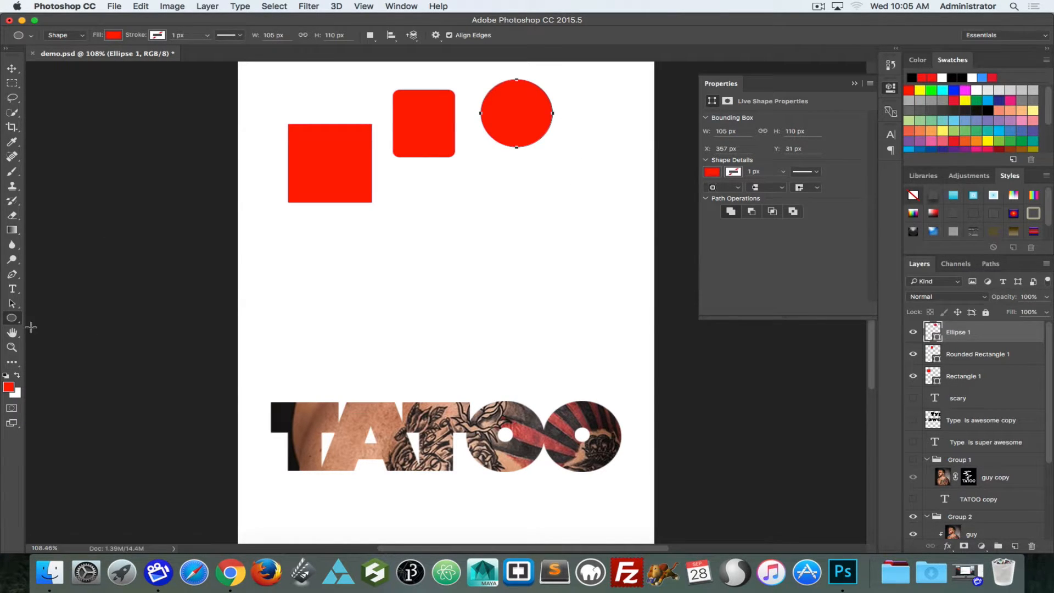
- Draw a red five-sided polygon about 111 by 114 px below the rectangle
left_click_drag(18, 323, 64, 348)
left_click(437, 36)
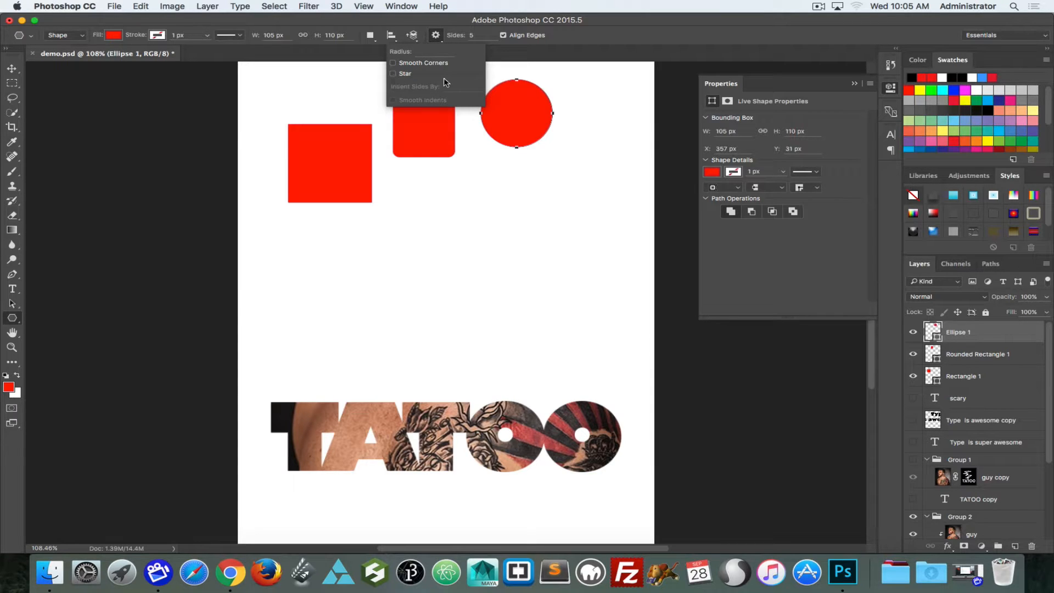
left_click(598, 36)
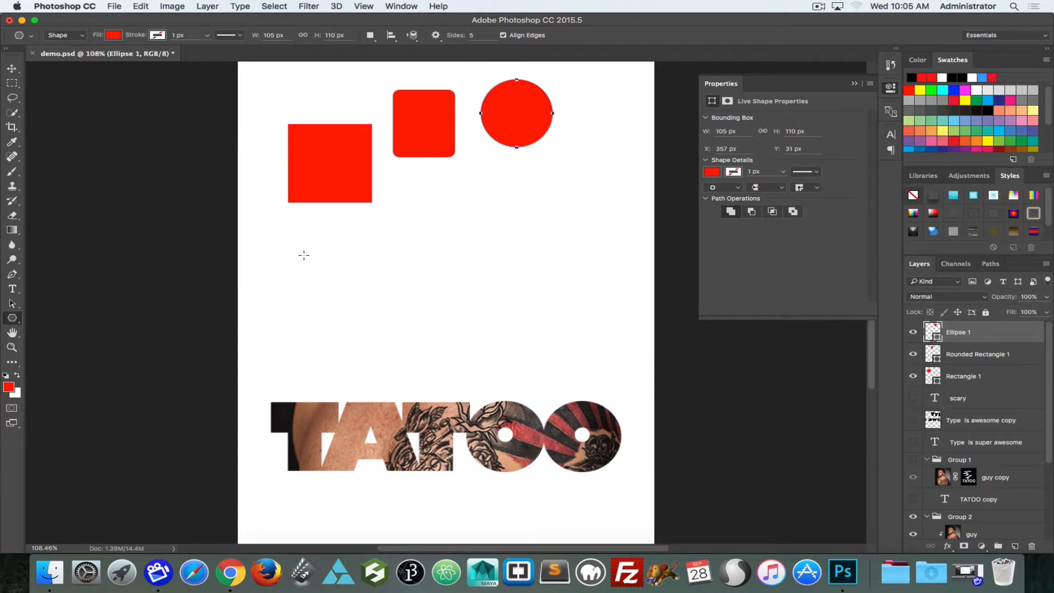
left_click_drag(284, 236, 316, 261)
- Enable the Star option for the Polygon tool and draw a five-pointed red star about 105 by 102 px beside the pentagon
left_click(436, 35)
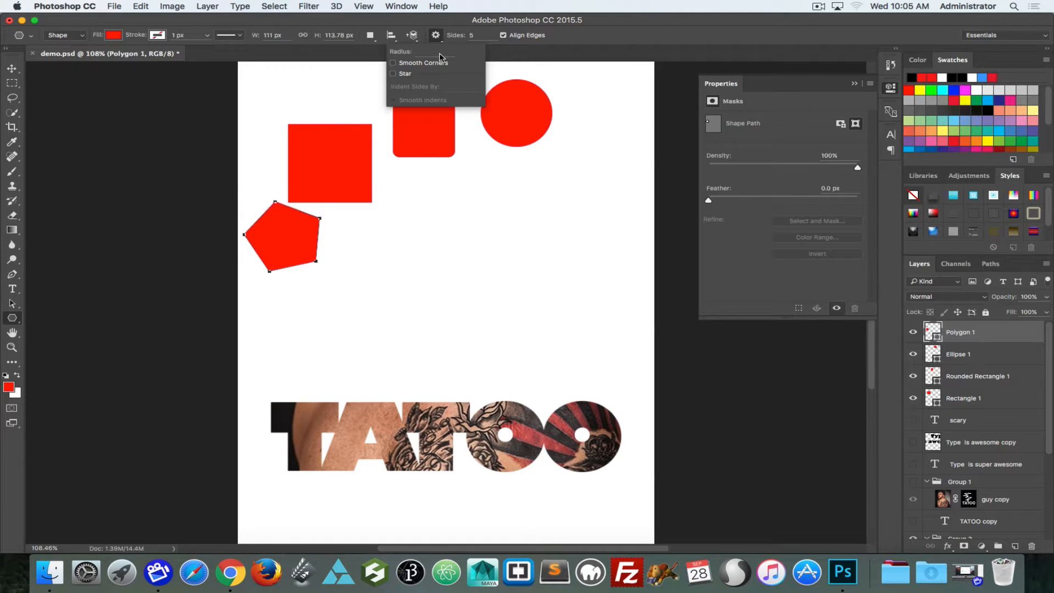
left_click(393, 73)
left_click_drag(366, 268, 401, 276)
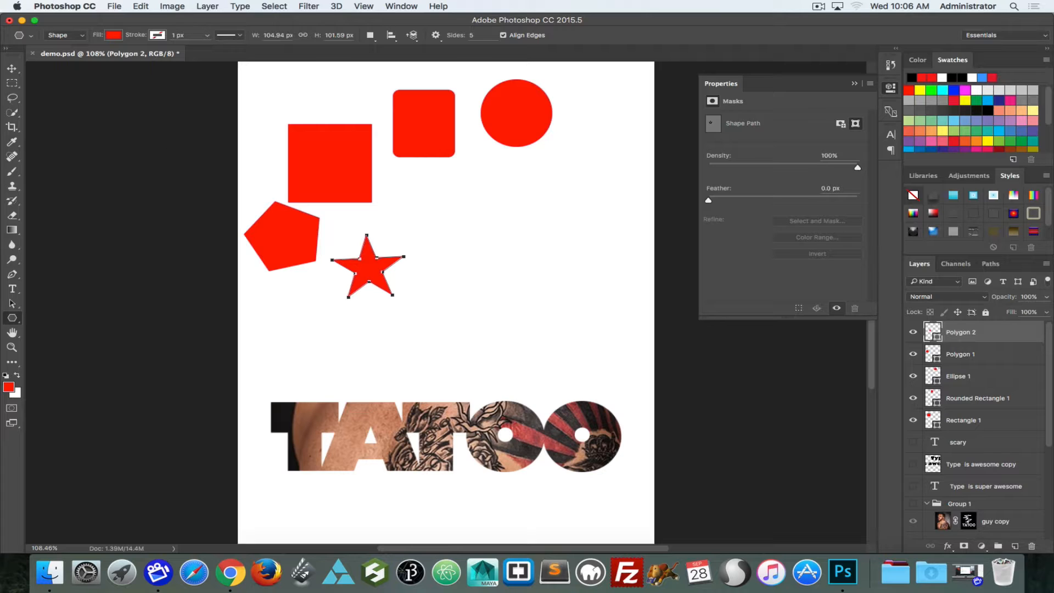
- Draw a slanted 1 px weight line about 61 px wide and 23 px high below the rounded rectangle
right_click(12, 320)
left_click(60, 361)
left_click_drag(394, 212, 436, 198)
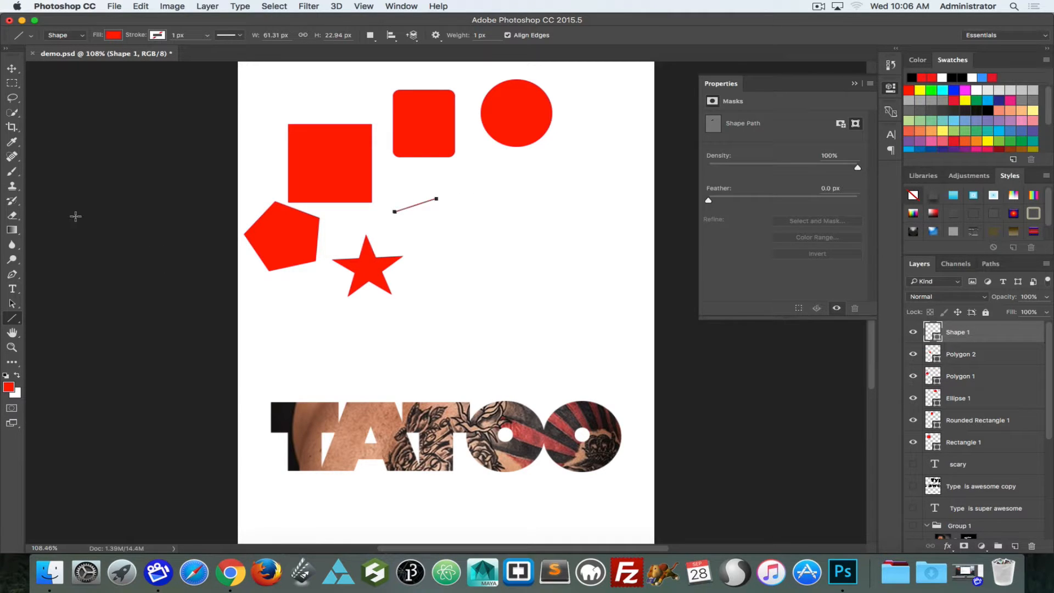
- Set the stroke width to 17.25 px and draw a second slanted line about 86 px wide and 25 px high below the circle
left_click(207, 37)
left_click(208, 46)
left_click(207, 36)
mouse_move(210, 50)
left_mouse_down()
mouse_move(246, 50)
mouse_move(221, 53)
left_mouse_up()
left_click_drag(548, 177, 491, 192)
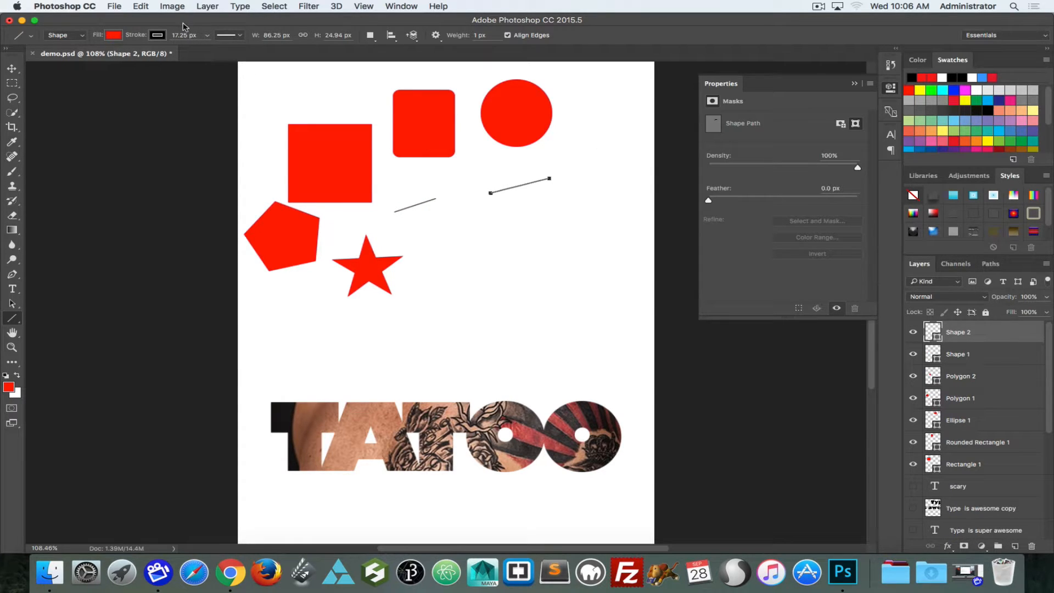
- Change the second line's stroke style to dashed, also trying the dotted style
left_click(233, 36)
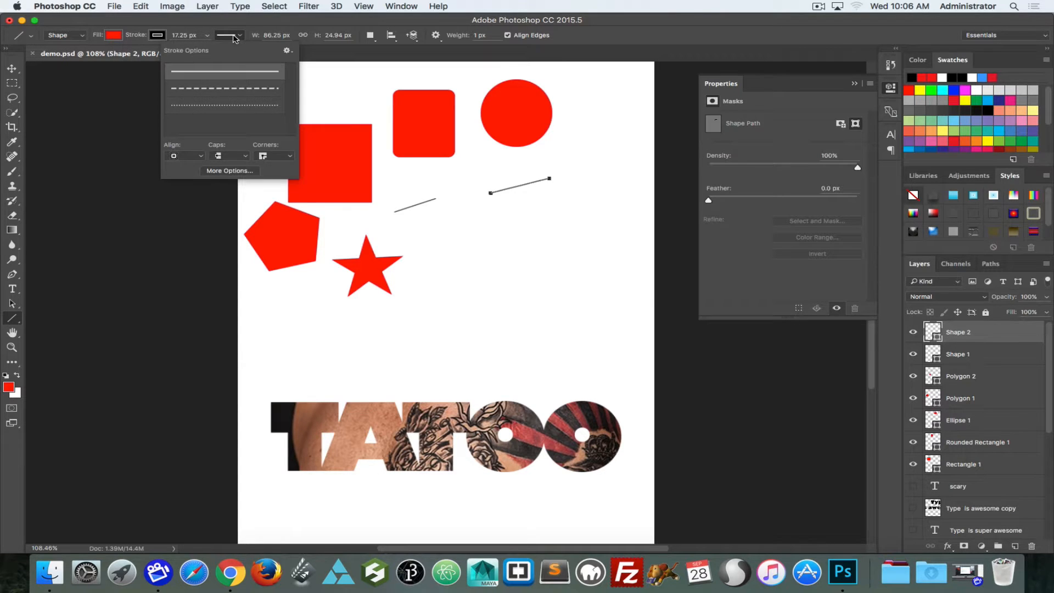
left_click(226, 91)
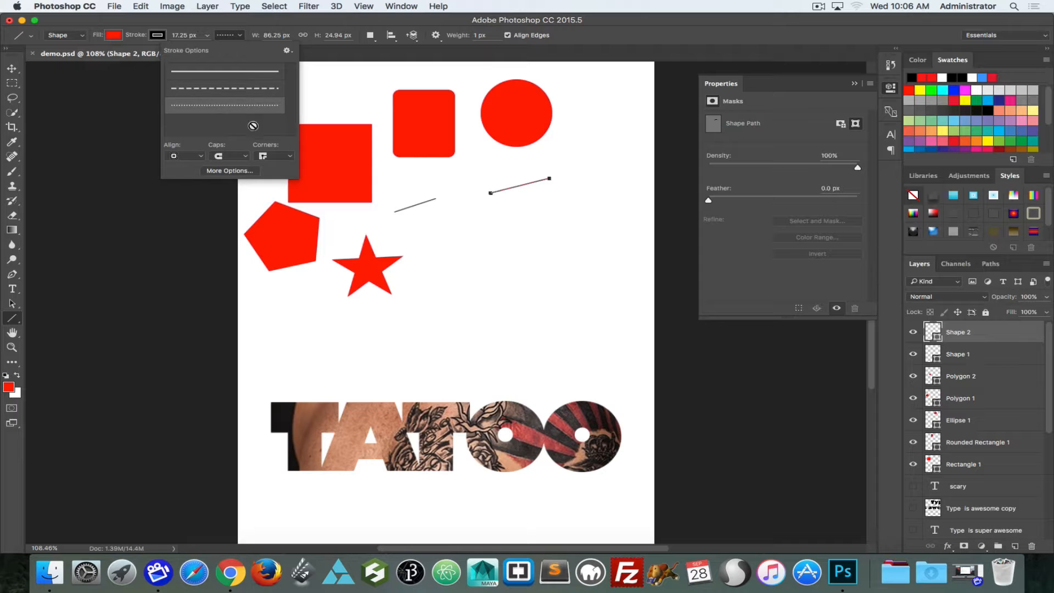
key("v")
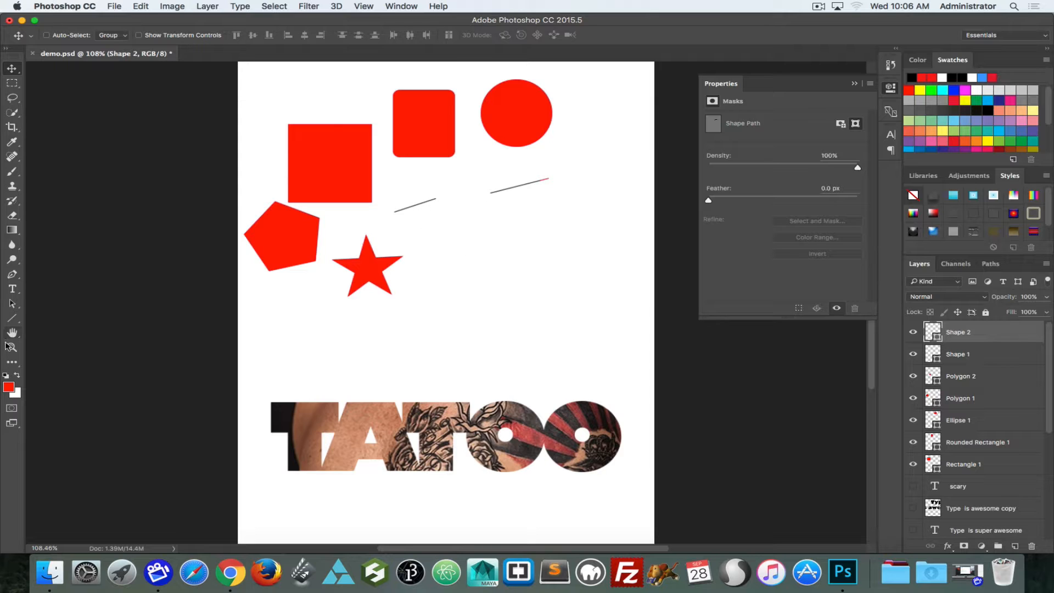
- Set the line weight to 5 px and draw a third slanted line about 125 px wide and 51 px high below the second line
left_click(13, 318)
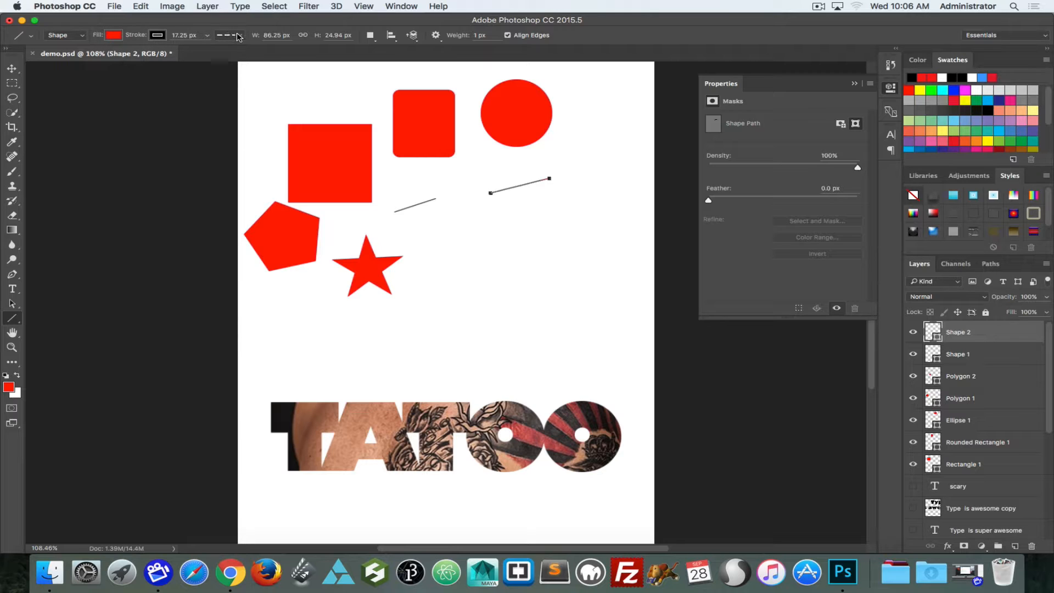
left_click(437, 36)
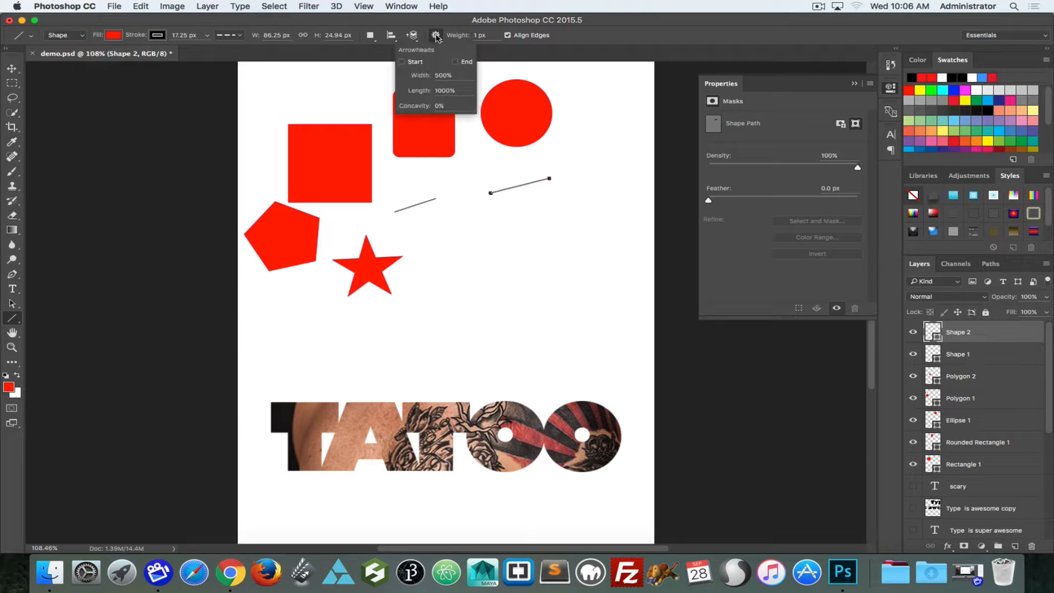
left_click(481, 35)
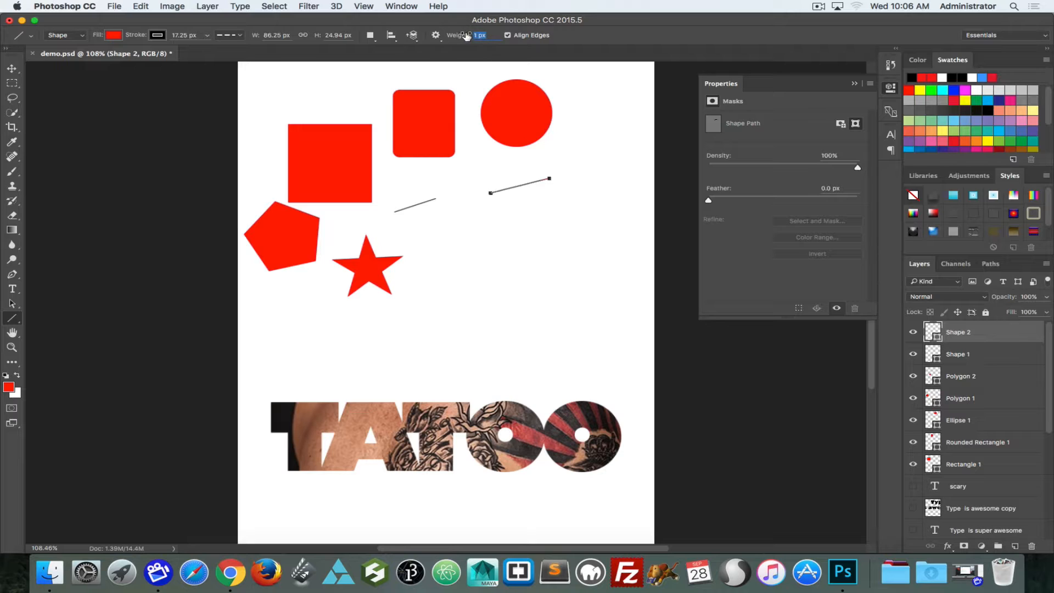
type("5")
key("Return")
left_click_drag(477, 242, 561, 268)
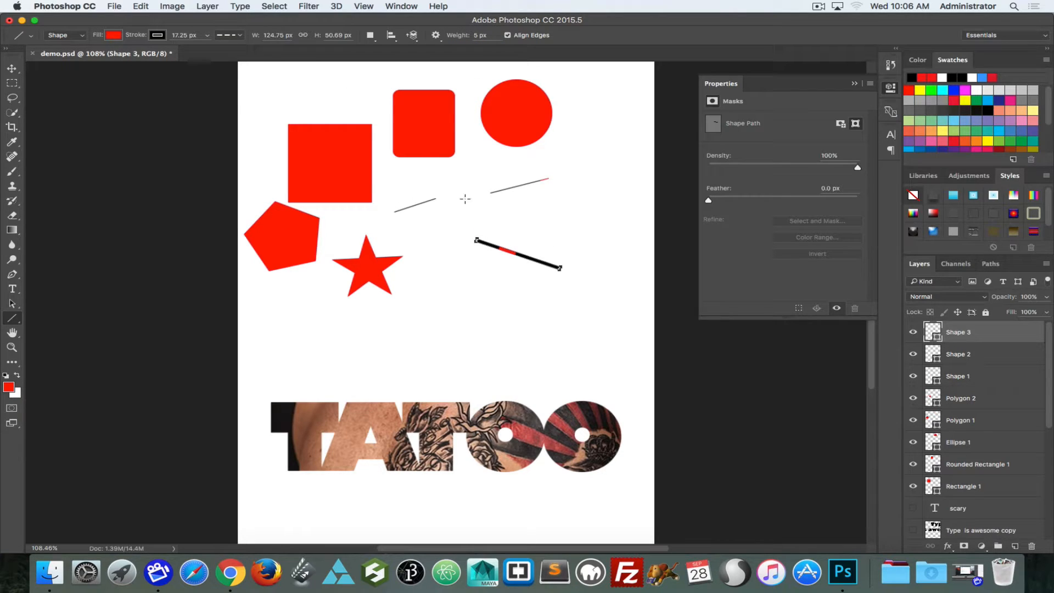
- Change the third line's stroke style to solid and set its stroke width to 1 px
left_click(240, 36)
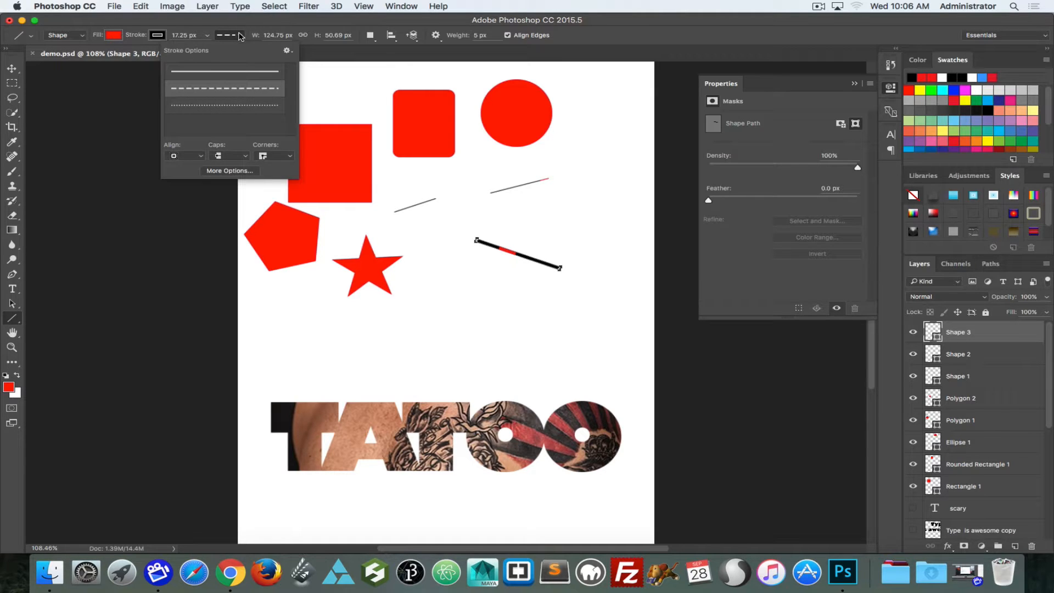
left_click(236, 73)
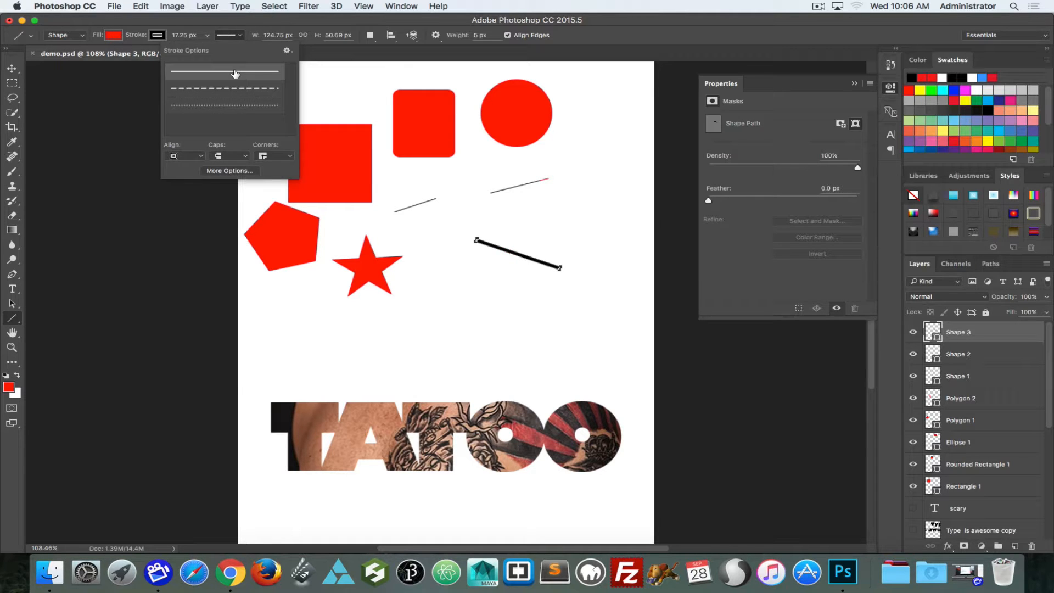
left_click(595, 38)
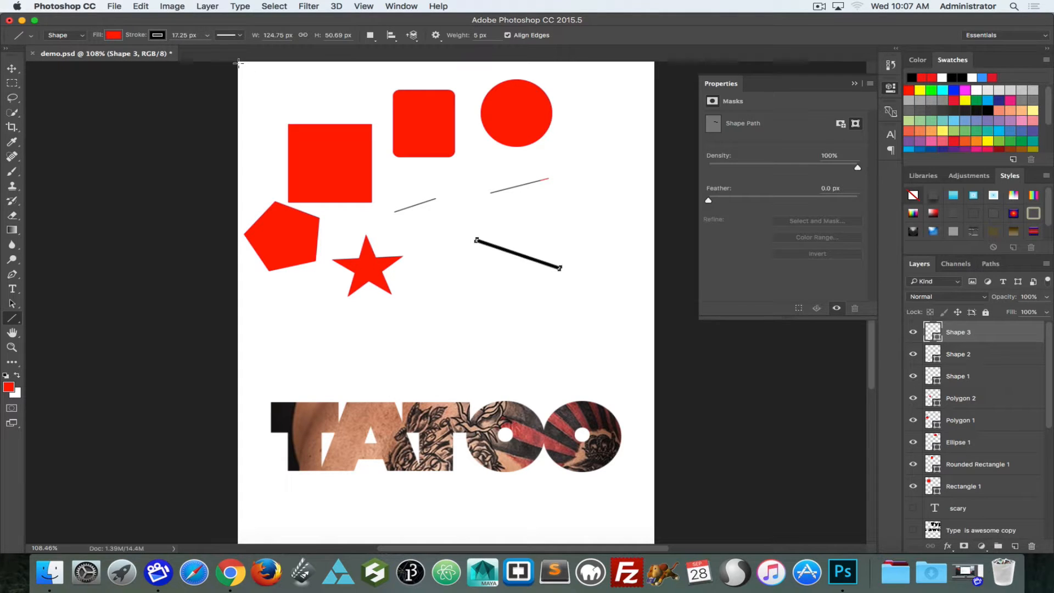
left_click(188, 36)
type("1")
key("Return")
key("v")
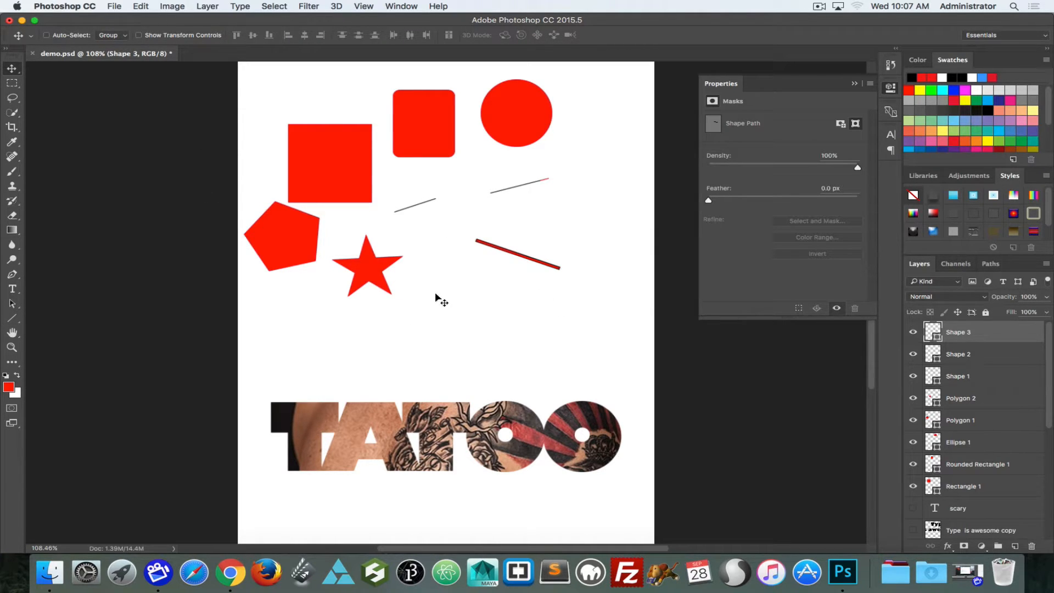
- Draw a red heart about 76 by 67 px with the Custom Shape tool, just below and beyond the circle
left_click(13, 318)
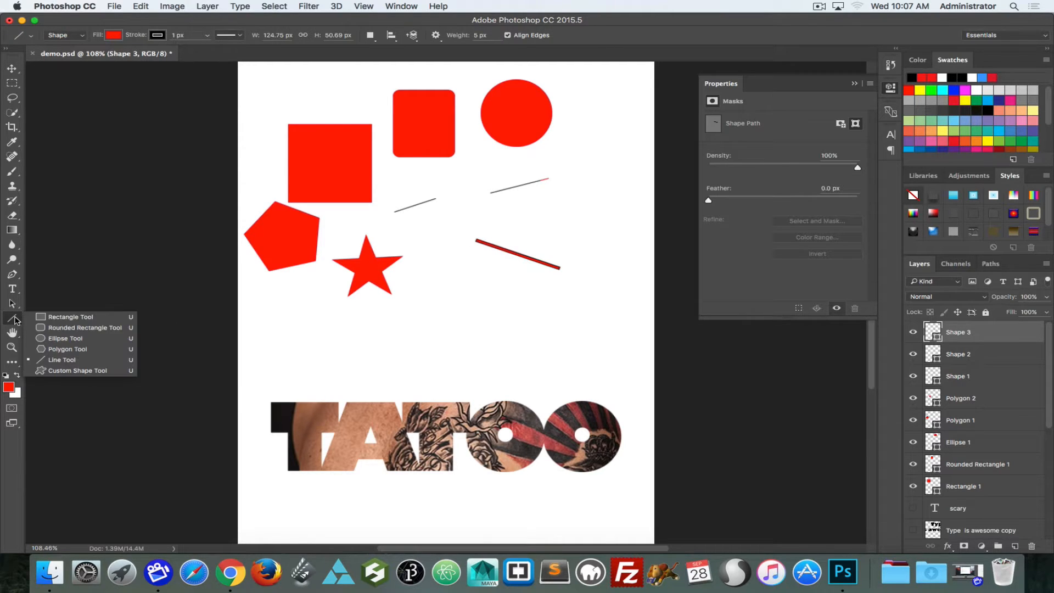
left_click(79, 372)
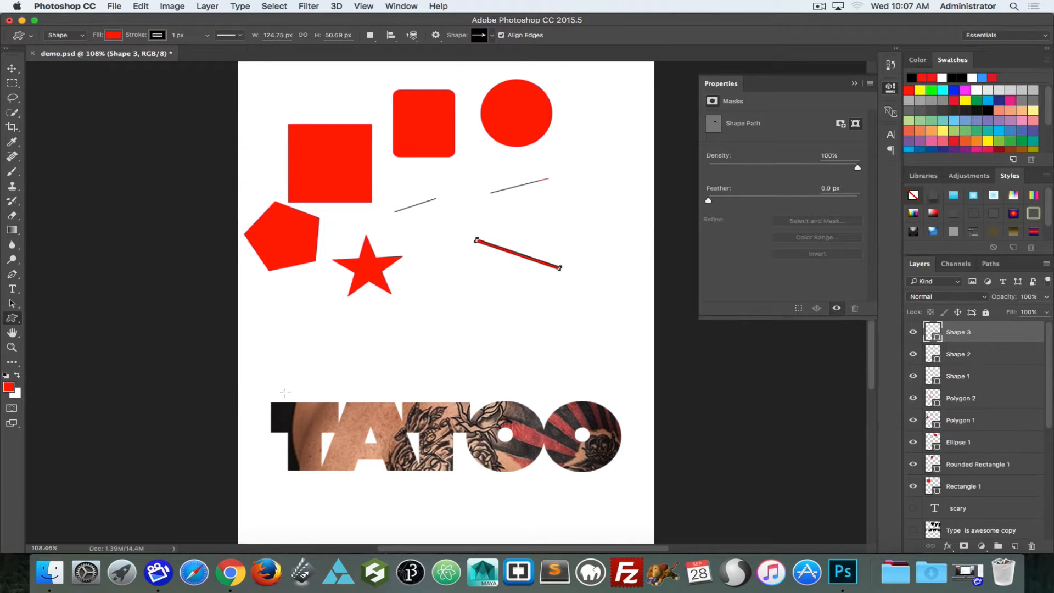
left_click(492, 38)
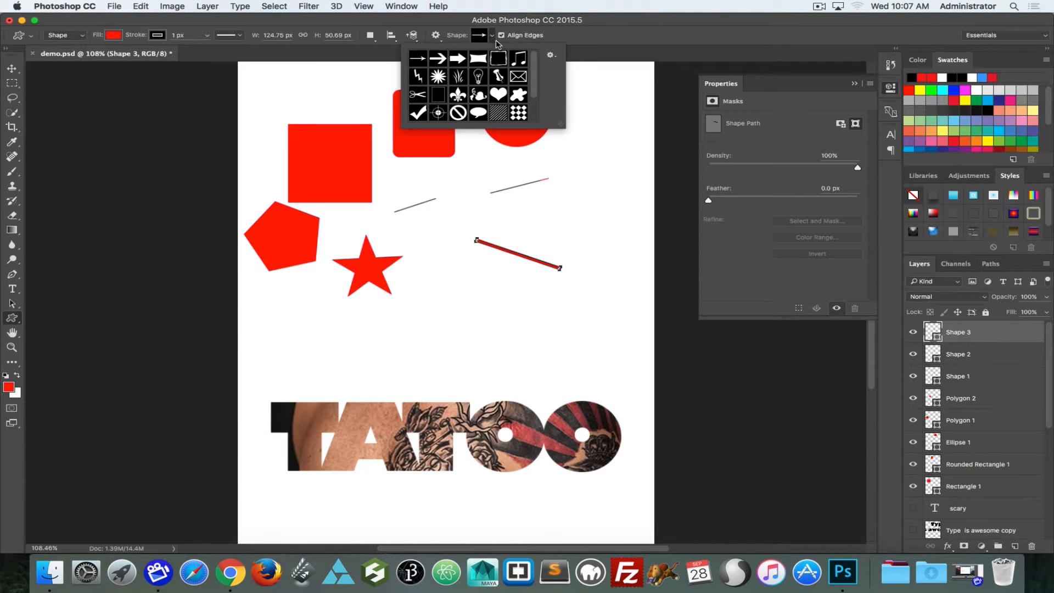
left_click(498, 94)
left_click_drag(572, 184, 624, 227)
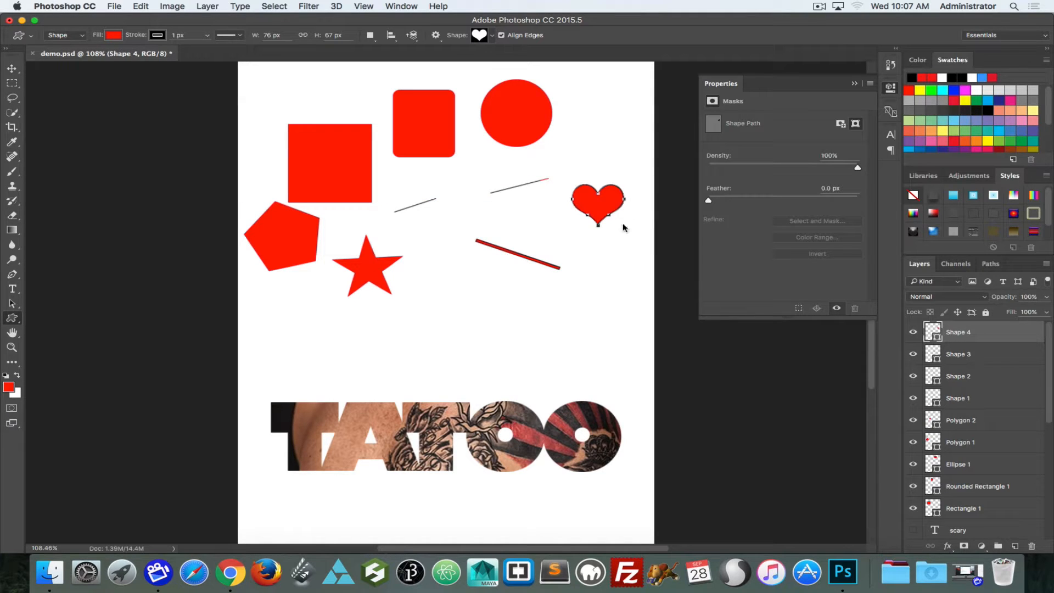
- Choose the paw print custom shape and draw it about 82 by 84 px below the third line
left_click(490, 38)
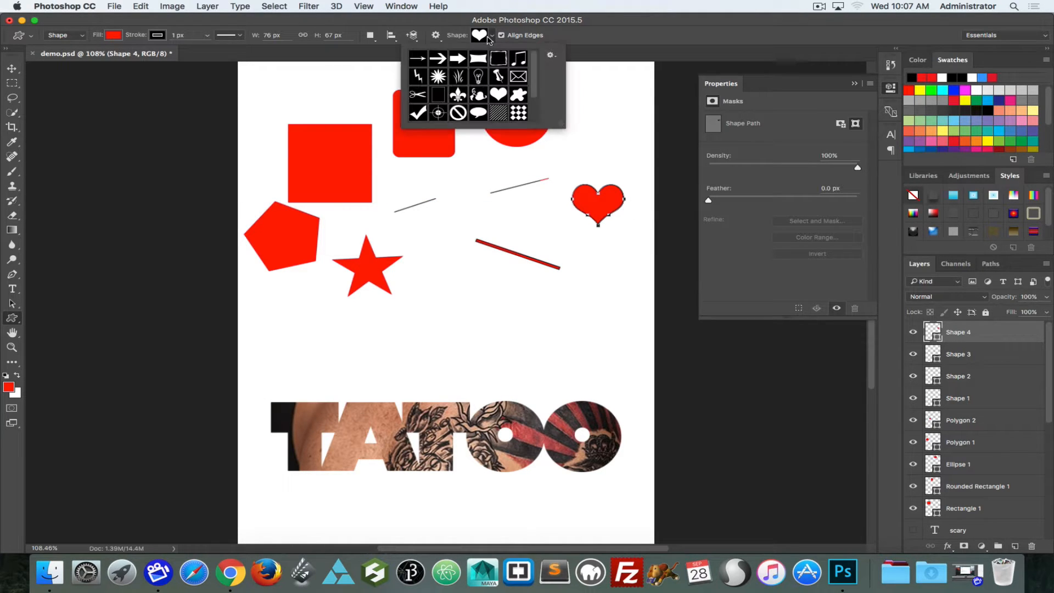
scroll(479, 113, "down", 2)
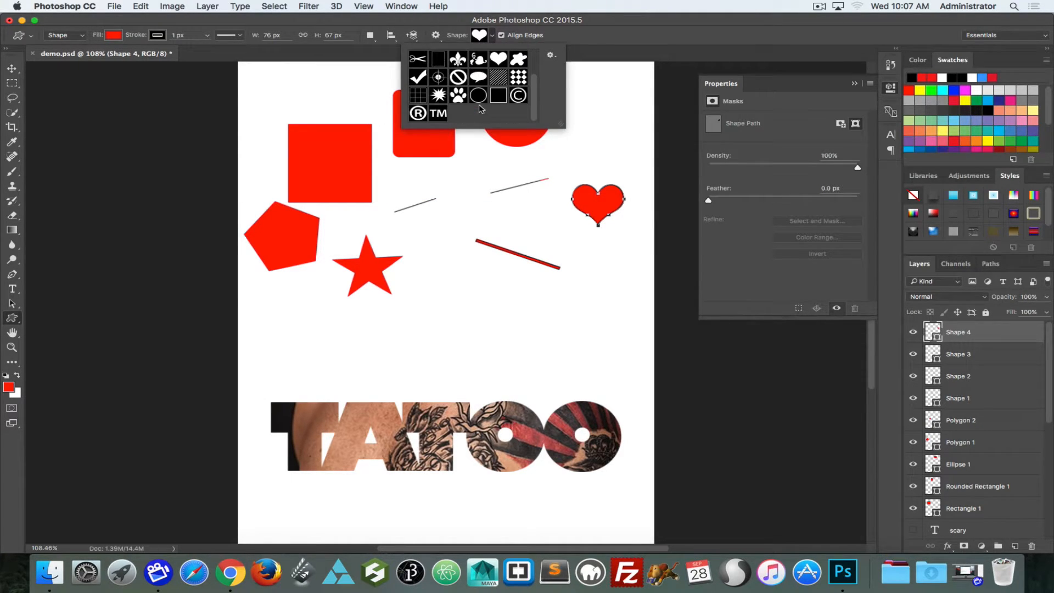
left_click(459, 96)
mouse_move(497, 295)
left_mouse_down()
mouse_move(537, 347)
mouse_move(568, 347)
mouse_move(512, 339)
left_mouse_up()
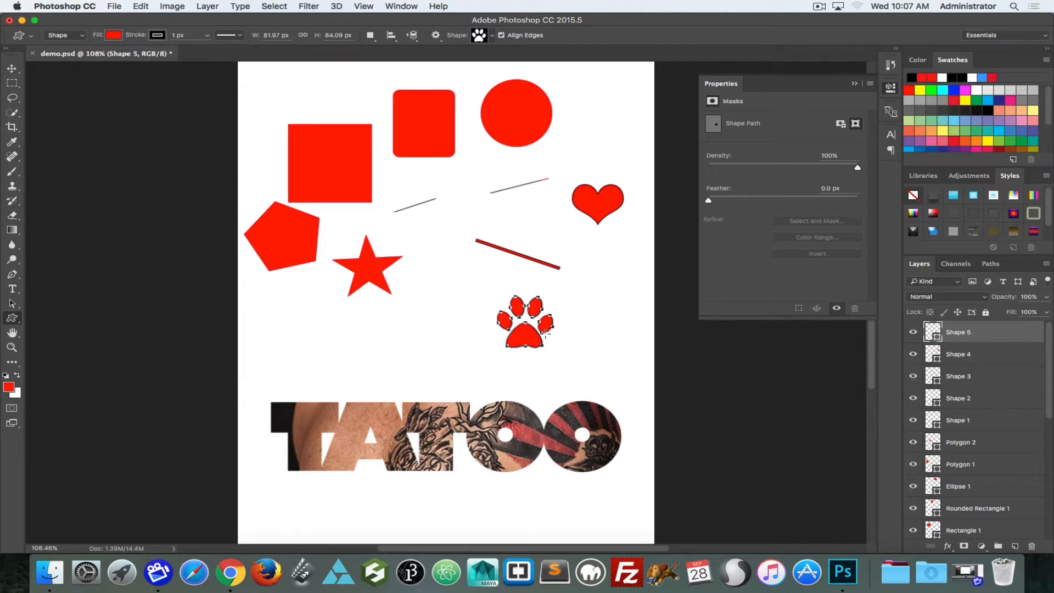
left_click(11, 68)
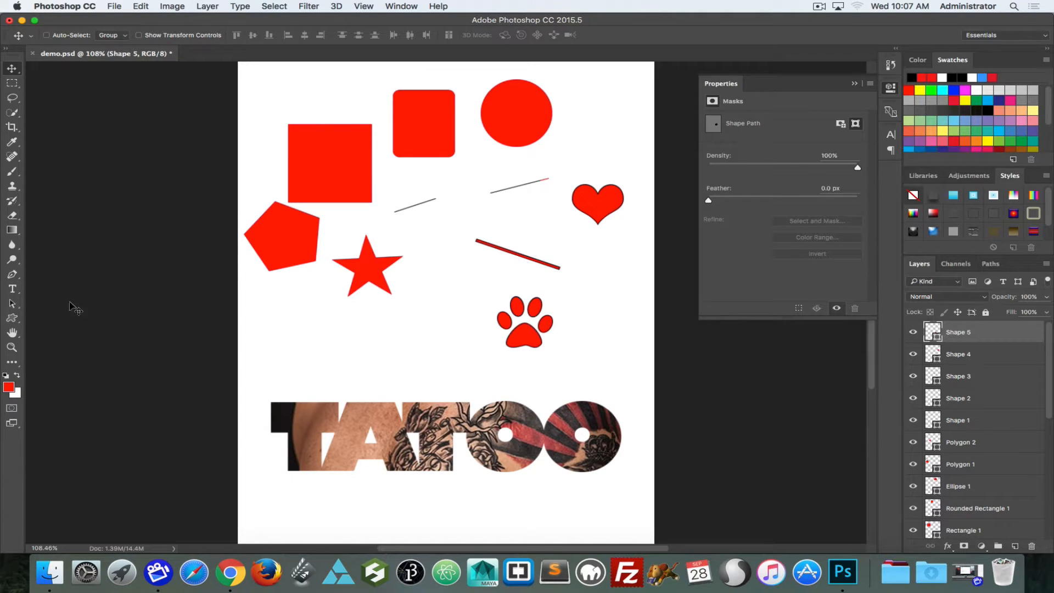
- Change the paw print's fill color to blue
left_click(12, 318)
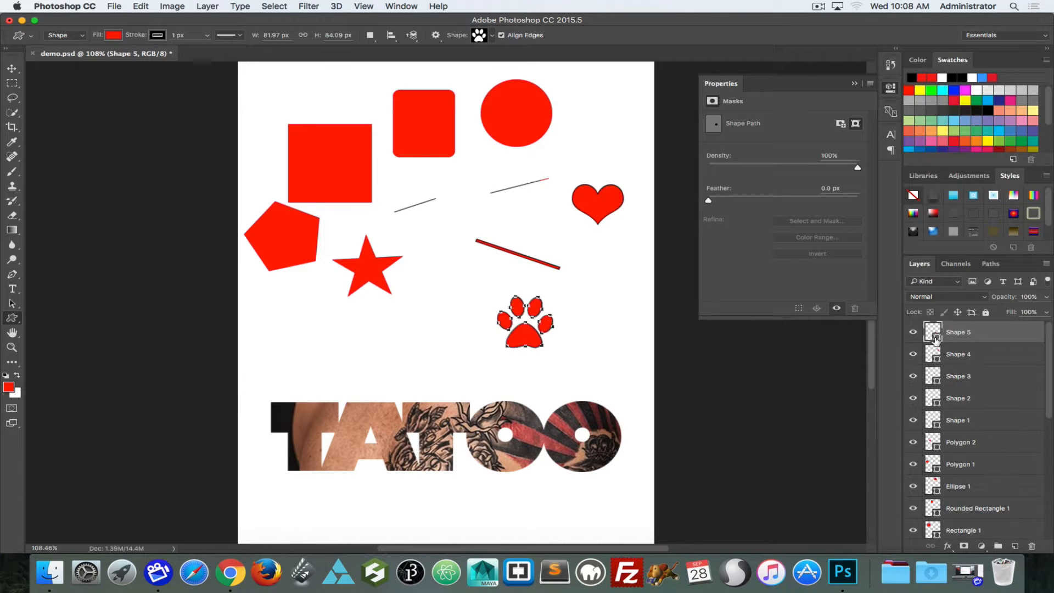
double_click(936, 339)
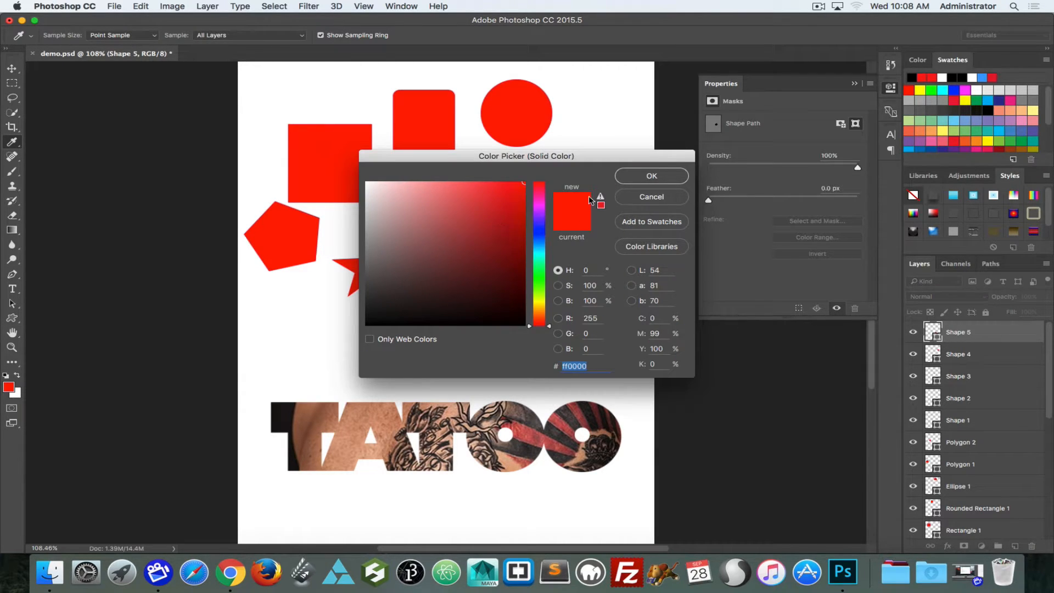
left_click(541, 227)
left_click(635, 180)
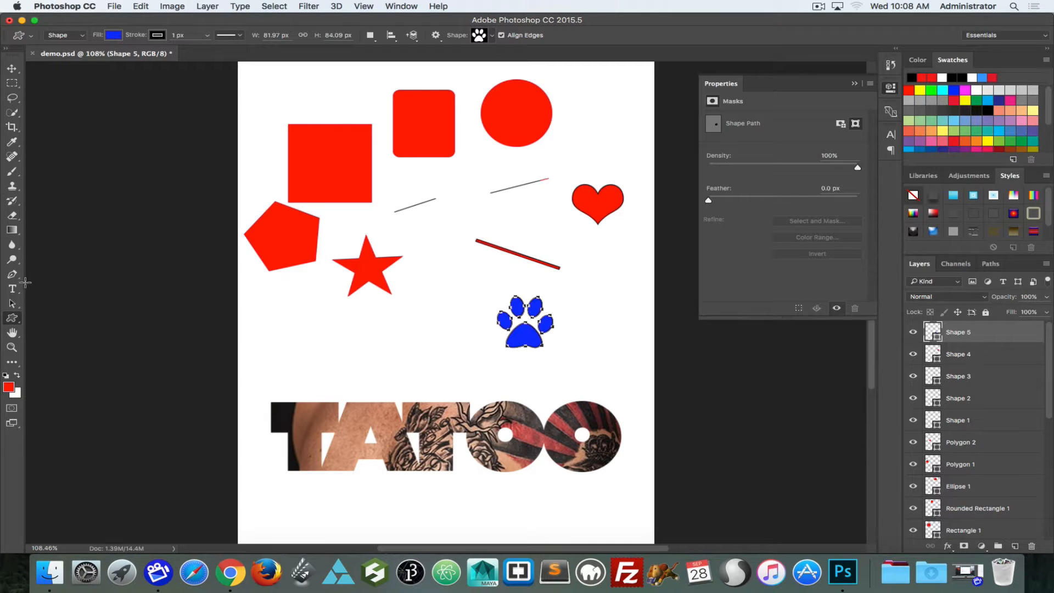
- Switch to the Path Selection tool and make the heart's layer, Shape 4, active
left_click(12, 304)
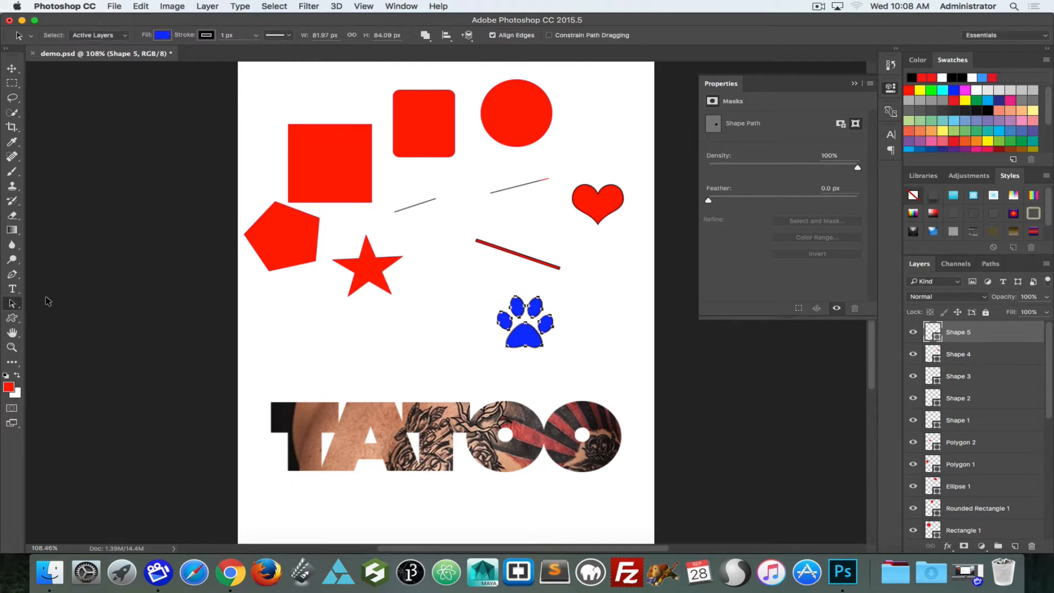
left_click(12, 305)
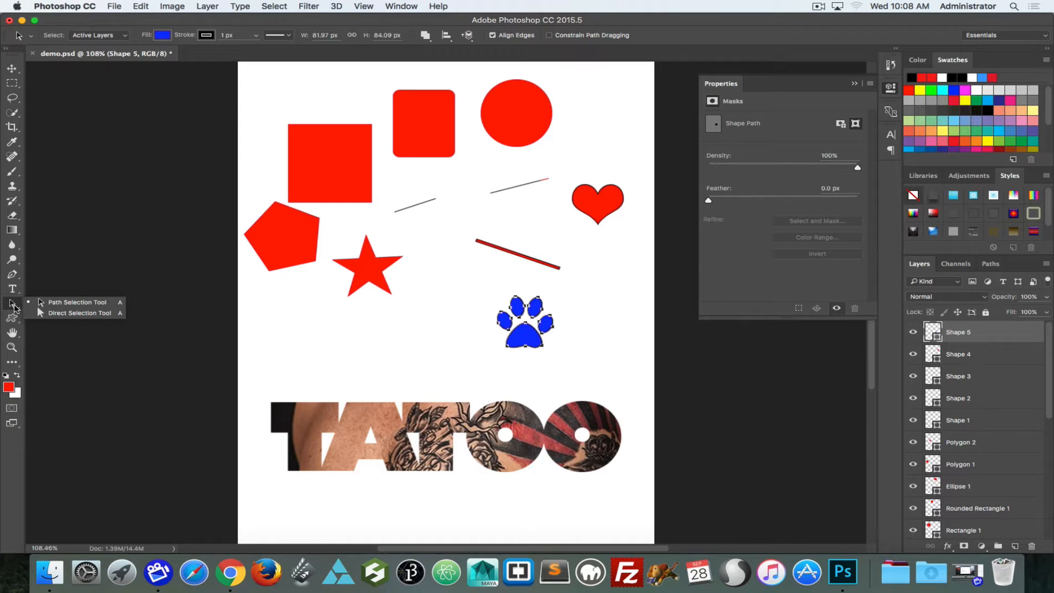
left_click(287, 250)
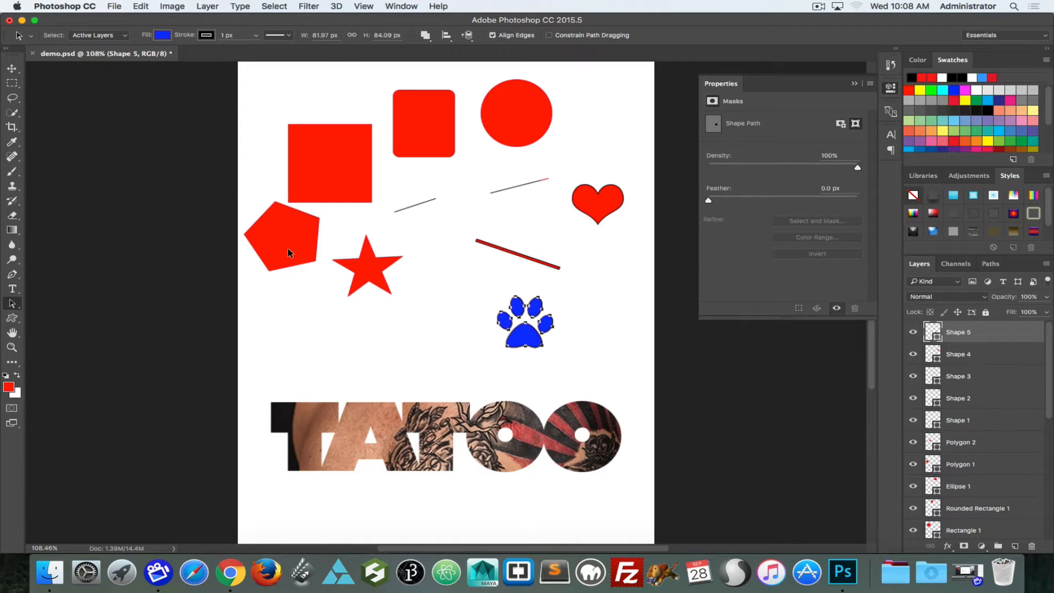
left_click(283, 208)
left_click(538, 306)
left_click(576, 238)
left_click(936, 360)
left_click(378, 256)
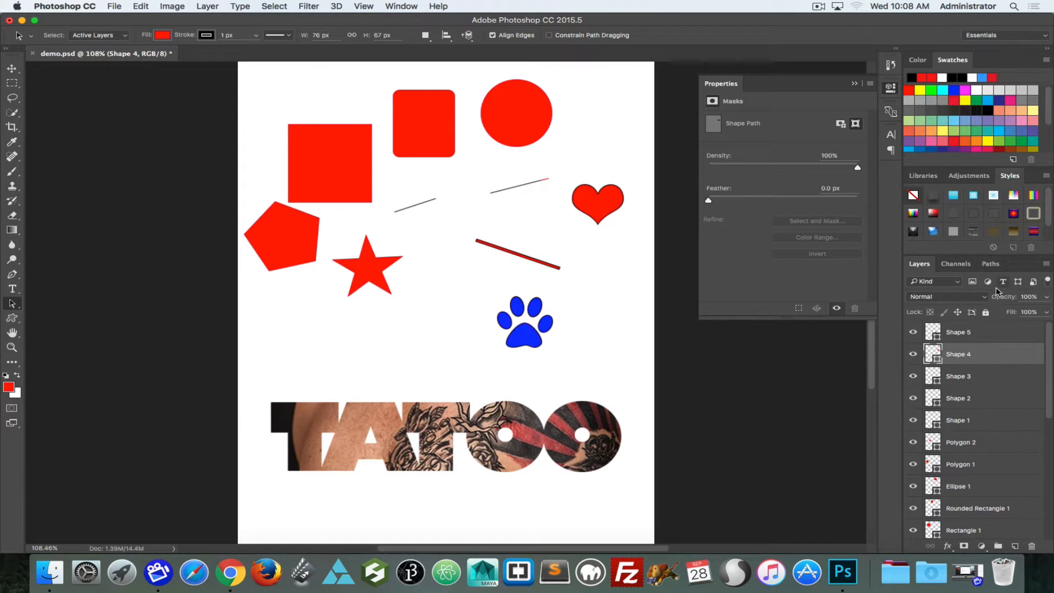
- Select the heart's shape path and move it up beside the circle
left_click(989, 265)
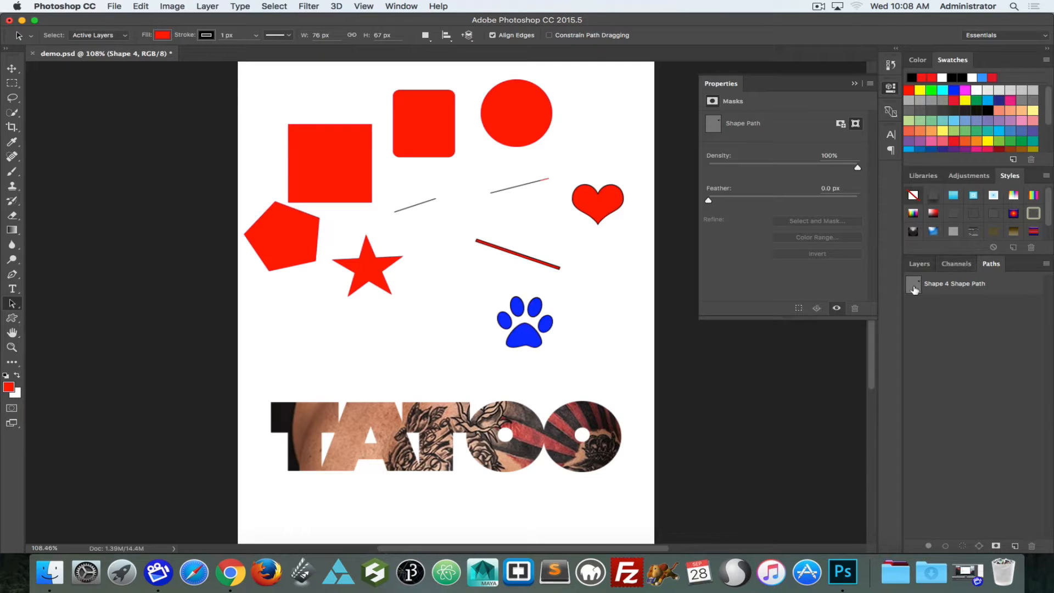
left_click(615, 189)
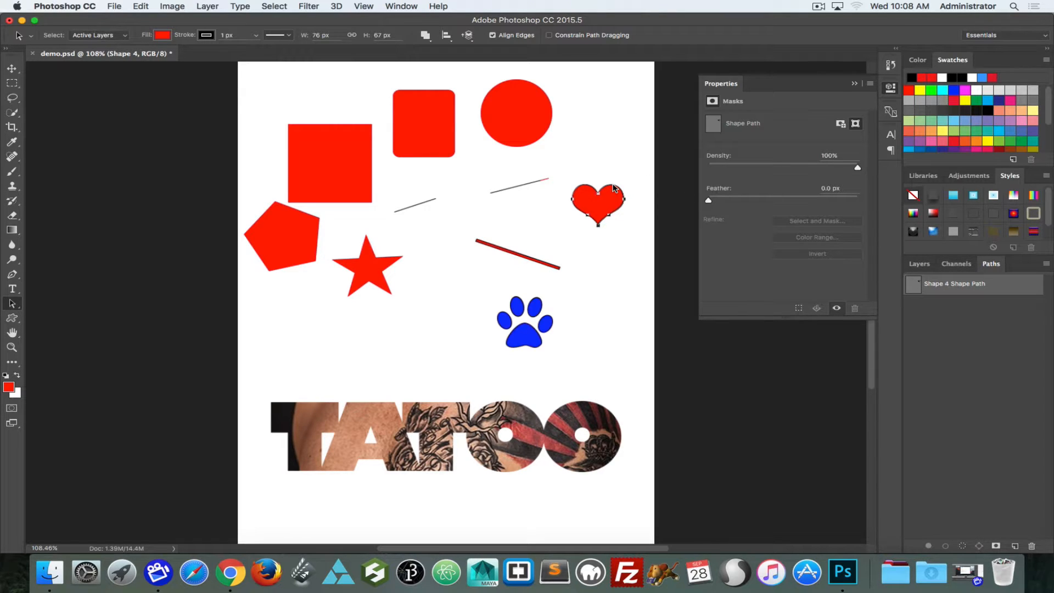
left_click(919, 265)
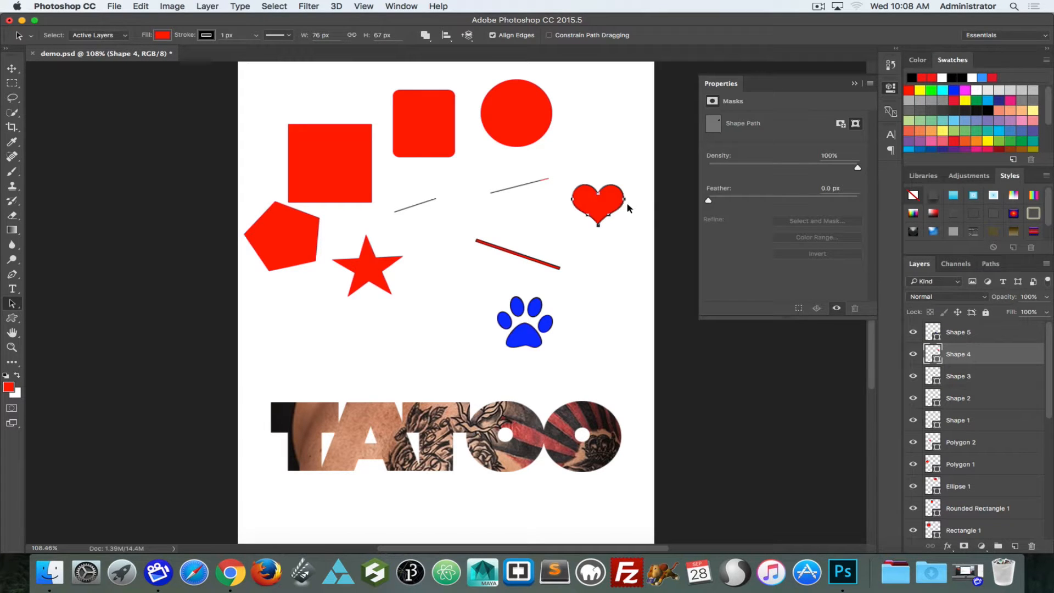
left_click_drag(605, 193, 601, 147)
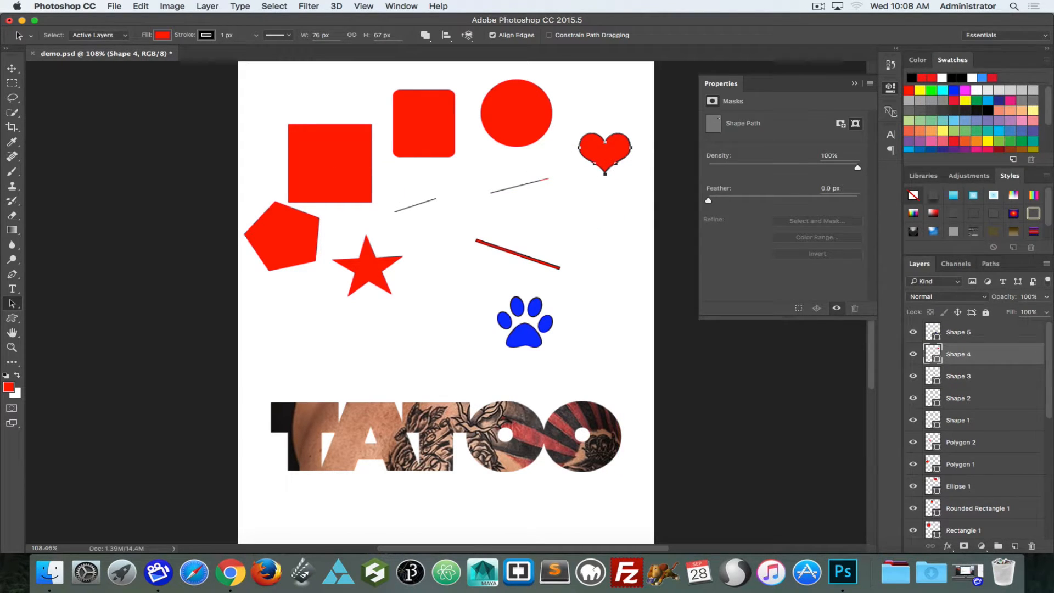
- Distort the heart with the Direct Selection tool, stretching its lower tip and upper lobes until it is about 76 by 211 px
right_click(10, 304)
left_click(38, 311)
left_click_drag(605, 174, 605, 173)
left_click_drag(565, 241, 607, 231)
left_click_drag(606, 146, 579, 87)
left_click(347, 160)
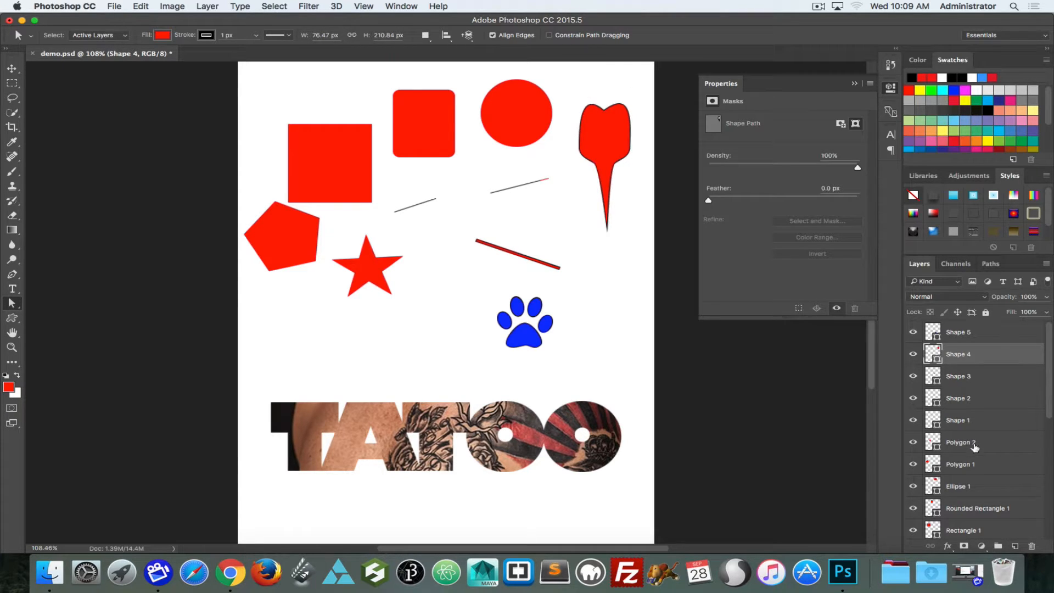
- Reshape the red rectangle as a regular path, pulling its two upper corners outward to about 180 px wide and its lower-right corner inward
scroll(973, 512, "down", 3)
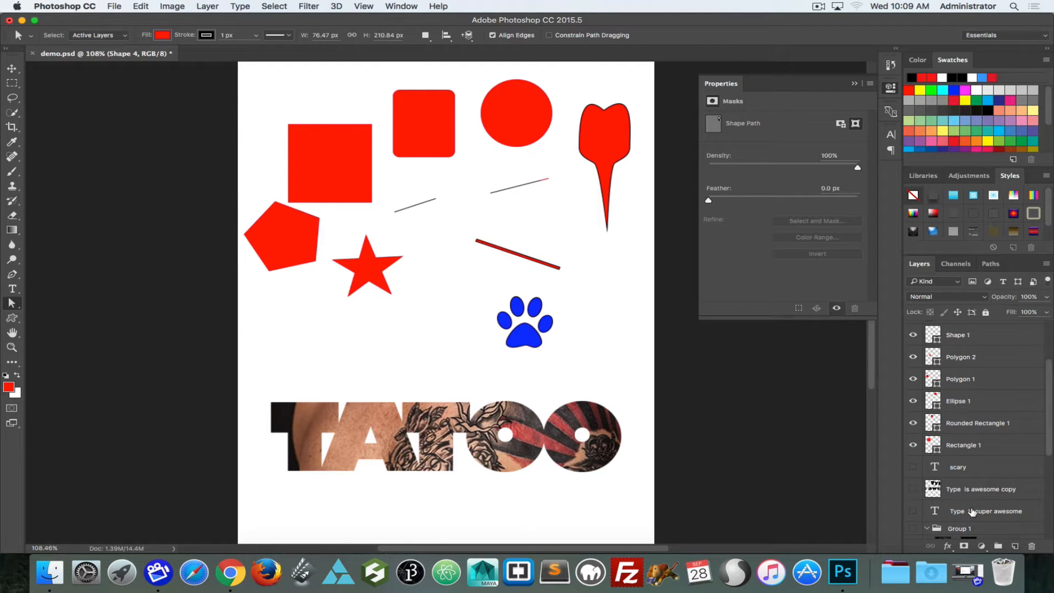
left_click(956, 444)
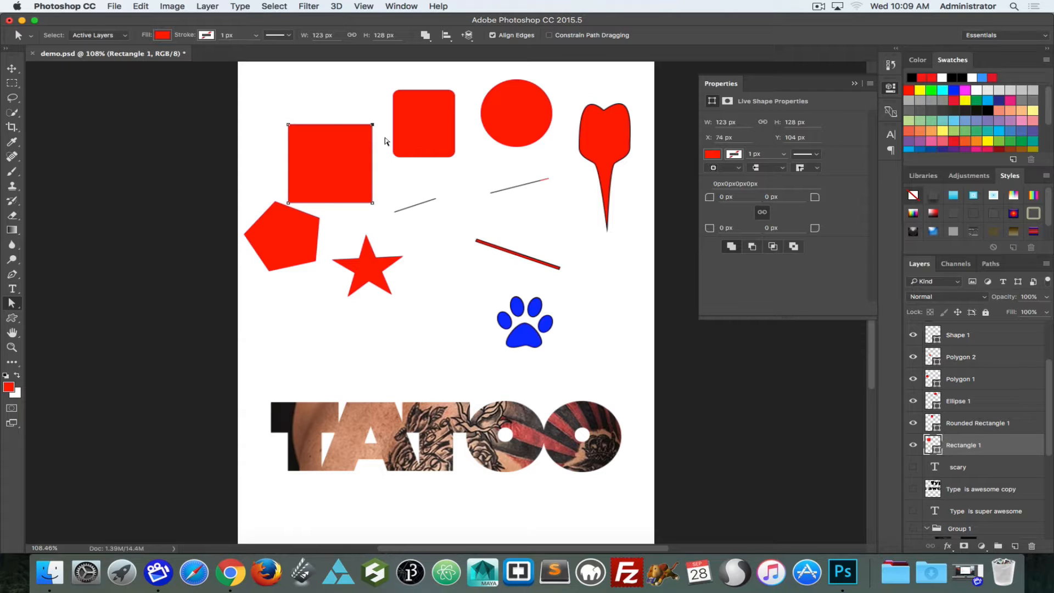
left_click_drag(372, 125, 377, 85)
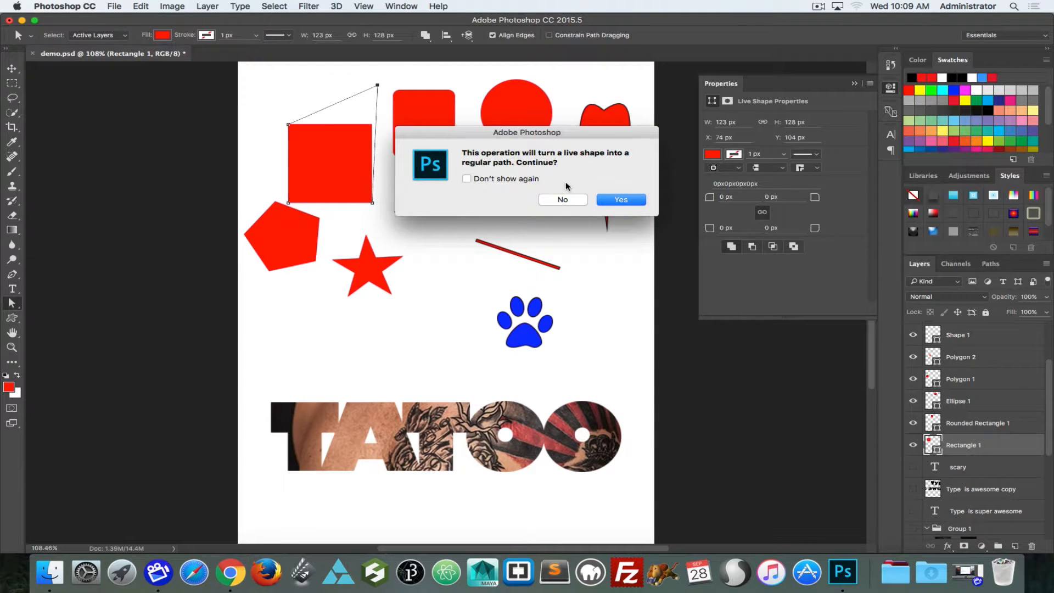
left_click(624, 199)
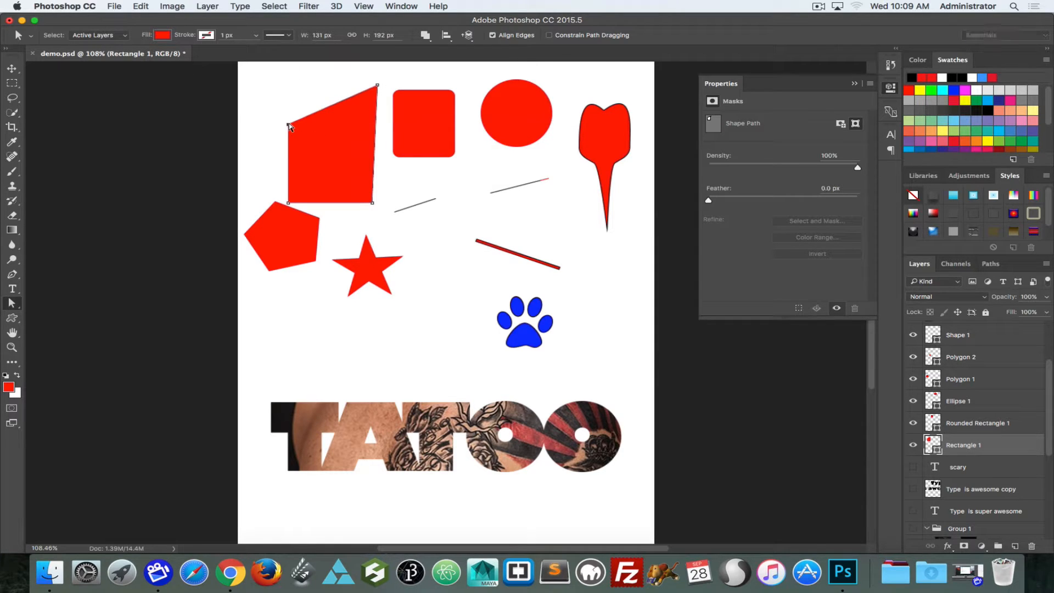
left_click_drag(287, 127, 256, 86)
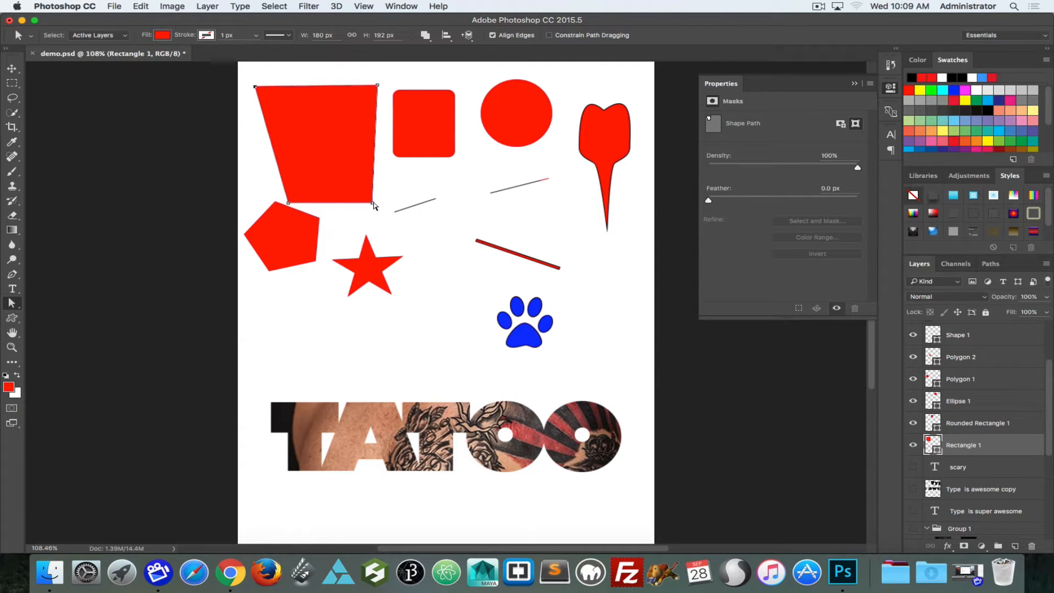
left_click_drag(373, 205, 360, 176)
left_click_drag(331, 125, 331, 124)
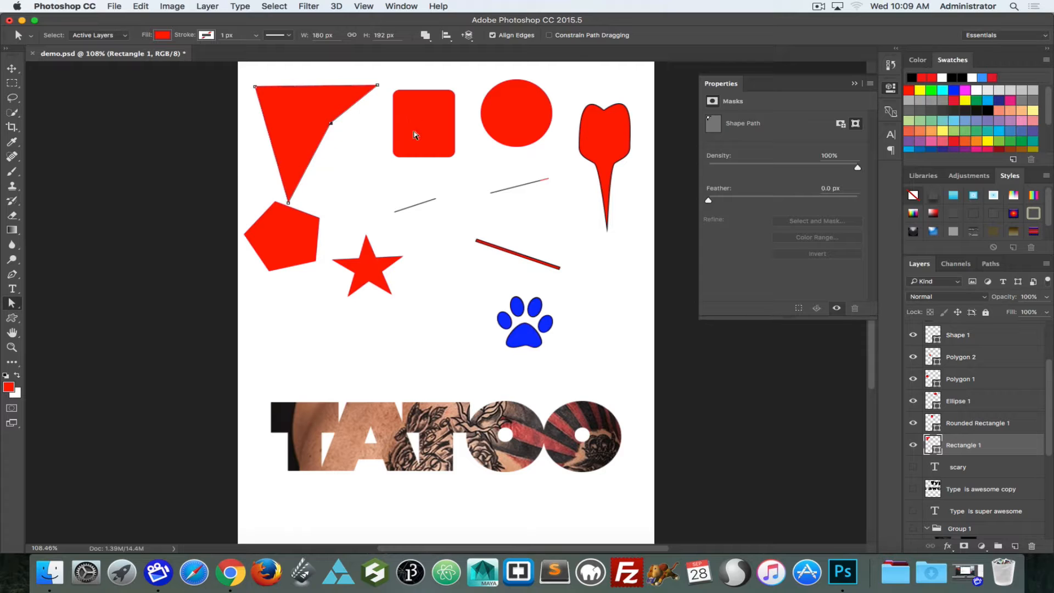
- Give the rounded rectangle a yellow 17.25 px stroke and pull its lower-right corner outward as a regular path, making it about 109 px wide
left_click(955, 430)
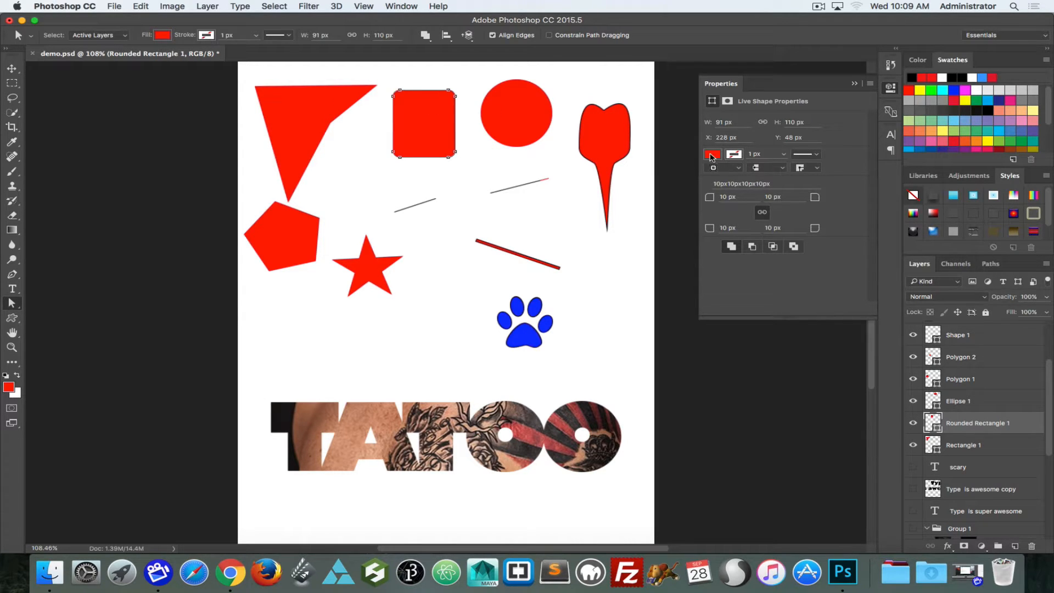
left_click(734, 155)
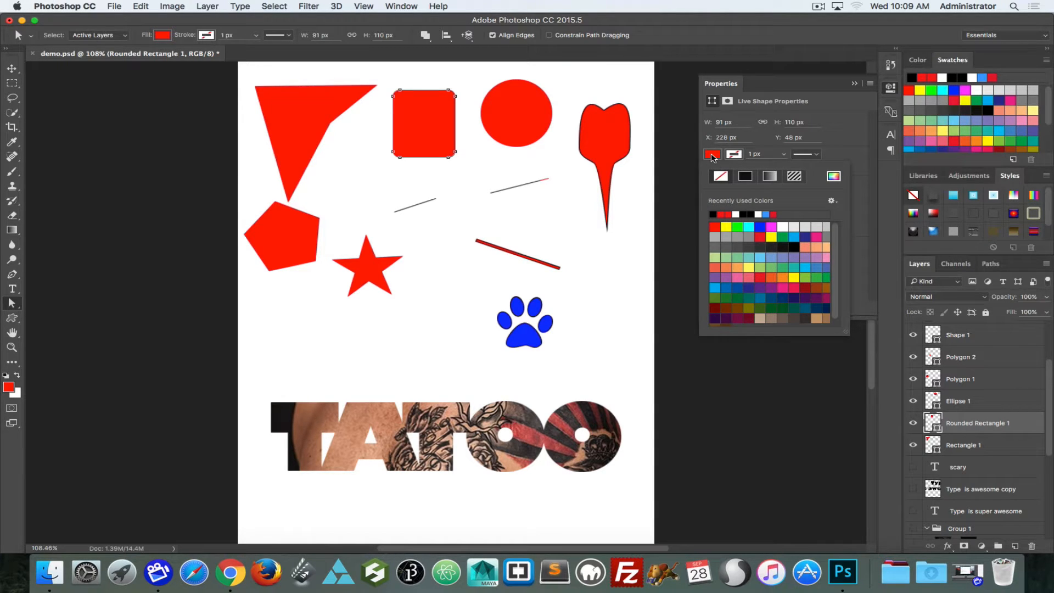
left_click(771, 237)
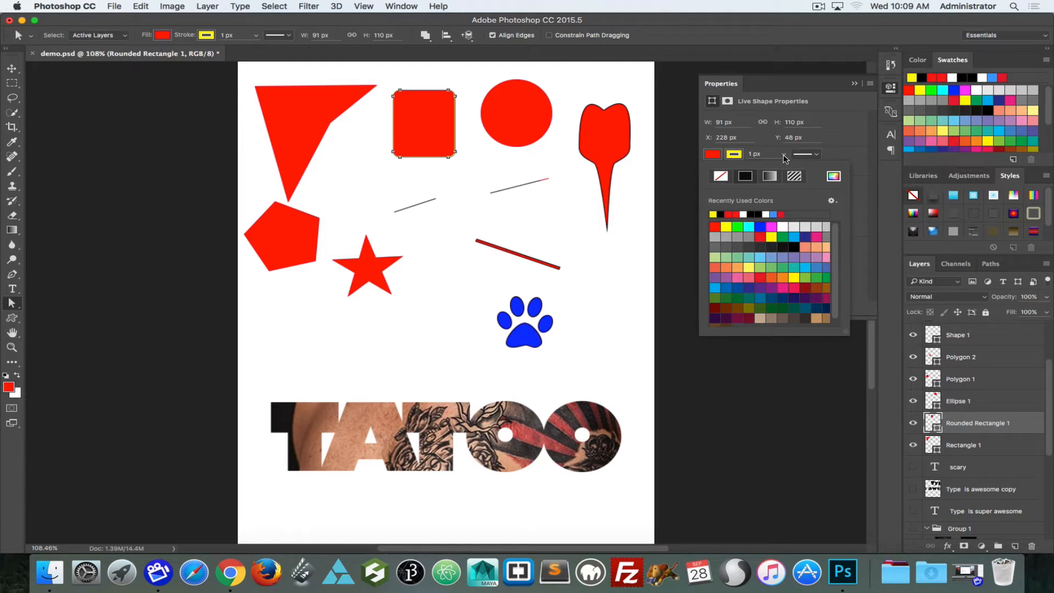
left_click(785, 157)
mouse_move(786, 171)
left_mouse_down()
mouse_move(809, 168)
mouse_move(799, 169)
left_mouse_up()
left_click(812, 282)
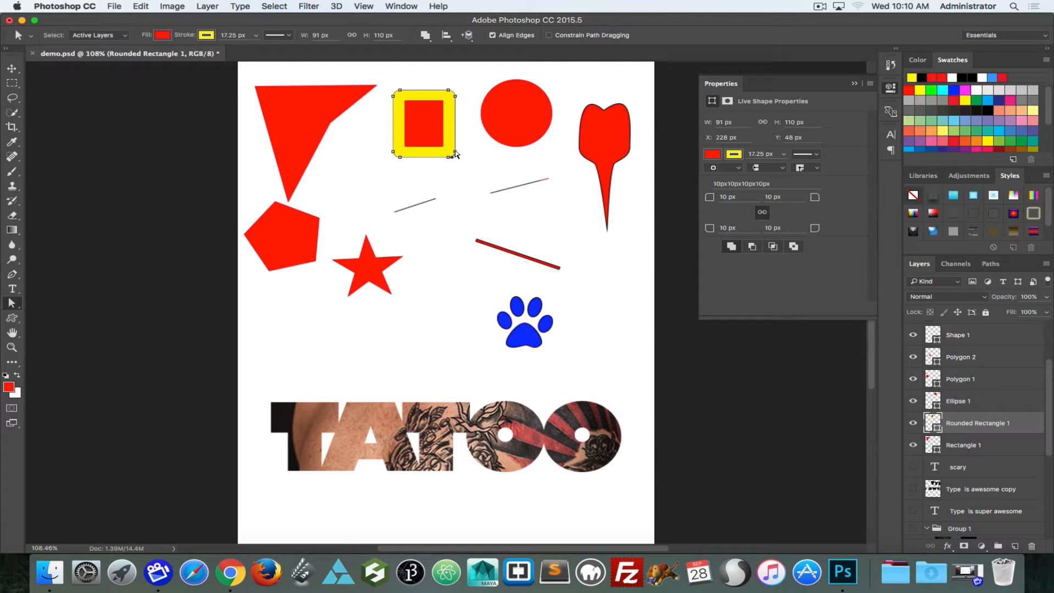
mouse_move(454, 154)
left_mouse_down()
mouse_move(470, 131)
mouse_move(473, 143)
left_mouse_up()
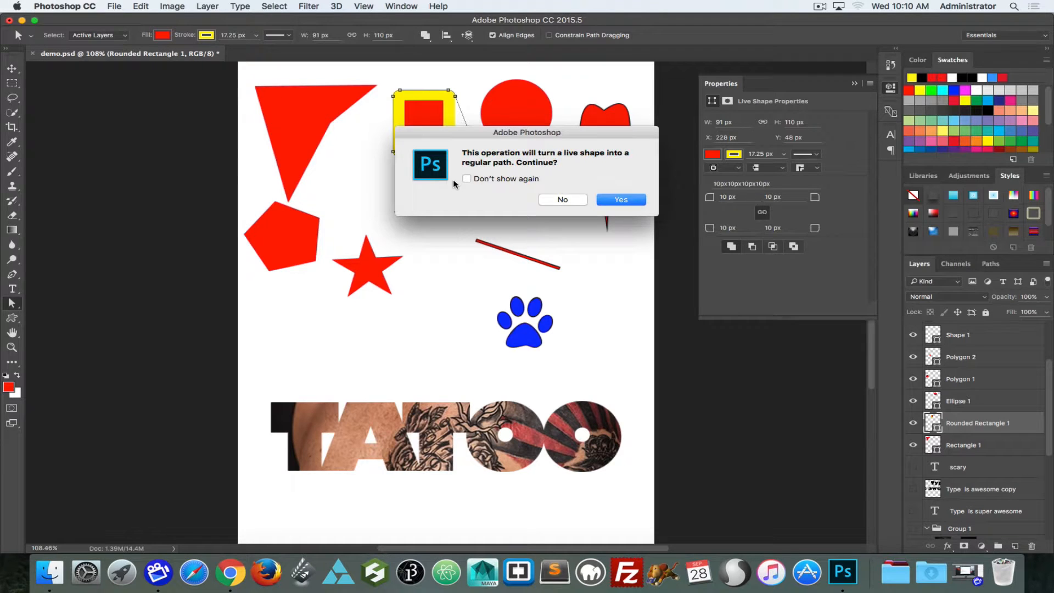
left_click(616, 199)
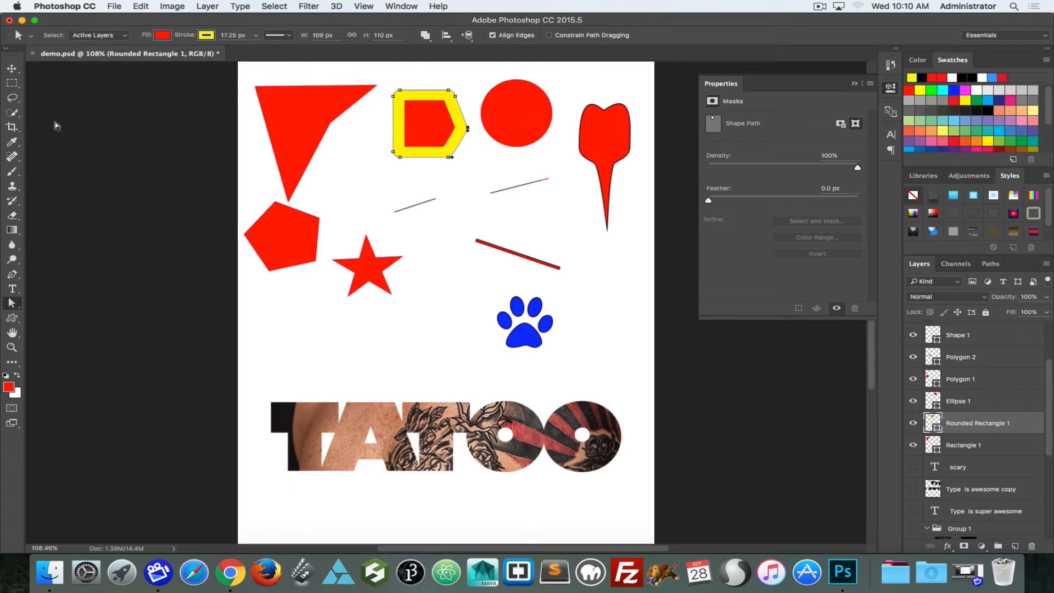
- Draw a notched six-point shape with straight edges below the pentagon using the Pen tool on the Rounded Rectangle 1 layer
left_click(13, 277)
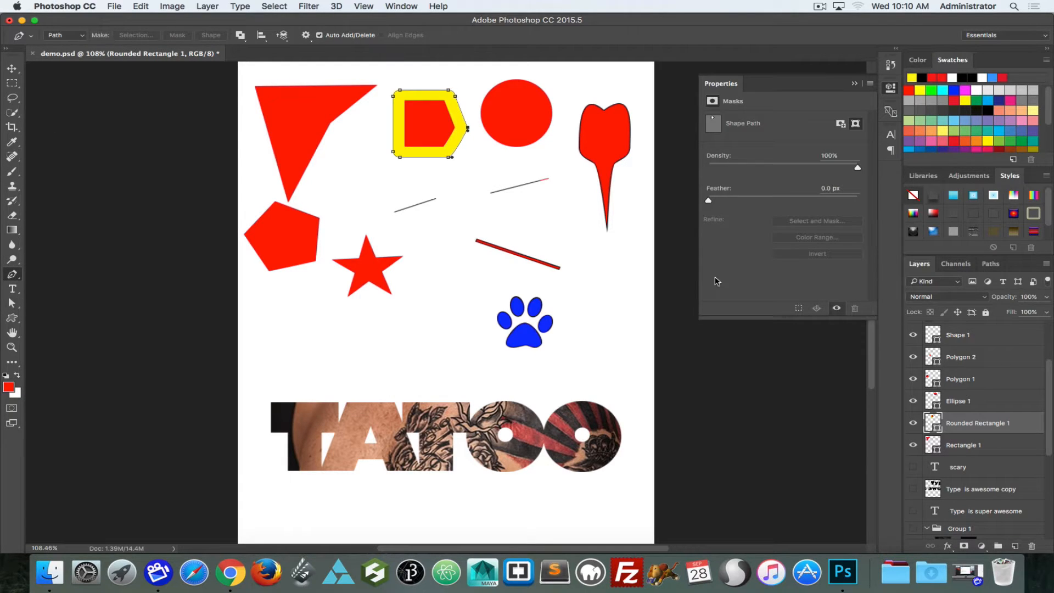
left_click(272, 312)
left_click(372, 319)
left_click(352, 381)
left_click(285, 381)
left_click(318, 348)
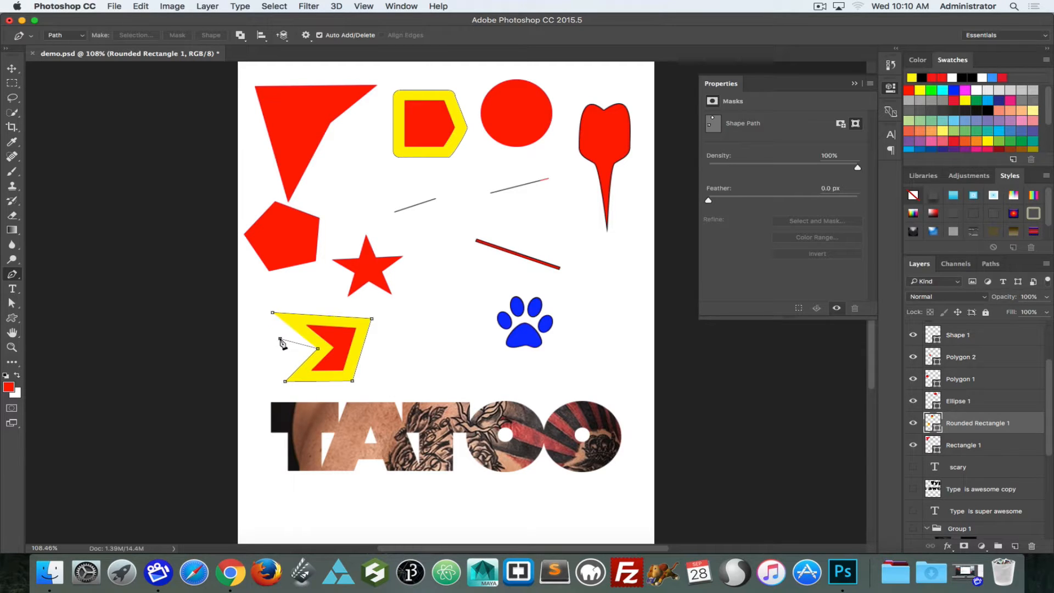
left_click(280, 339)
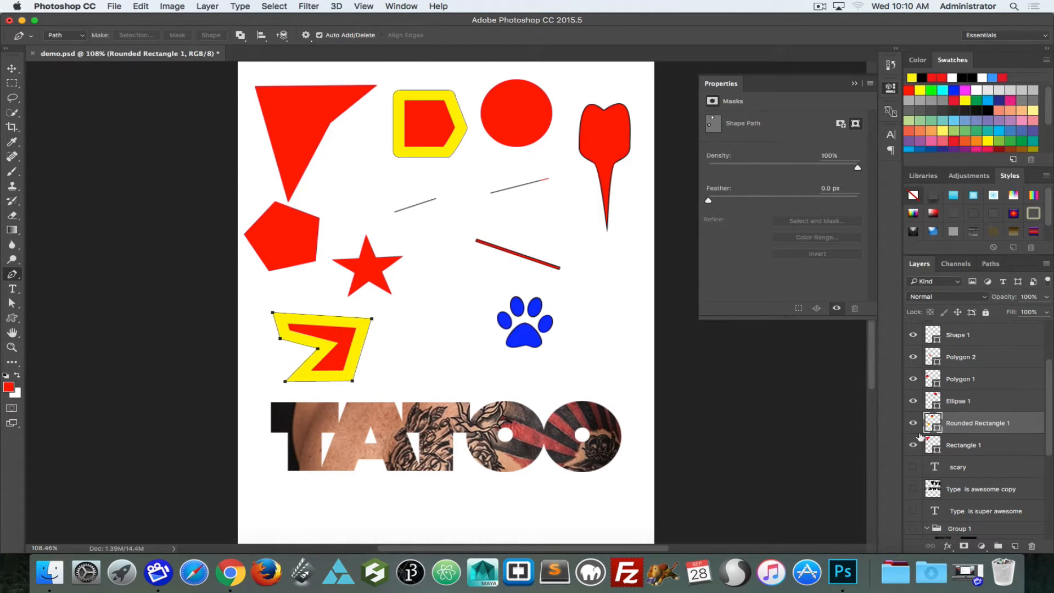
- Change the fill color of the Rounded Rectangle 1 layer to the green 00ffb4
left_click(12, 303)
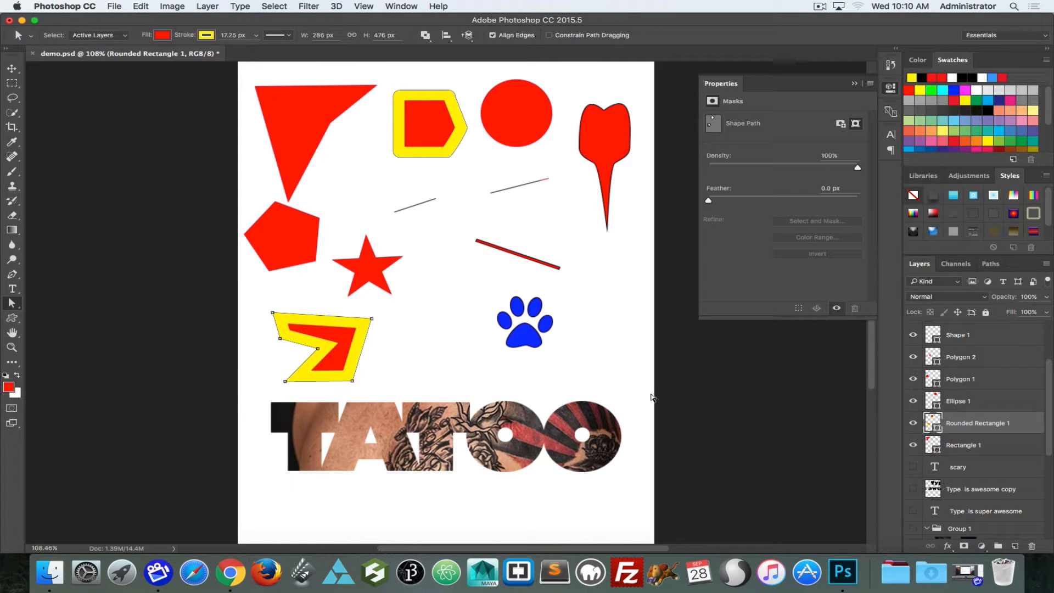
double_click(937, 429)
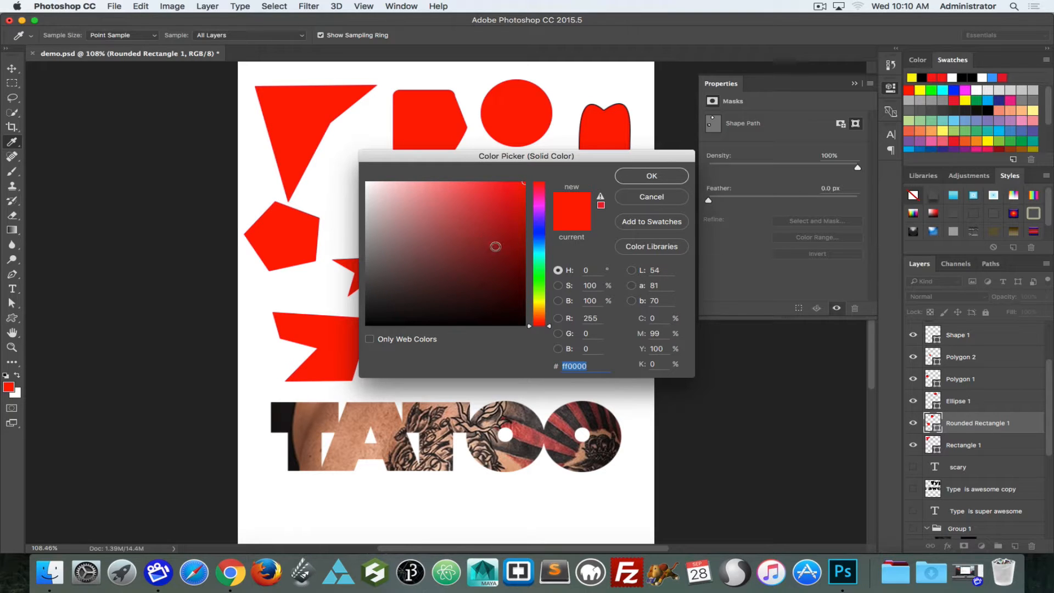
left_click(541, 264)
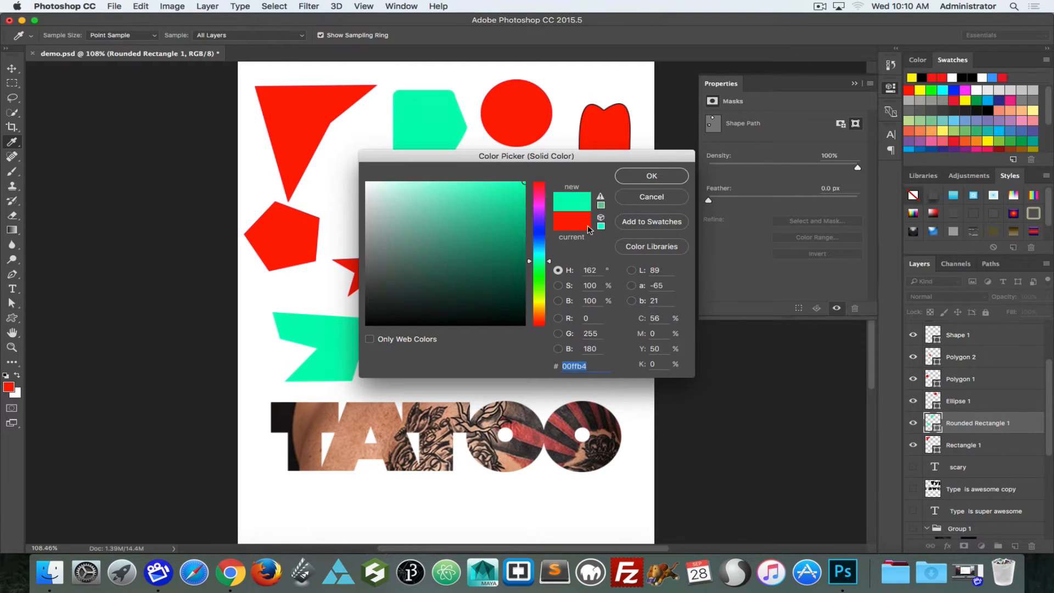
left_click(636, 181)
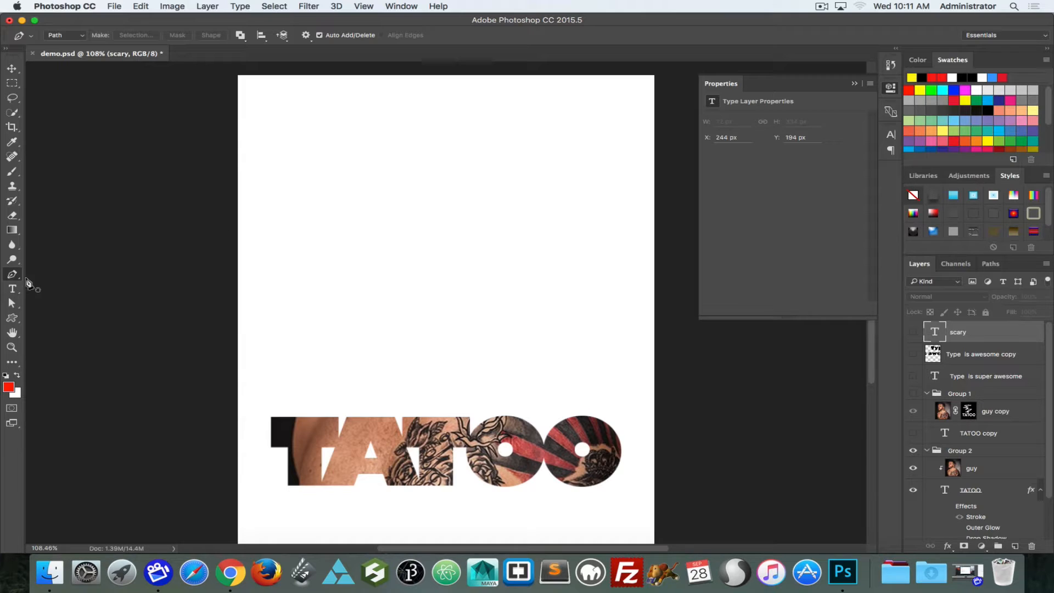
- Start a new path with the Pen tool by placing its first anchor point in the upper area of the empty canvas
left_click(12, 276)
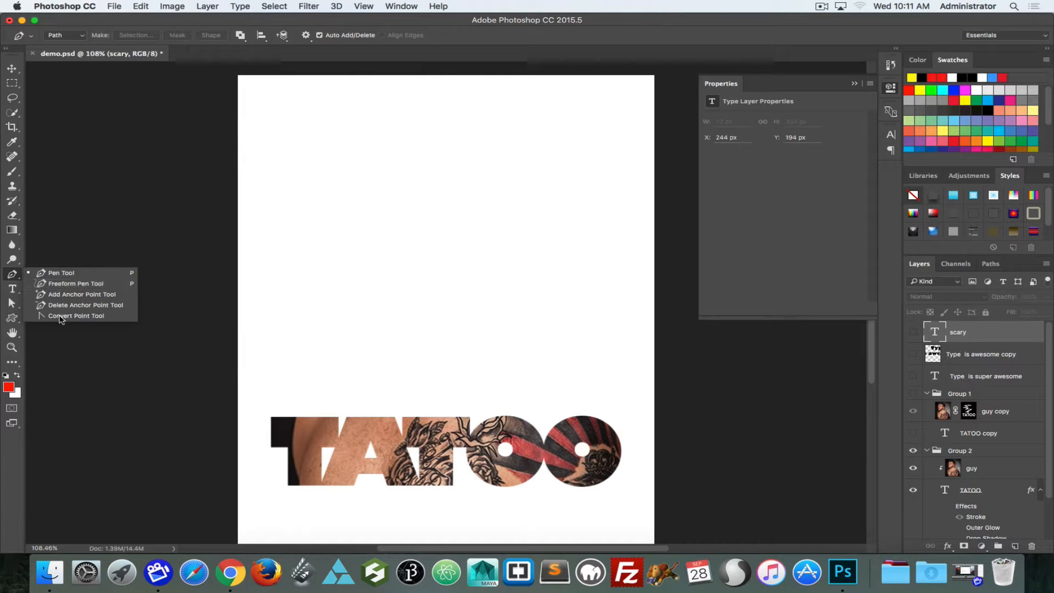
left_click(3, 275)
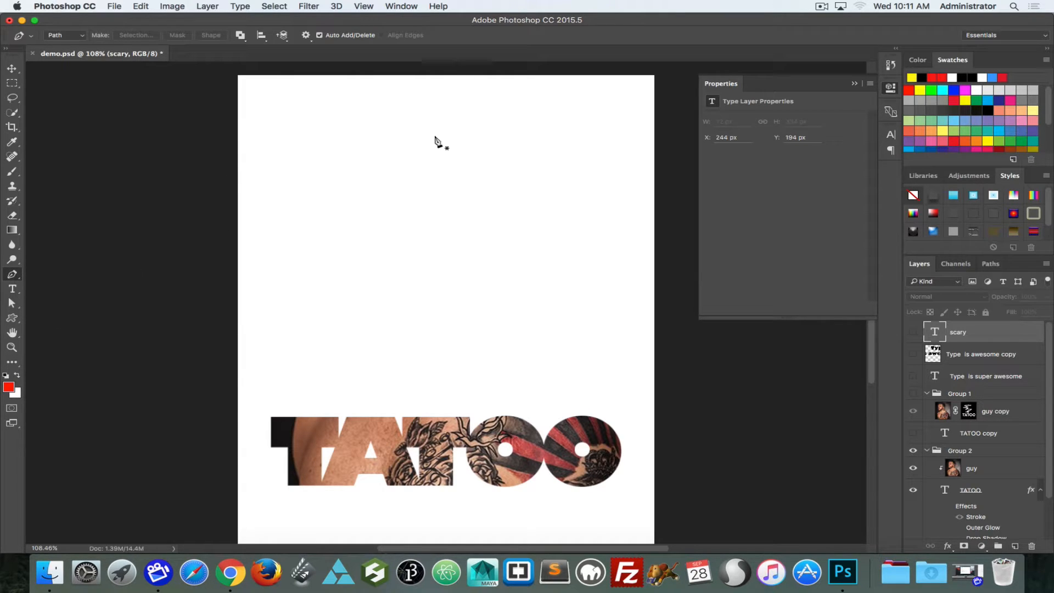
left_click(329, 125)
left_click(447, 99)
left_click(431, 223)
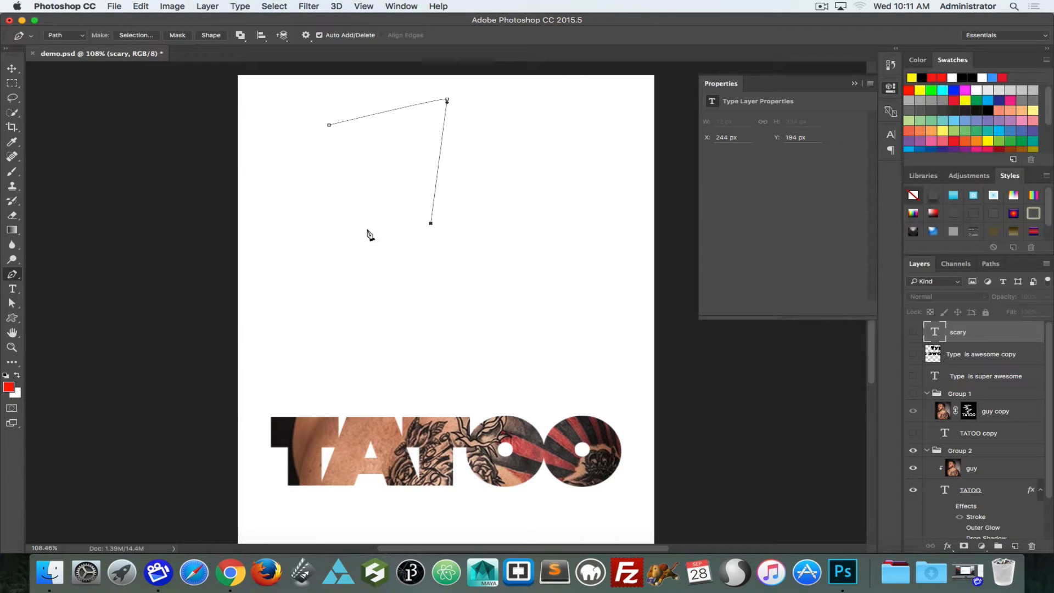
key("super+z")
key("super+z")
- Complete the path as a closed four-sided outline with straight segments, wider along its upper edge than its lower edge
left_click(448, 117)
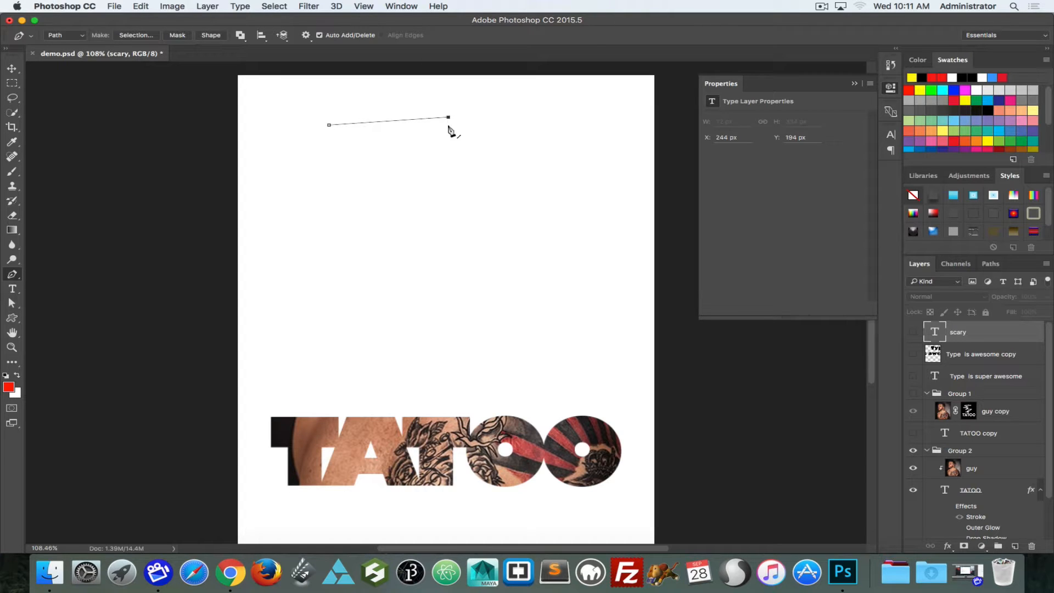
left_click(431, 196)
left_click(360, 190)
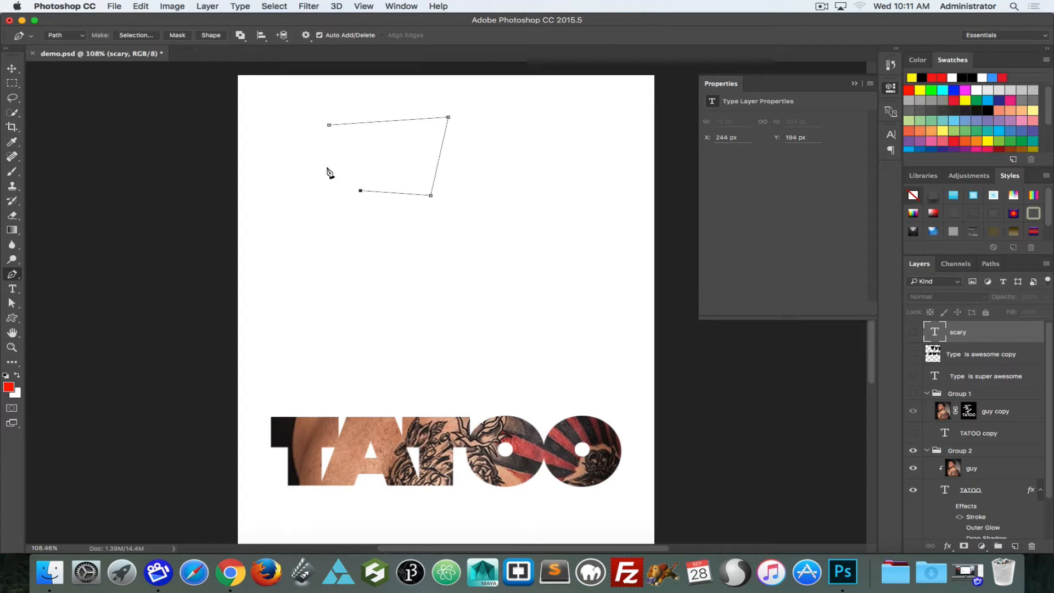
left_click(330, 126)
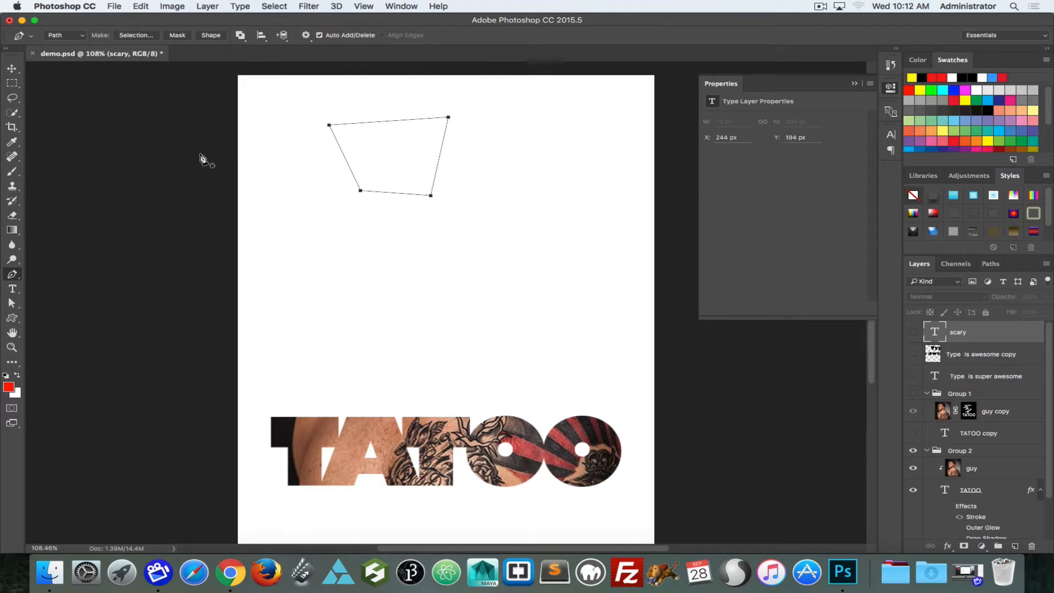
- Draw a closed, rounded path from four smooth anchor points to the right of the four-sided path
left_click_drag(543, 113, 565, 122)
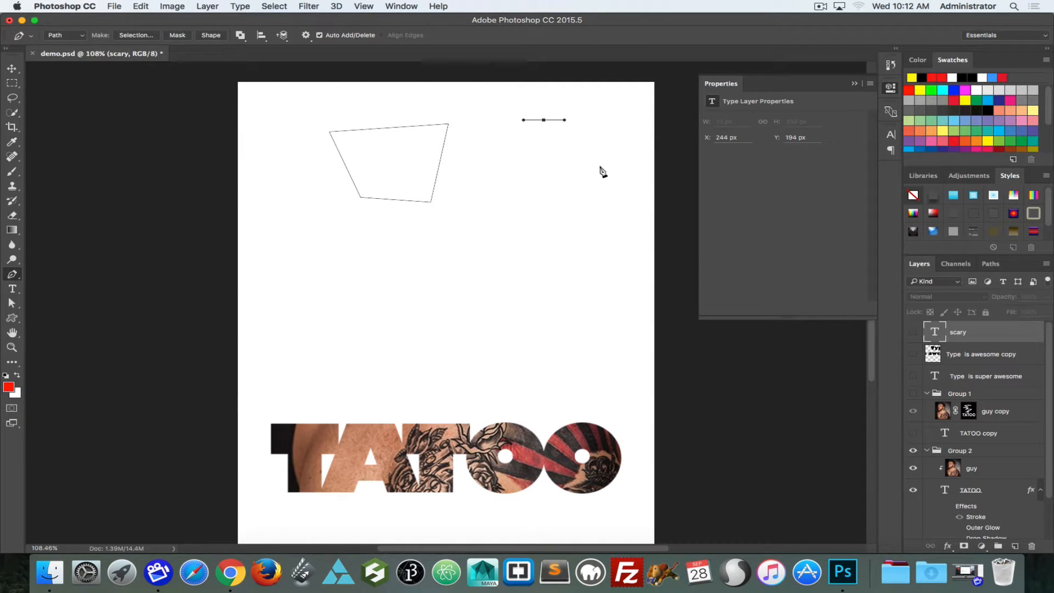
left_click_drag(601, 163, 489, 146)
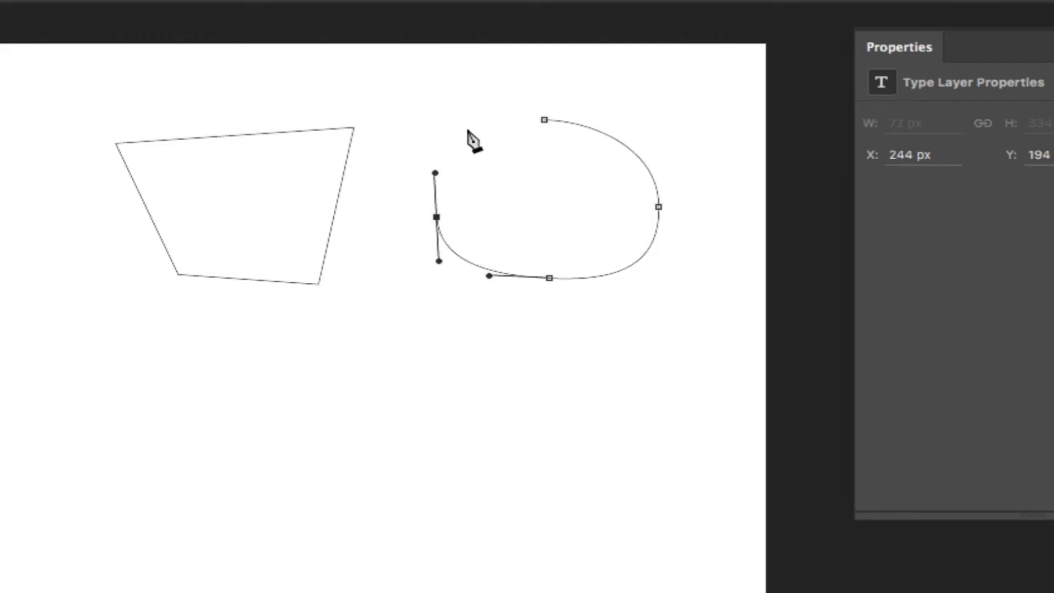
left_click(545, 120)
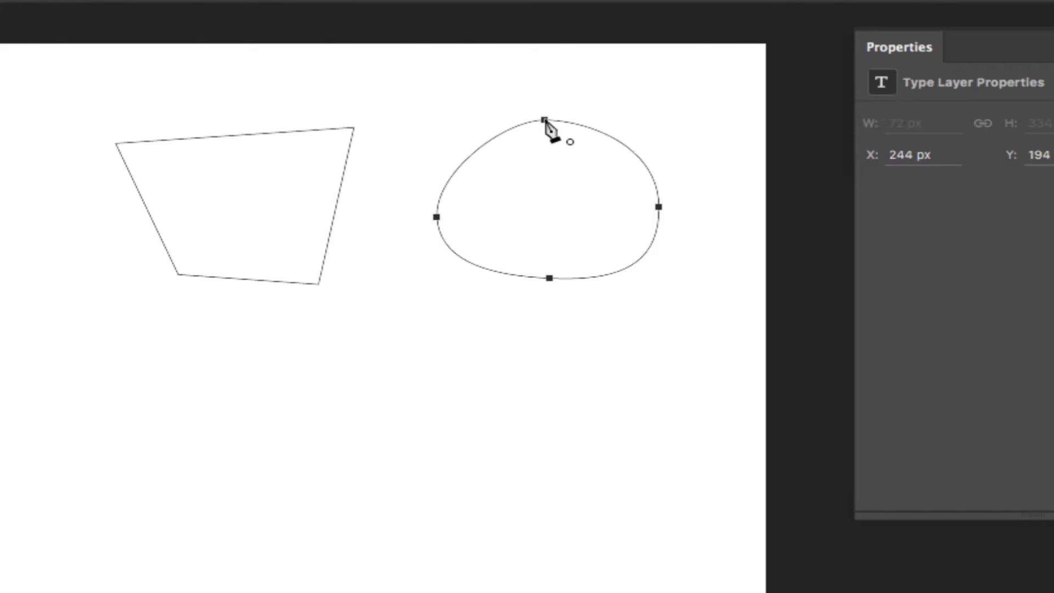
left_click_drag(544, 120, 592, 122)
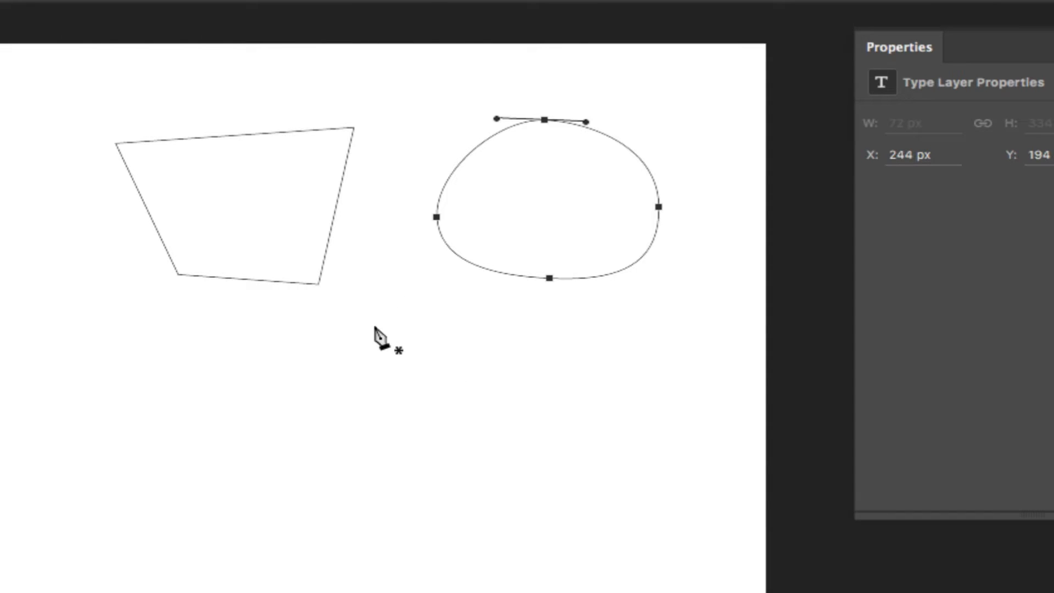
- Draw a small closed path with four straight sides between and just below the two existing paths
left_click(376, 259)
left_click(410, 292)
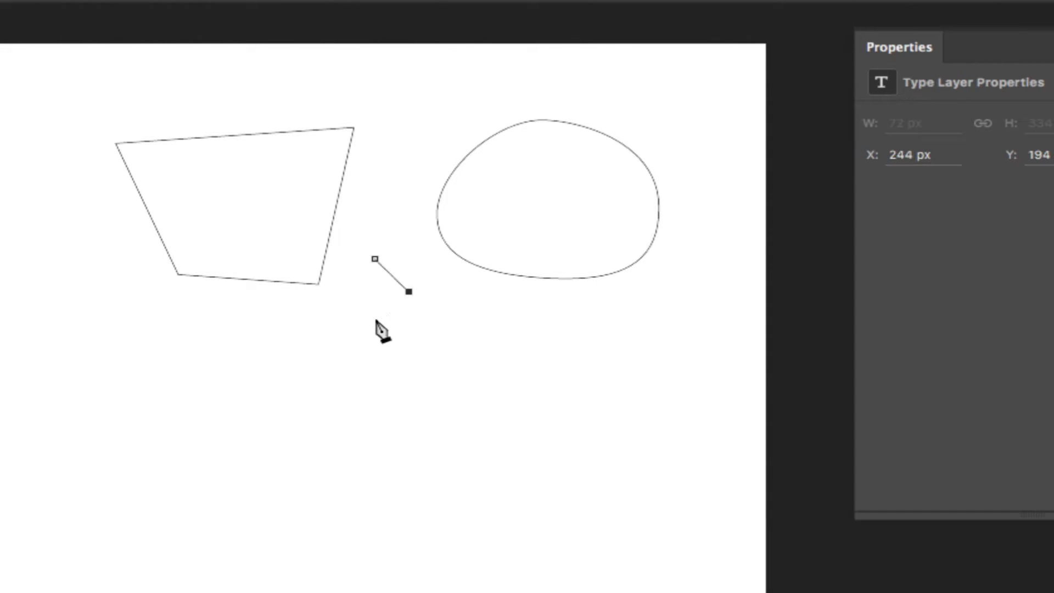
left_click(368, 323)
left_click(331, 305)
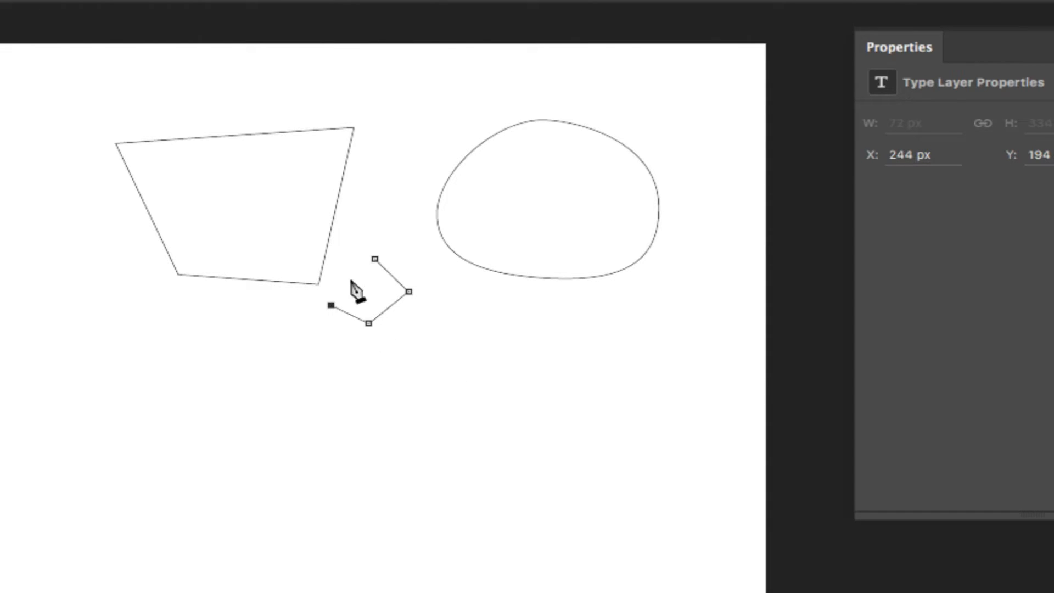
left_click(375, 259)
- Draw a smaller closed oval path from four smooth anchor points below the large rounded path
left_click_drag(505, 321, 537, 321)
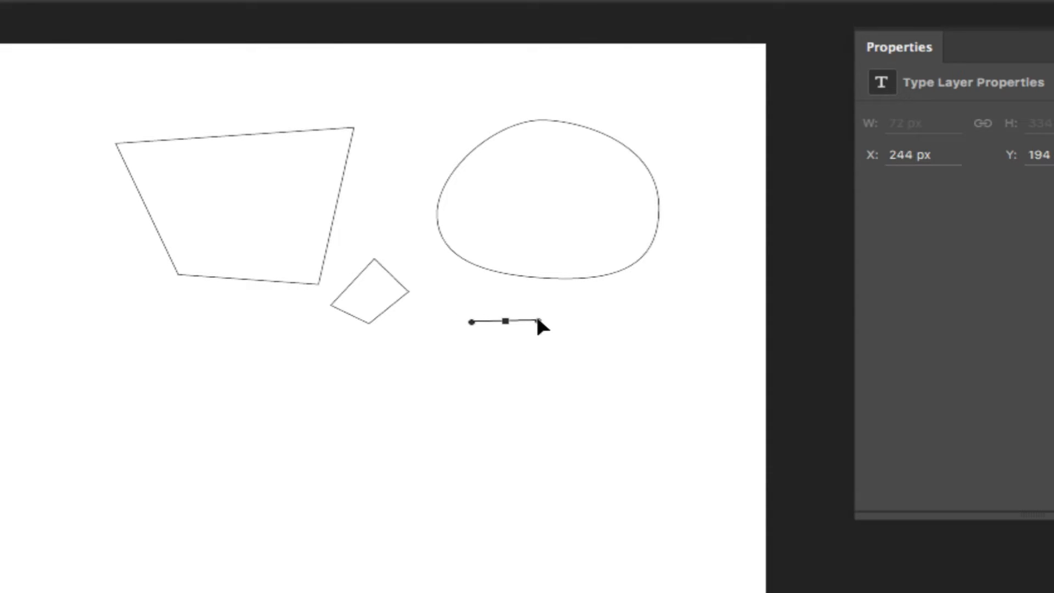
left_click_drag(576, 371, 578, 406)
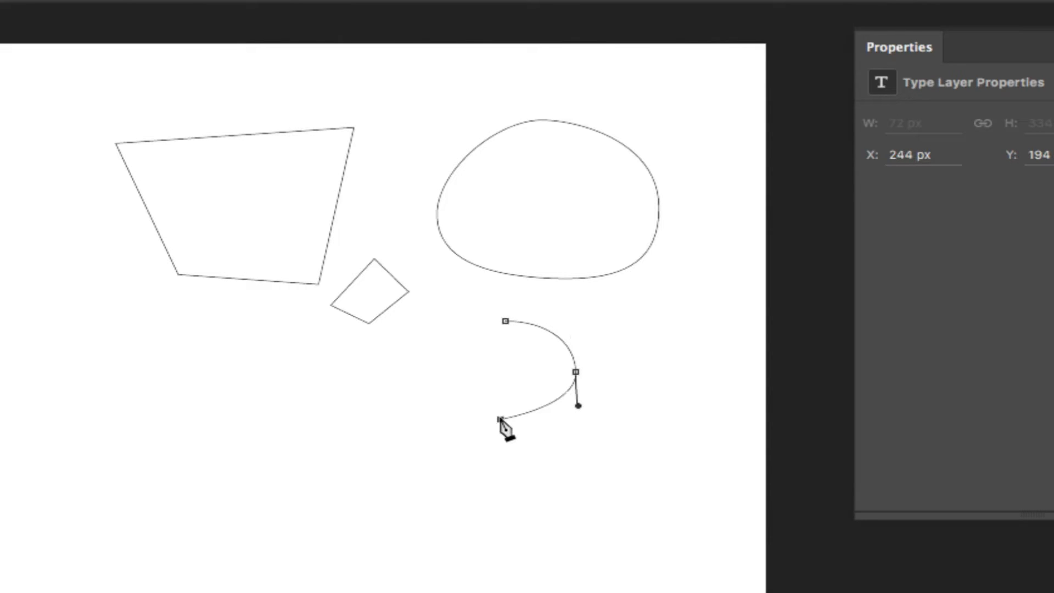
left_click_drag(501, 420, 477, 420)
left_click_drag(429, 380, 429, 352)
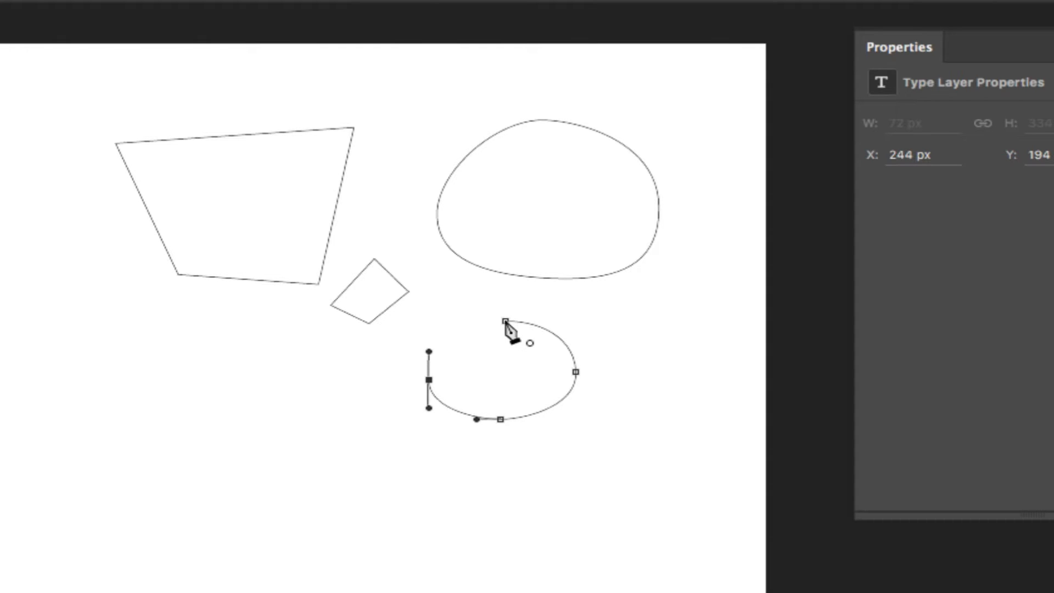
left_click_drag(505, 321, 540, 324)
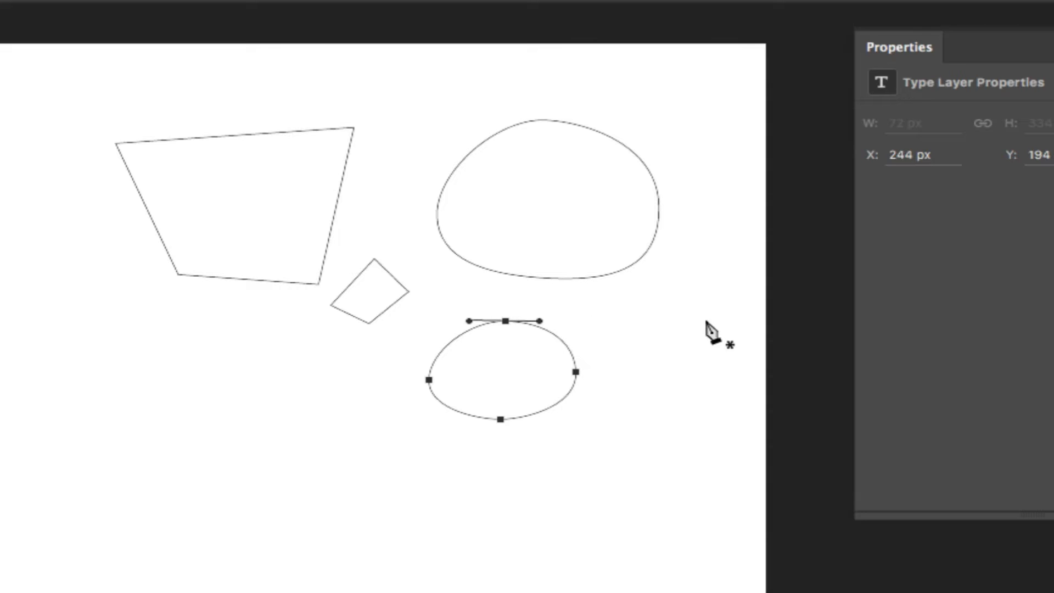
- Draw a thin, closed crescent-shaped path to the right of the small oval, making its lower tip and closing point sharp corners
left_click(663, 310, "ctrl")
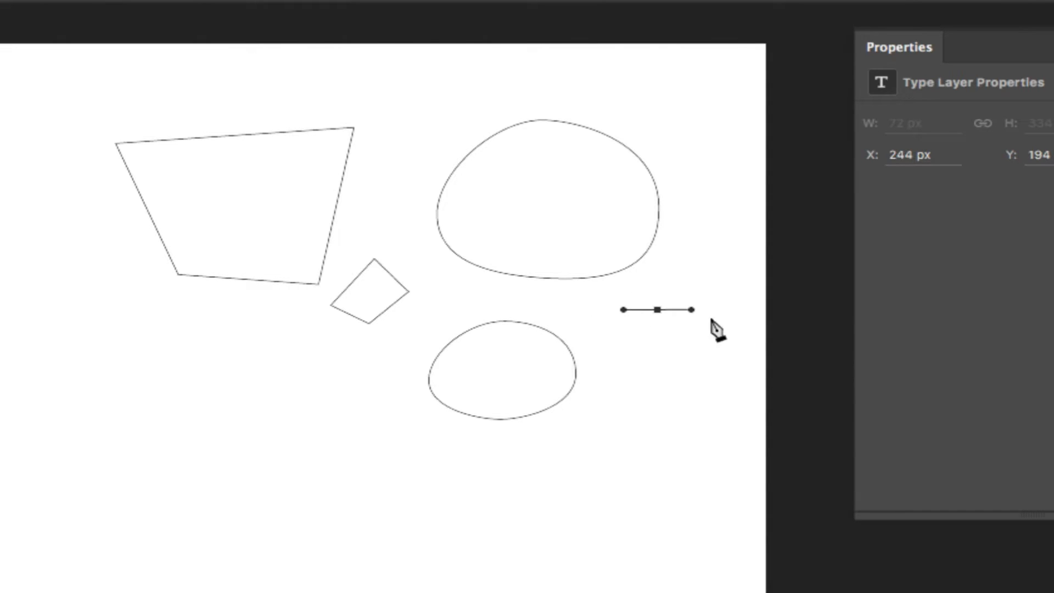
left_click(705, 367)
left_click_drag(702, 401, 705, 404)
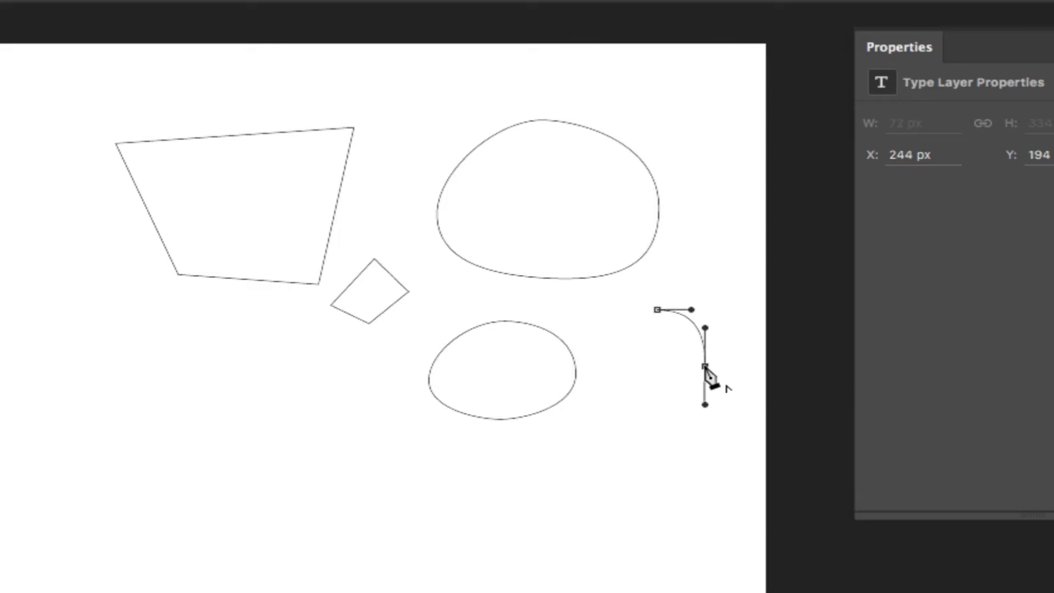
left_click(705, 366)
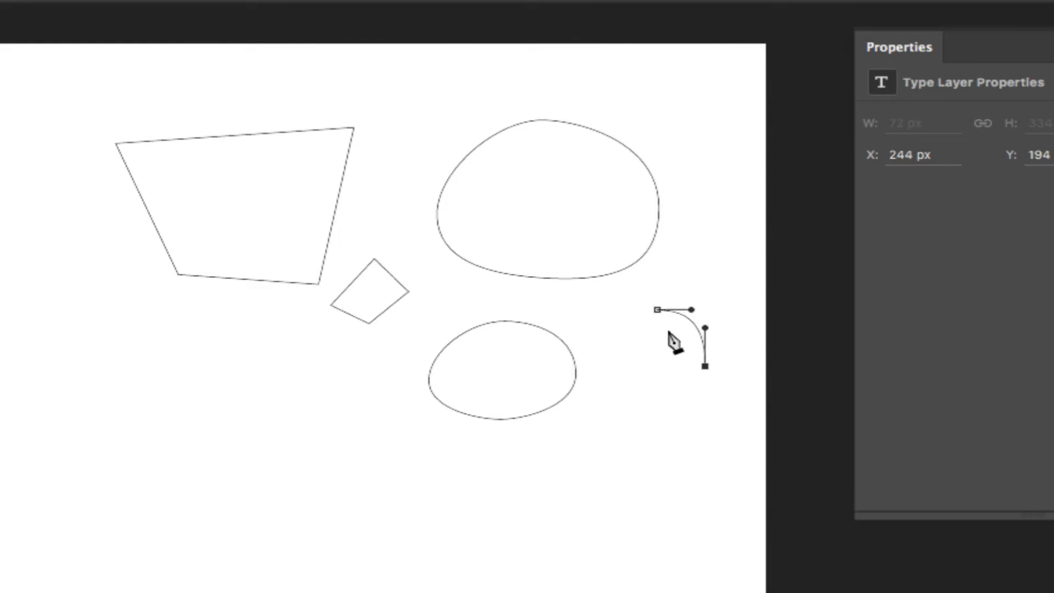
left_click_drag(657, 323, 610, 324)
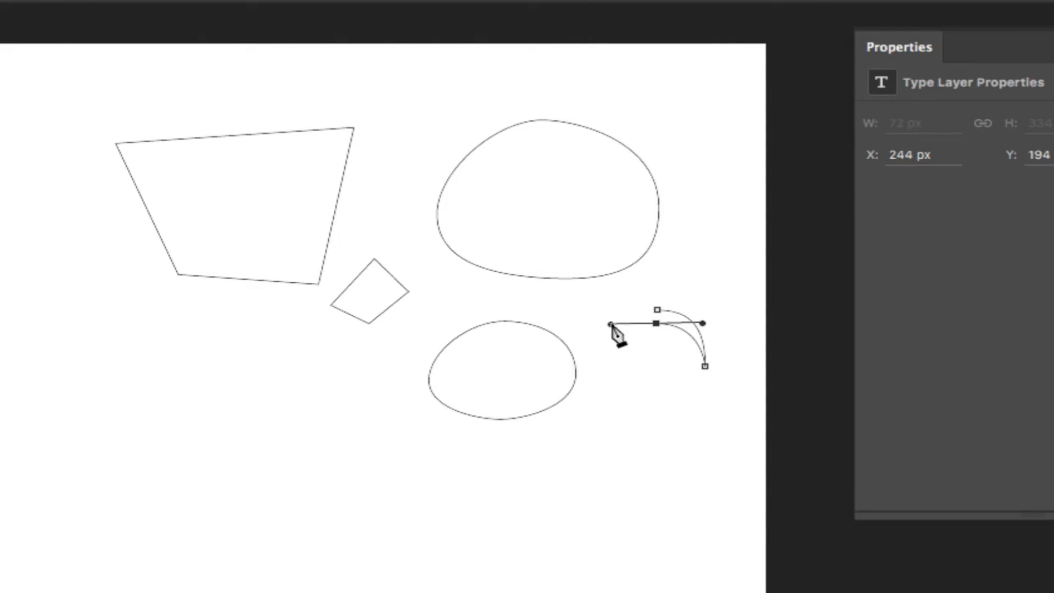
left_click(657, 310)
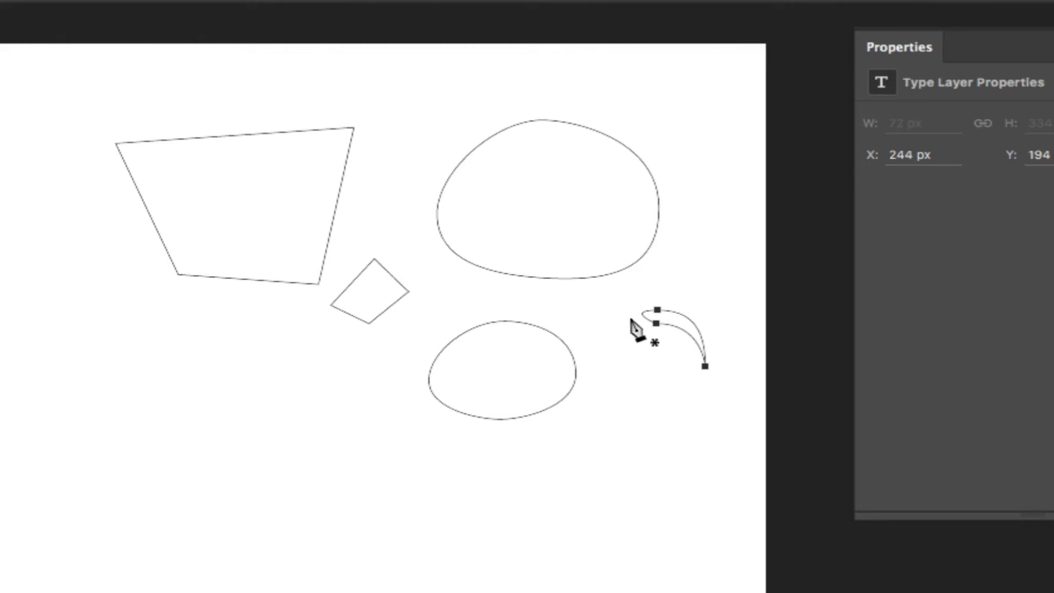
left_click(658, 310, "alt")
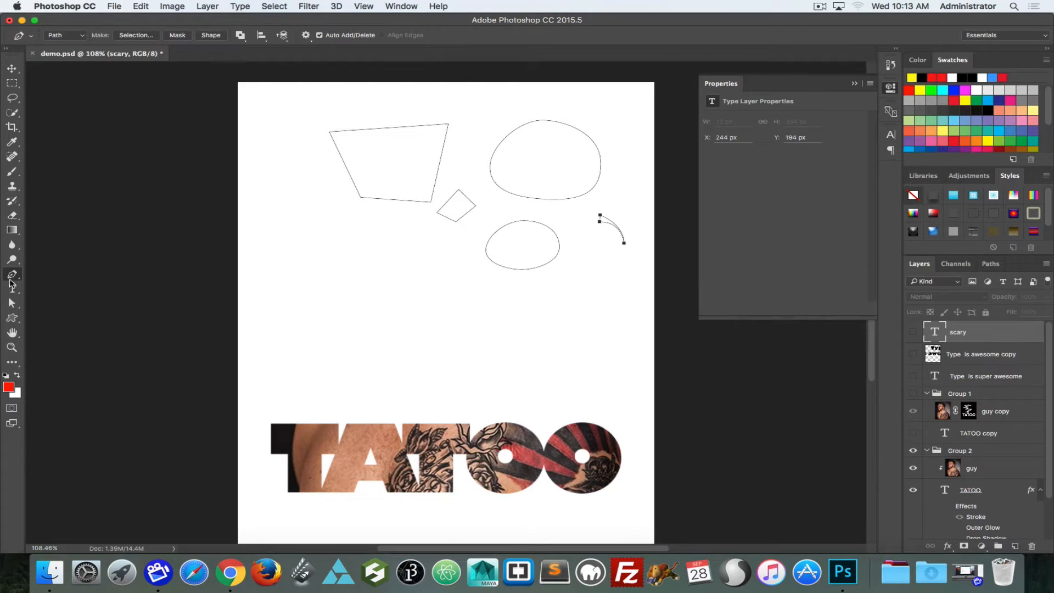
- Delete the extra anchor point just below the upper end of the crescent path
right_click(9, 280)
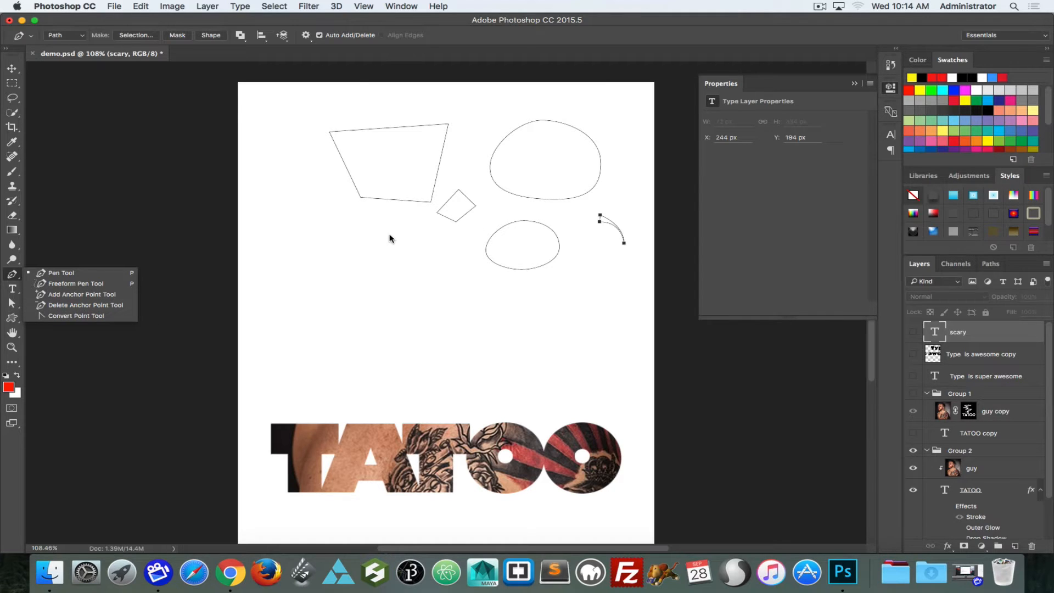
left_click(66, 305)
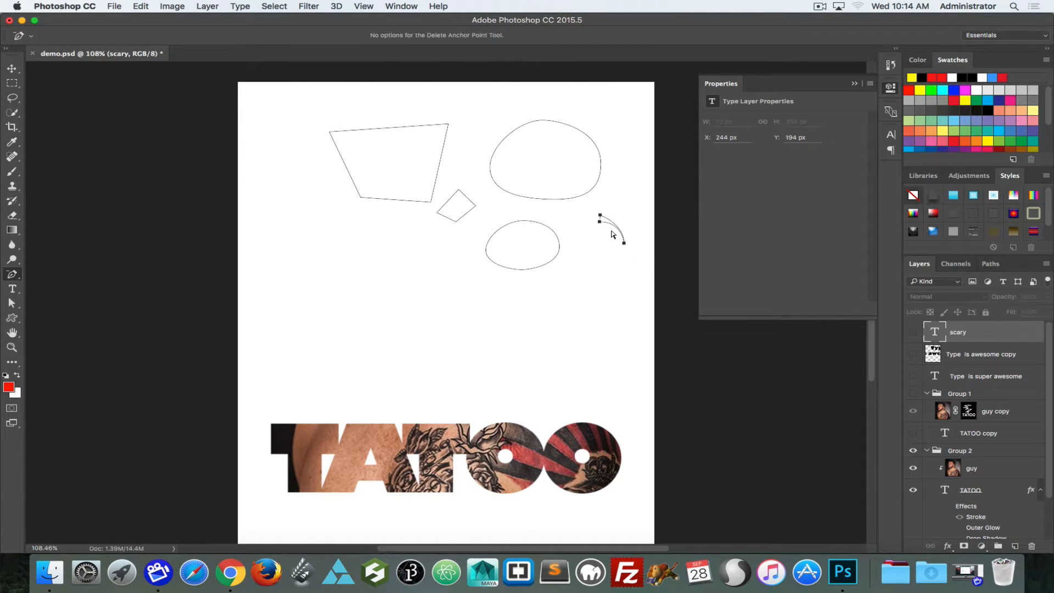
left_click(600, 222)
- Draw a small closed four-sided path in the canvas's upper-left corner and a closed round path from four smooth anchor points below it
left_click_drag(11, 277, 41, 273)
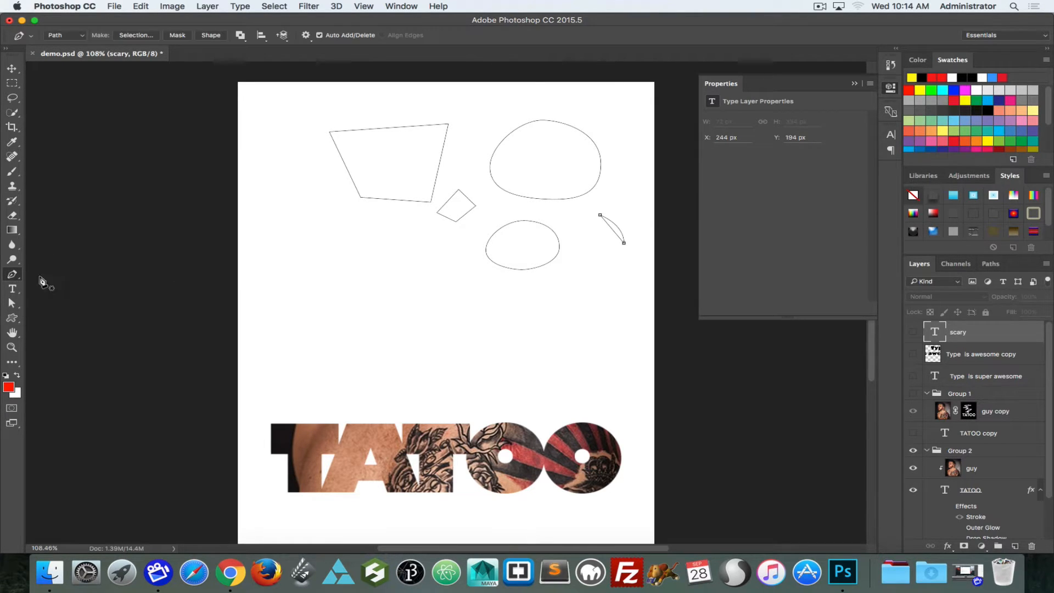
left_click(251, 94)
left_click(256, 131)
left_click(294, 127)
left_click(298, 95)
left_click(252, 94)
left_click_drag(315, 179, 302, 153)
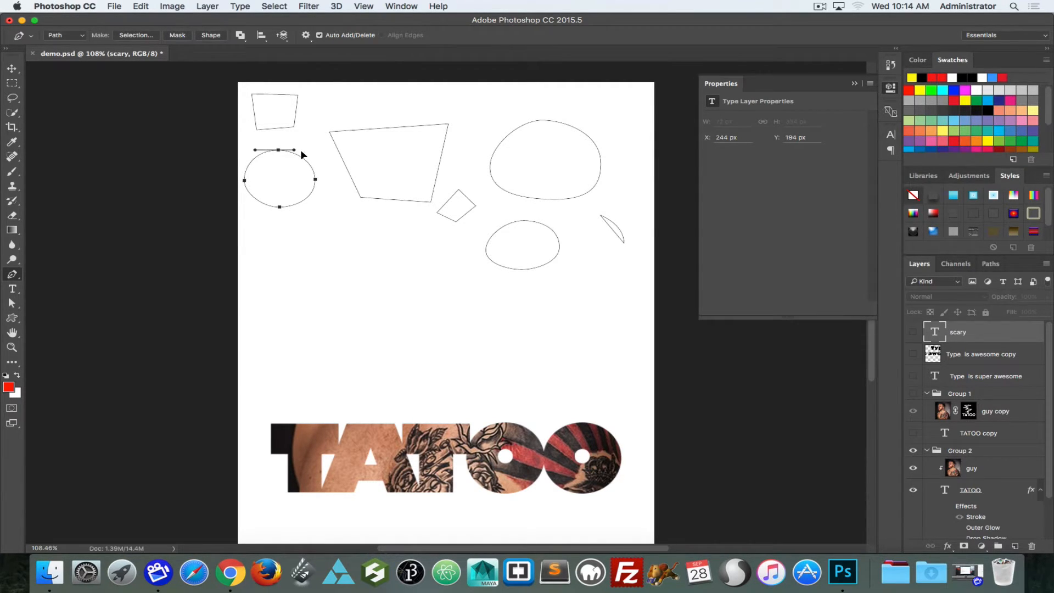
- Draw a closed heart-shaped path from six anchor points below the round path, with a sharp top notch and a smooth bottom point
left_click(329, 254)
mouse_move(353, 235)
left_mouse_down()
mouse_move(386, 233)
mouse_move(373, 235)
left_mouse_up()
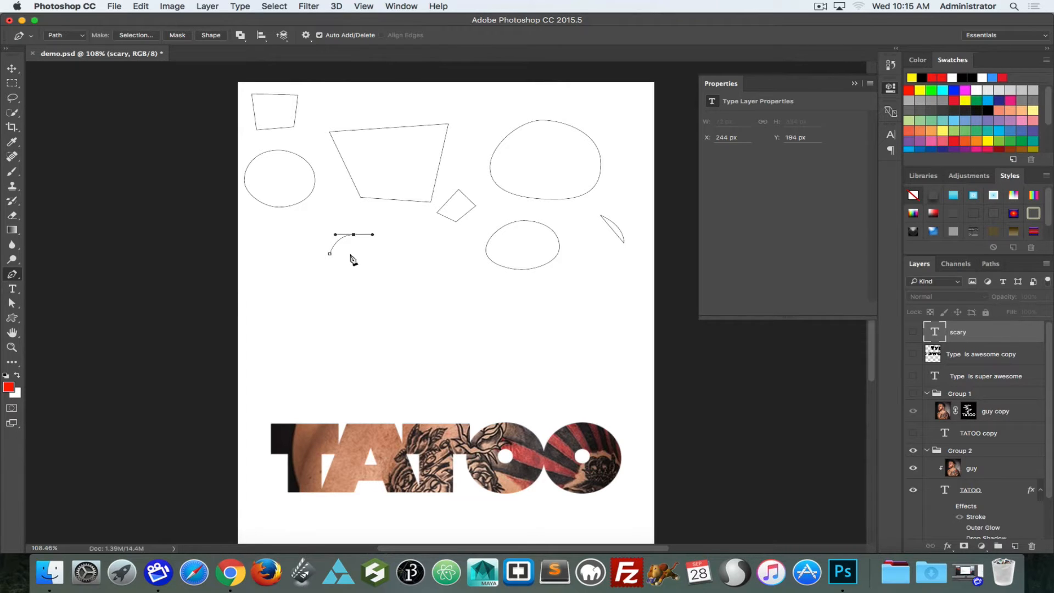
left_click_drag(379, 254, 379, 264)
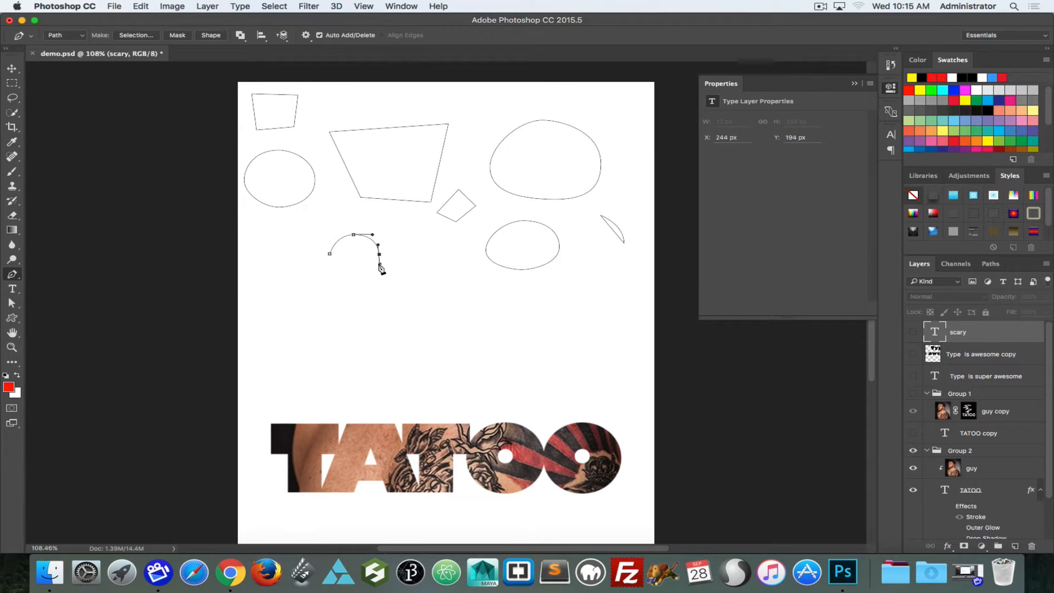
left_click(328, 317)
left_click_drag(327, 316, 289, 316)
left_click_drag(281, 255, 317, 232)
left_click(329, 254)
- Convert the heart's bottom anchor to a corner, try it as a smooth point again, and set it back to a corner
left_click_drag(13, 277, 64, 320)
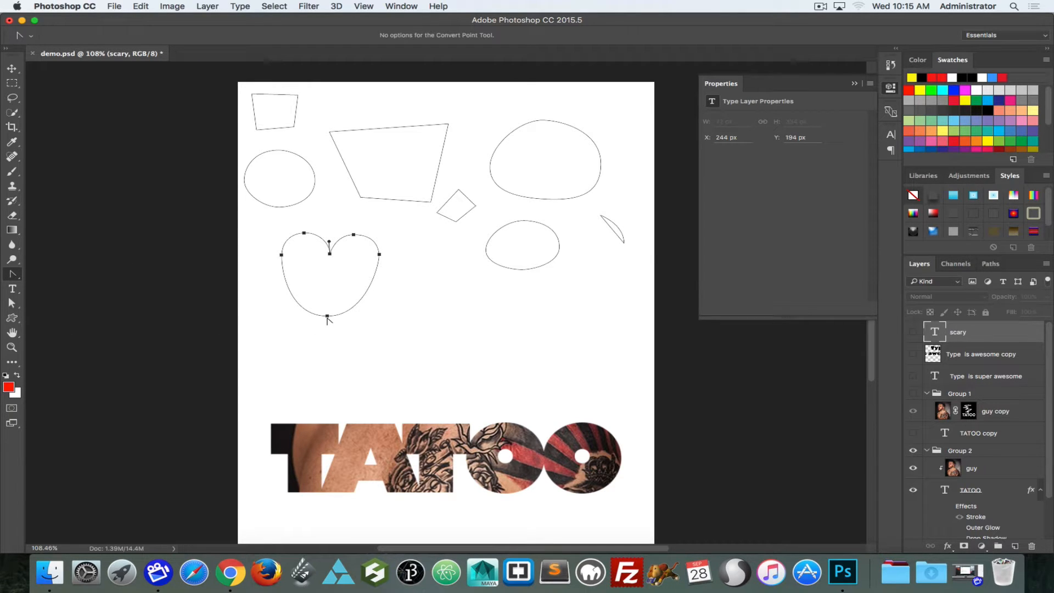
left_click(328, 317)
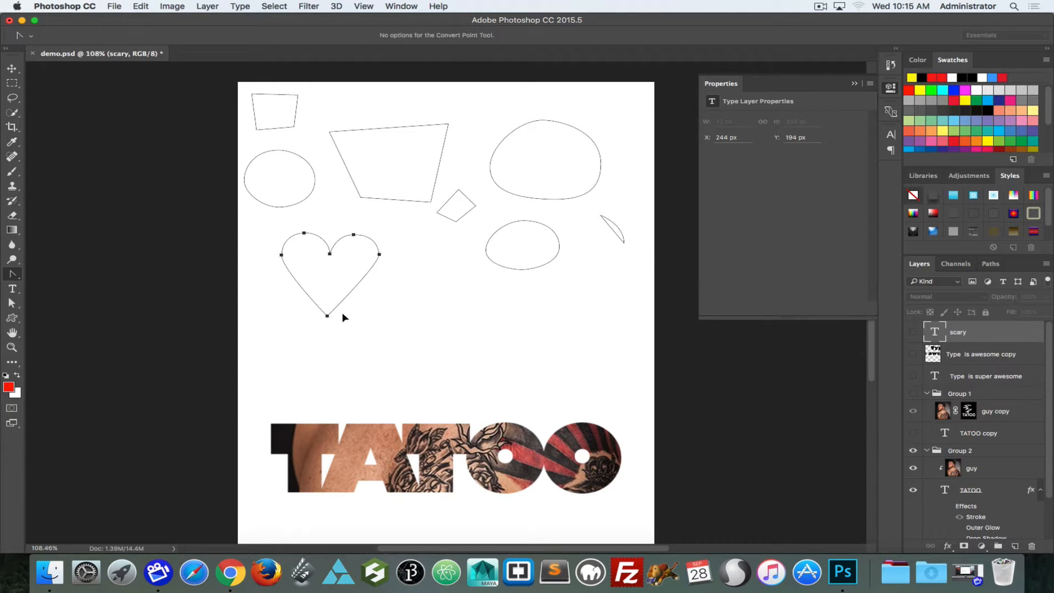
left_click_drag(327, 316, 295, 320)
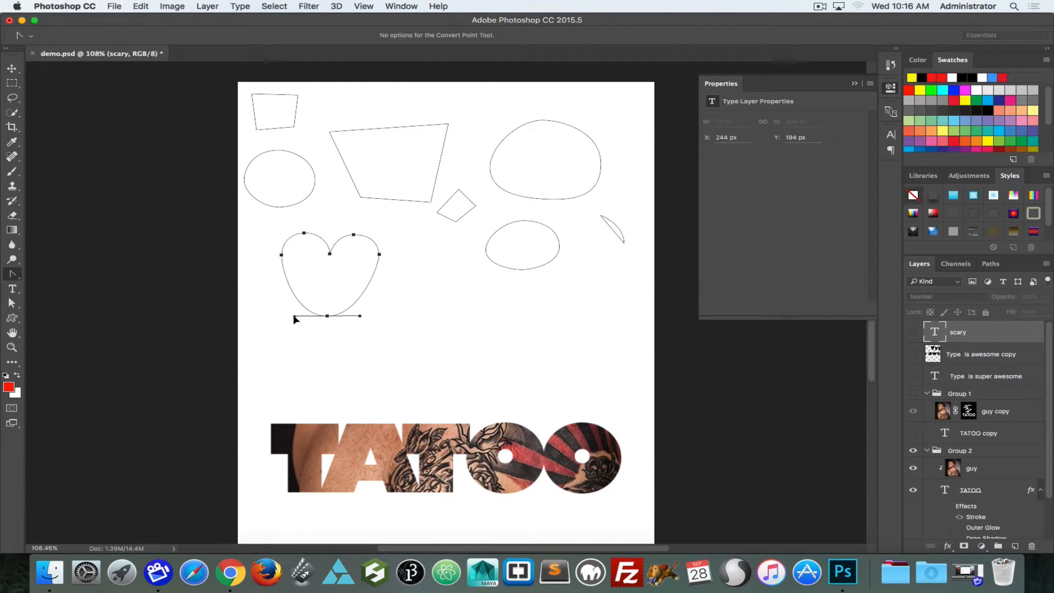
left_click(328, 316)
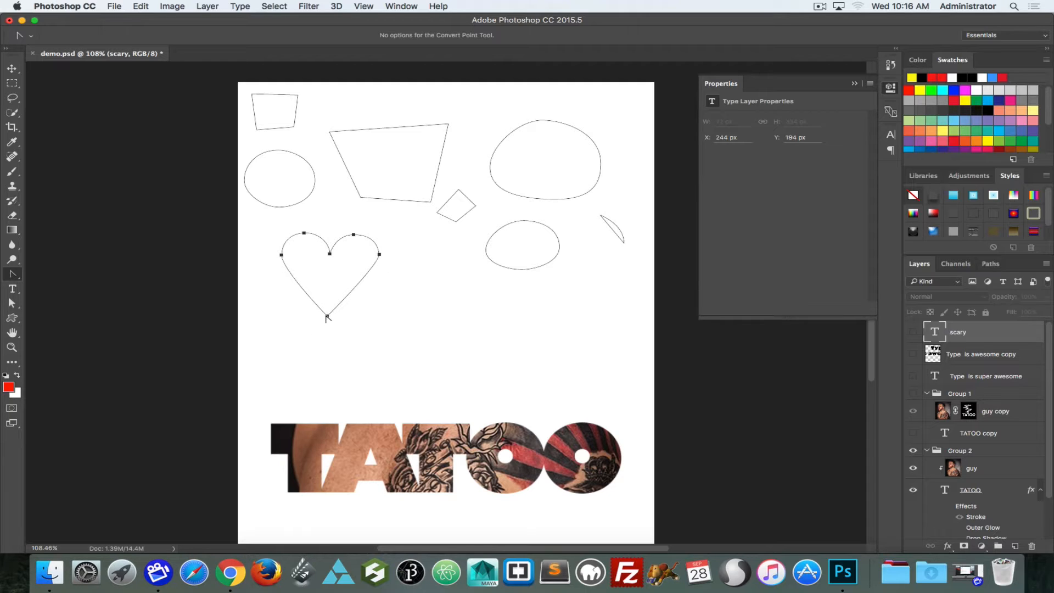
- Give the heart's bottom corner two short upward direction handles and move the tip up slightly
mouse_move(328, 316)
left_mouse_down()
mouse_move(275, 309)
mouse_move(367, 317)
mouse_move(354, 292)
mouse_move(309, 300)
mouse_move(332, 297)
mouse_move(329, 308)
mouse_move(330, 297)
left_mouse_up()
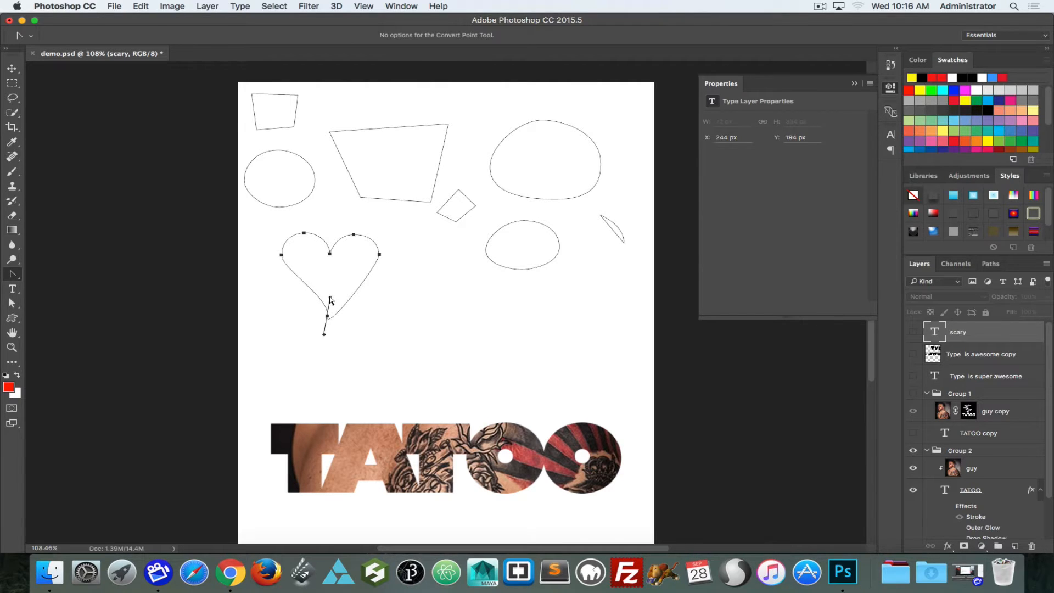
key("super+z")
mouse_move(328, 317)
left_mouse_down()
mouse_move(326, 295)
mouse_move(331, 316)
left_mouse_up()
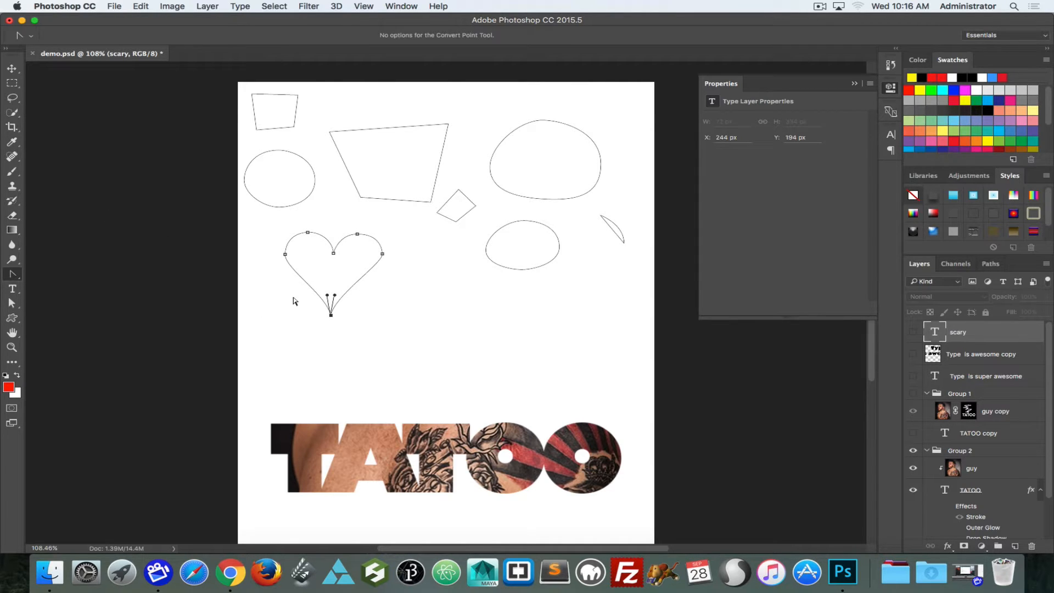
left_click_drag(331, 316, 333, 305)
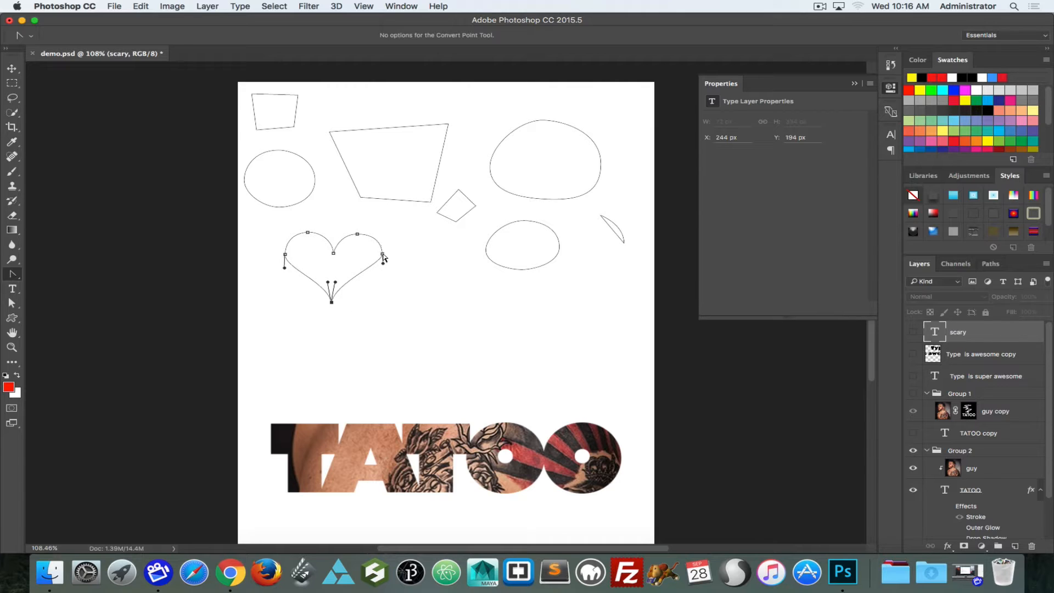
- Adjust the direction handles of the heart's left and right side anchors to round its lower sides, and deselect the path
left_click(383, 254, "super")
left_click_drag(383, 263, 375, 286)
left_click(285, 255, "super")
mouse_move(302, 296)
left_mouse_down()
mouse_move(300, 345)
mouse_move(298, 300)
mouse_move(311, 356)
mouse_move(306, 295)
mouse_move(308, 306)
mouse_move(295, 292)
left_mouse_up()
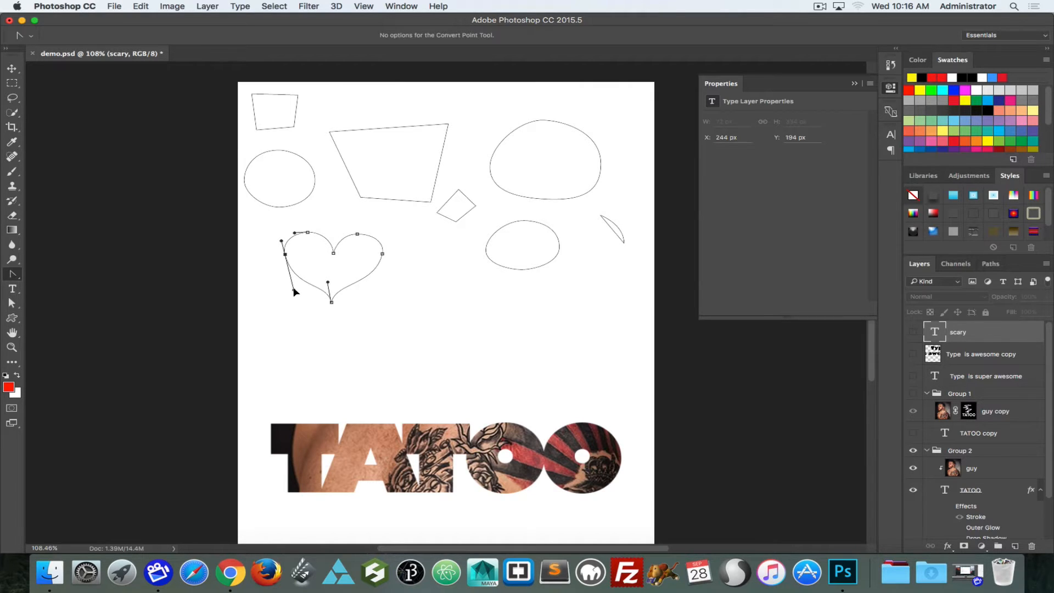
left_click(322, 335)
- Select the anchor at the heart's top notch with the Direct Selection tool to examine its handles
left_click(12, 274)
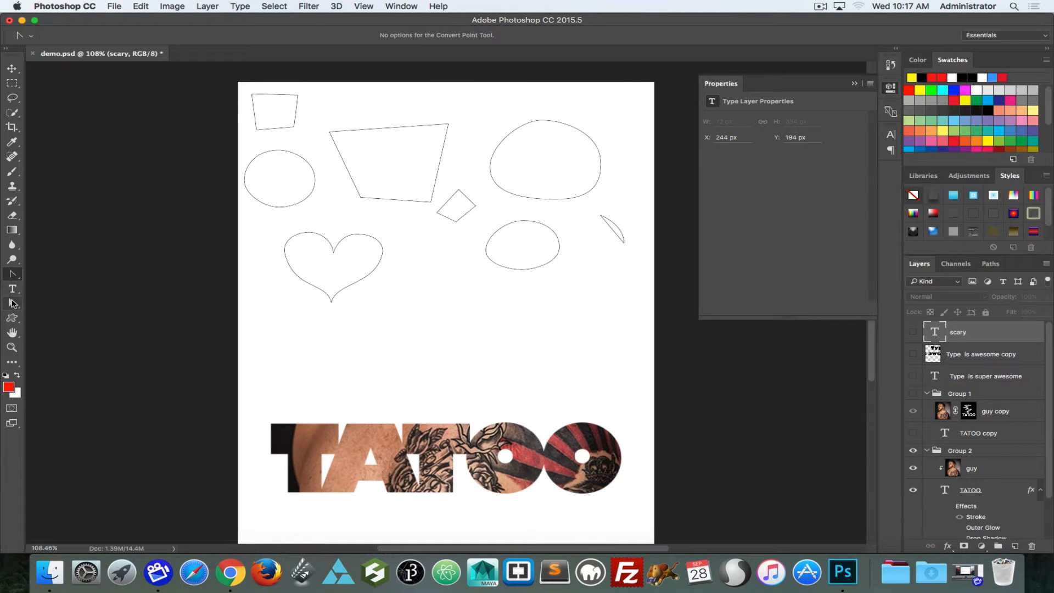
left_click(341, 244)
left_click(15, 273)
left_click(12, 305)
left_click(13, 275)
left_click(55, 272)
left_click(13, 305)
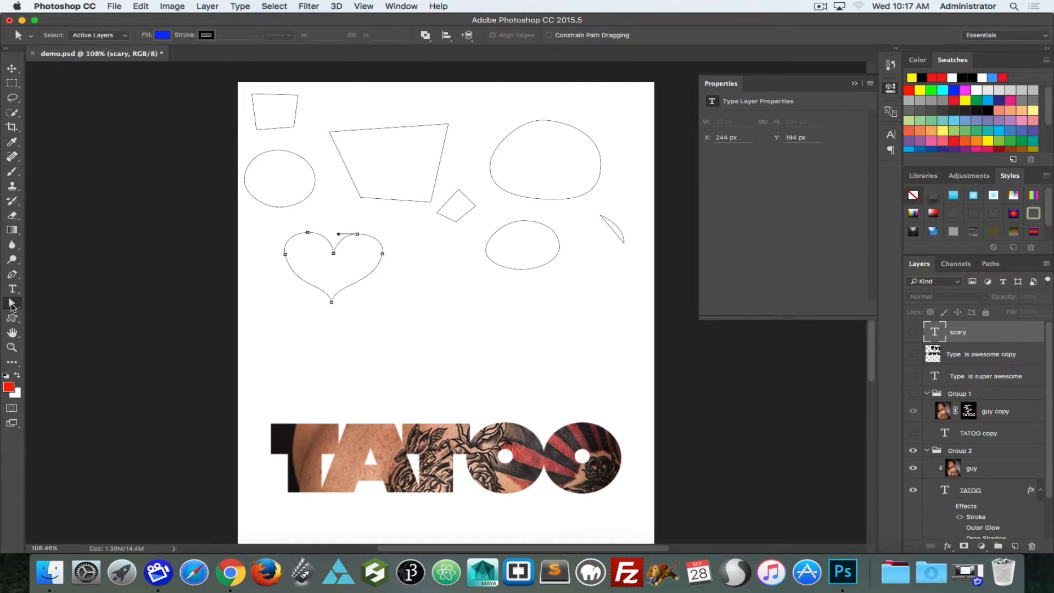
left_click(334, 254)
- Move the whole heart path down and to the right with the Path Selection tool
left_click(12, 304)
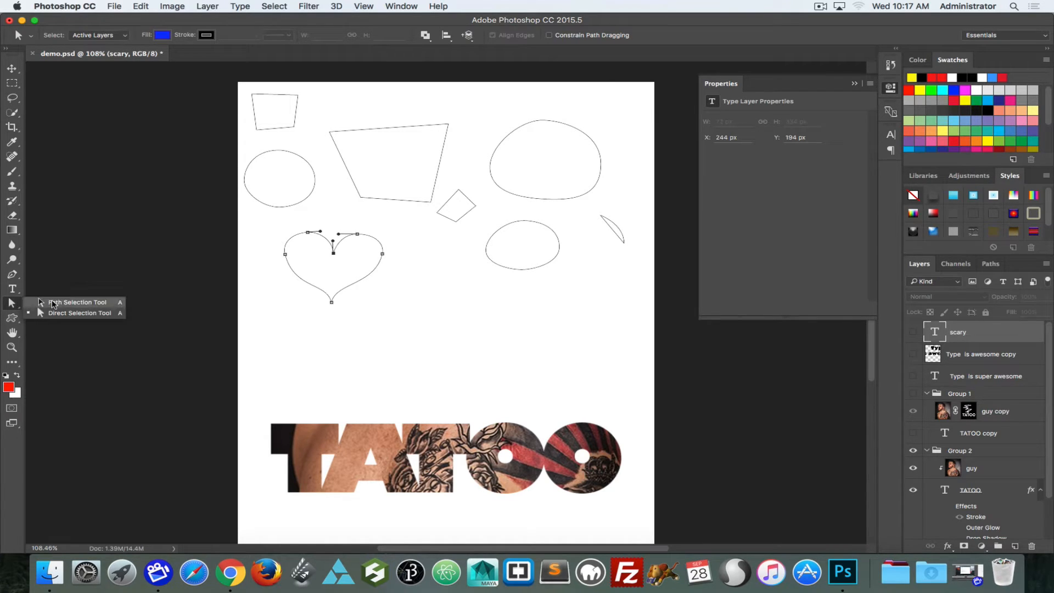
left_click(54, 304)
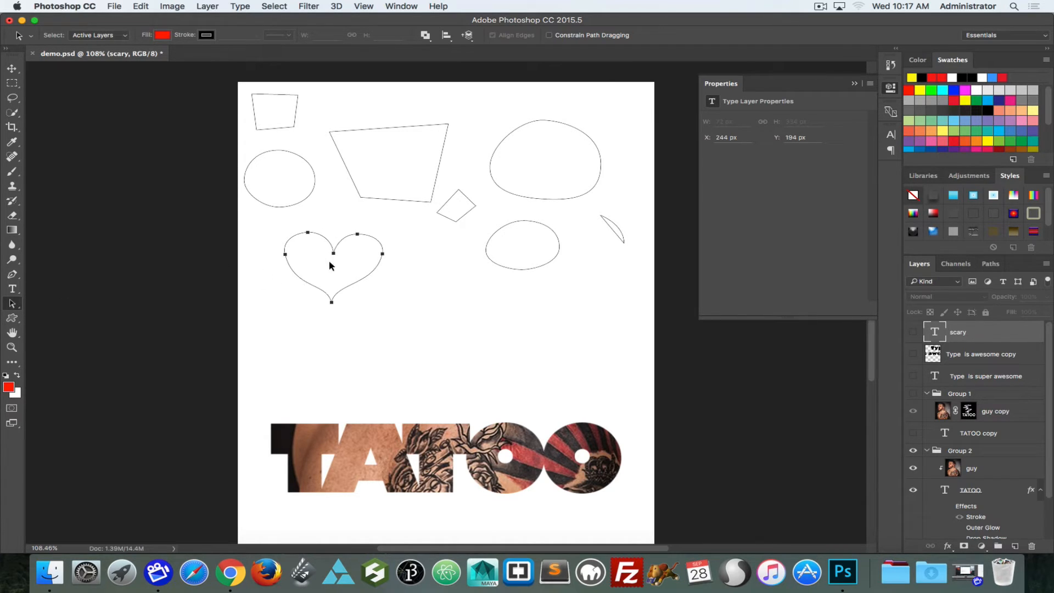
left_click_drag(345, 287, 384, 309)
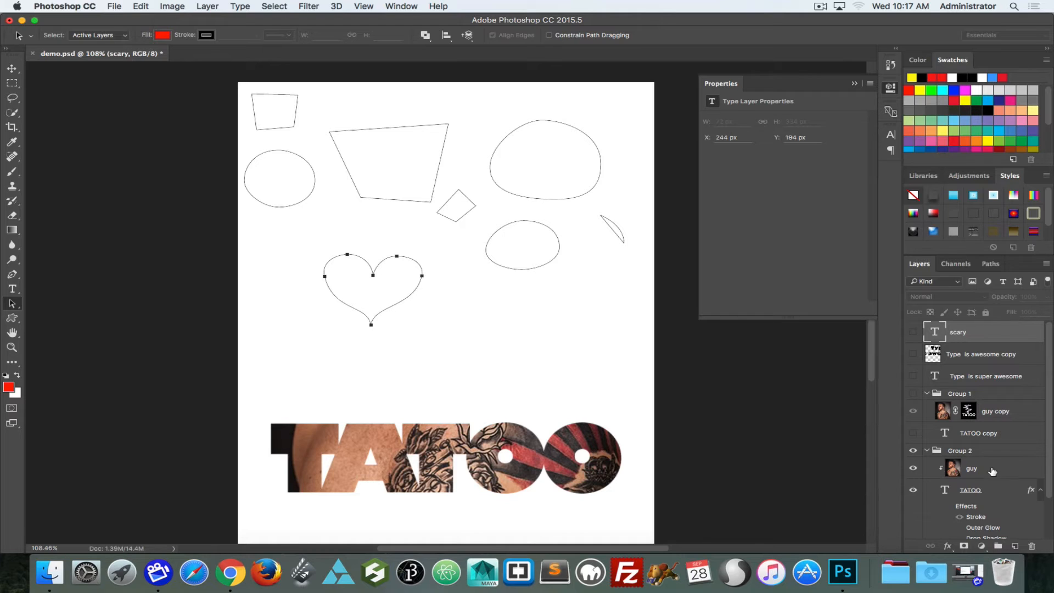
- Delete the guy copy layer's mask without applying it, and make that layer visible in place of Group 2
scroll(963, 480, "down", 4)
scroll(962, 479, "up", 4)
scroll(1011, 495, "down", 1)
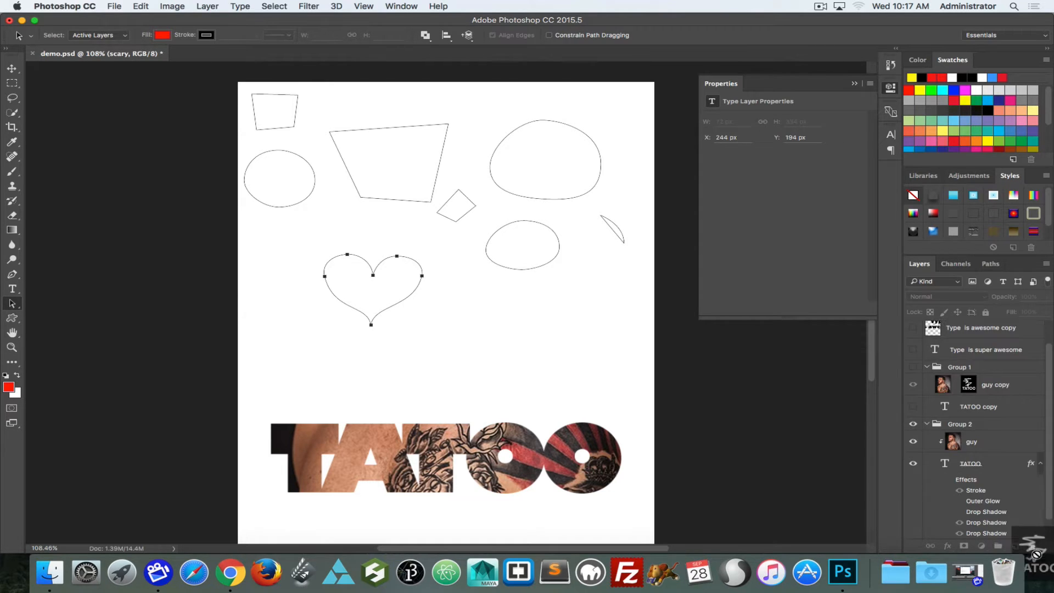
left_click(1032, 546)
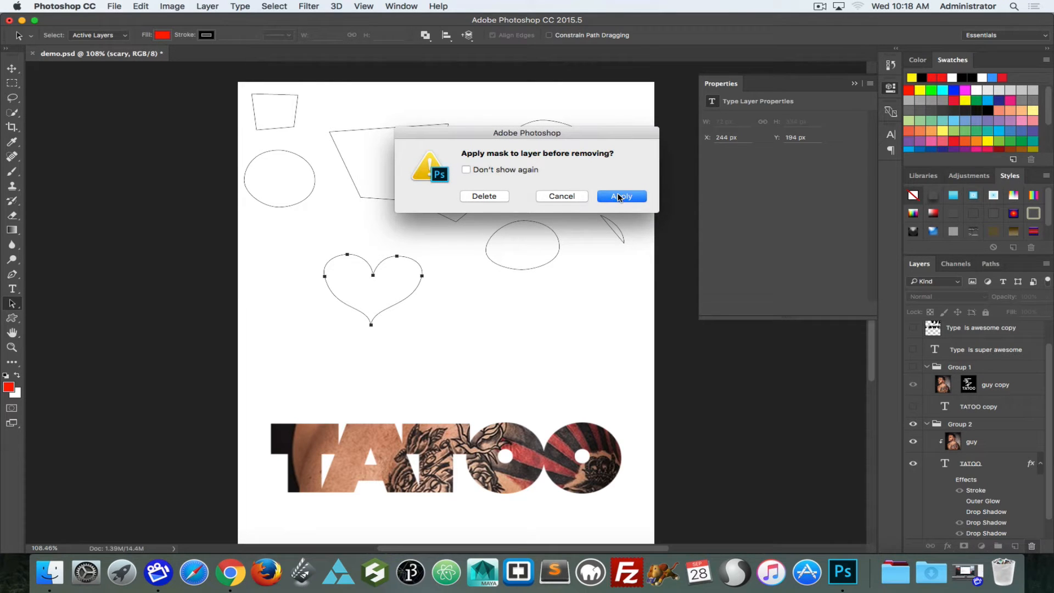
left_click(486, 196)
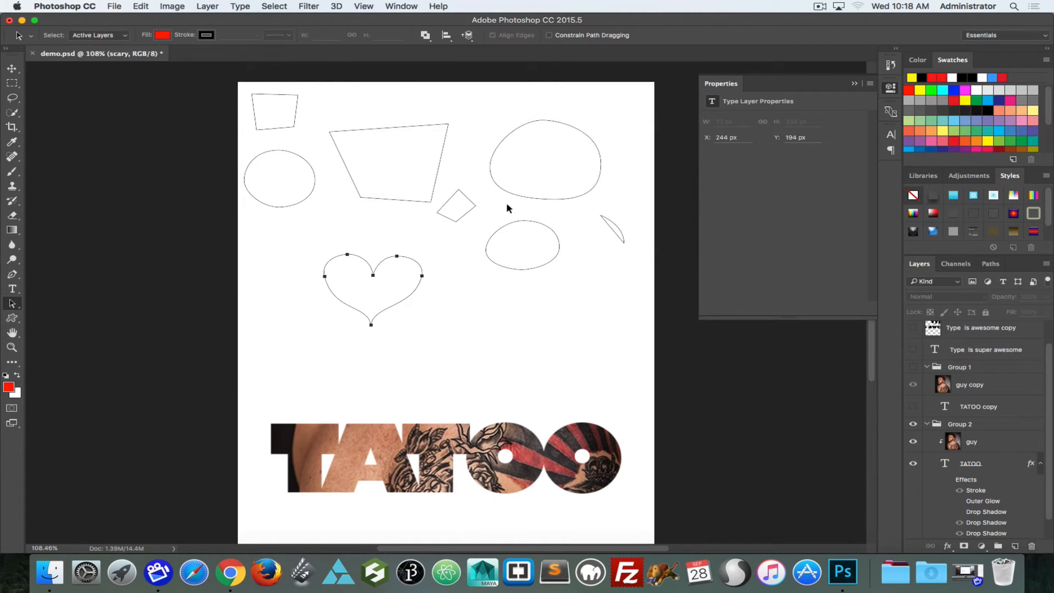
left_click(913, 384)
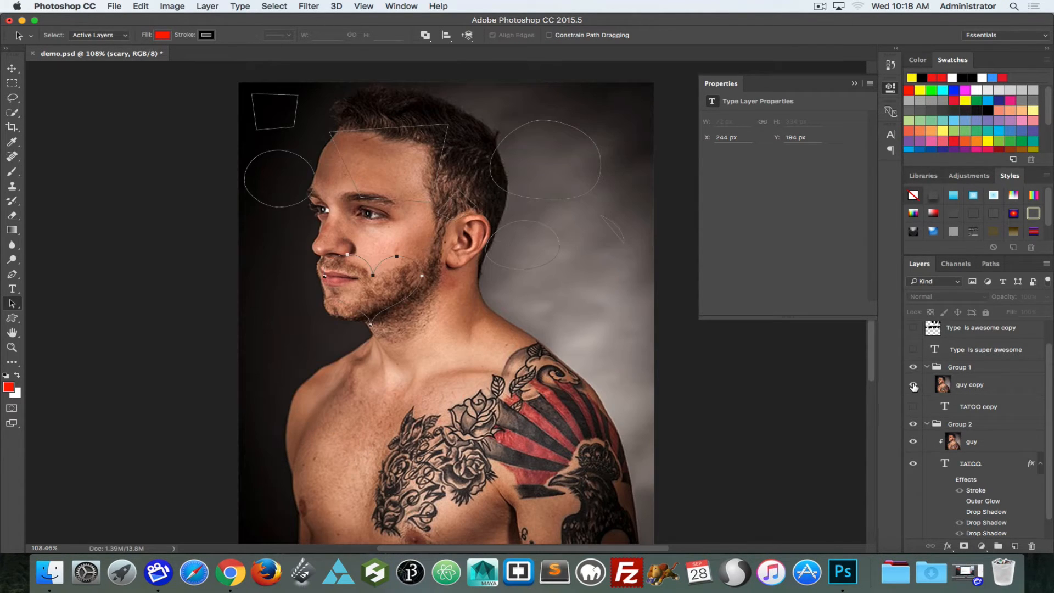
left_click(913, 424)
- Load the selected heart path as a selection
left_click(996, 266)
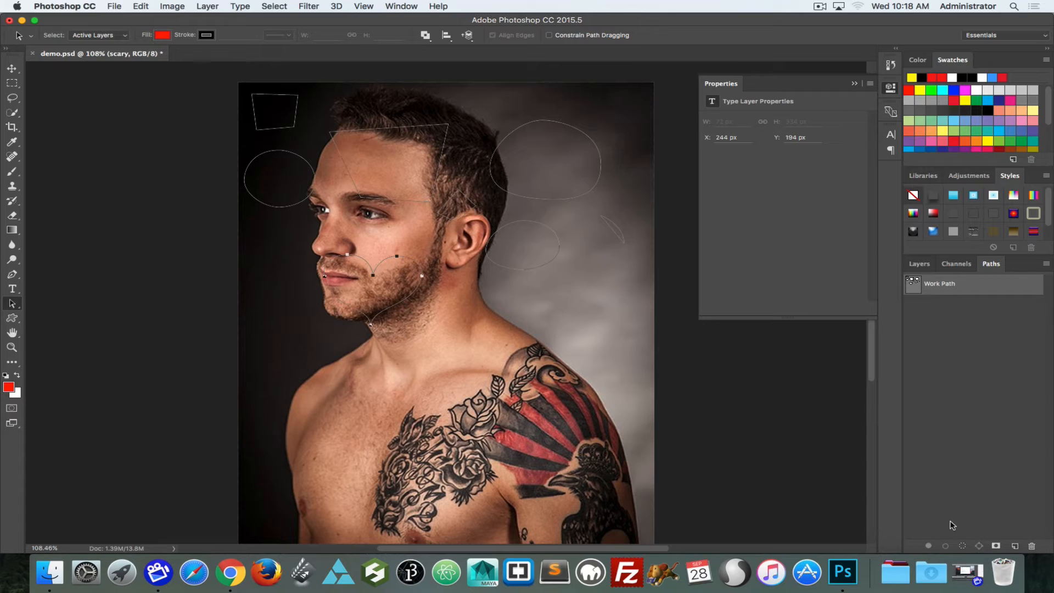
left_click(962, 548)
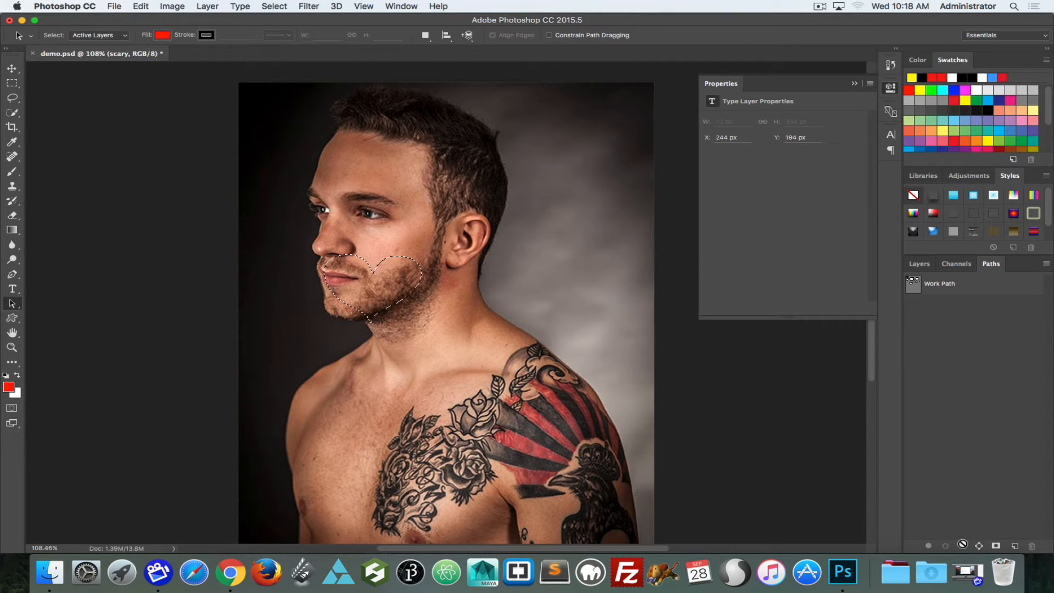
- Mask the guy copy layer with the heart selection and undo the mask
left_click(920, 264)
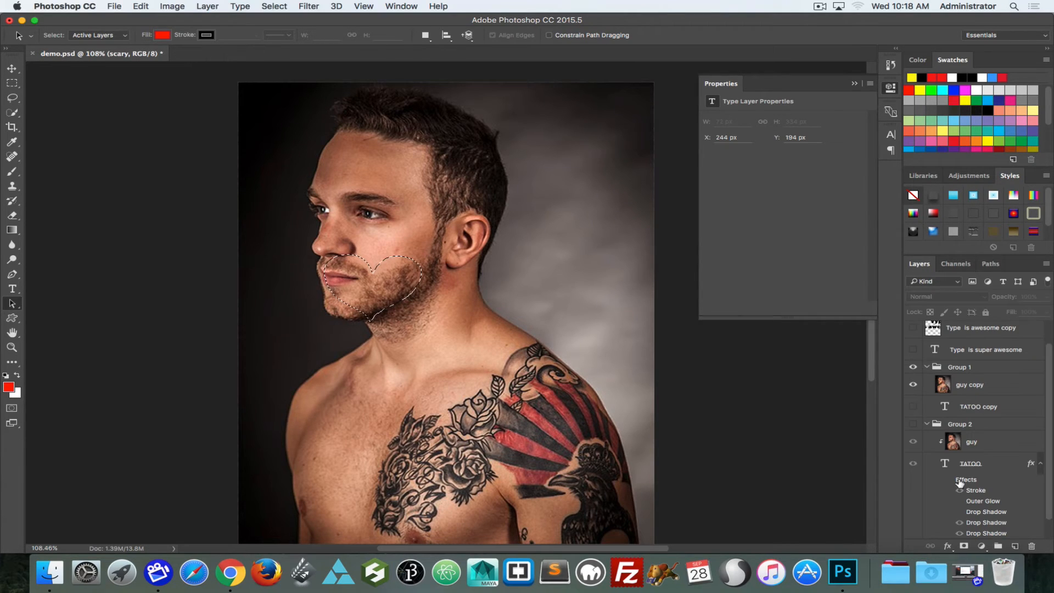
left_click(946, 386)
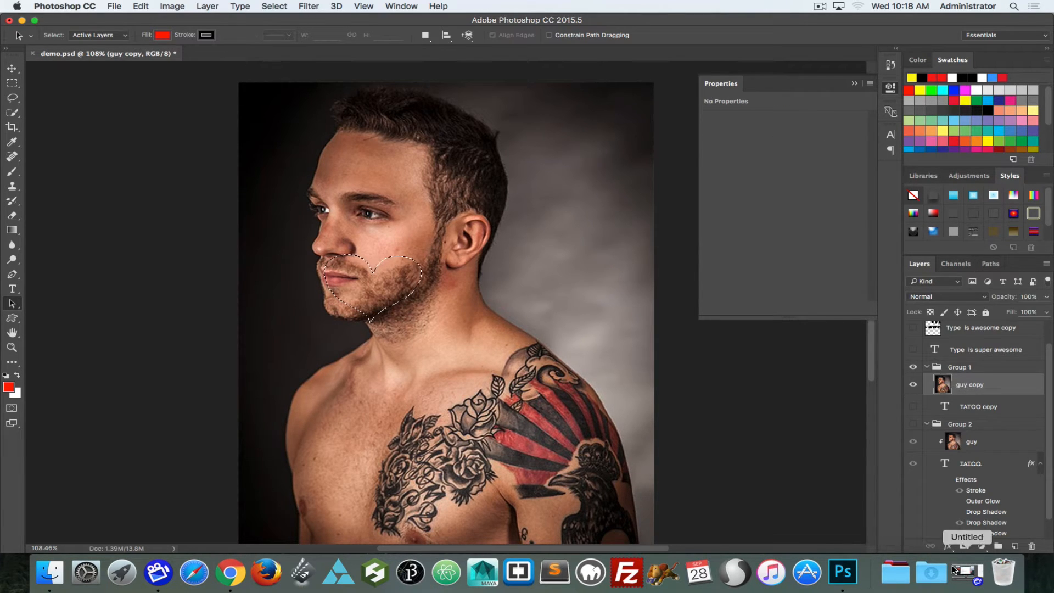
left_click(962, 546)
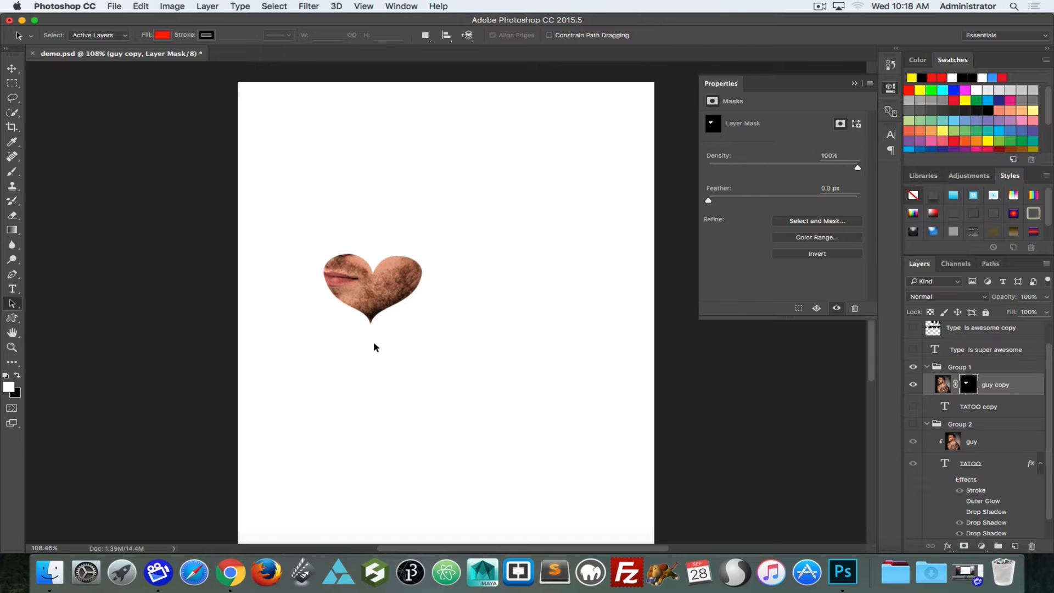
key("super+z")
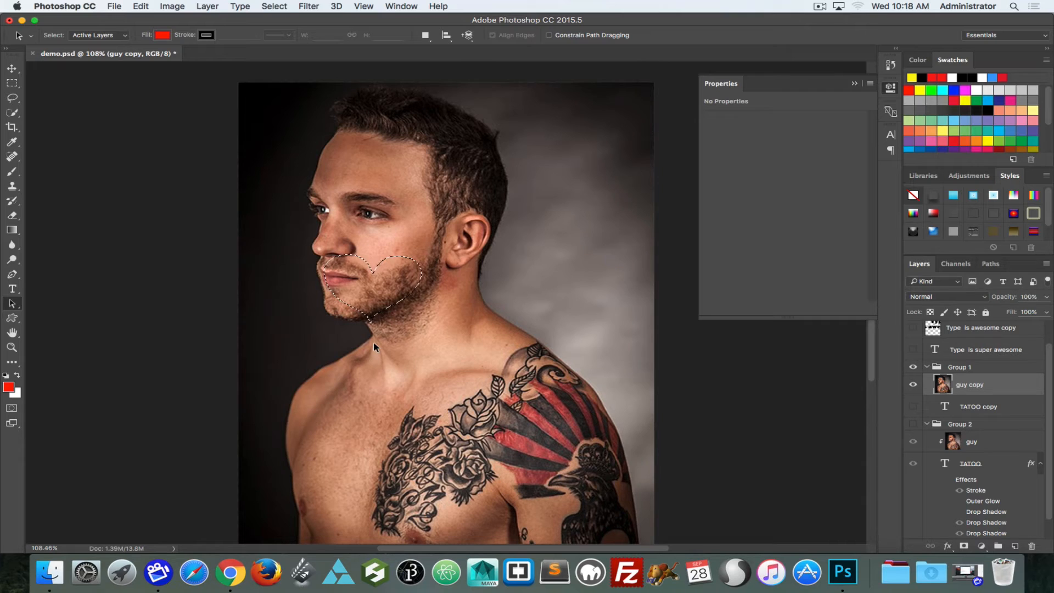
- Create a new empty path, save the work path as a separate permanent path, and select the empty one
scroll(937, 348, "up", 2)
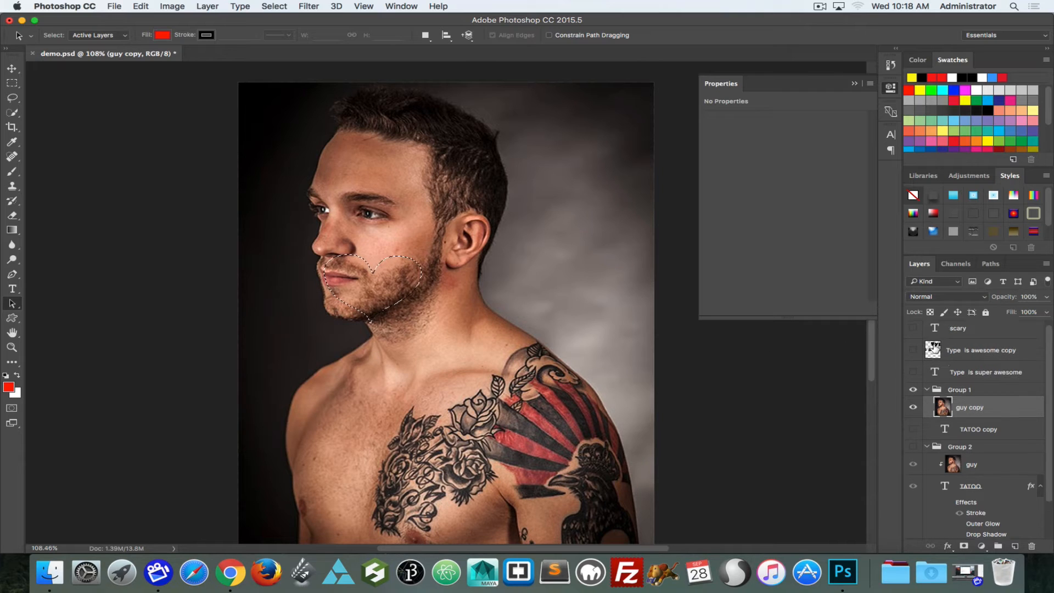
scroll(935, 348, "up", 1)
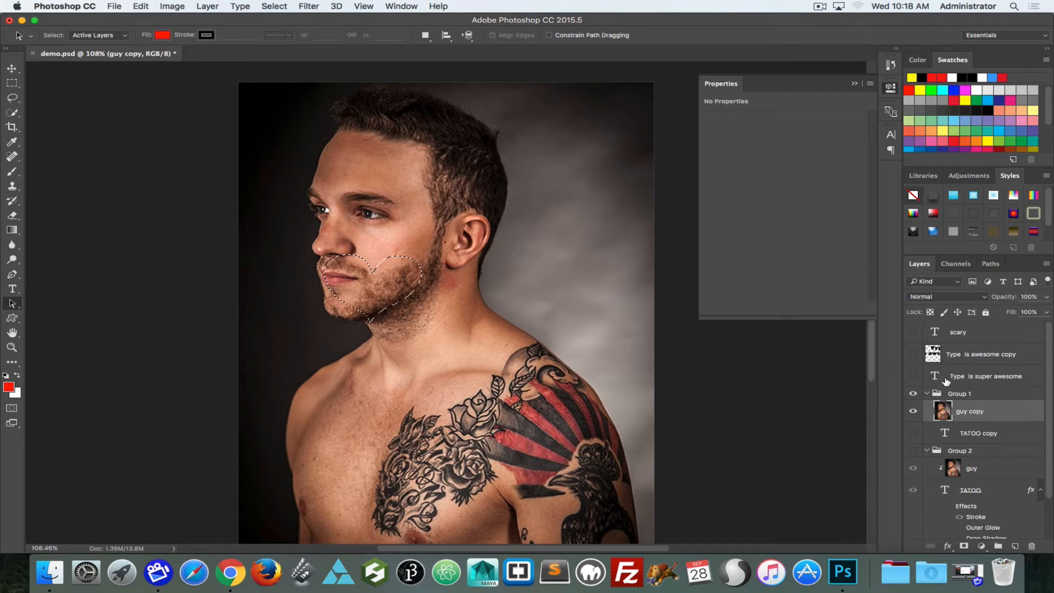
left_click(991, 265)
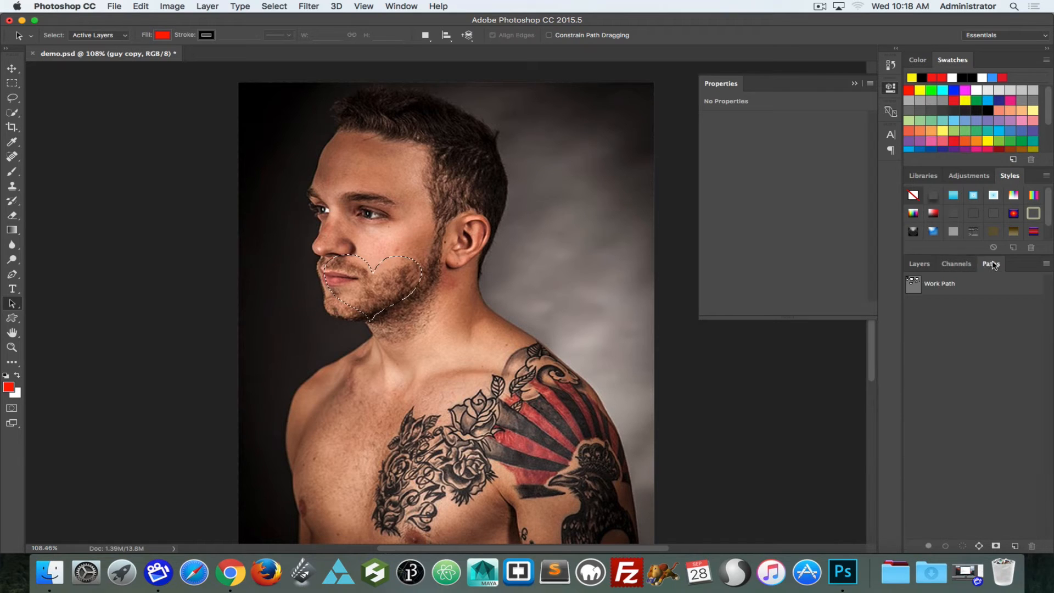
left_click(914, 285)
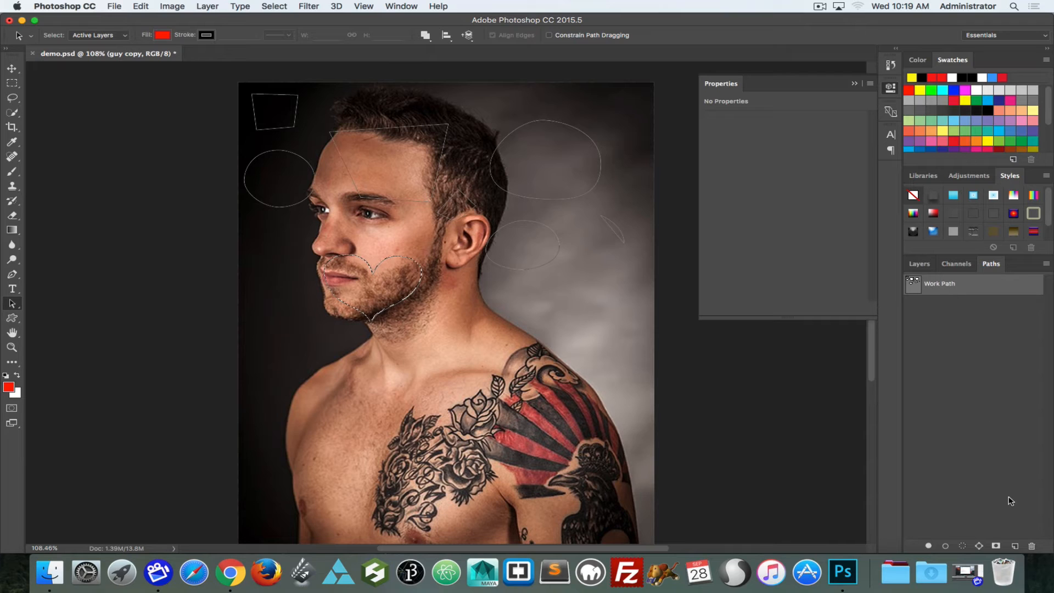
left_click(1015, 547)
left_click(936, 307)
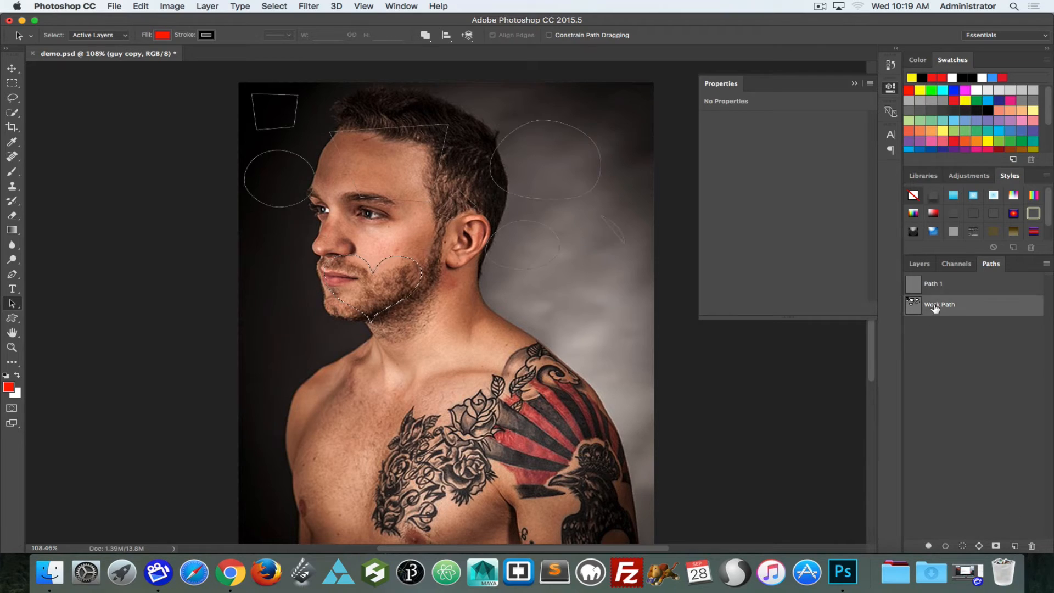
left_click_drag(937, 306, 1014, 547)
left_click(926, 287)
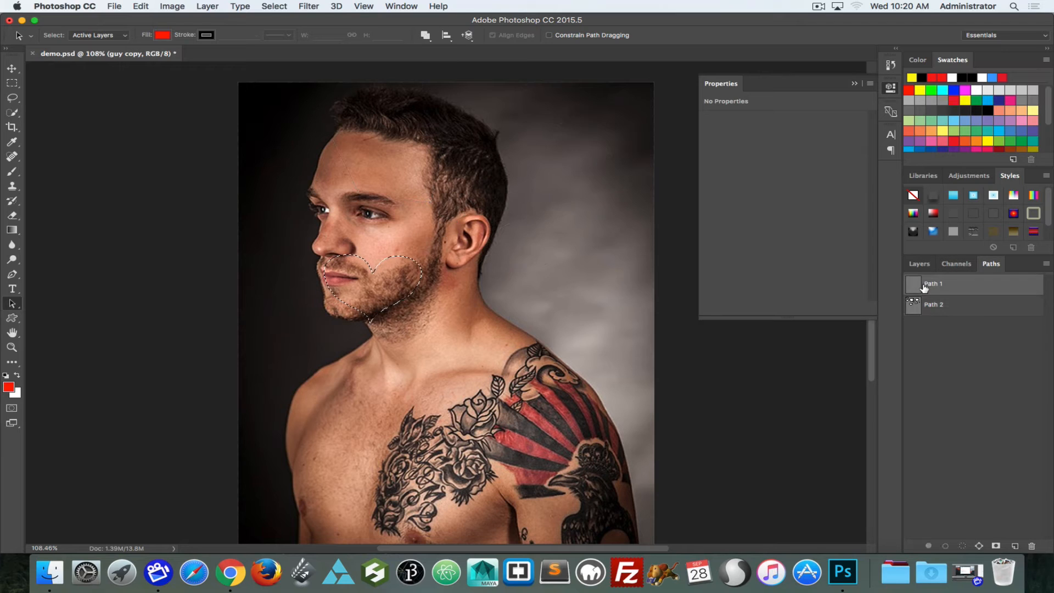
- Clear the heart selection and lasso a freehand selection across the face and neck on the guy copy layer
key("super+d")
left_click(920, 264)
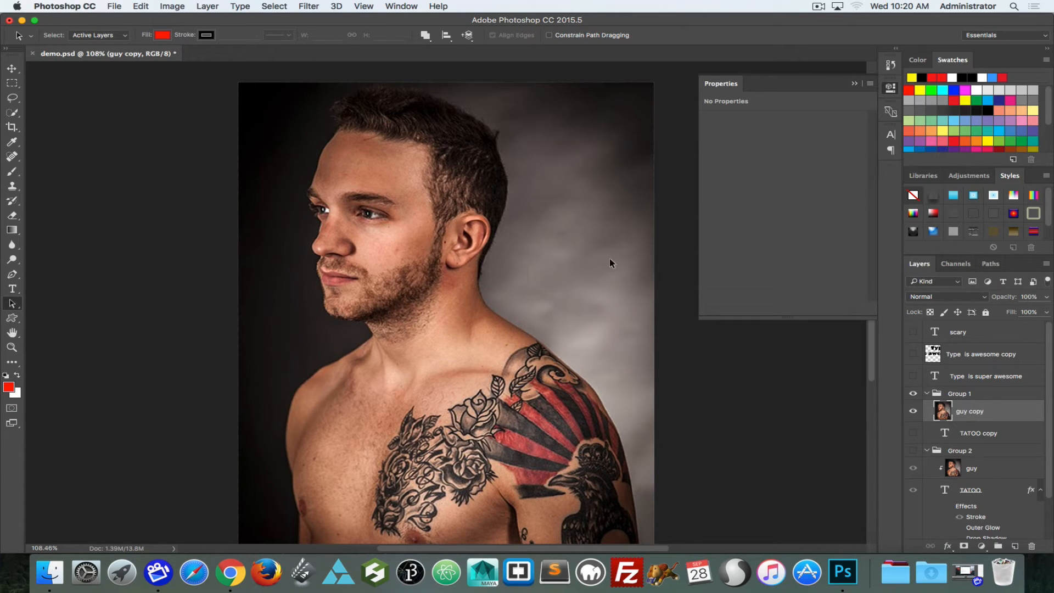
left_click(12, 99)
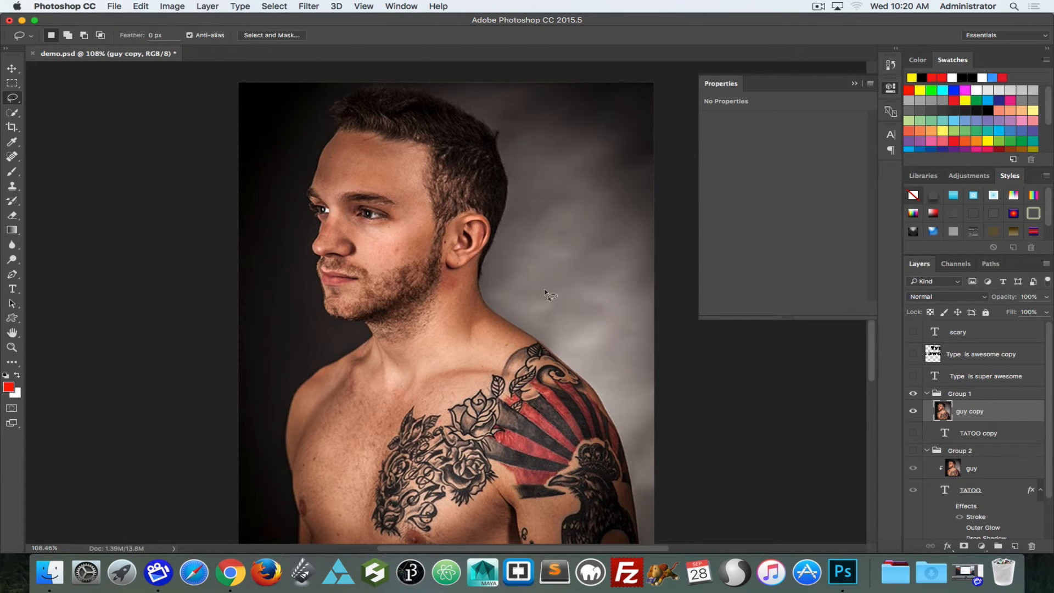
mouse_move(448, 200)
left_mouse_down()
mouse_move(424, 201)
mouse_move(434, 240)
mouse_move(531, 168)
mouse_move(393, 183)
mouse_move(484, 283)
left_mouse_up()
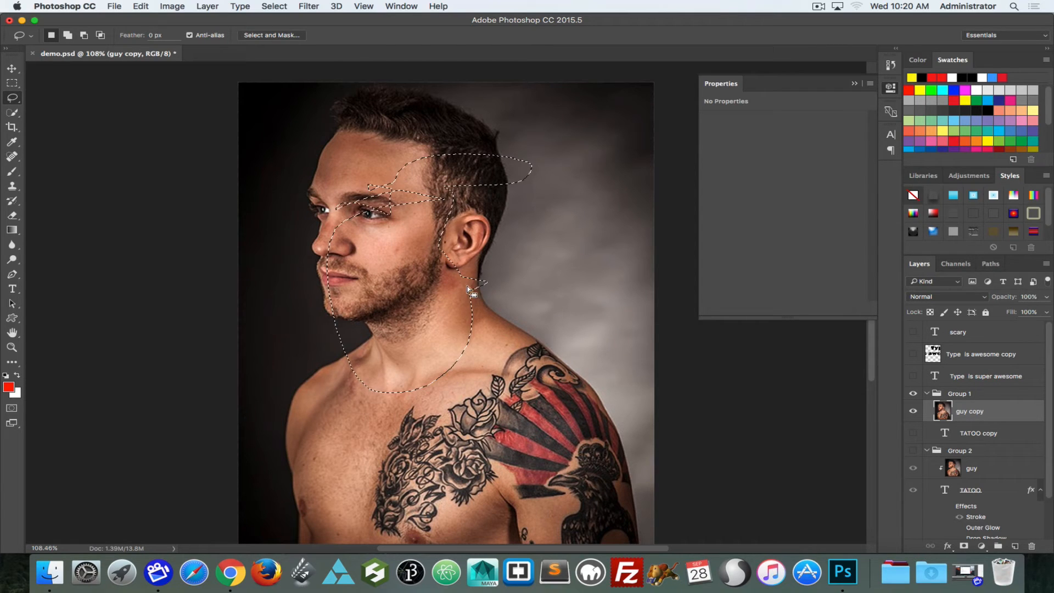
- Convert the lasso selection into a work path
left_click(992, 263)
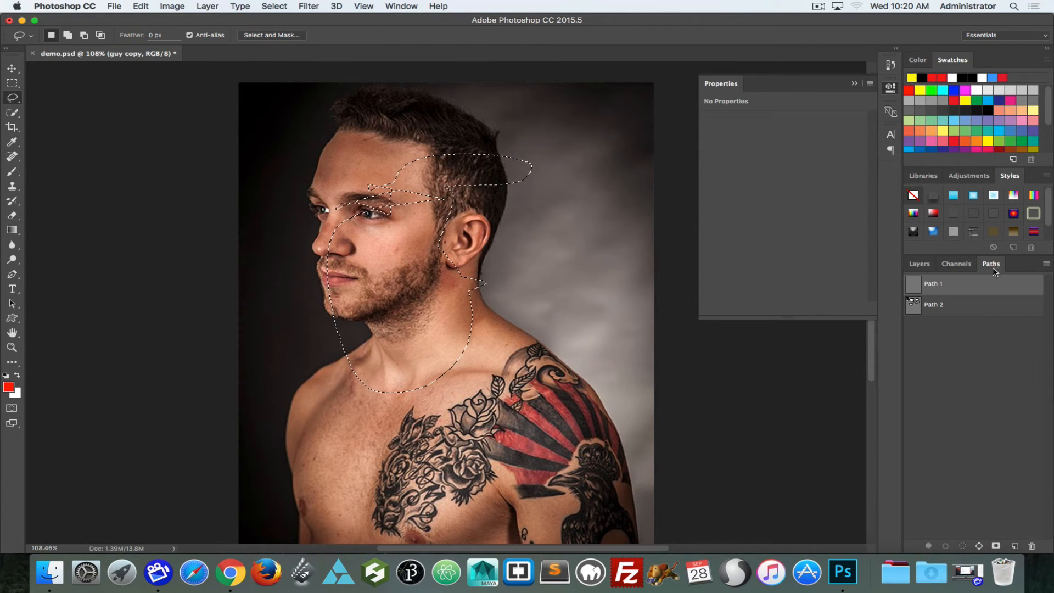
left_click(981, 548)
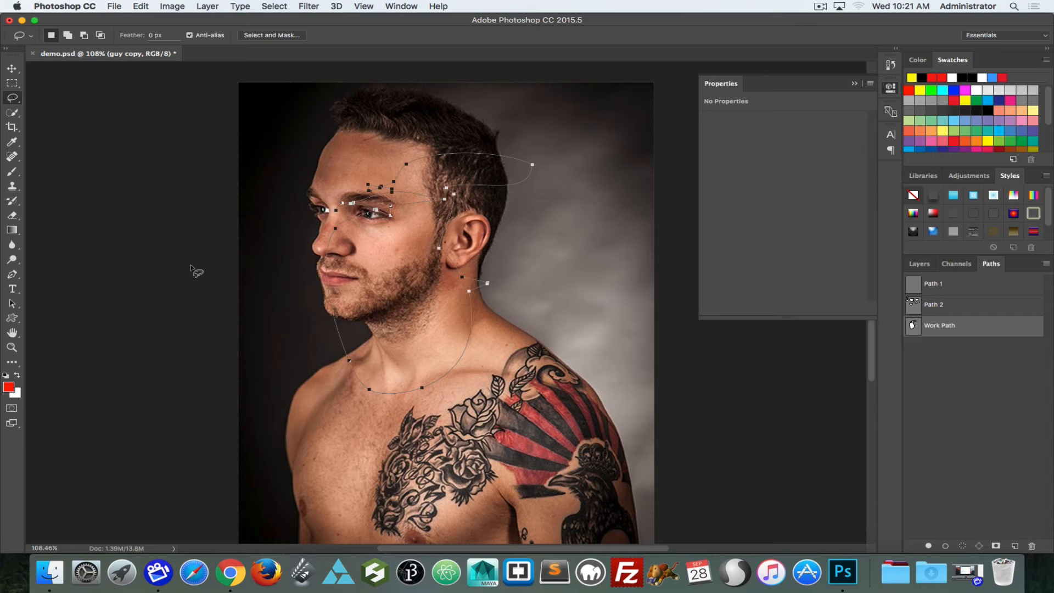
left_click(919, 264)
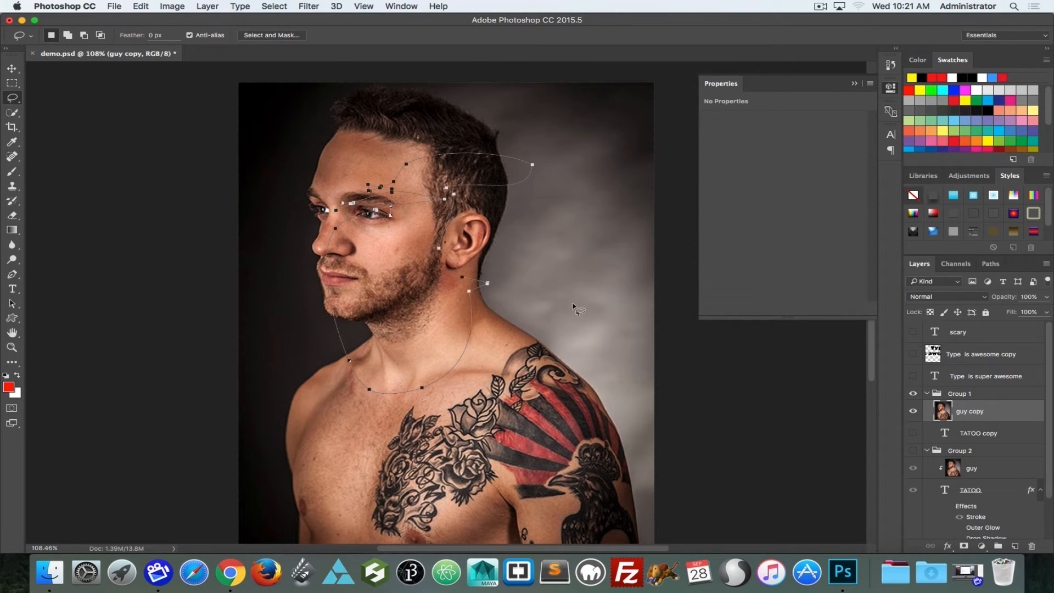
left_click(991, 264)
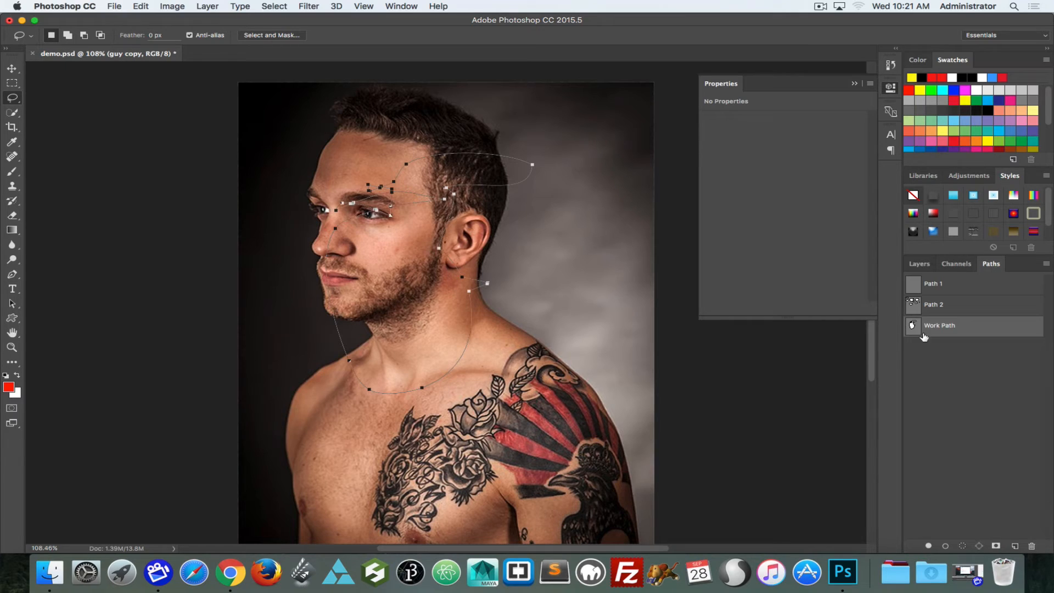
- Select the empty Path 1 and draw a closed Freeform Pen outline behind the head, neck and shoulder
left_click(945, 289)
left_click(920, 263)
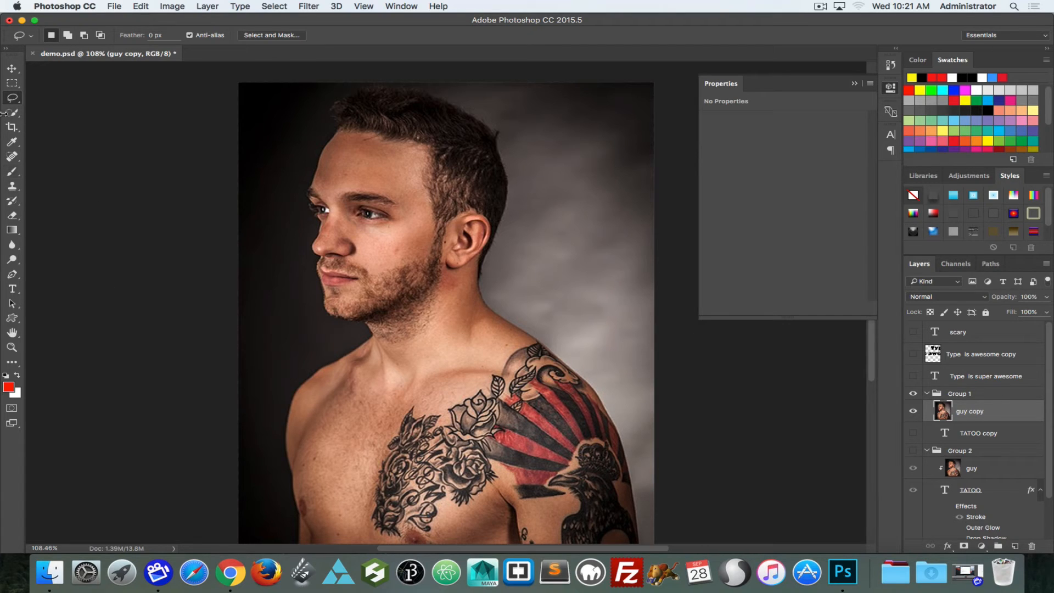
left_click(18, 276)
left_click_drag(18, 276, 52, 287)
mouse_move(524, 163)
left_mouse_down()
mouse_move(548, 197)
mouse_move(525, 274)
mouse_move(567, 285)
mouse_move(594, 316)
mouse_move(522, 346)
mouse_move(468, 326)
mouse_move(493, 230)
mouse_move(475, 168)
mouse_move(524, 164)
left_mouse_up()
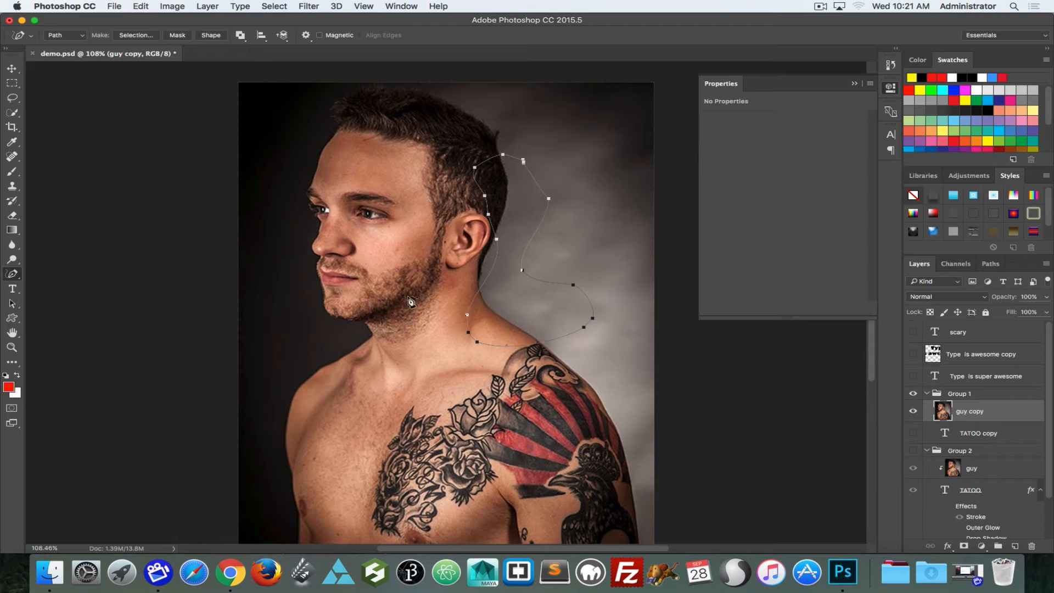
- Reshape the freeform path with the Direct Selection tool by adjusting the handle of the inner anchor beside the neck
left_click(12, 304)
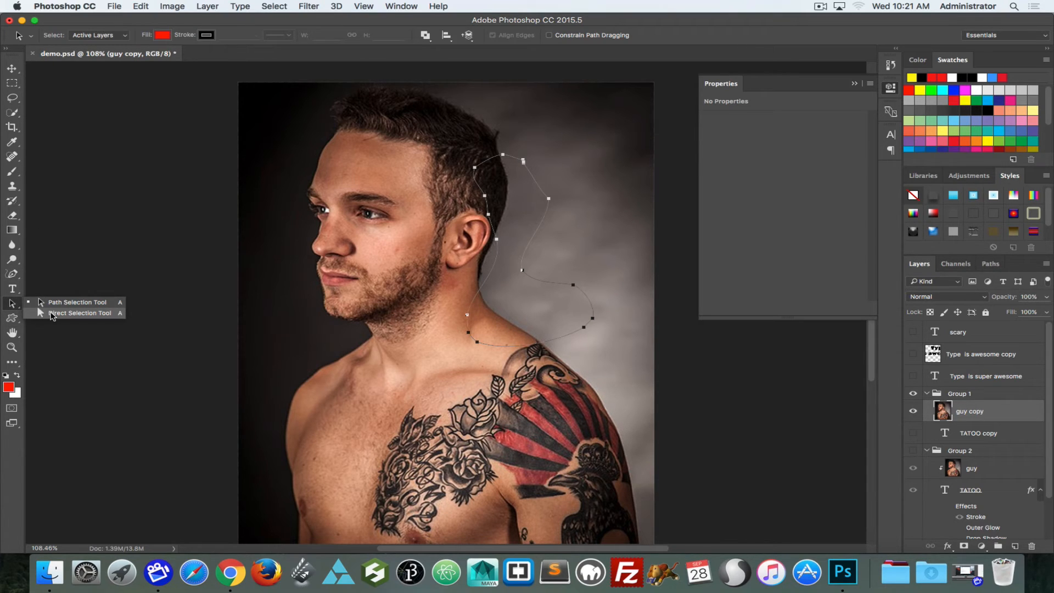
left_click(53, 304)
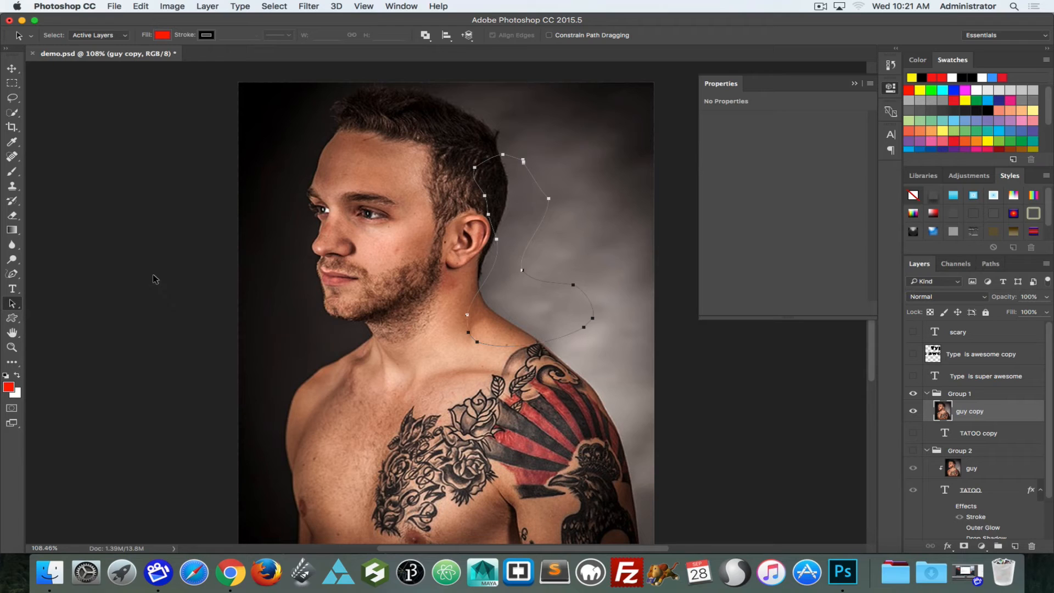
left_click(21, 304)
left_click(60, 314)
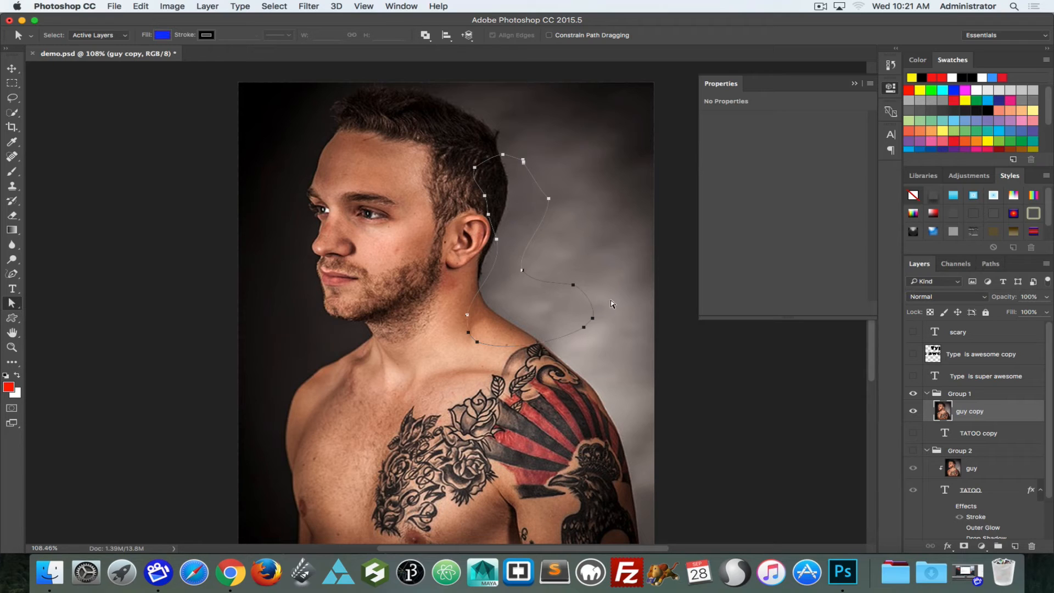
left_click(523, 270)
left_click_drag(566, 292, 510, 305)
- Use the Convert Point tool to curve the freeform path's upper outer anchor and turn the anchor at the back of the head into a corner
left_click(11, 274)
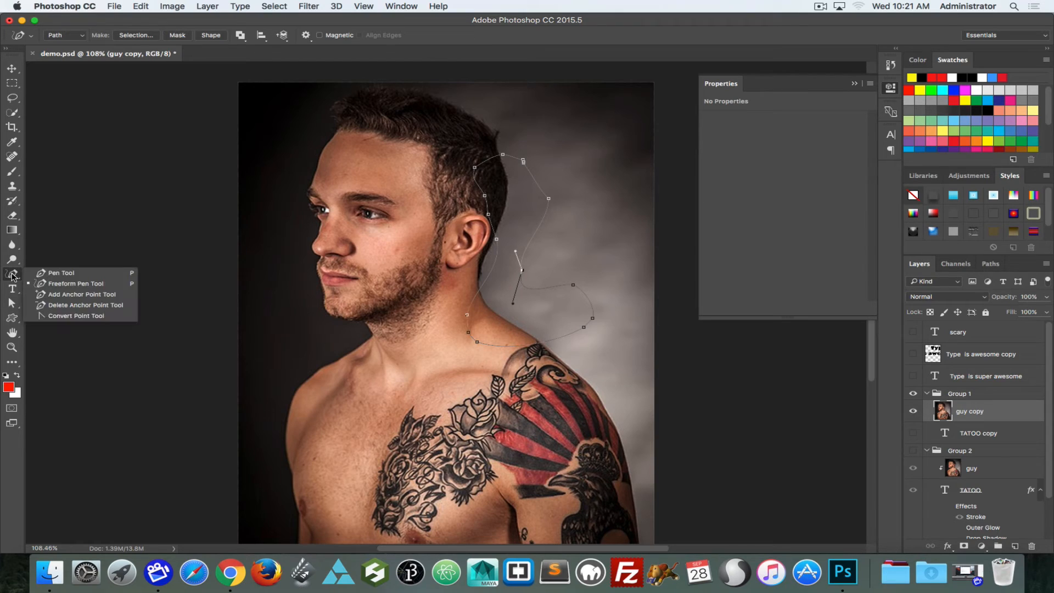
left_click(64, 316)
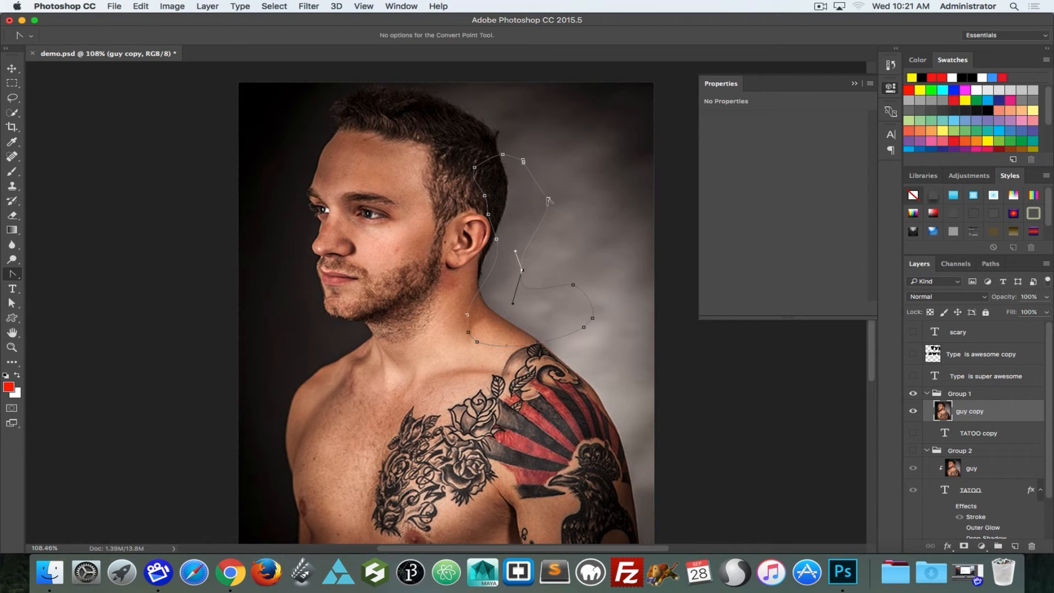
mouse_move(549, 199)
left_mouse_down()
mouse_move(571, 234)
mouse_move(561, 216)
mouse_move(568, 299)
mouse_move(552, 217)
left_mouse_up()
left_click_drag(474, 167, 504, 158)
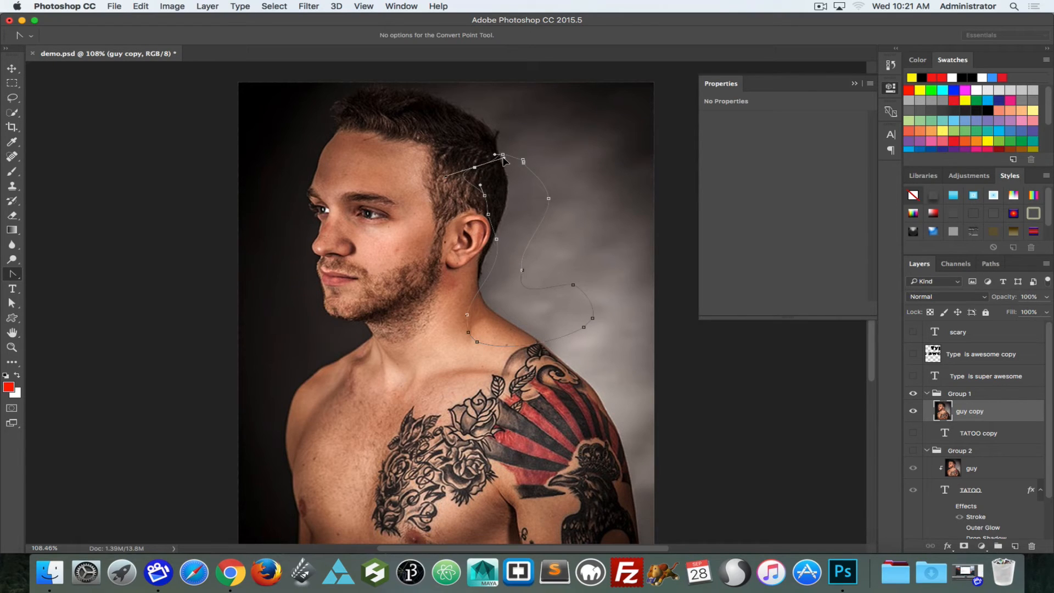
left_click(475, 168)
- Reshape the curves around the freeform path's upper anchors and inner bend with the Convert Point tool
left_click(15, 274)
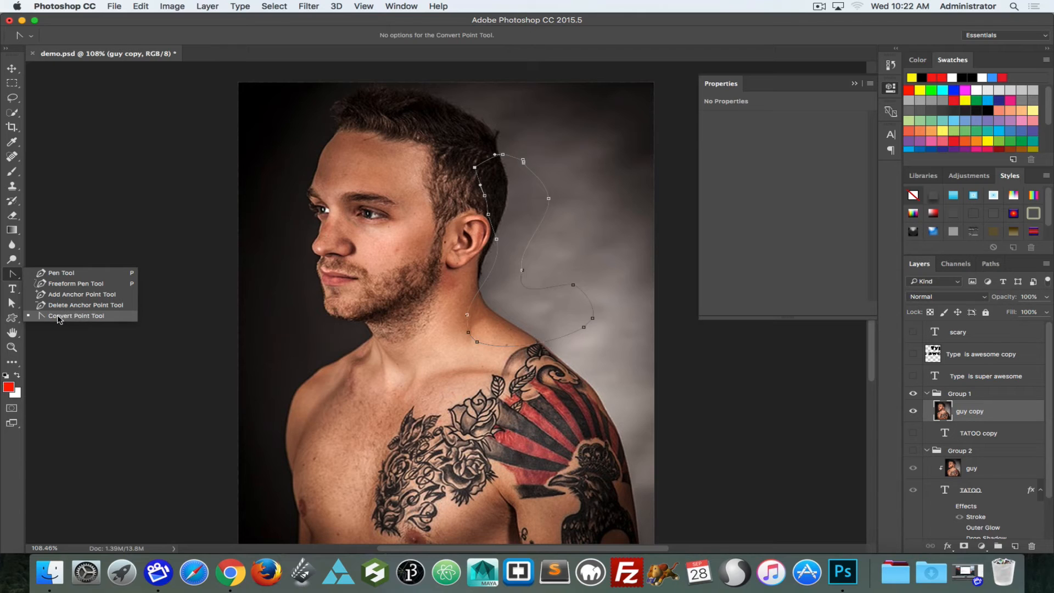
left_click(75, 317)
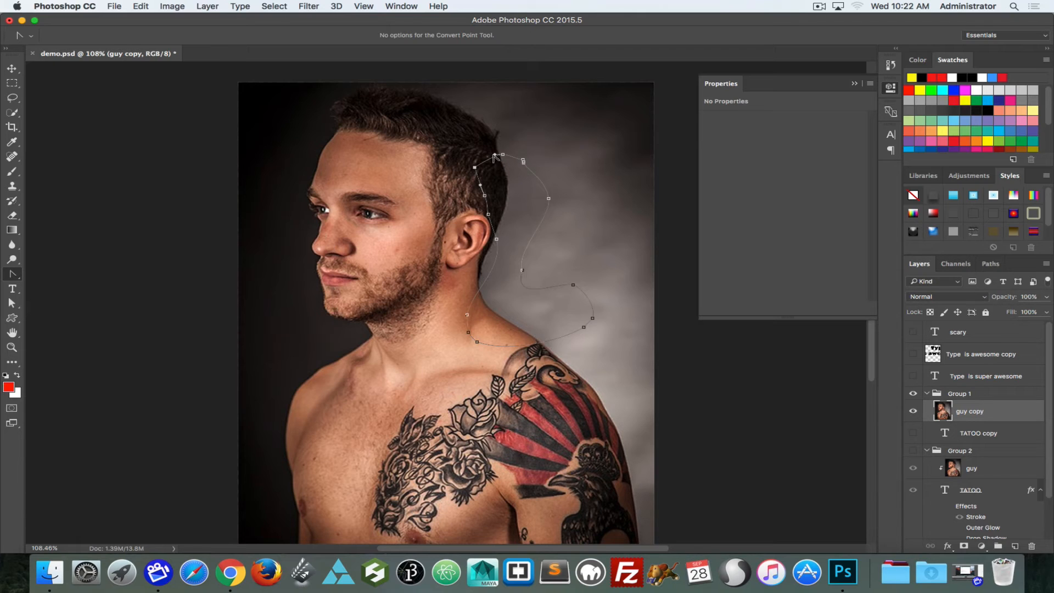
left_click_drag(496, 156, 487, 114)
left_click_drag(510, 156, 520, 97)
left_click_drag(522, 271, 527, 305)
left_click_drag(442, 267, 598, 253)
left_click_drag(519, 241, 604, 222)
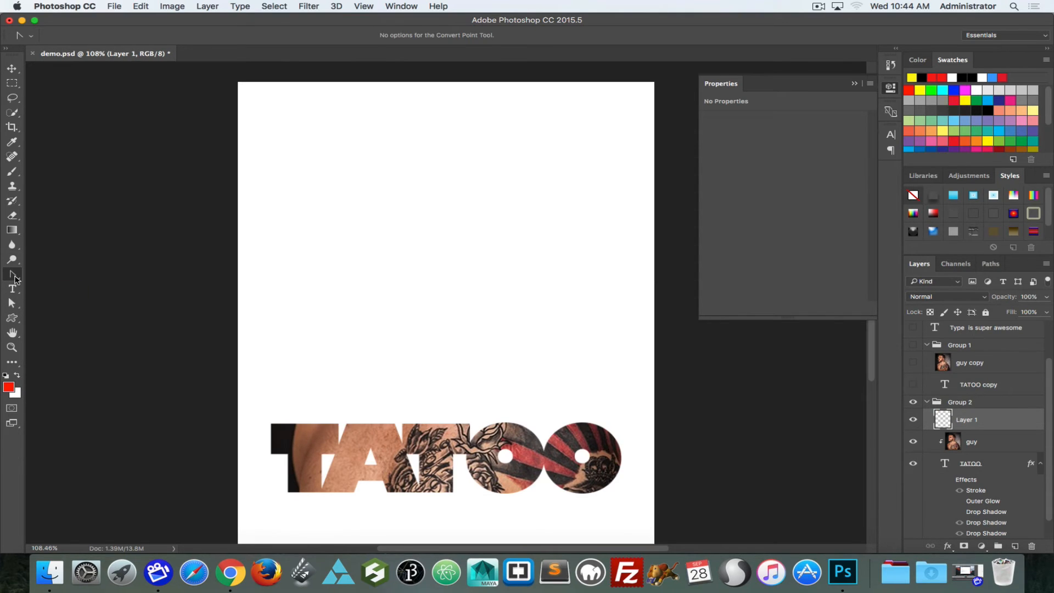
- Draw an open S-shaped curve with four Pen tool anchors in the white area above the TATOO text
right_click(12, 274)
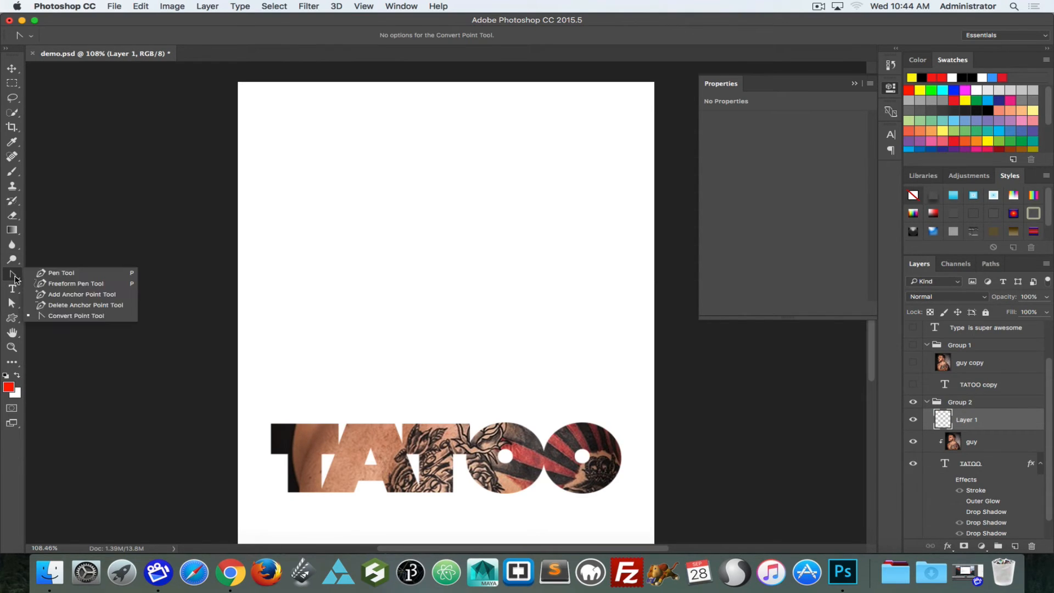
left_click(56, 277)
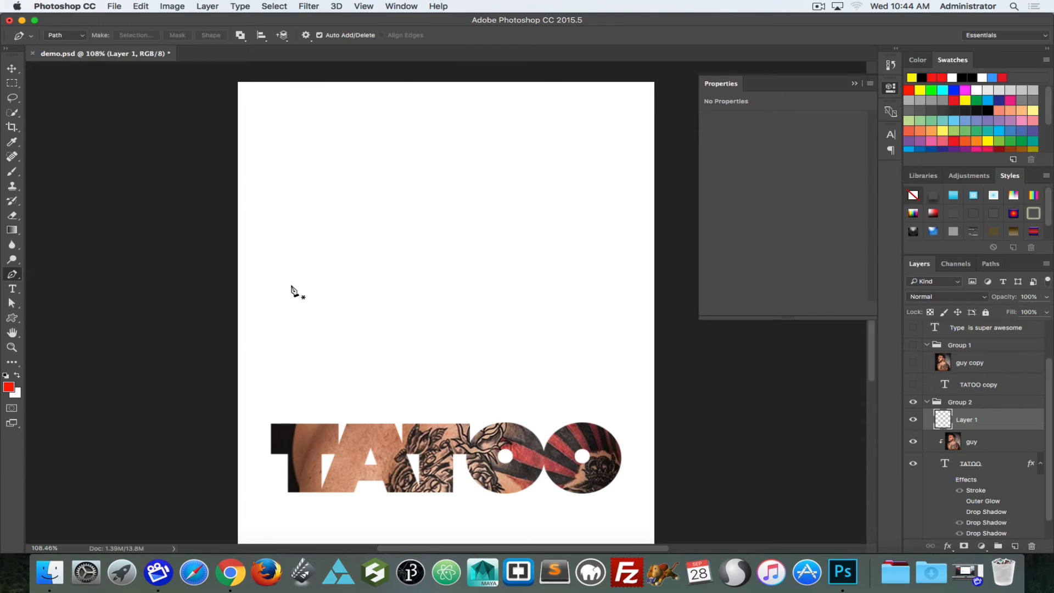
left_click(290, 284)
left_click_drag(374, 237, 420, 239)
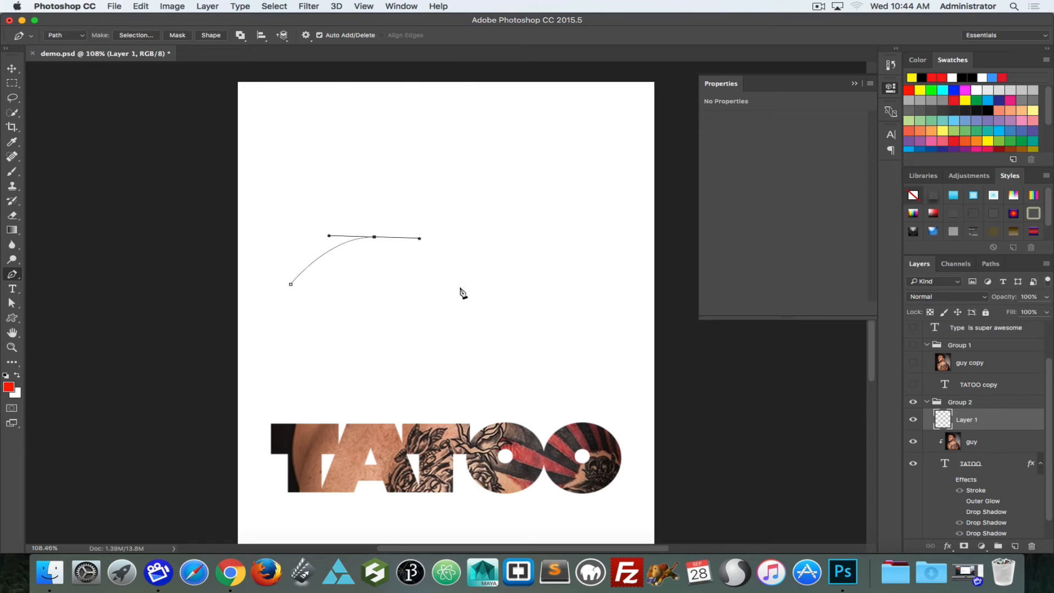
left_click_drag(471, 291, 473, 318)
left_click_drag(557, 375, 605, 375)
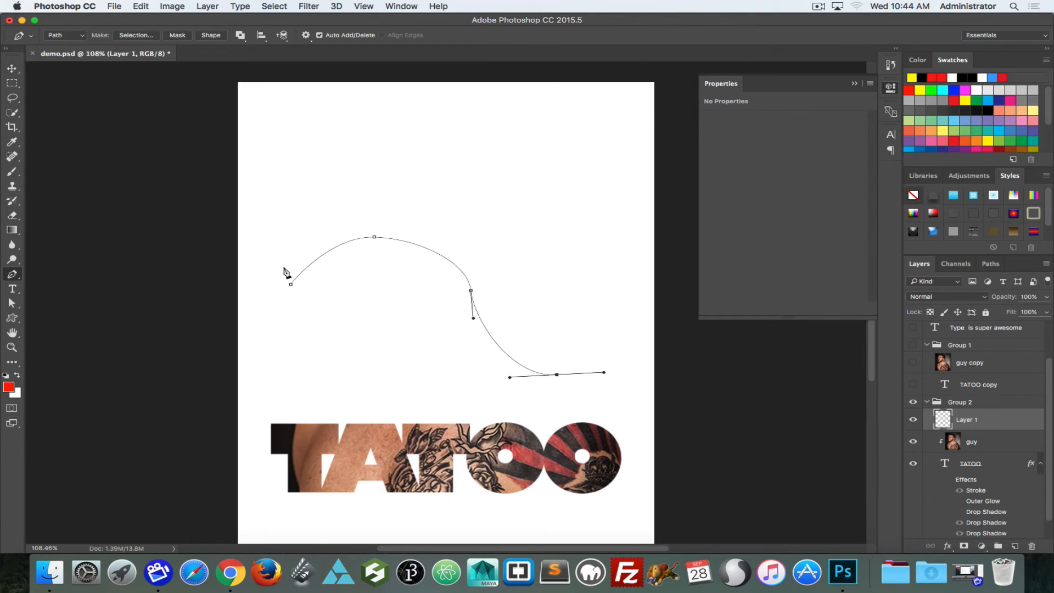
- Refine the S-curve by adjusting the direction handles of its peak, middle and end anchors
left_click(12, 303)
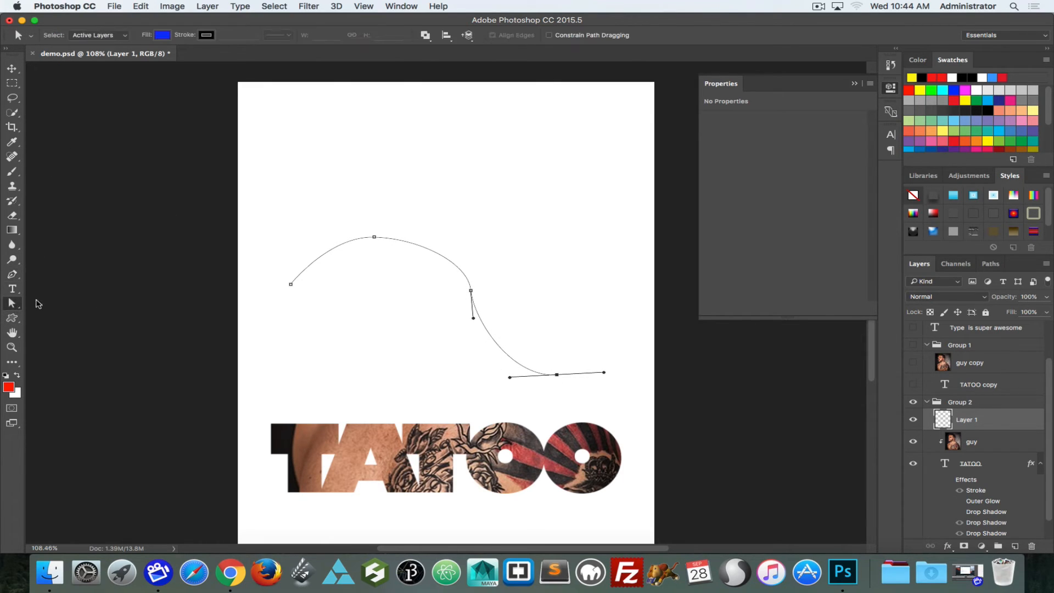
left_click(374, 239)
left_click_drag(418, 240, 418, 236)
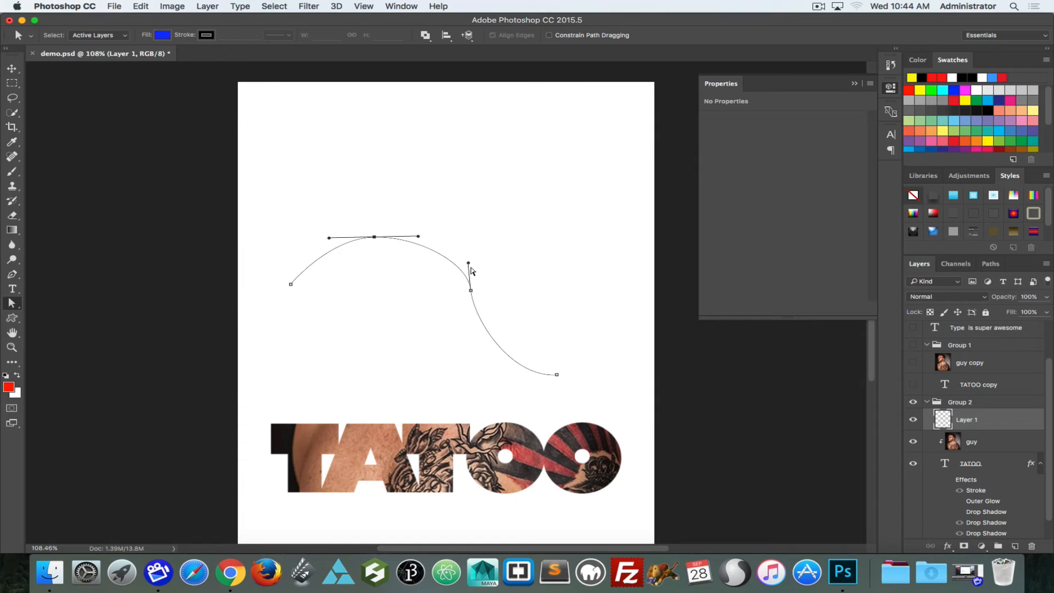
left_click_drag(469, 264, 469, 260)
left_click_drag(470, 261, 465, 163)
left_click_drag(462, 147, 469, 263)
left_click(557, 375)
left_click_drag(605, 373, 606, 377)
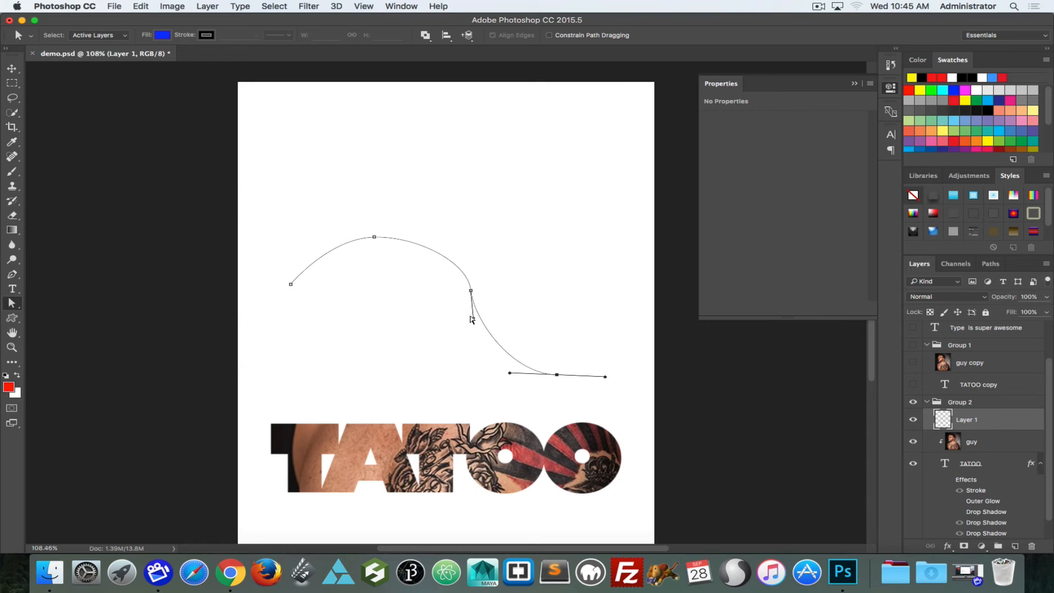
left_click_drag(475, 321, 475, 333)
- Start type on the path at the beginning of the S-curve and set its font size to 60 pt
left_click(14, 288)
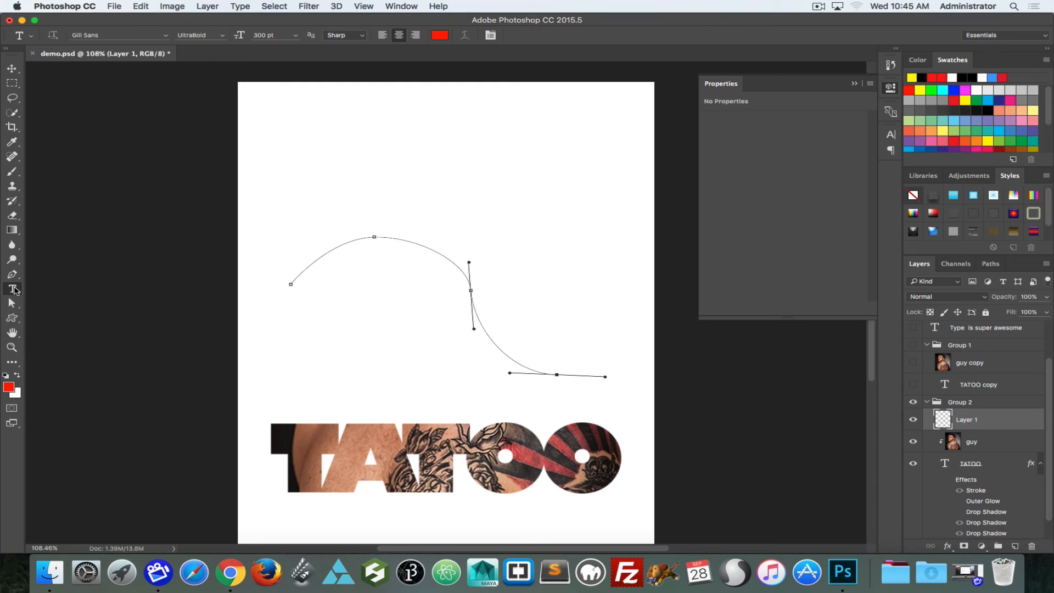
left_click(298, 272)
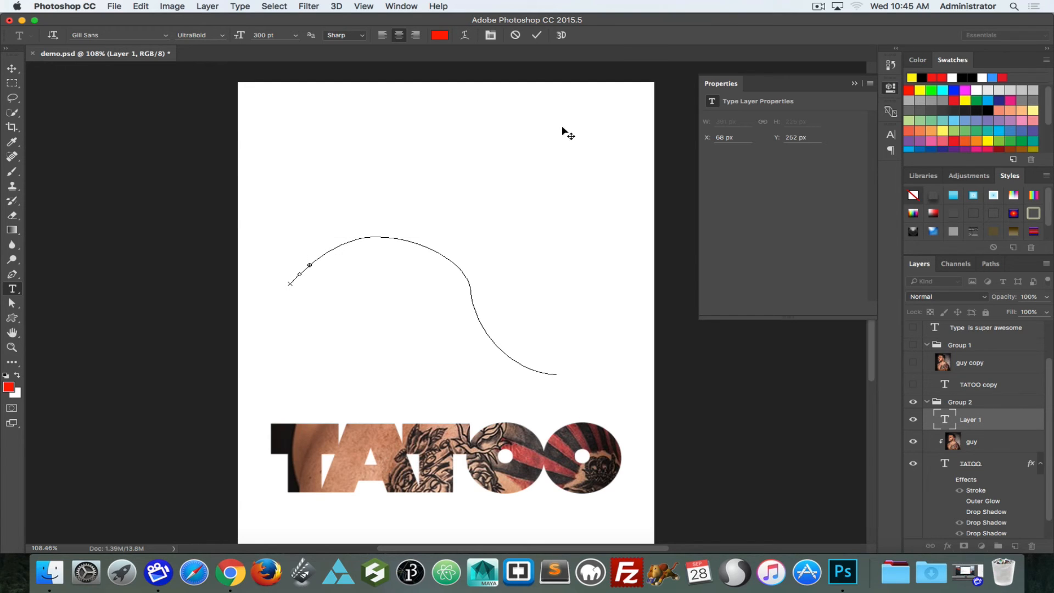
left_click(891, 134)
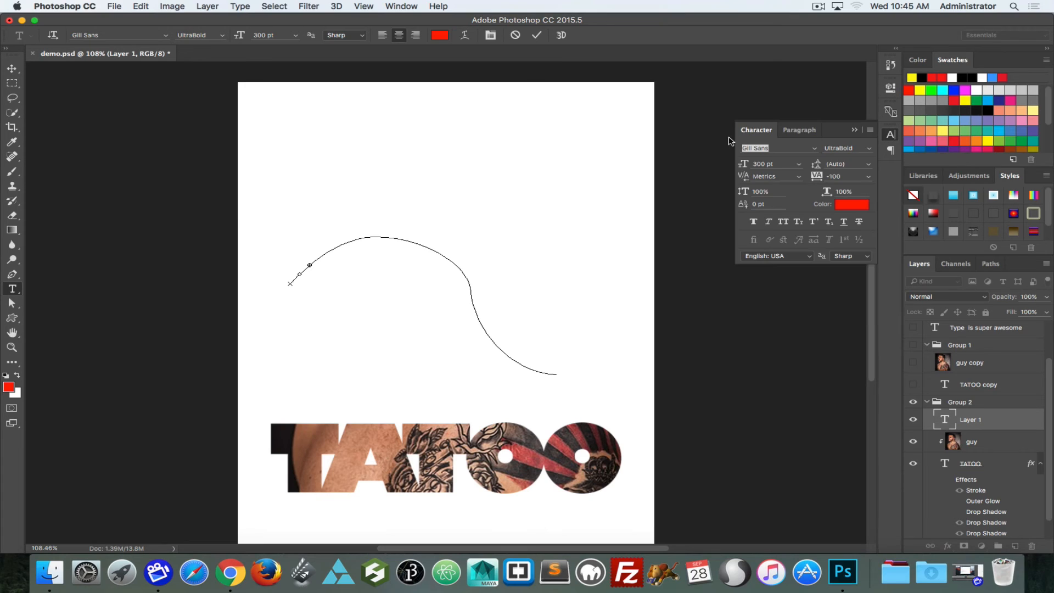
left_click(800, 163)
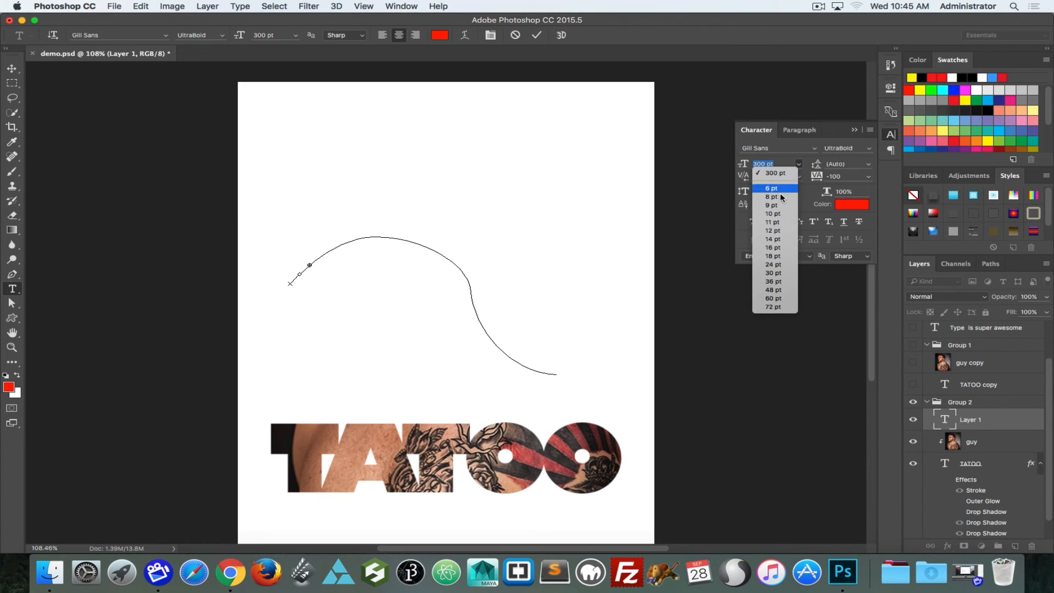
left_click(772, 299)
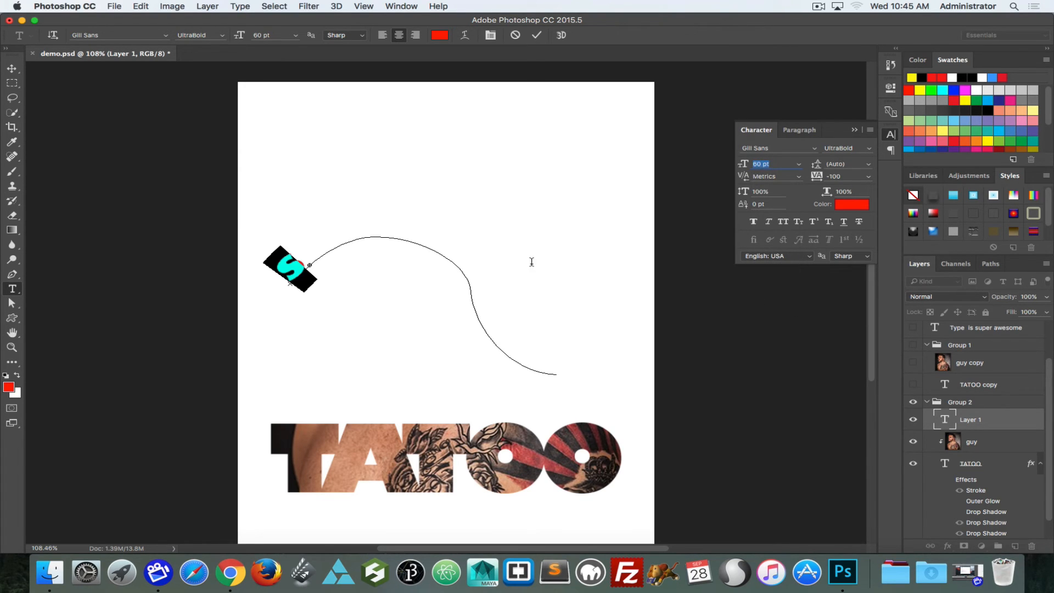
- Replace the letter S on the curved path with T
left_click(300, 263)
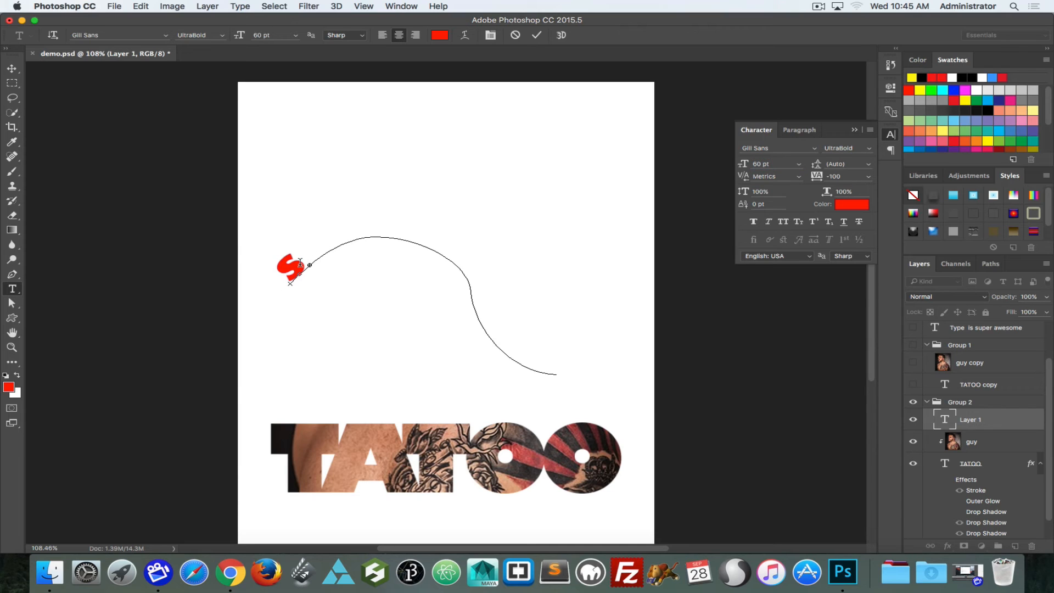
key("BackSpace")
type("T")
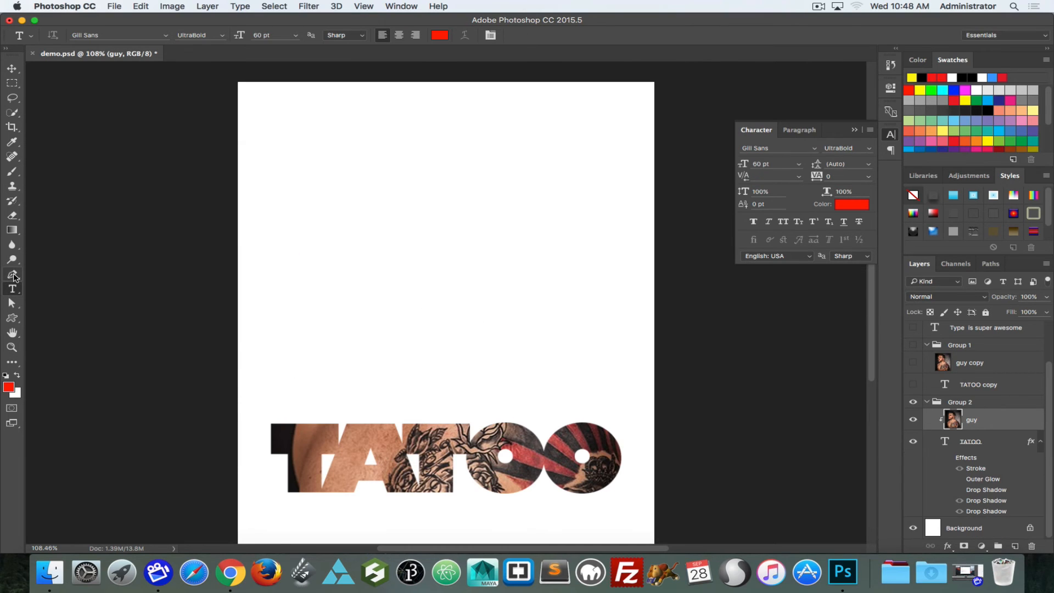
- Draw an open S-shaped curve with four Pen tool anchors in the white area above TATOO
key("p")
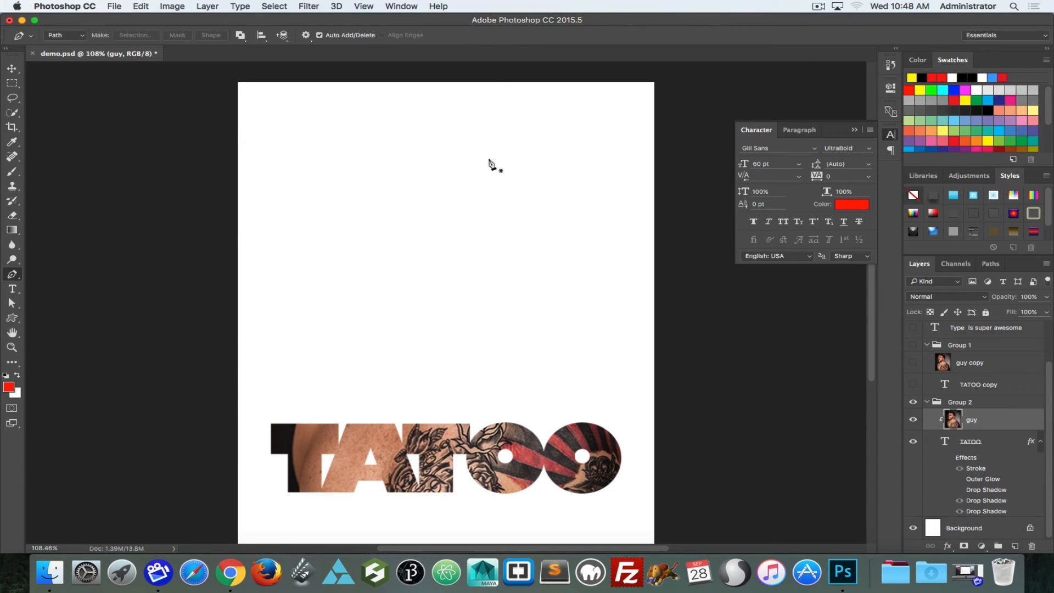
left_click(798, 137)
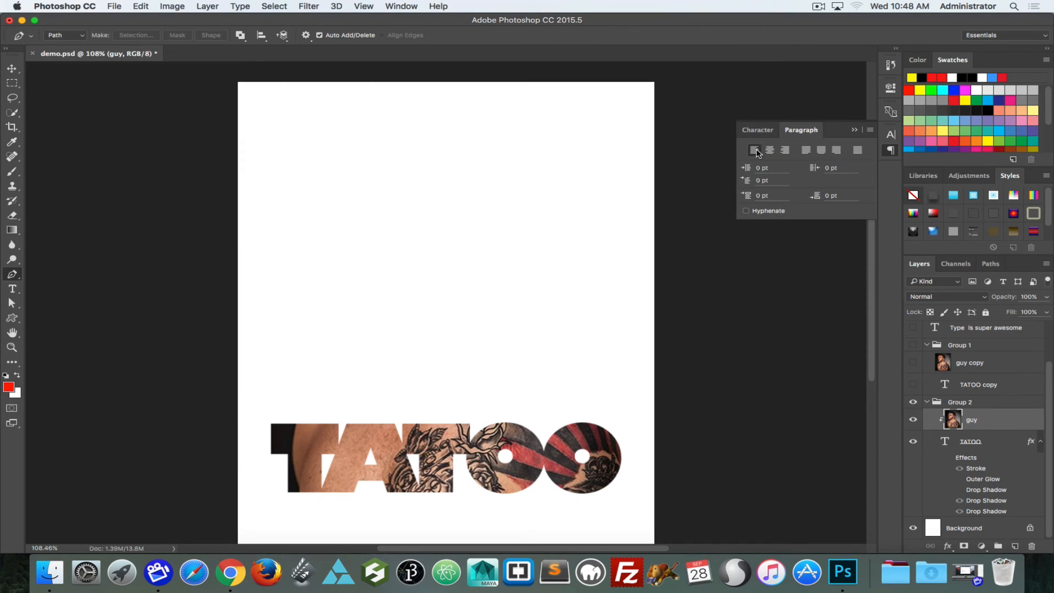
left_click(764, 134)
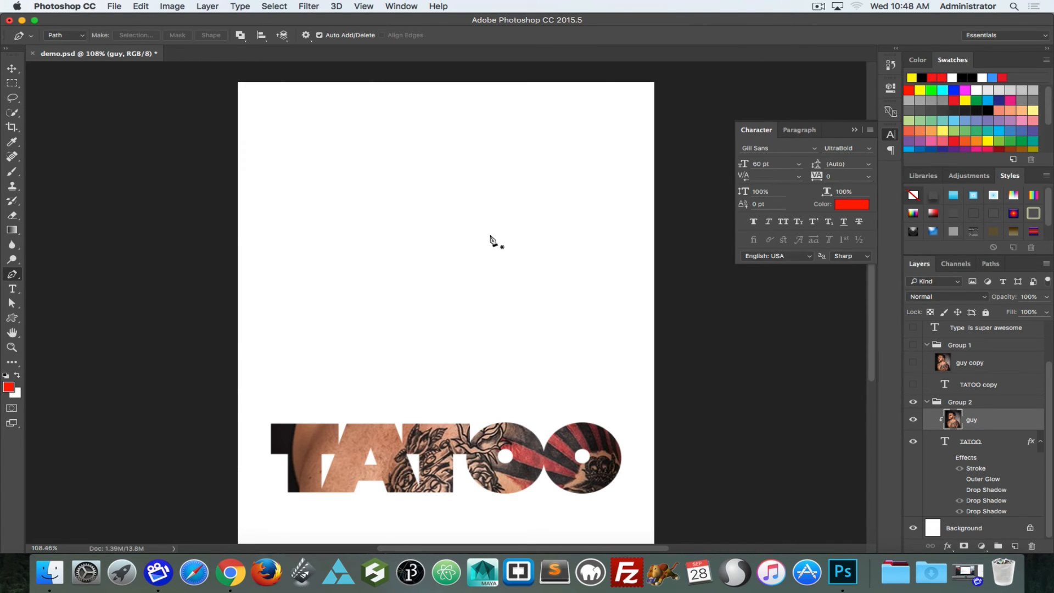
left_click(299, 253)
left_click_drag(395, 222, 445, 224)
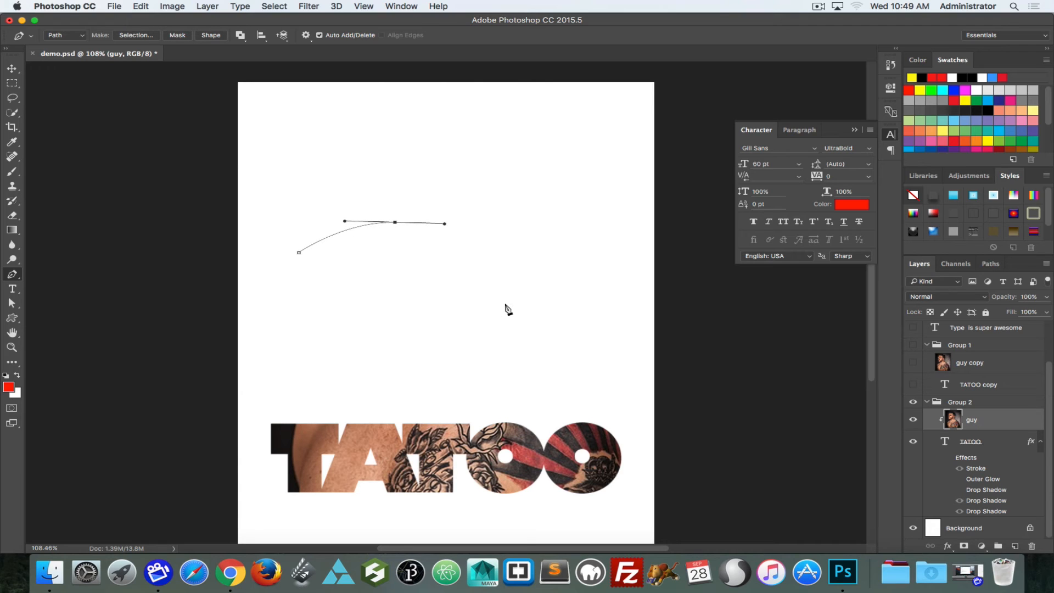
left_click_drag(508, 300, 535, 321)
left_click_drag(610, 343, 662, 343)
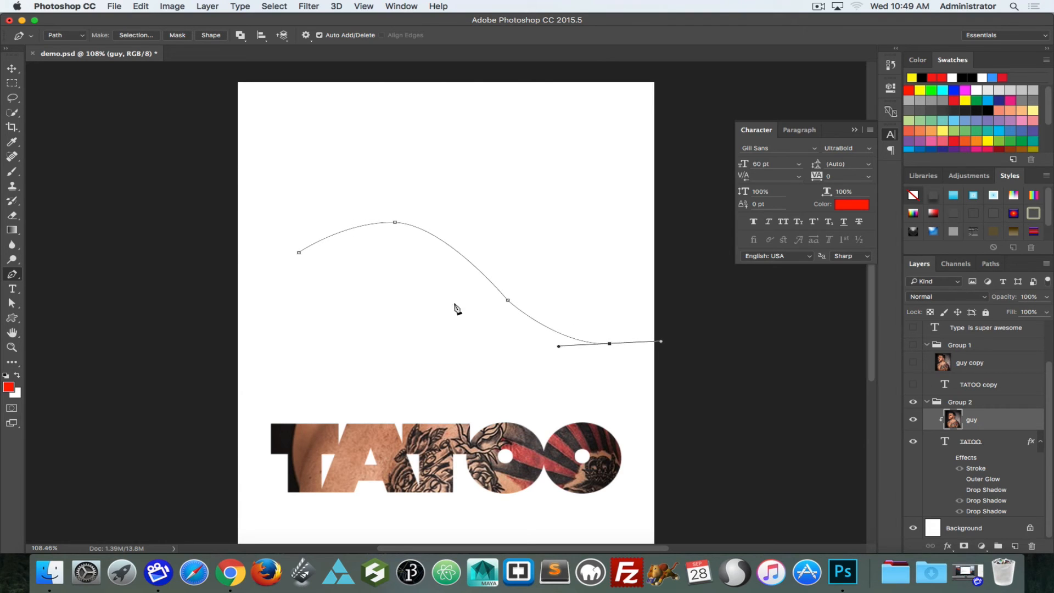
- Place the type dfgdfgdfgdfg along the curved path, starting near its first anchor
left_click(12, 288)
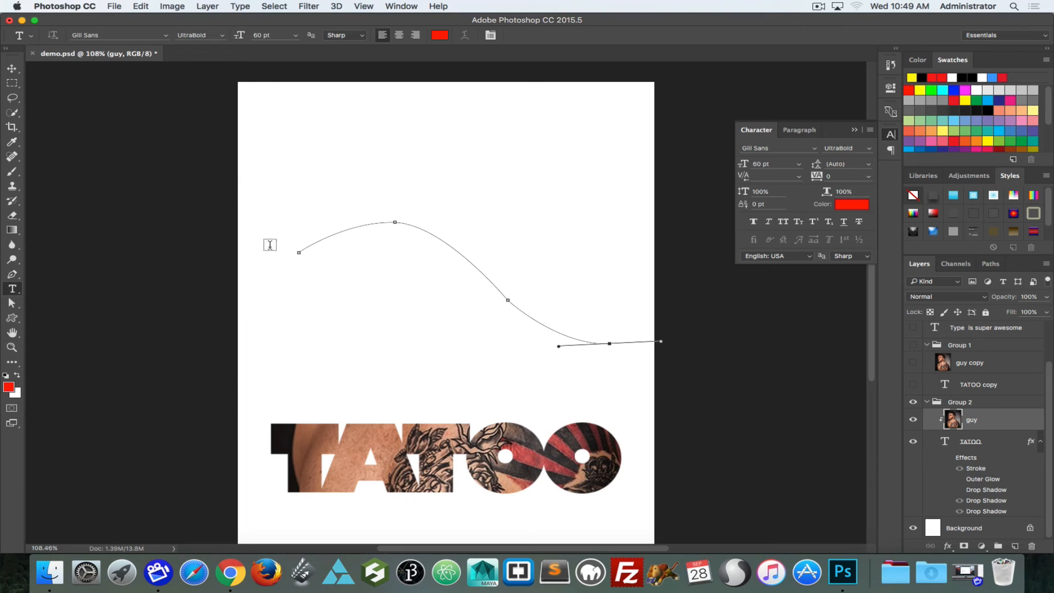
left_click(310, 244)
type("dfg")
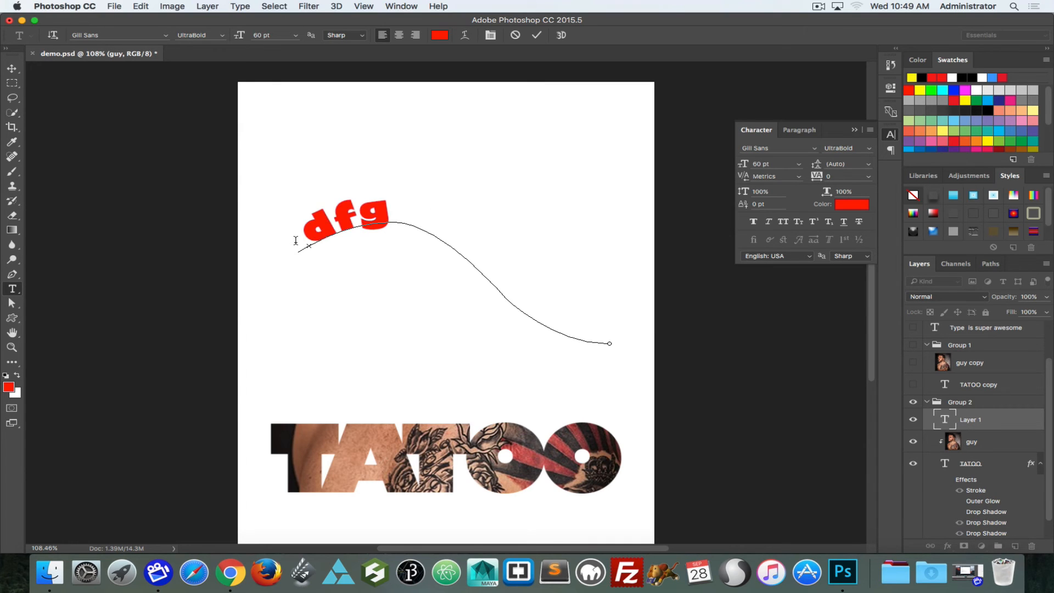
type("dfgdfgdfg")
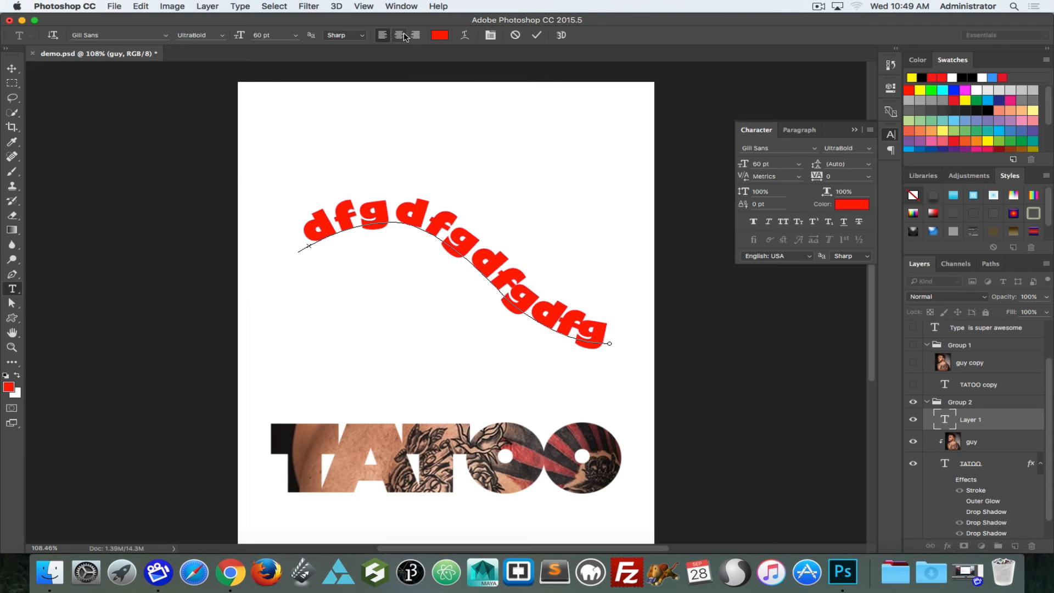
- Reshape the type's path into a tall arch by moving its middle anchors and pulling down the peak anchor's direction handle
left_click(14, 305)
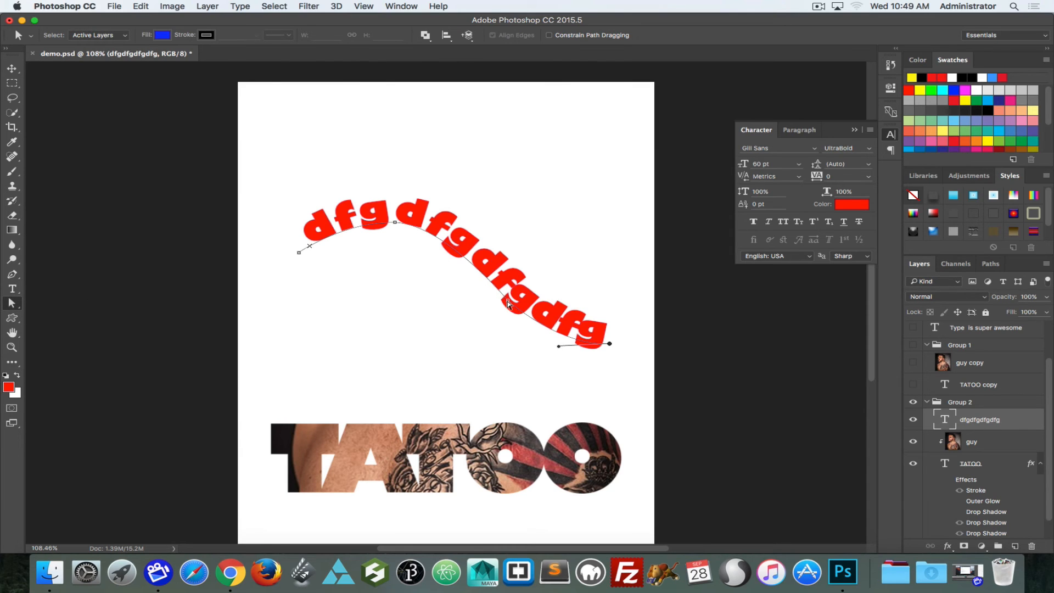
left_click_drag(509, 299, 542, 252)
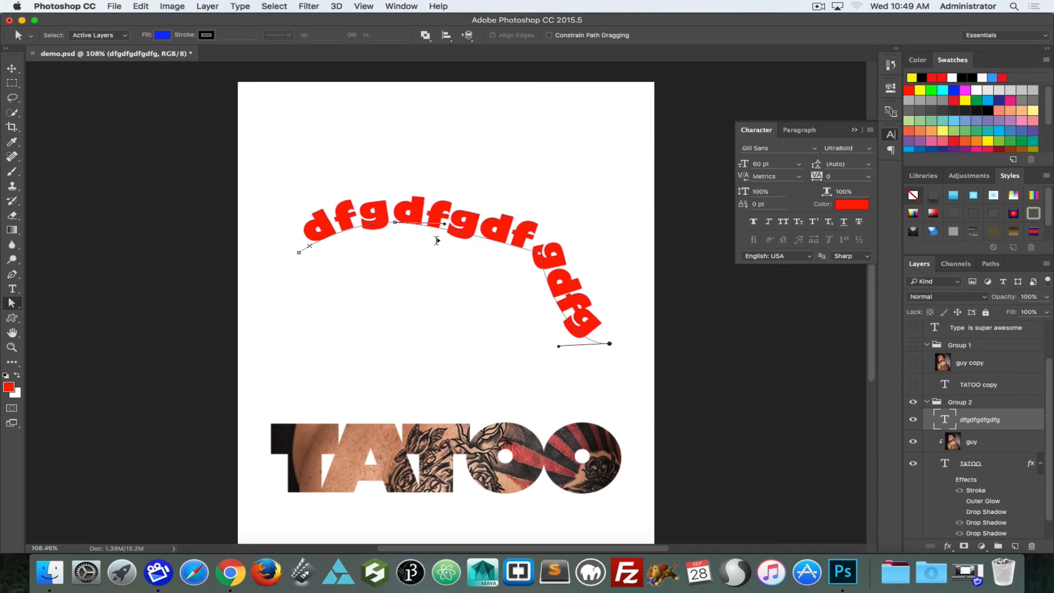
left_click_drag(396, 224, 406, 275)
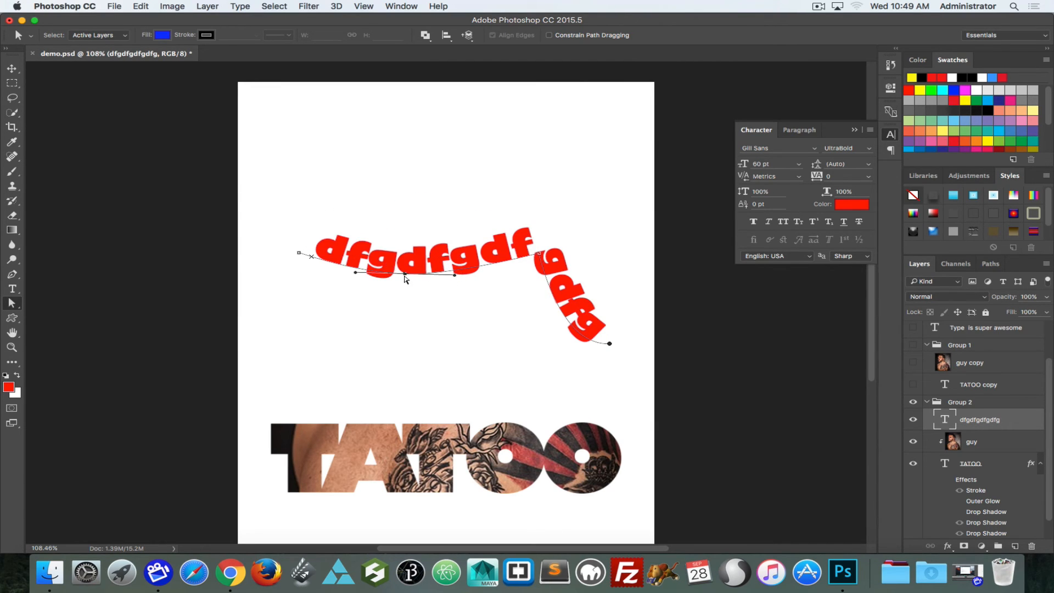
left_click_drag(405, 275, 406, 170)
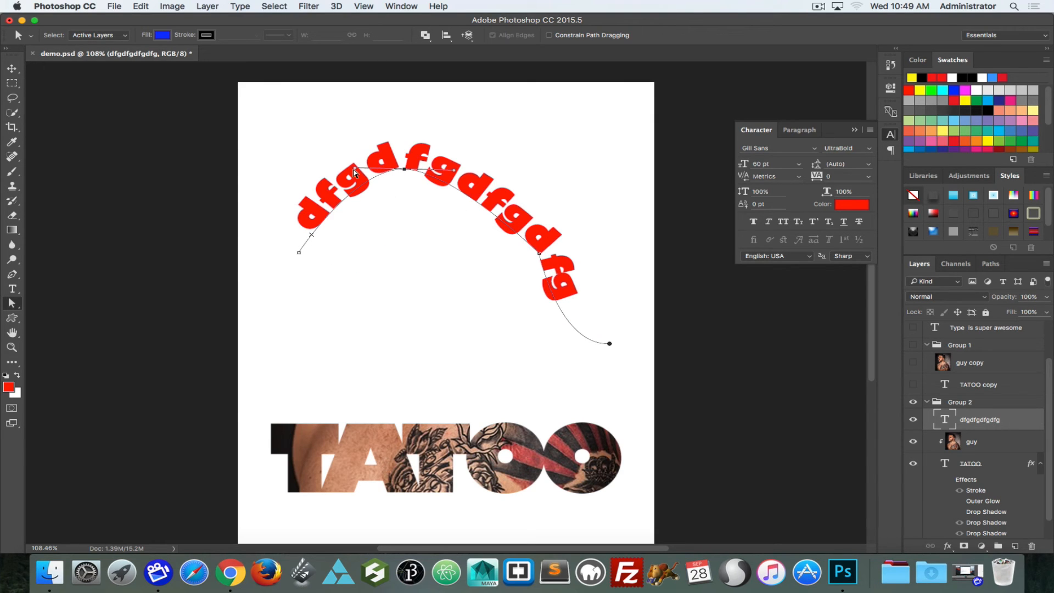
left_click_drag(355, 172, 370, 249)
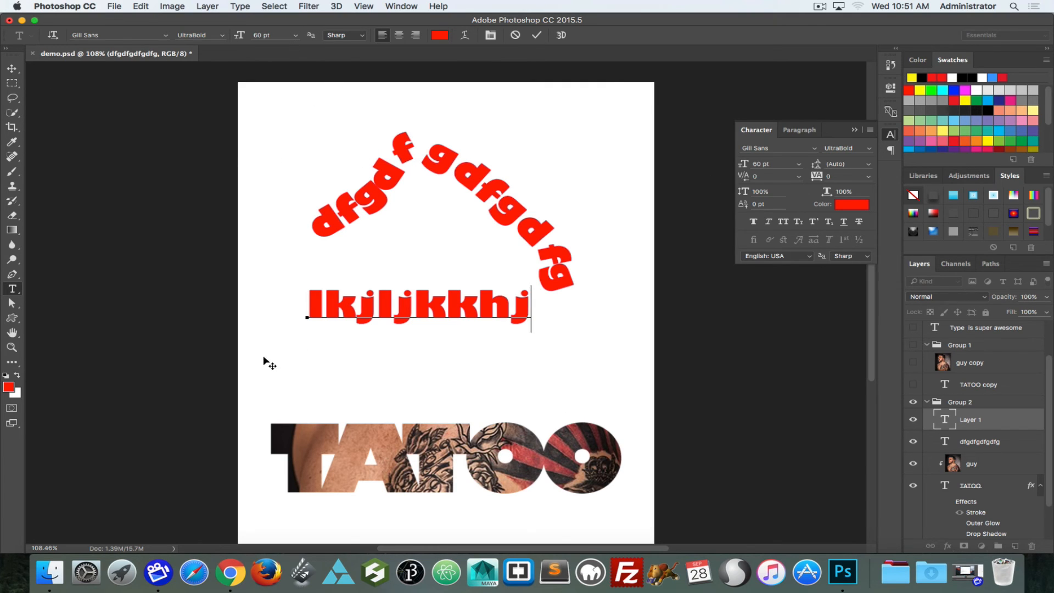
- Move the lkjljkkhj text into line with TATOO's left edge, then over toward TATOO's right end
left_click(11, 69)
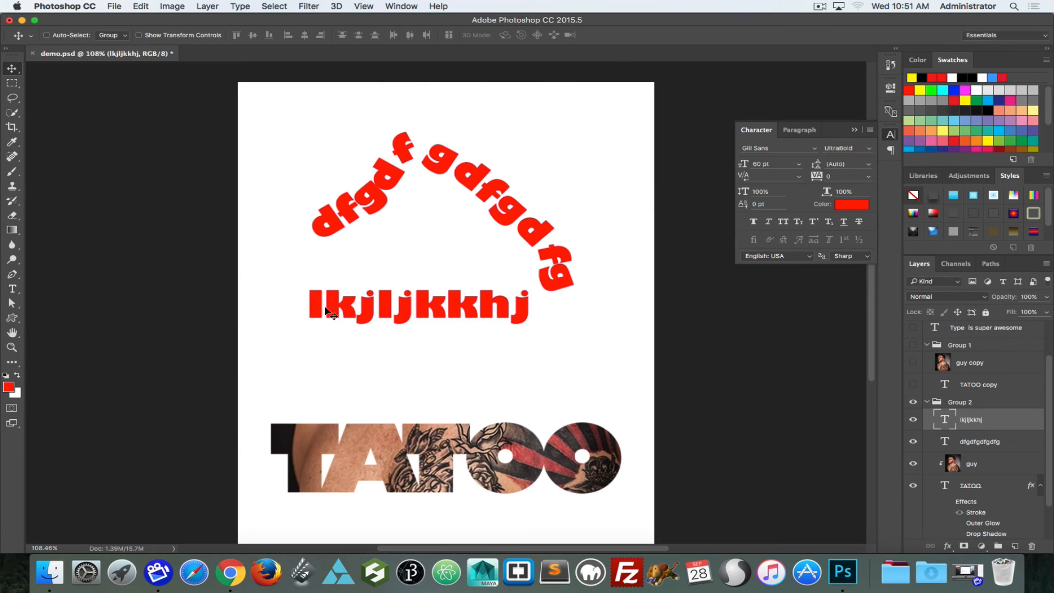
left_click_drag(348, 314, 312, 322)
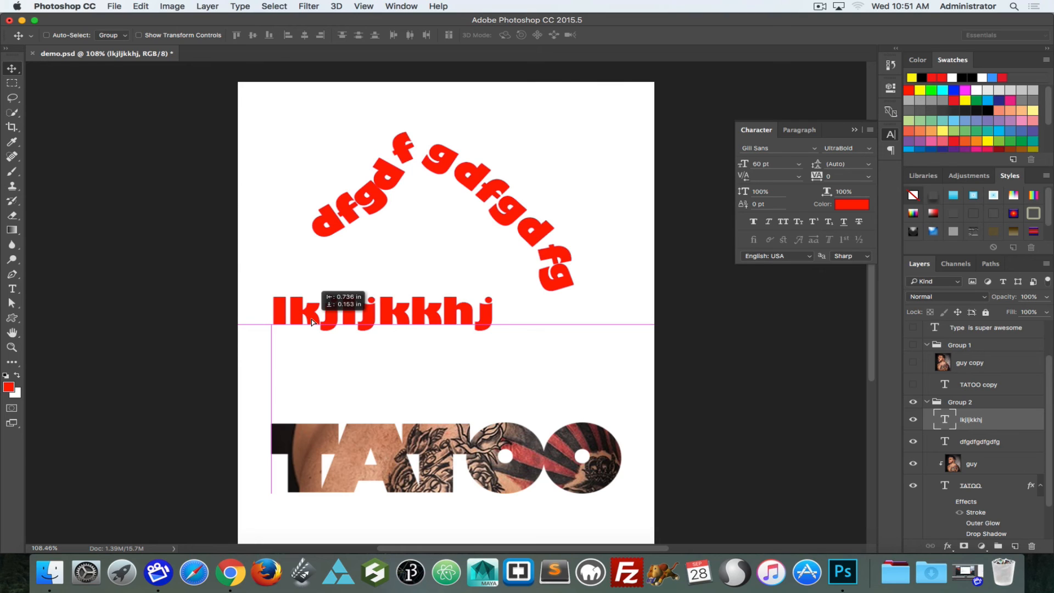
left_click_drag(325, 323, 433, 326)
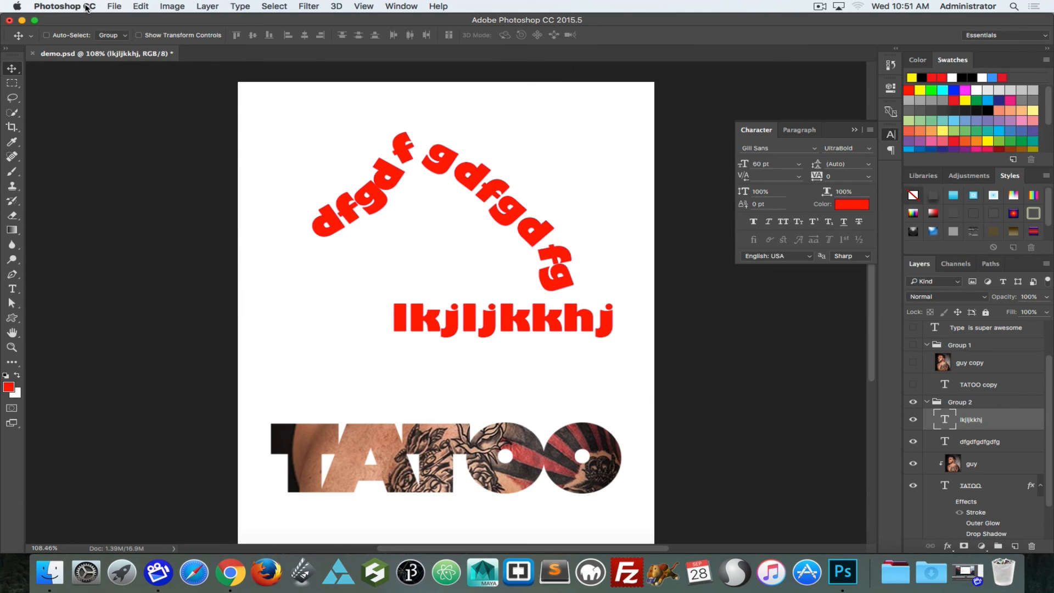
- Show the rulers and add a vertical guide at about 0.5 in, near the page's left edge
left_click(364, 4)
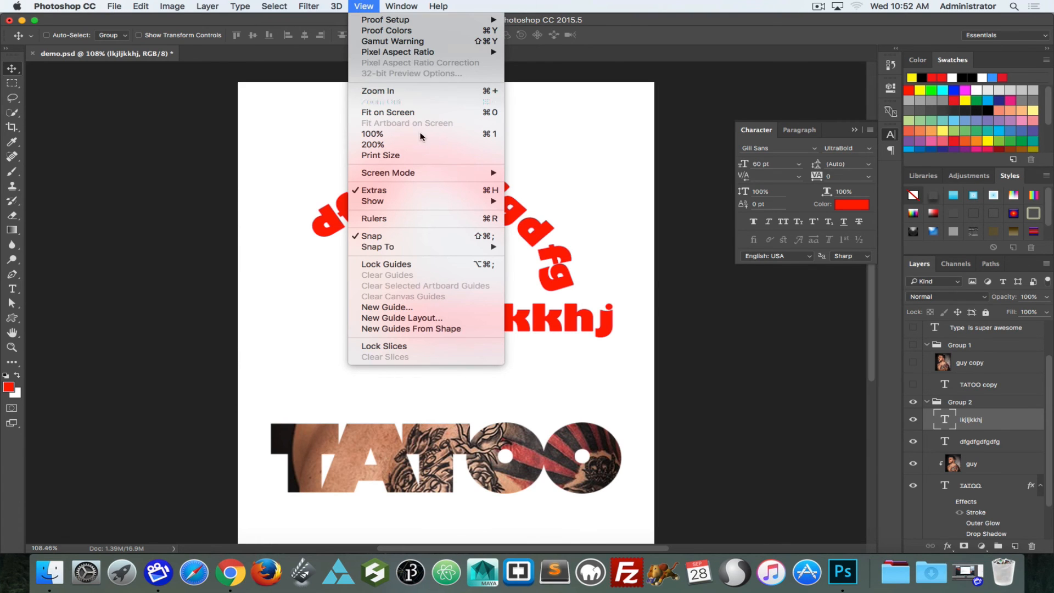
left_click(433, 218)
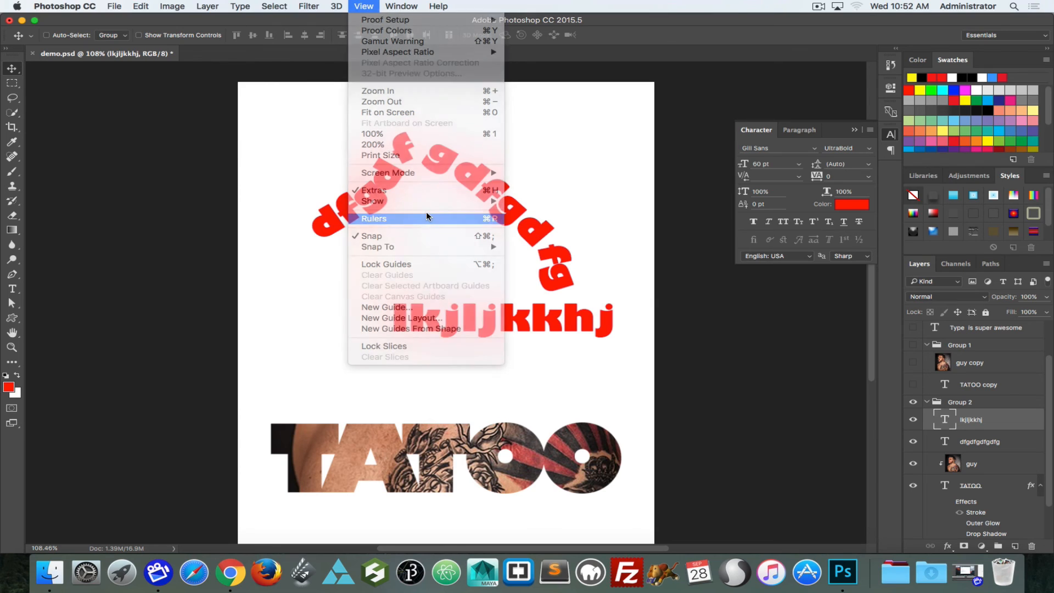
left_click_drag(32, 168, 268, 164)
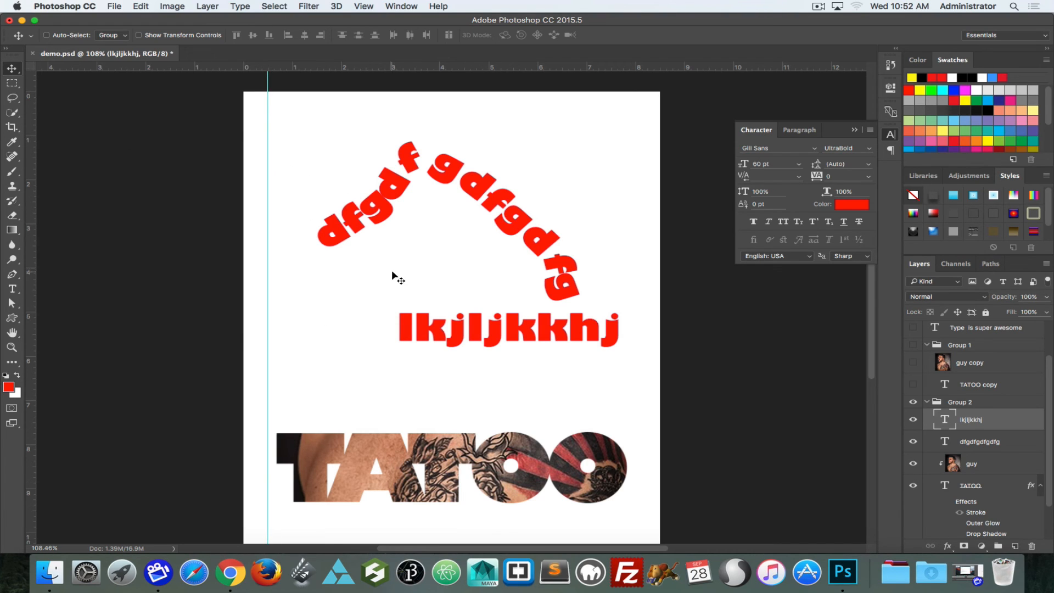
- Toggle the lkjljkkhj layer off and on, and snap the text's left edge to the vertical guide
left_click(913, 420)
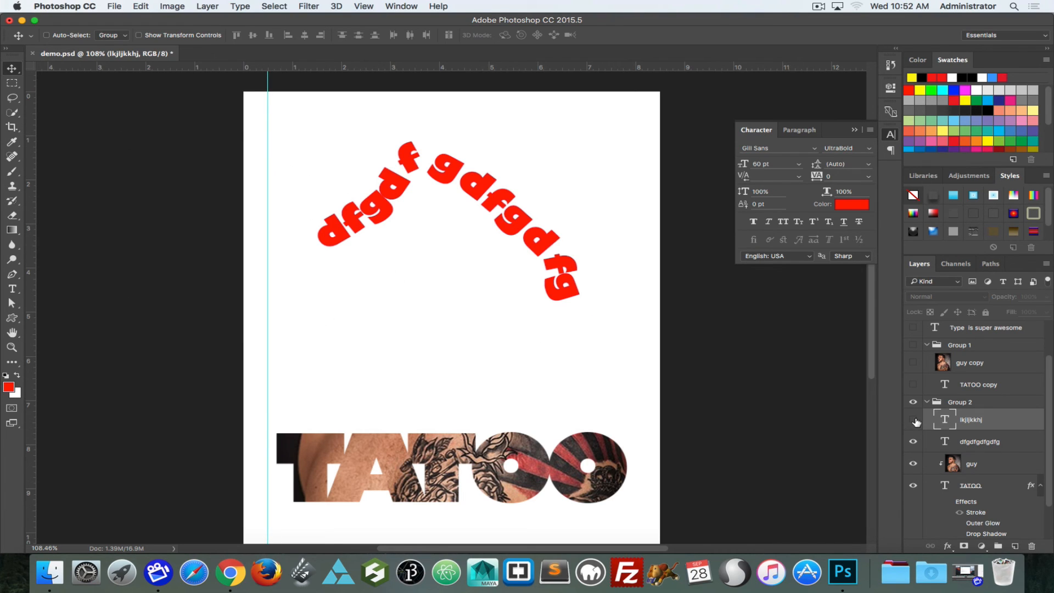
left_click(913, 419)
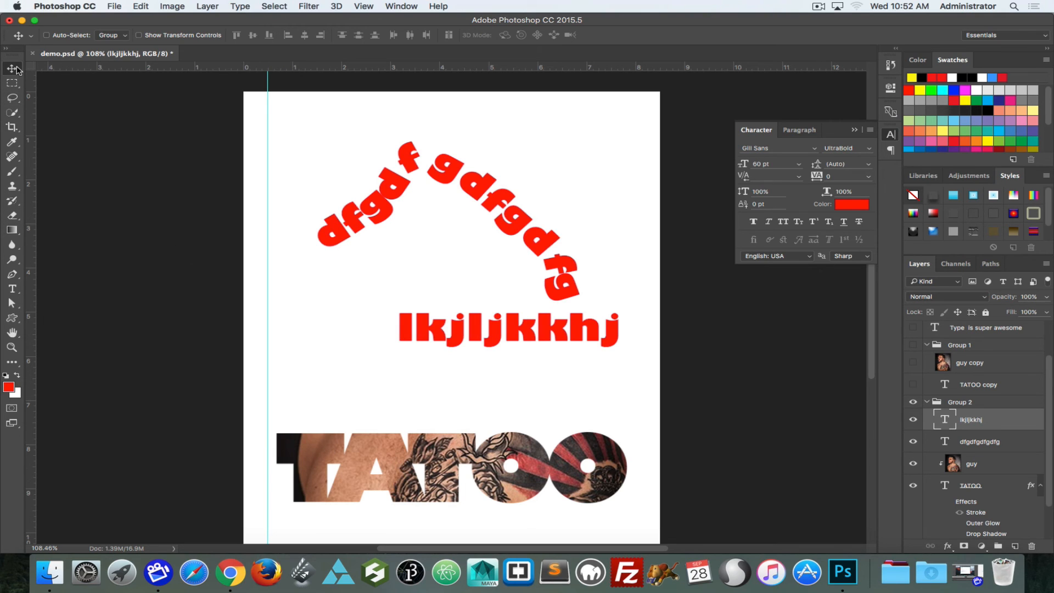
left_click_drag(420, 333, 286, 334)
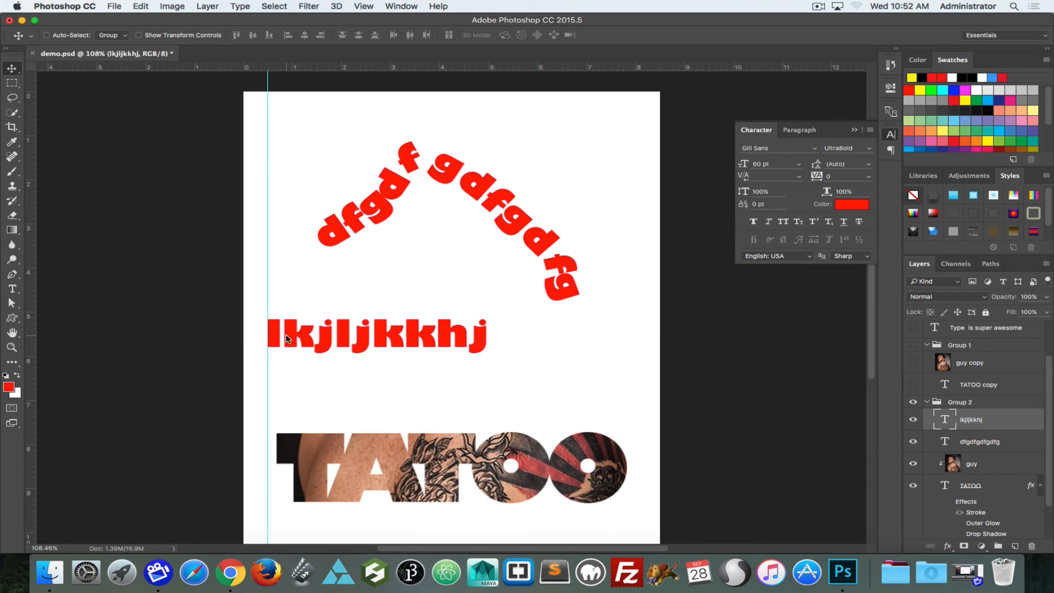
- Turn snapping off and try moving the lkjljkkhj text freely beside the vertical guide
left_click(364, 5)
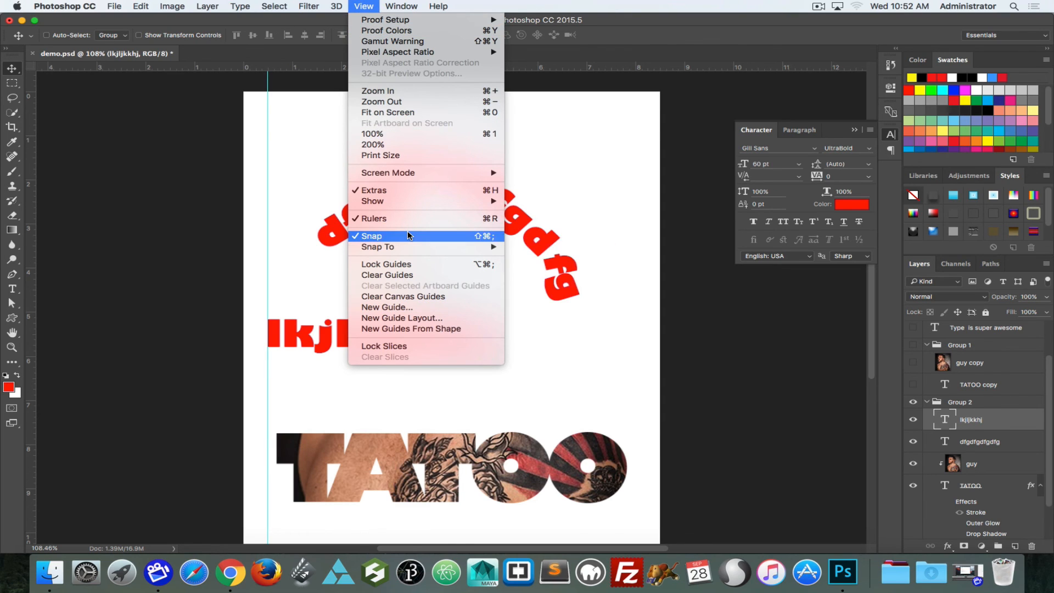
mouse_move(408, 250)
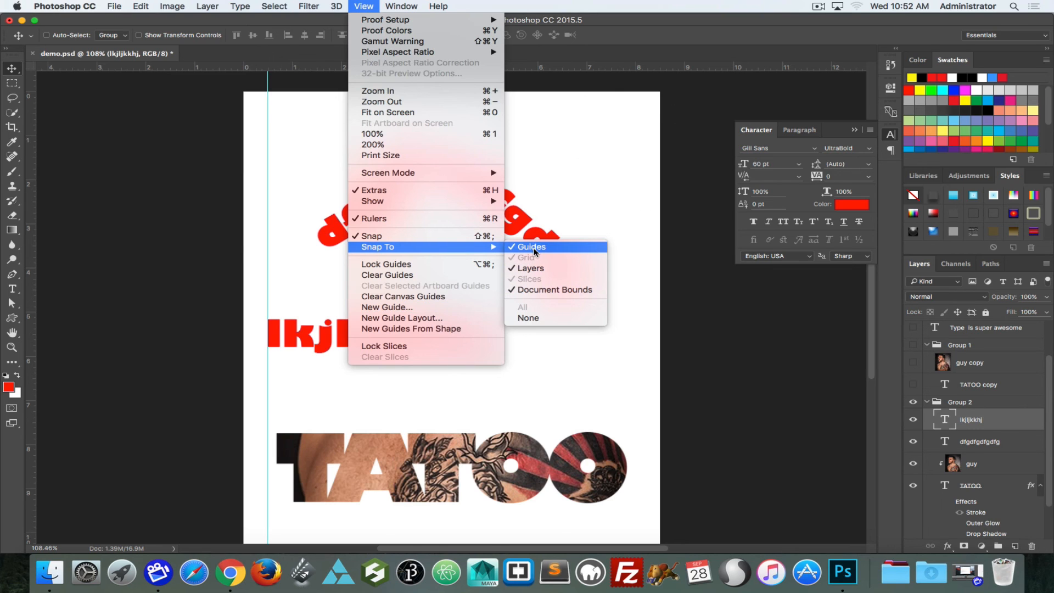
left_click(405, 235)
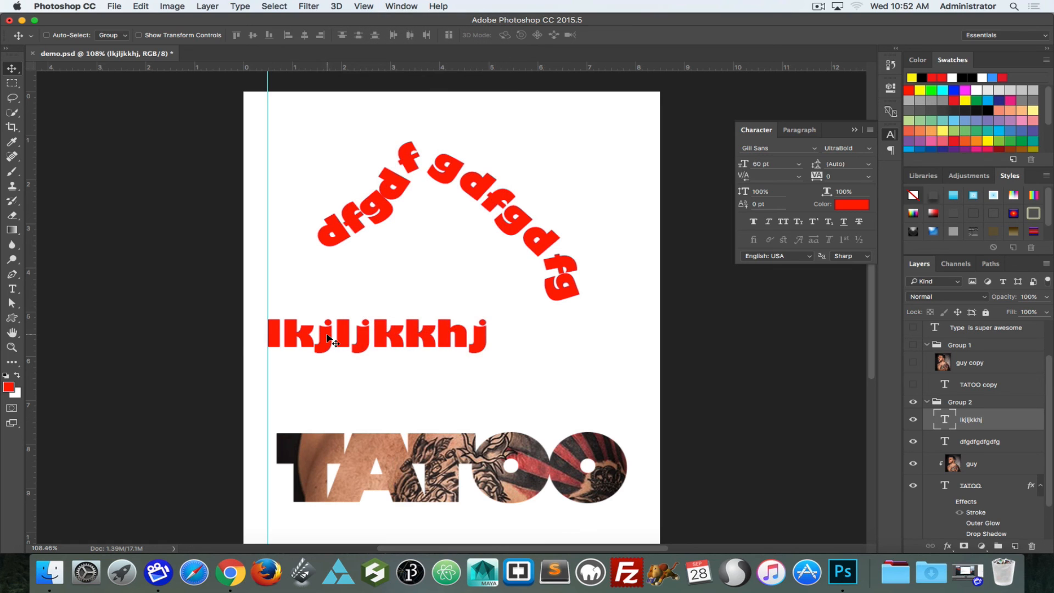
left_click_drag(398, 333, 374, 338)
left_click_drag(323, 338, 329, 339)
- Turn snapping back on and align the lkjljkkhj text's left edge with the vertical guide
left_click(364, 6)
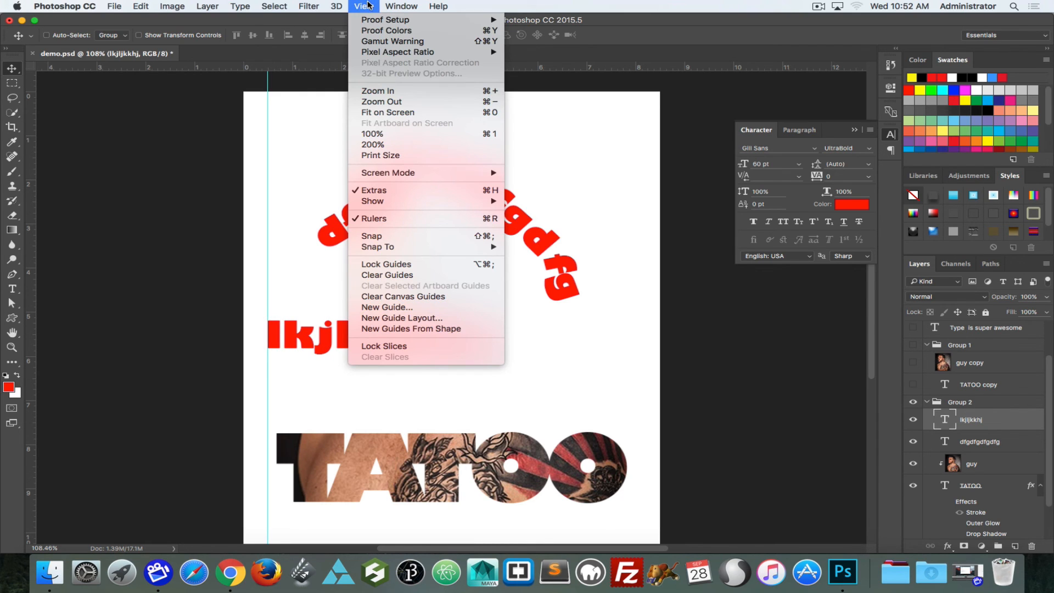
left_click(414, 235)
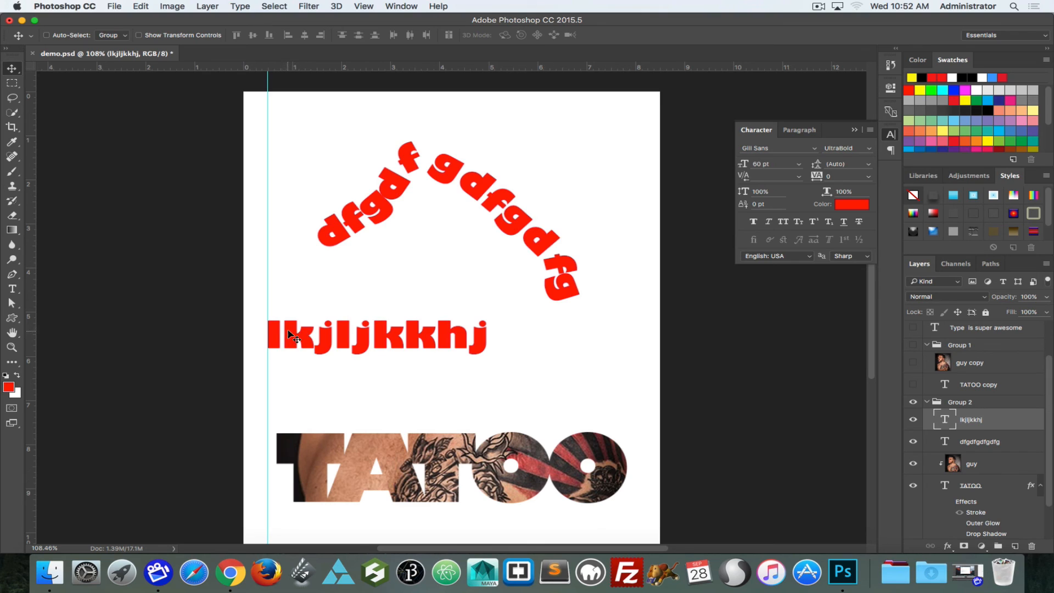
mouse_move(291, 336)
left_mouse_down()
mouse_move(381, 331)
mouse_move(274, 331)
mouse_move(295, 330)
mouse_move(286, 332)
left_mouse_up()
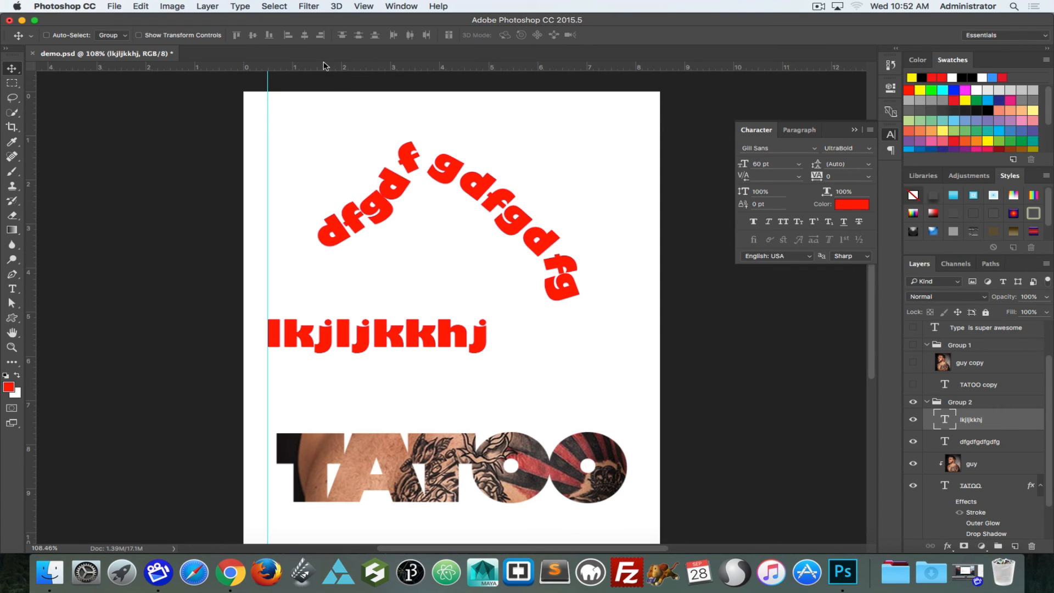
- Add horizontal guides above the curved type and along TATOO's baseline, plus vertical guides at about 2.2 in and 6.6 in
left_click_drag(326, 67, 327, 123)
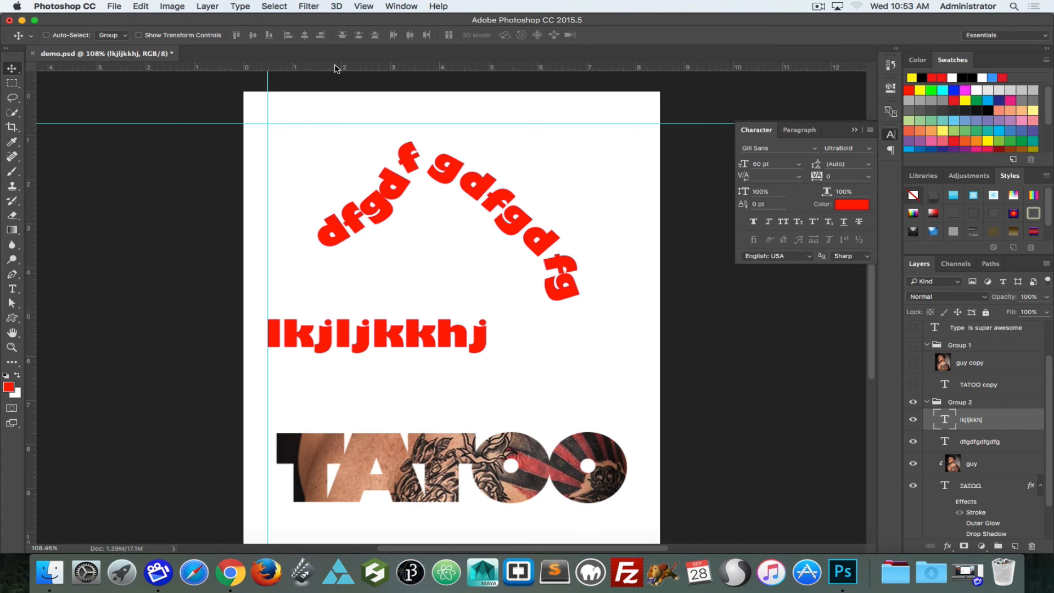
left_click_drag(336, 67, 366, 502)
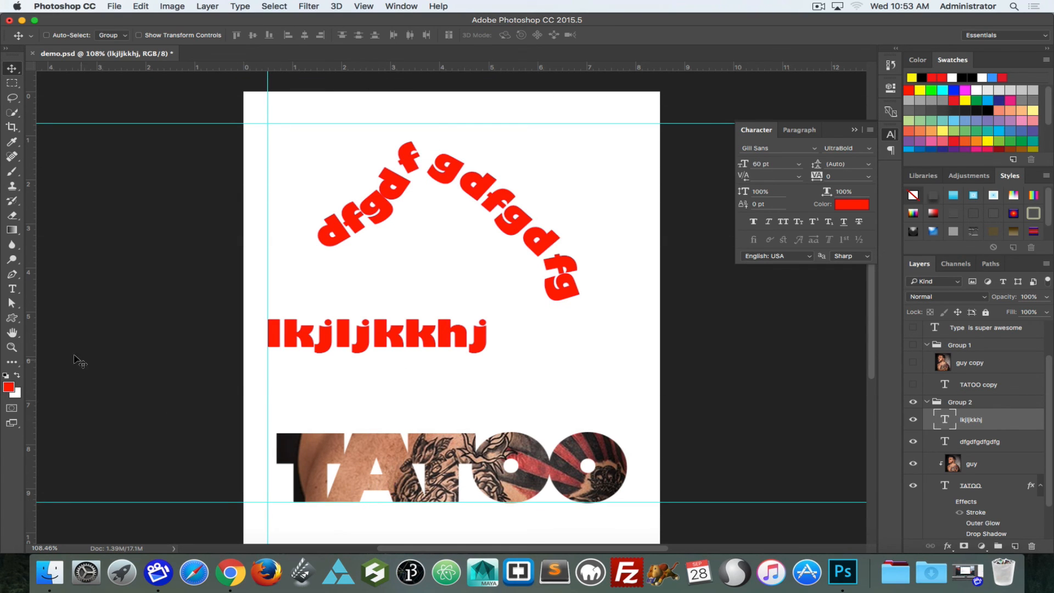
left_click_drag(33, 336, 353, 318)
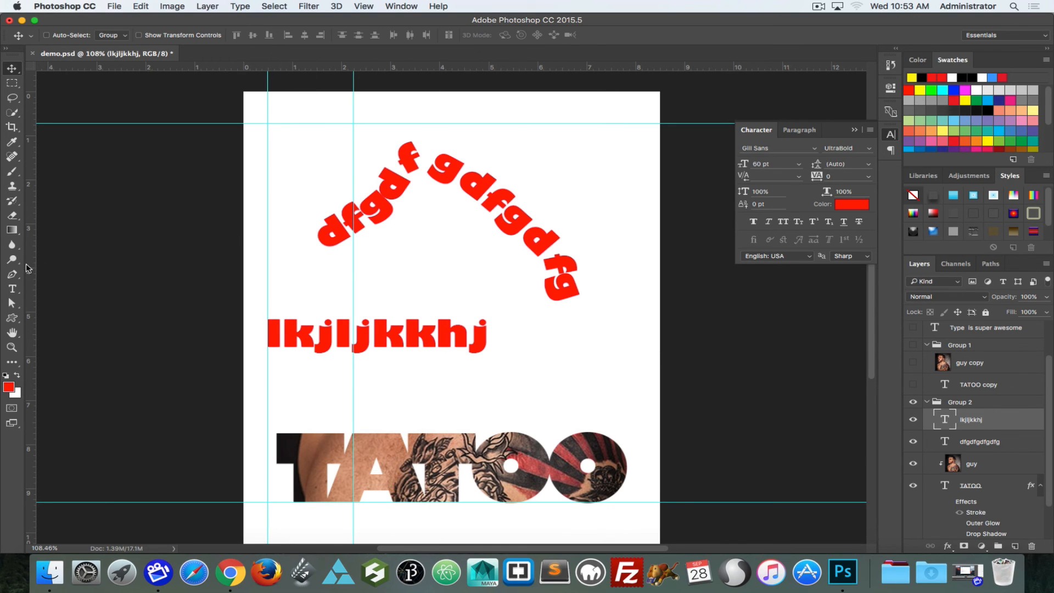
left_click_drag(27, 268, 569, 261)
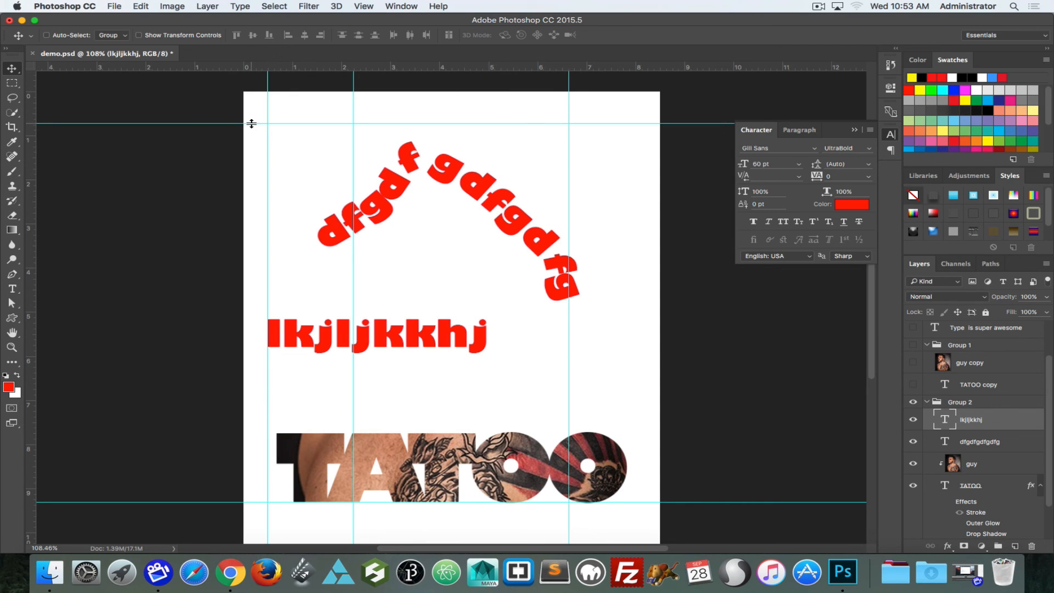
- Remove the horizontal guide above the curved type and the vertical guide at the lkjljkkhj text's left edge
left_click_drag(252, 123, 273, 57)
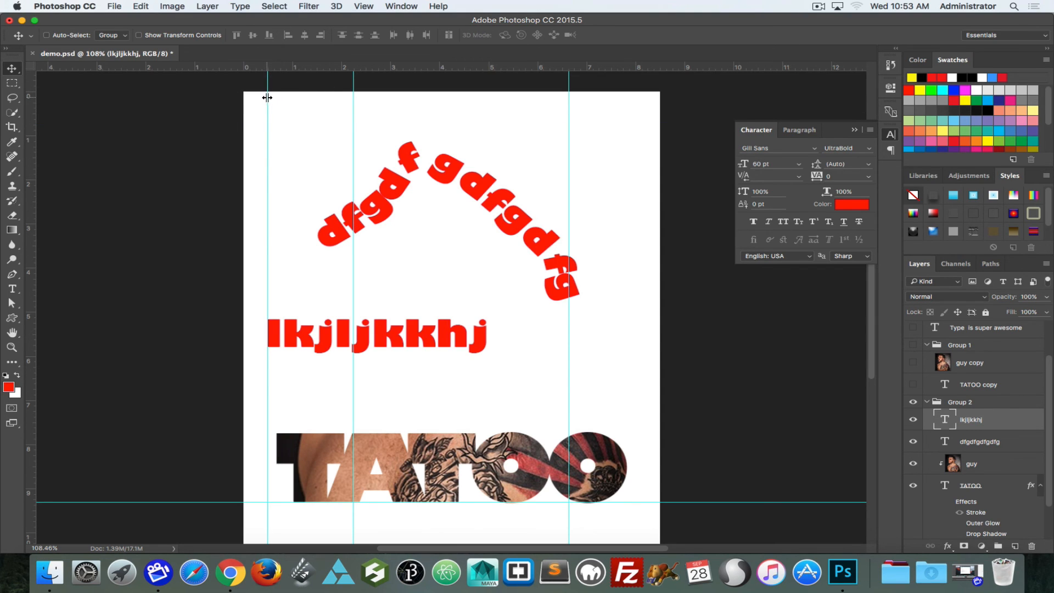
left_click_drag(268, 104, 31, 105)
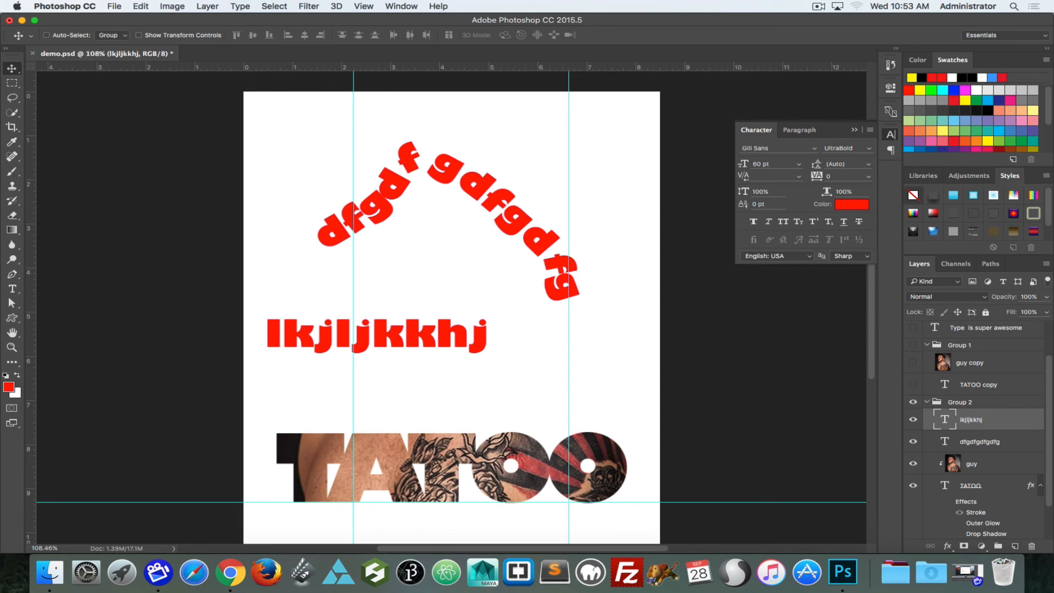
- Toggle the visibility of the guides off and on twice, leaving them shown
left_click(358, 5)
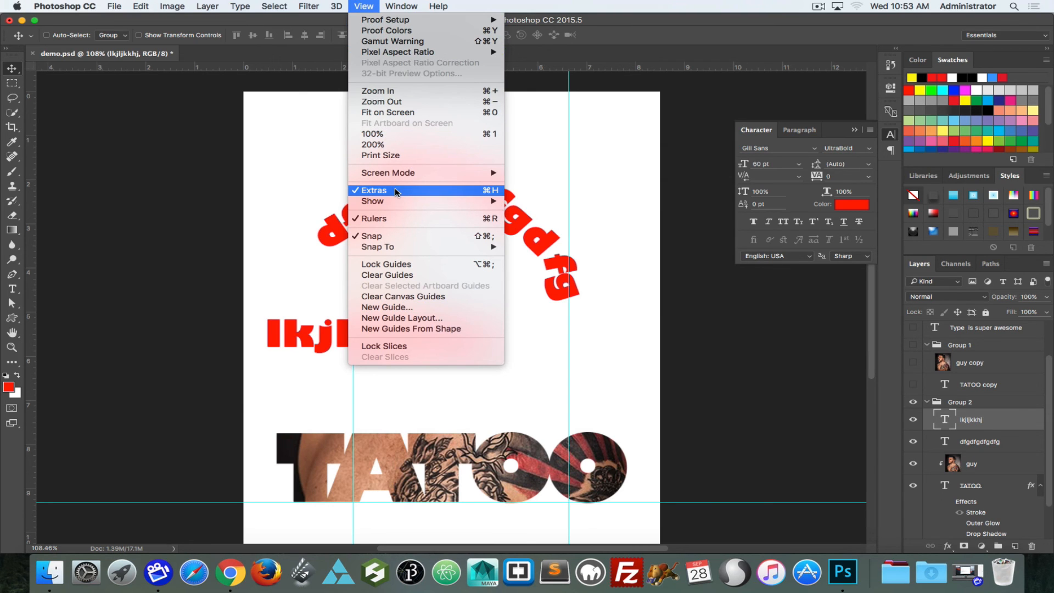
mouse_move(396, 200)
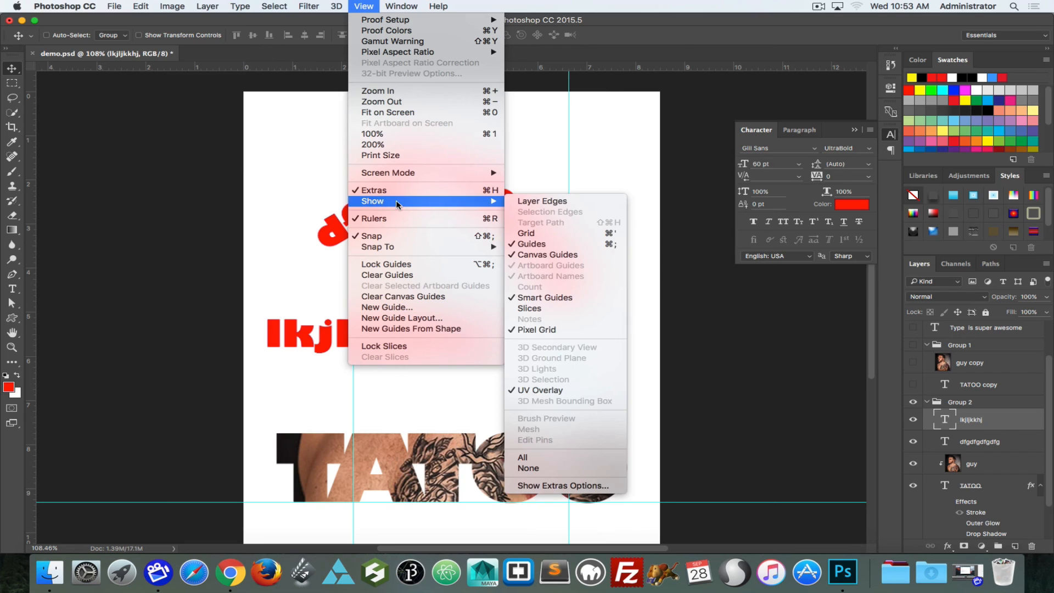
left_click(552, 243)
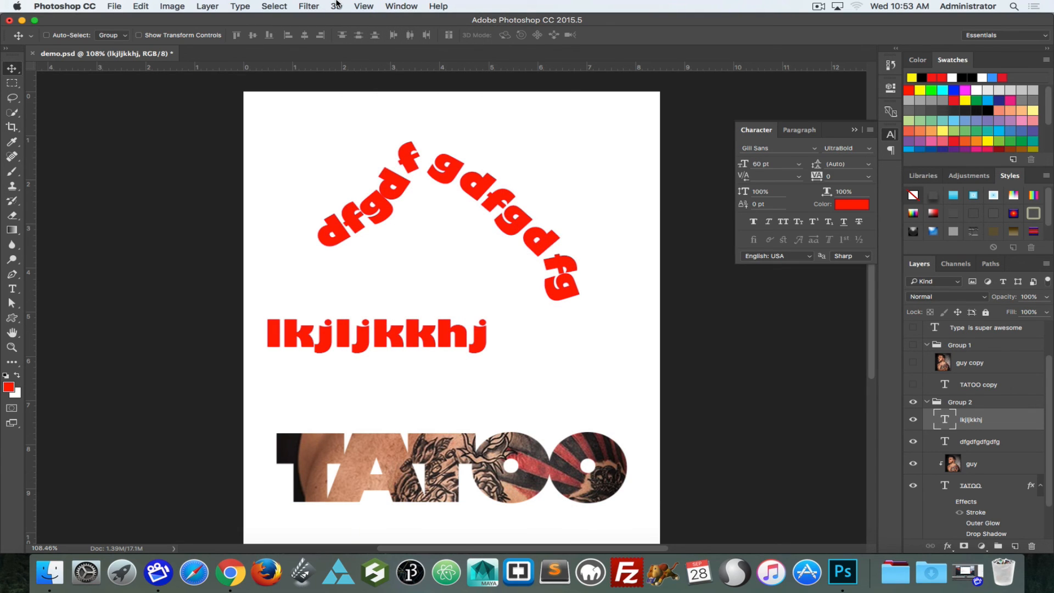
key("super+semicolon")
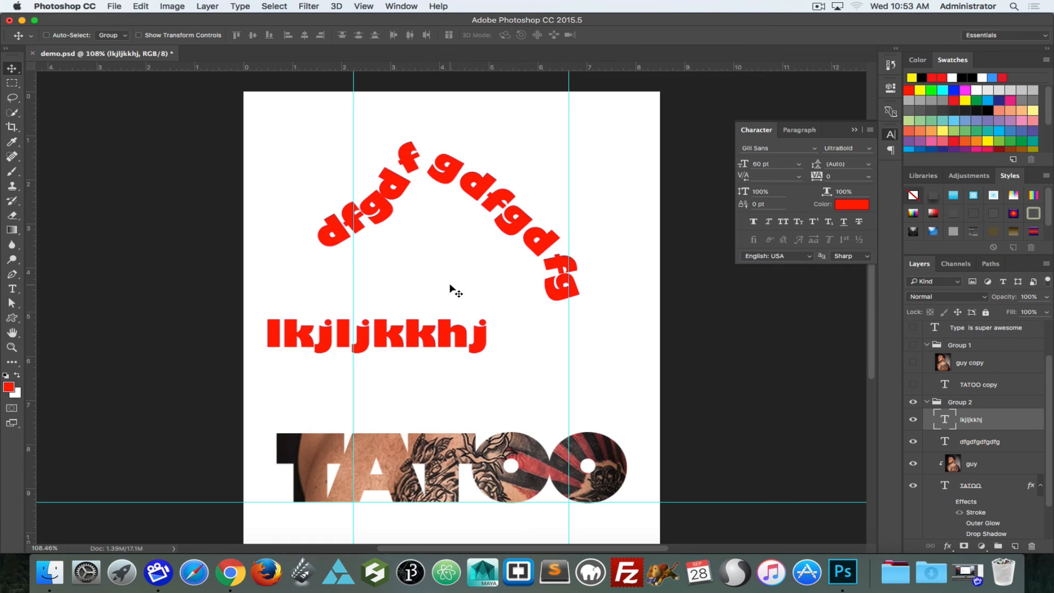
key("super")
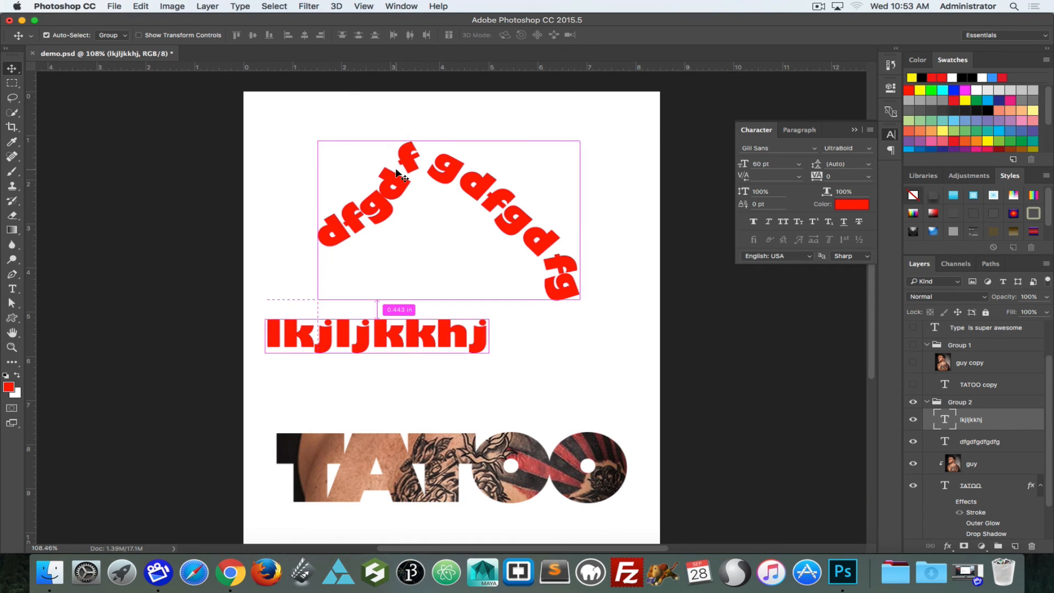
key("super+semicolon")
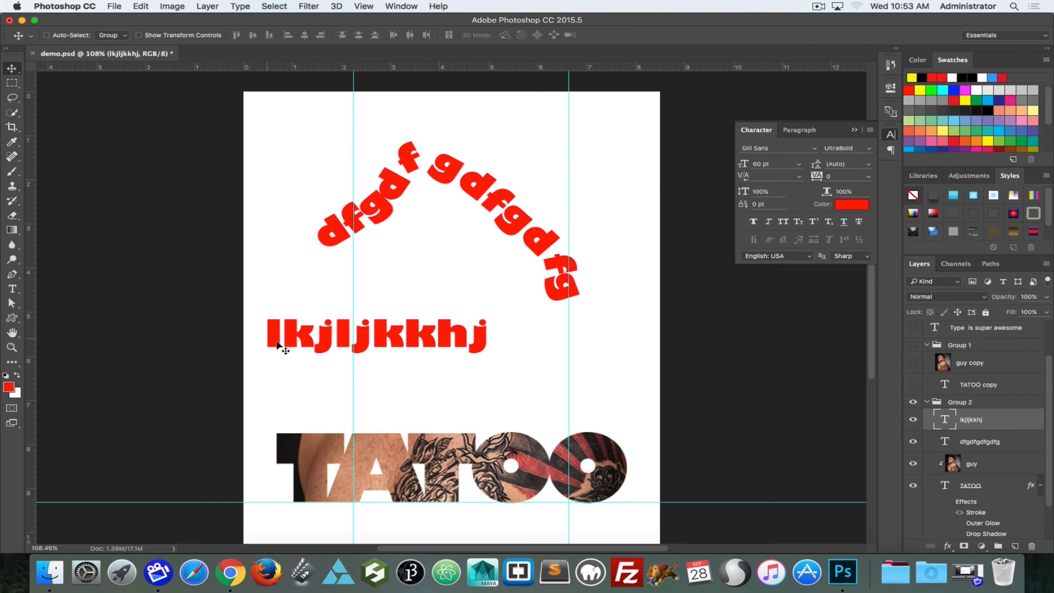